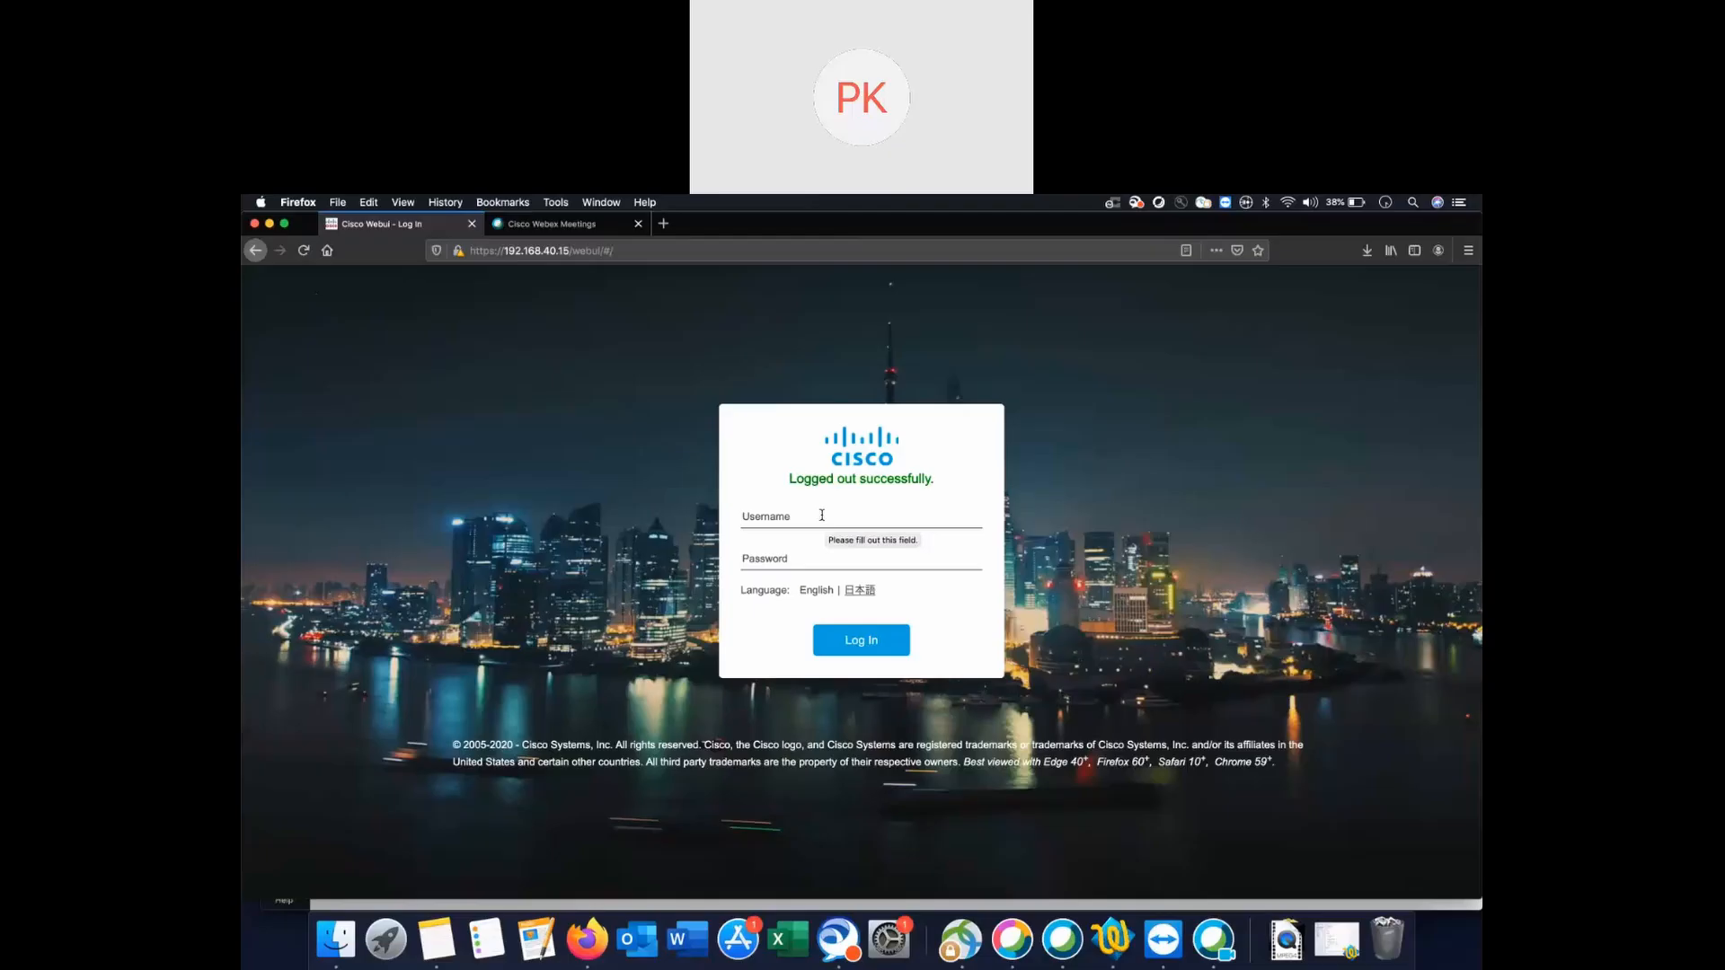
# Sign in to the controller with the saved administrator login from the autofill list.
pyautogui.click(821, 514)
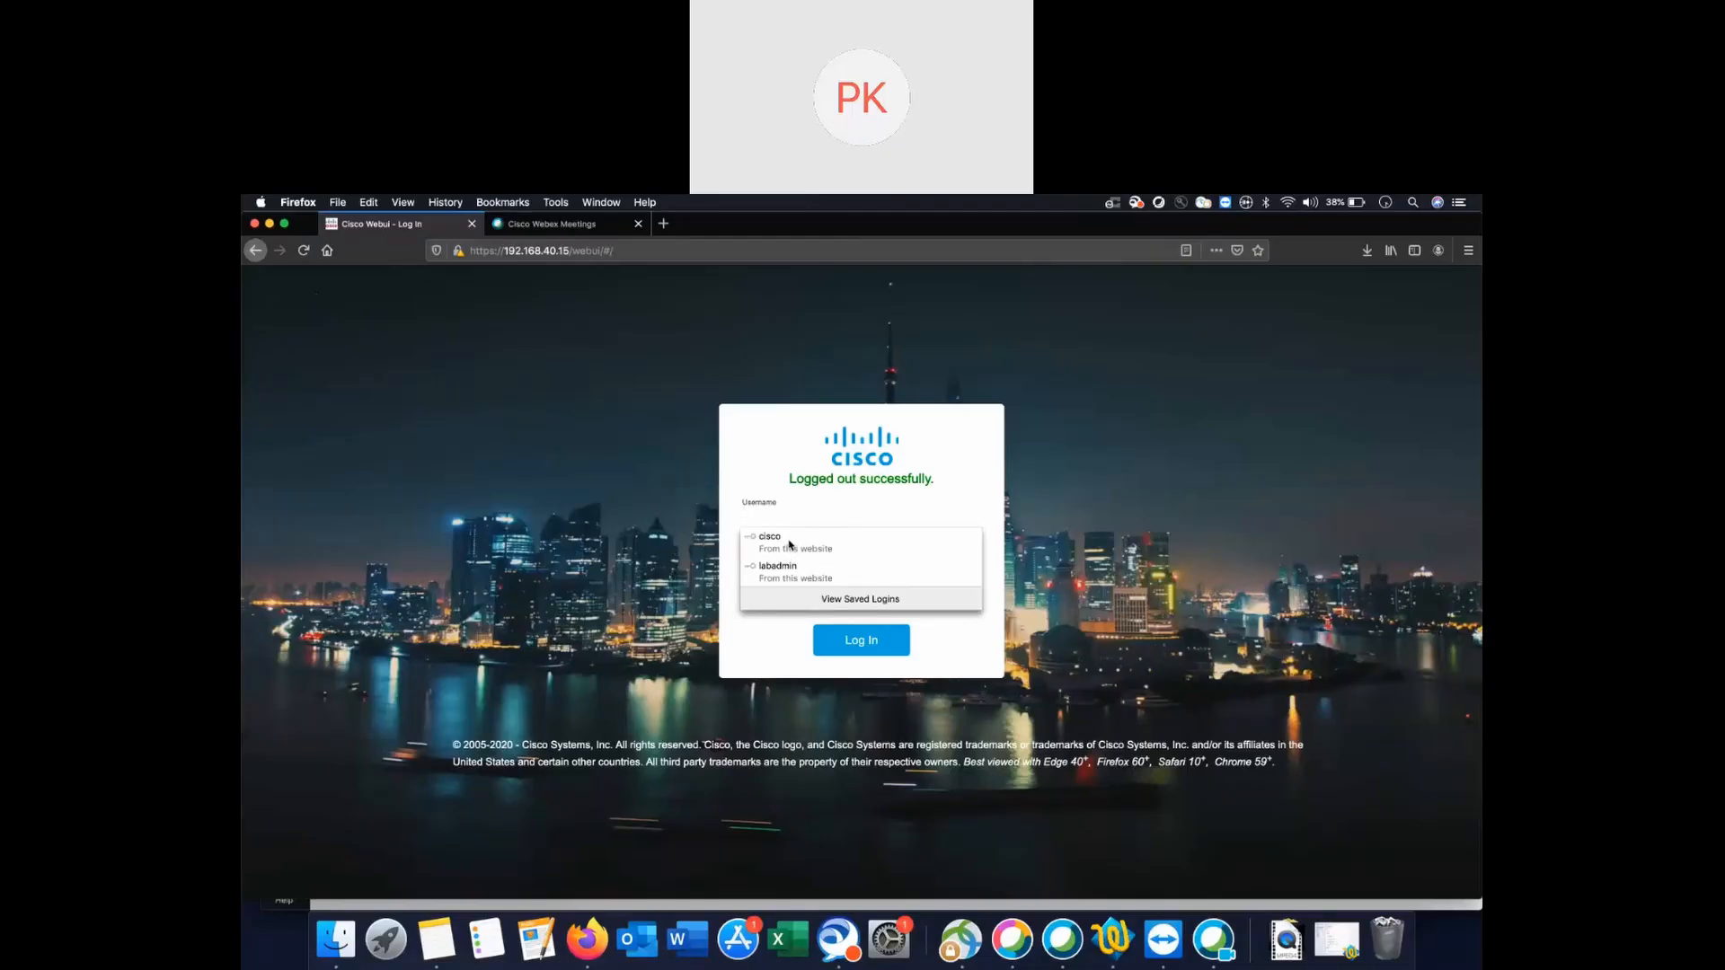
pyautogui.click(789, 544)
pyautogui.click(876, 649)
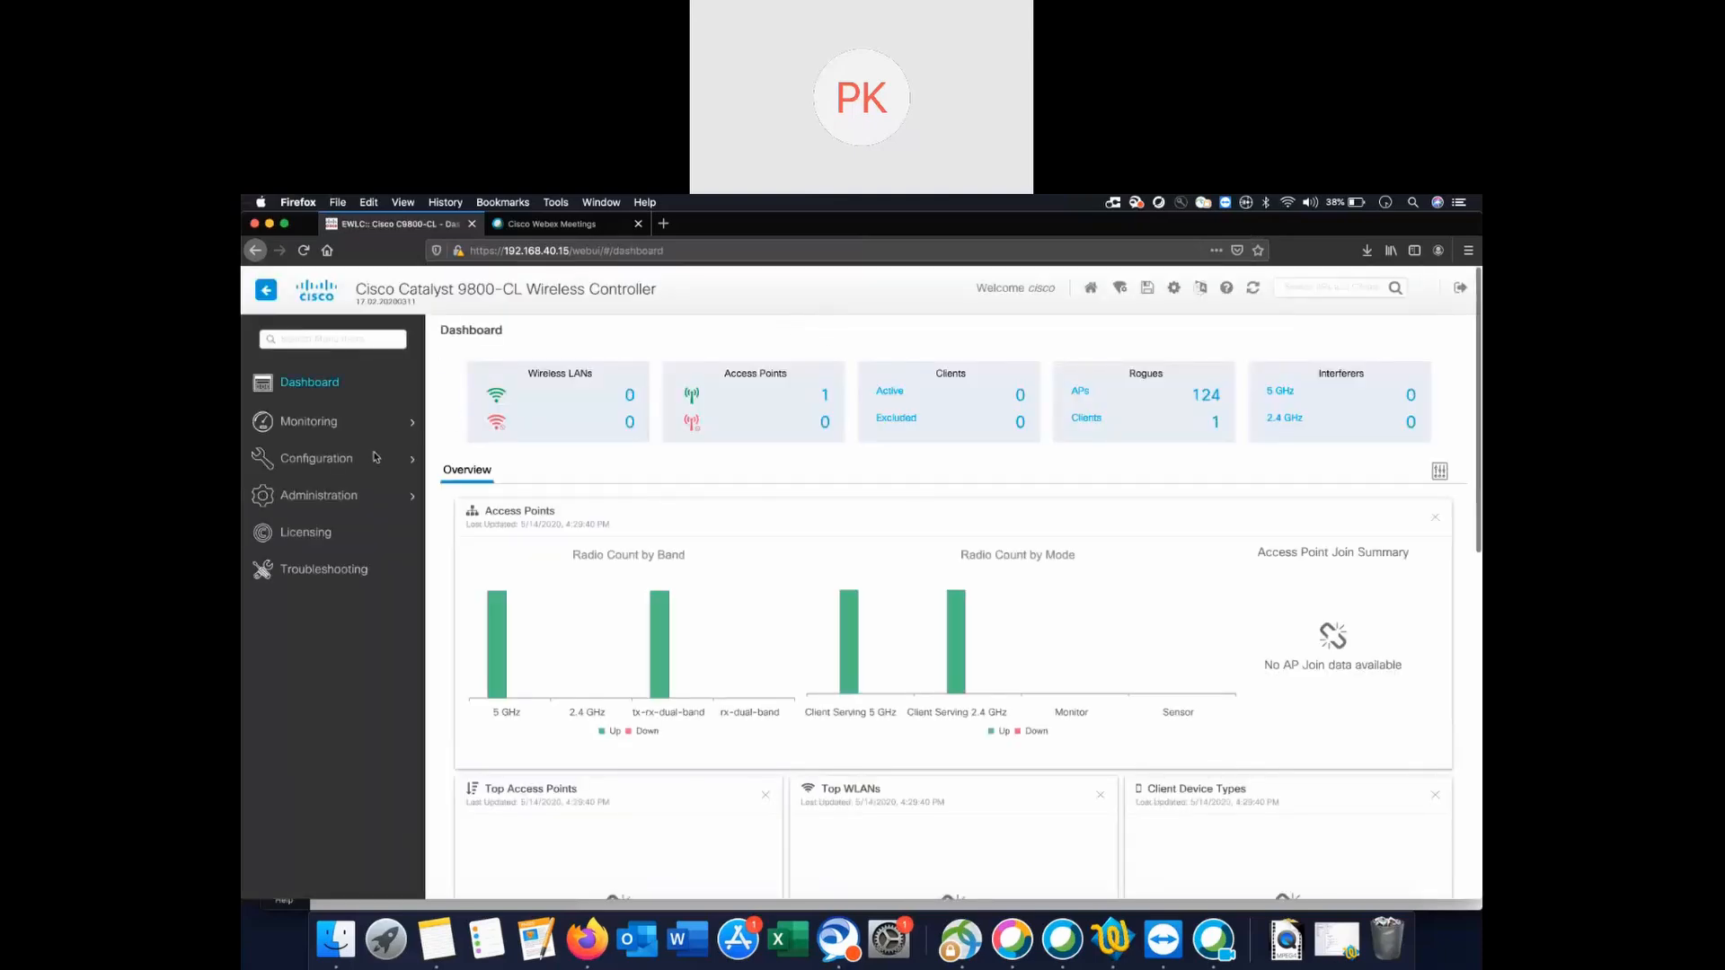
# Go to Configuration > Security > Web Auth to list the parameter maps.
pyautogui.moveTo(355, 463)
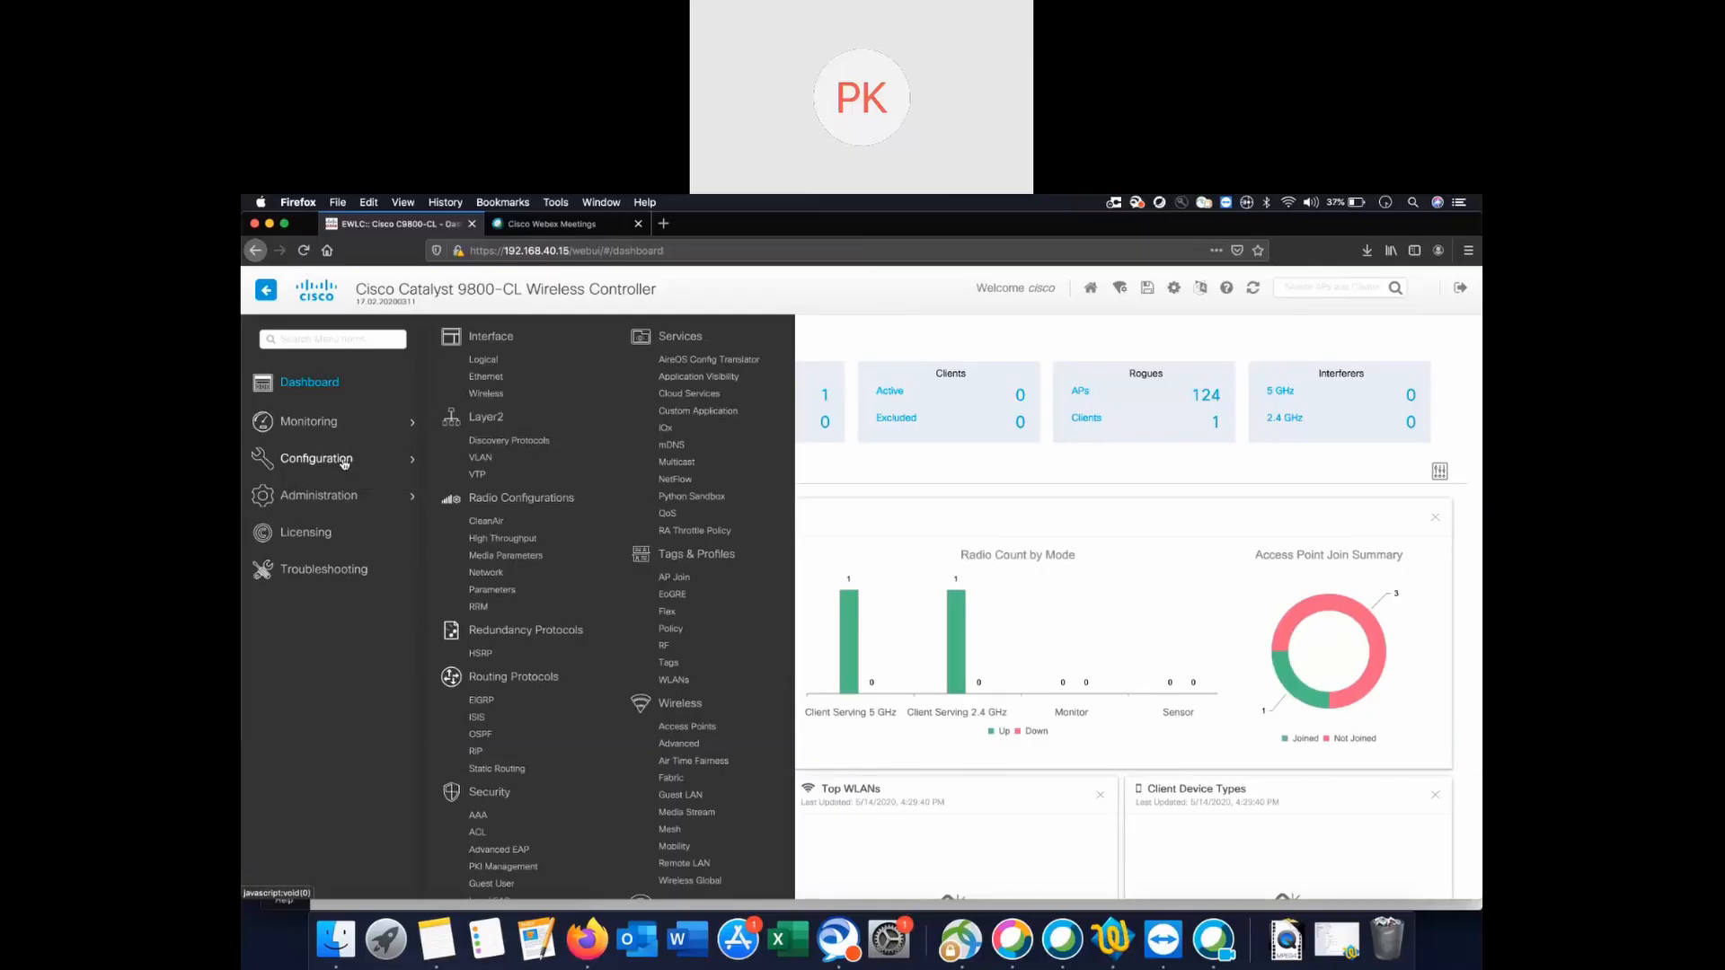
pyautogui.scroll(-5, 521, 705)
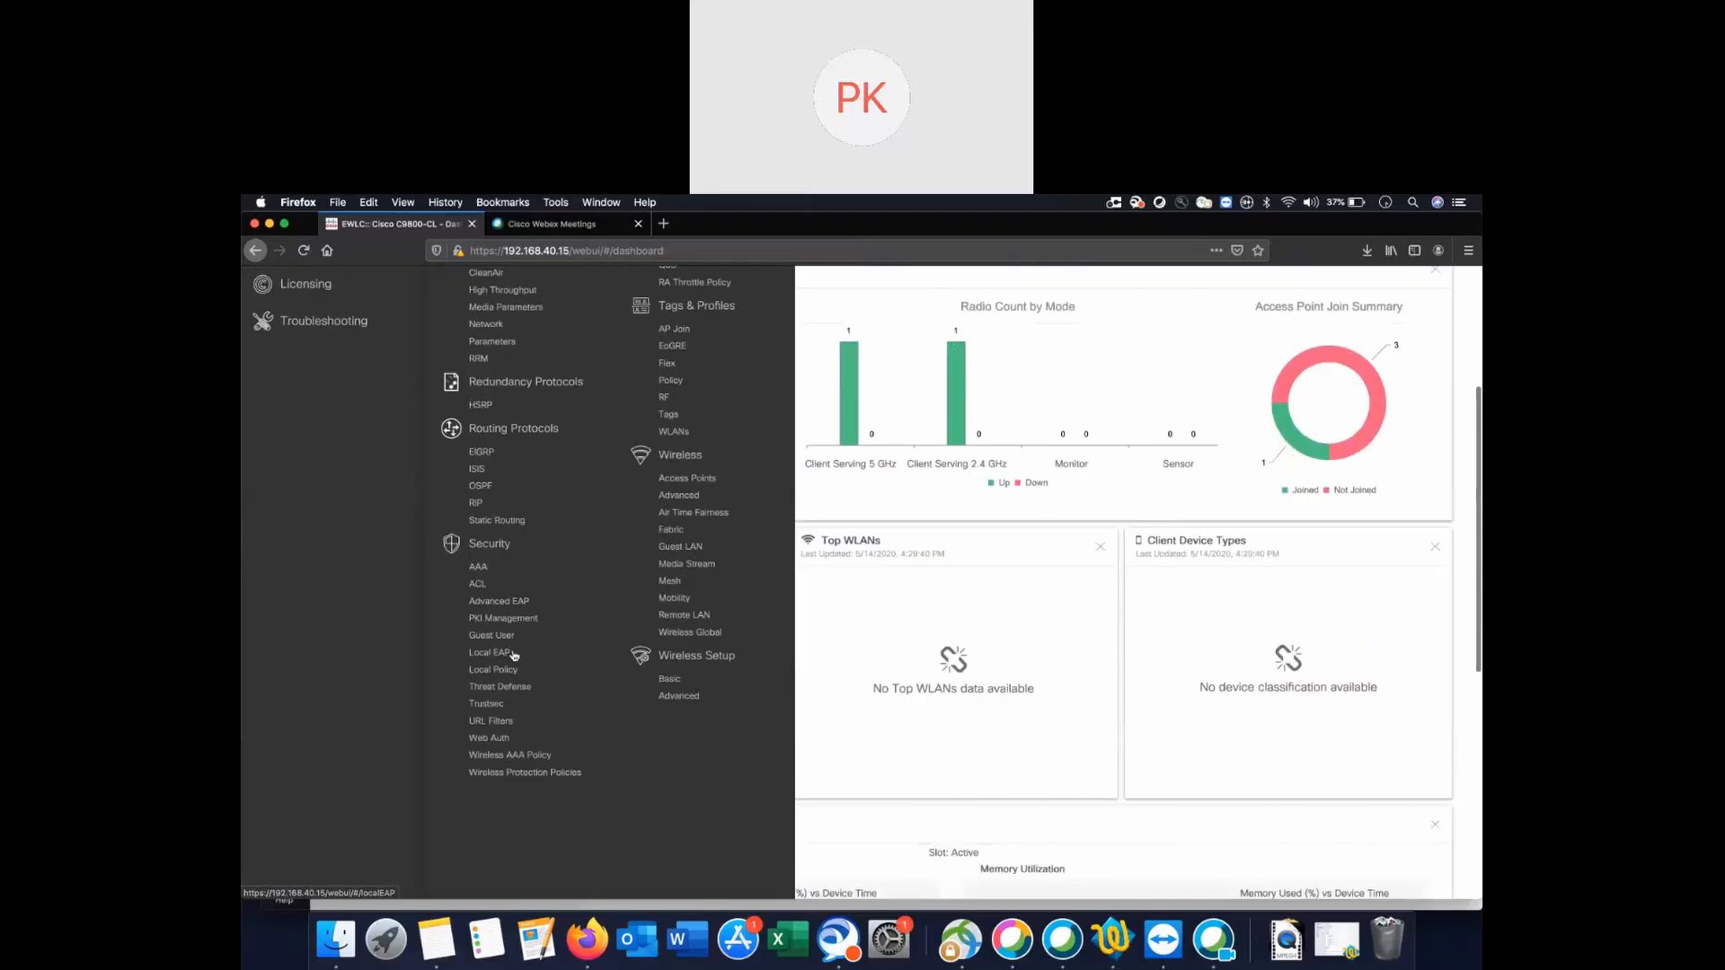
pyautogui.click(493, 737)
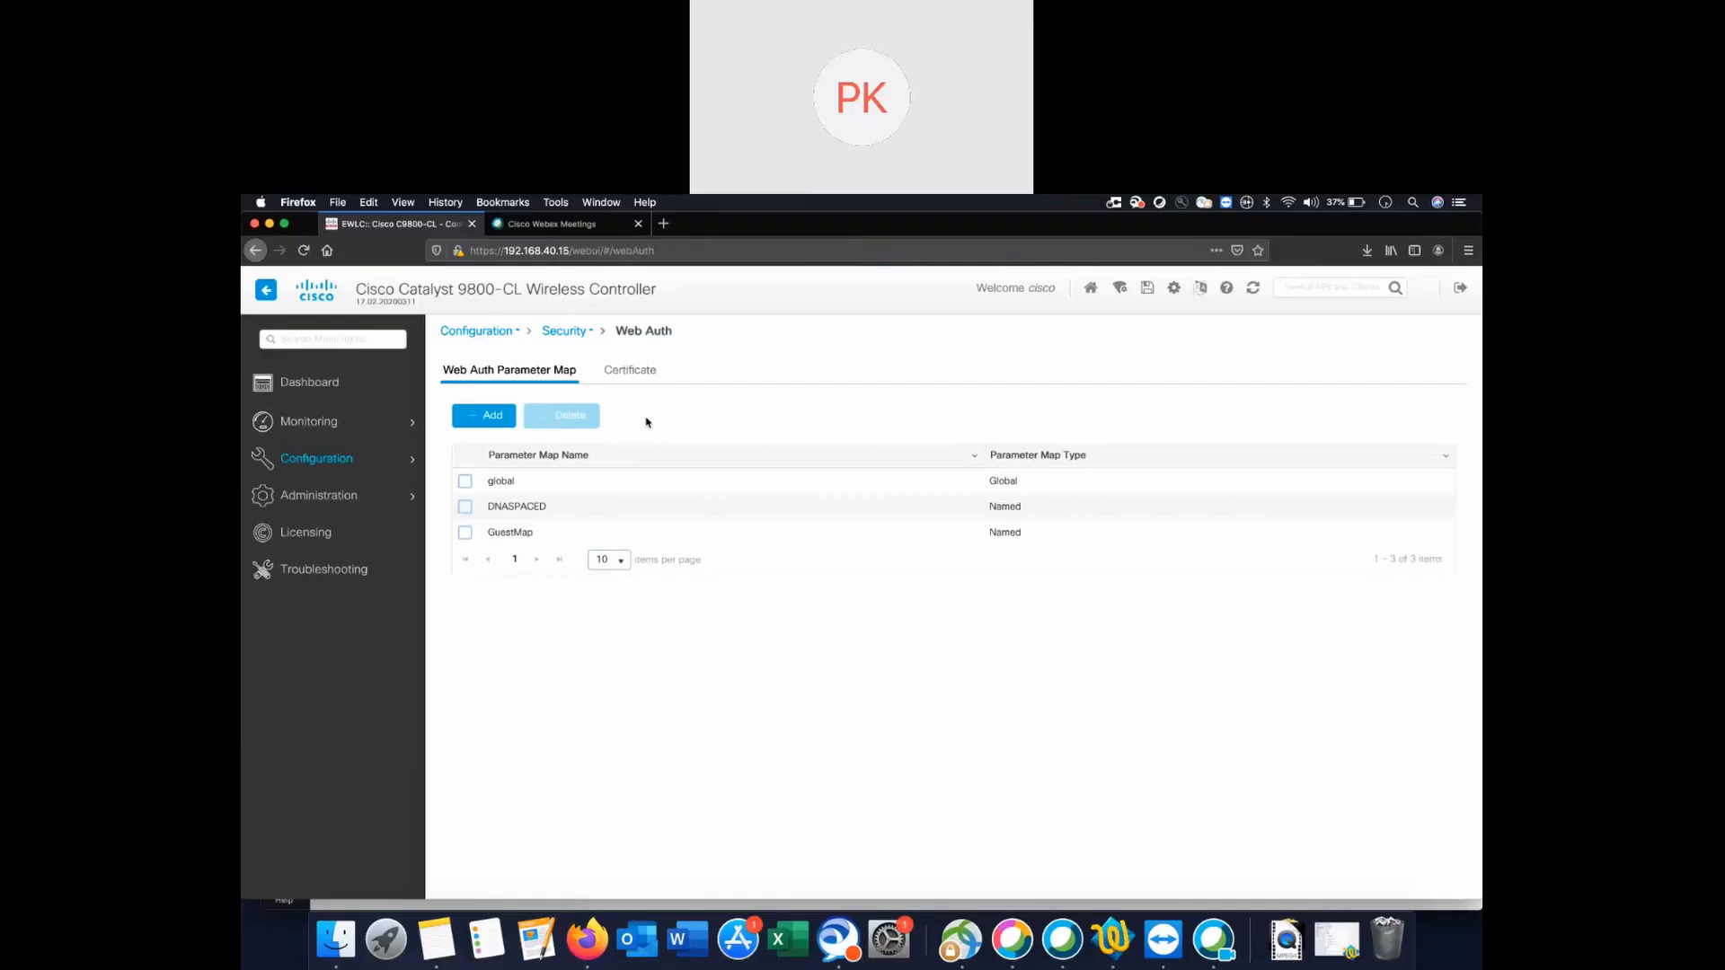
# Create a consent-type parameter map named 'Captiveportal' and apply it to the device.
pyautogui.click(488, 418)
pyautogui.click(805, 520)
pyautogui.write('Captiveportal')
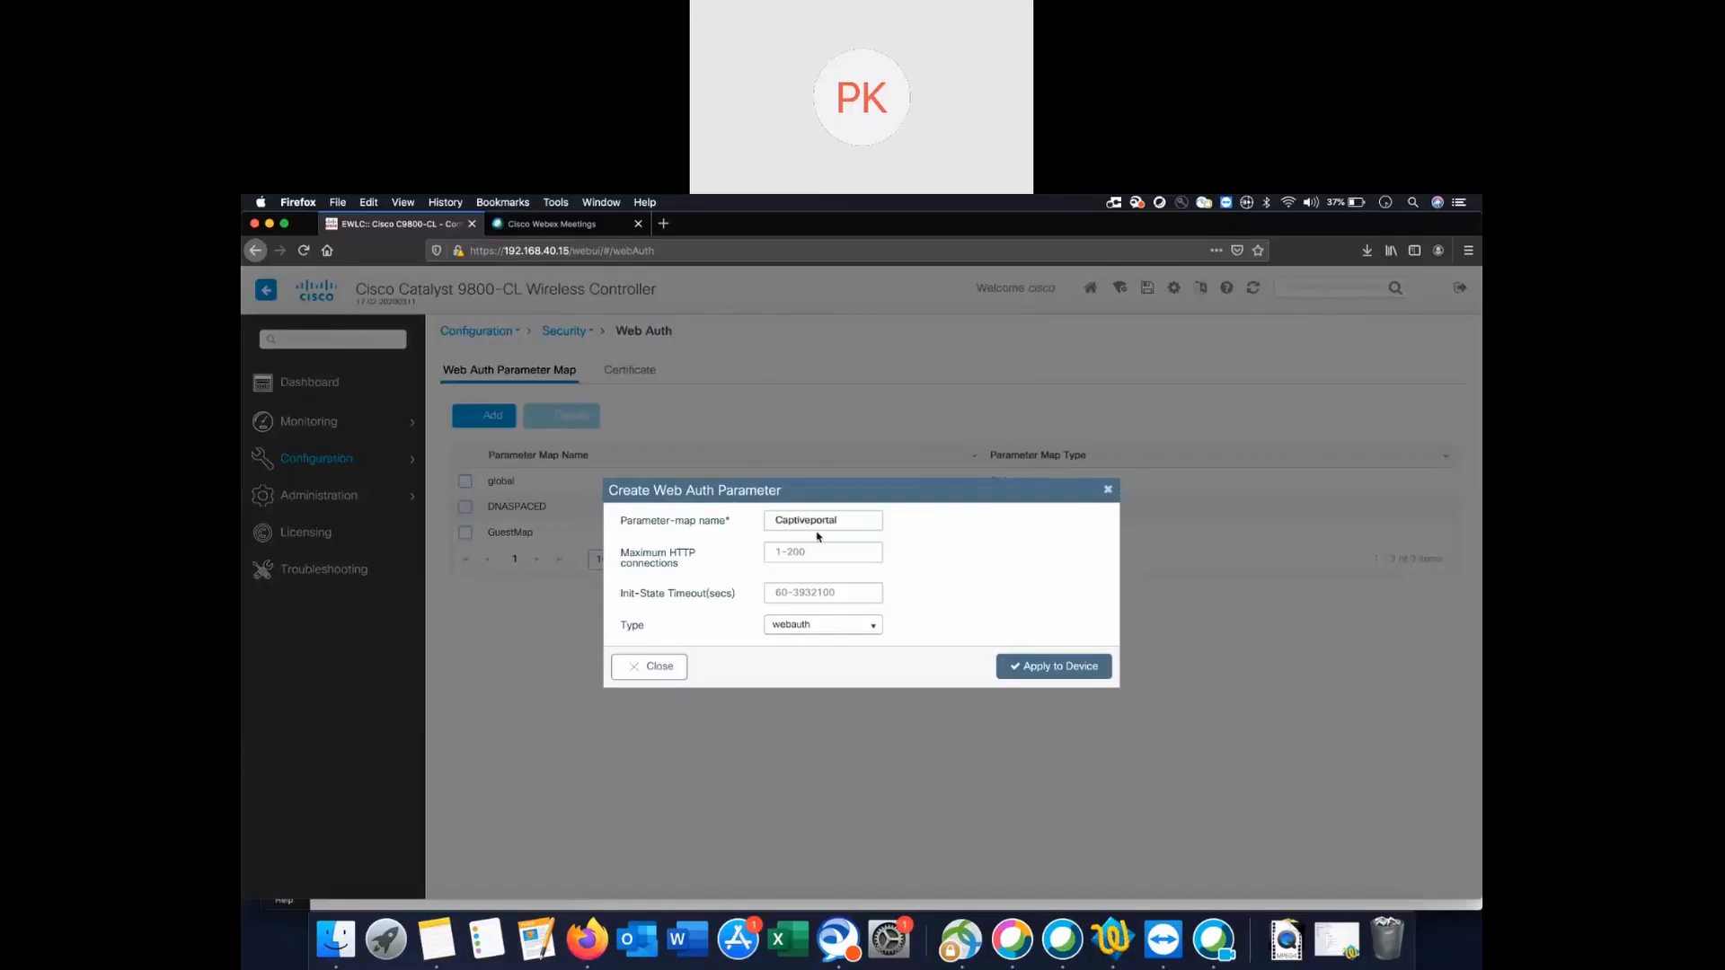
pyautogui.click(818, 626)
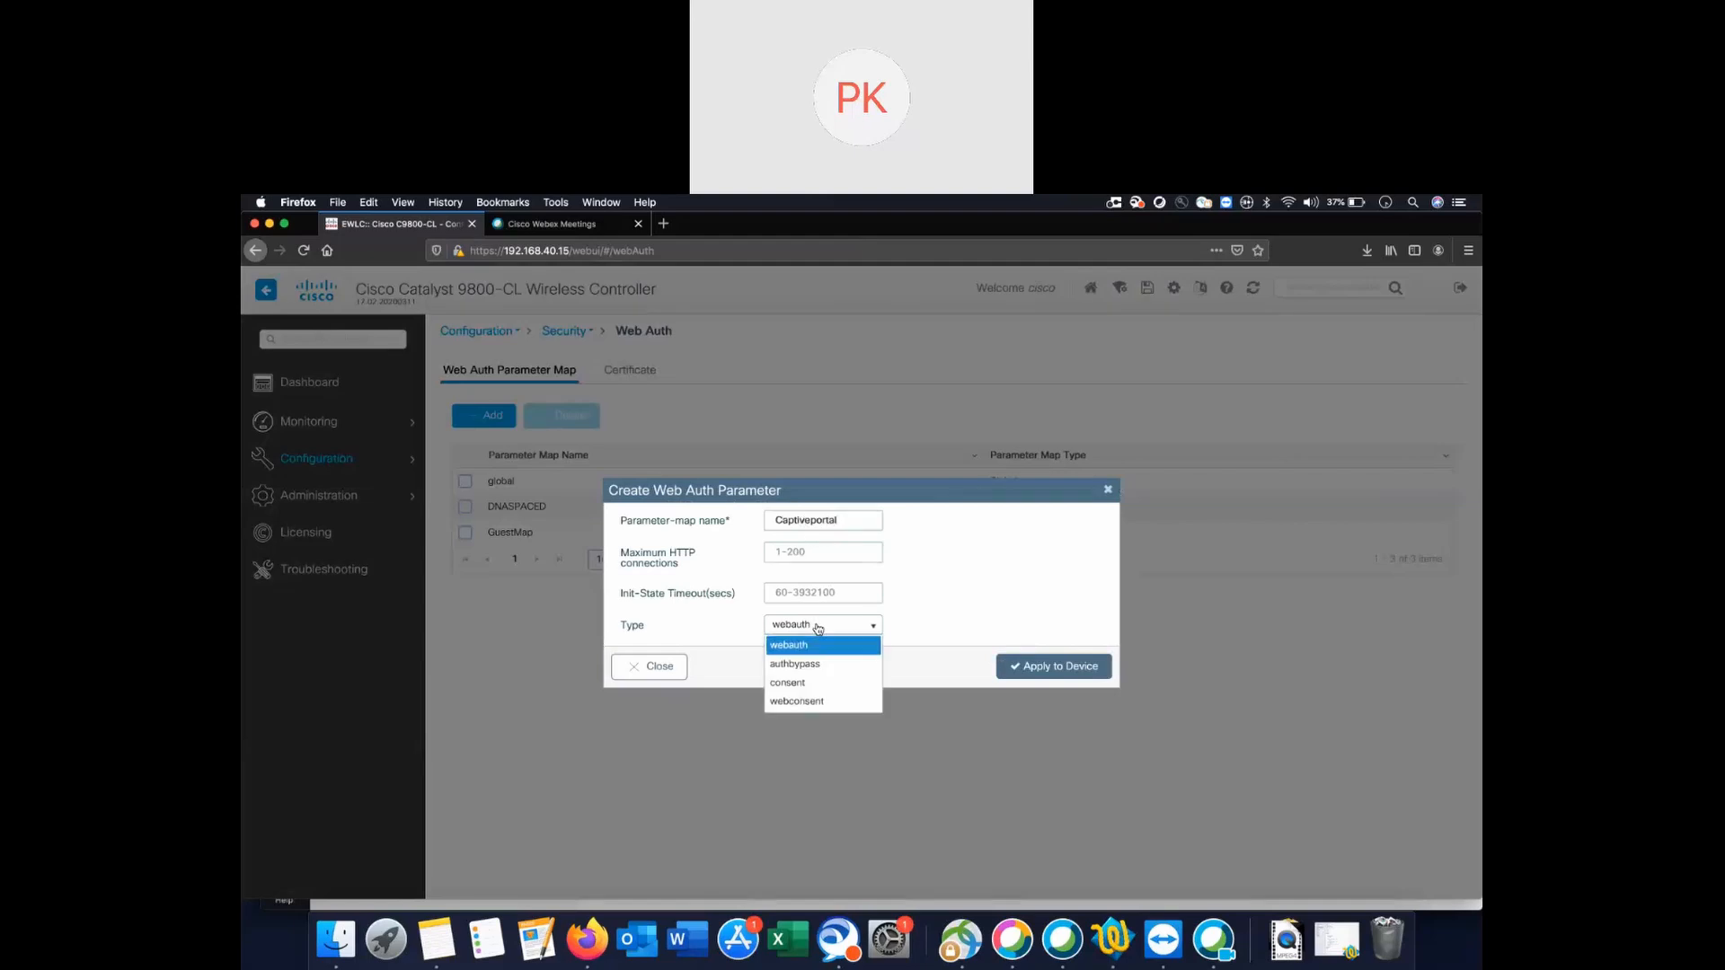
pyautogui.click(790, 681)
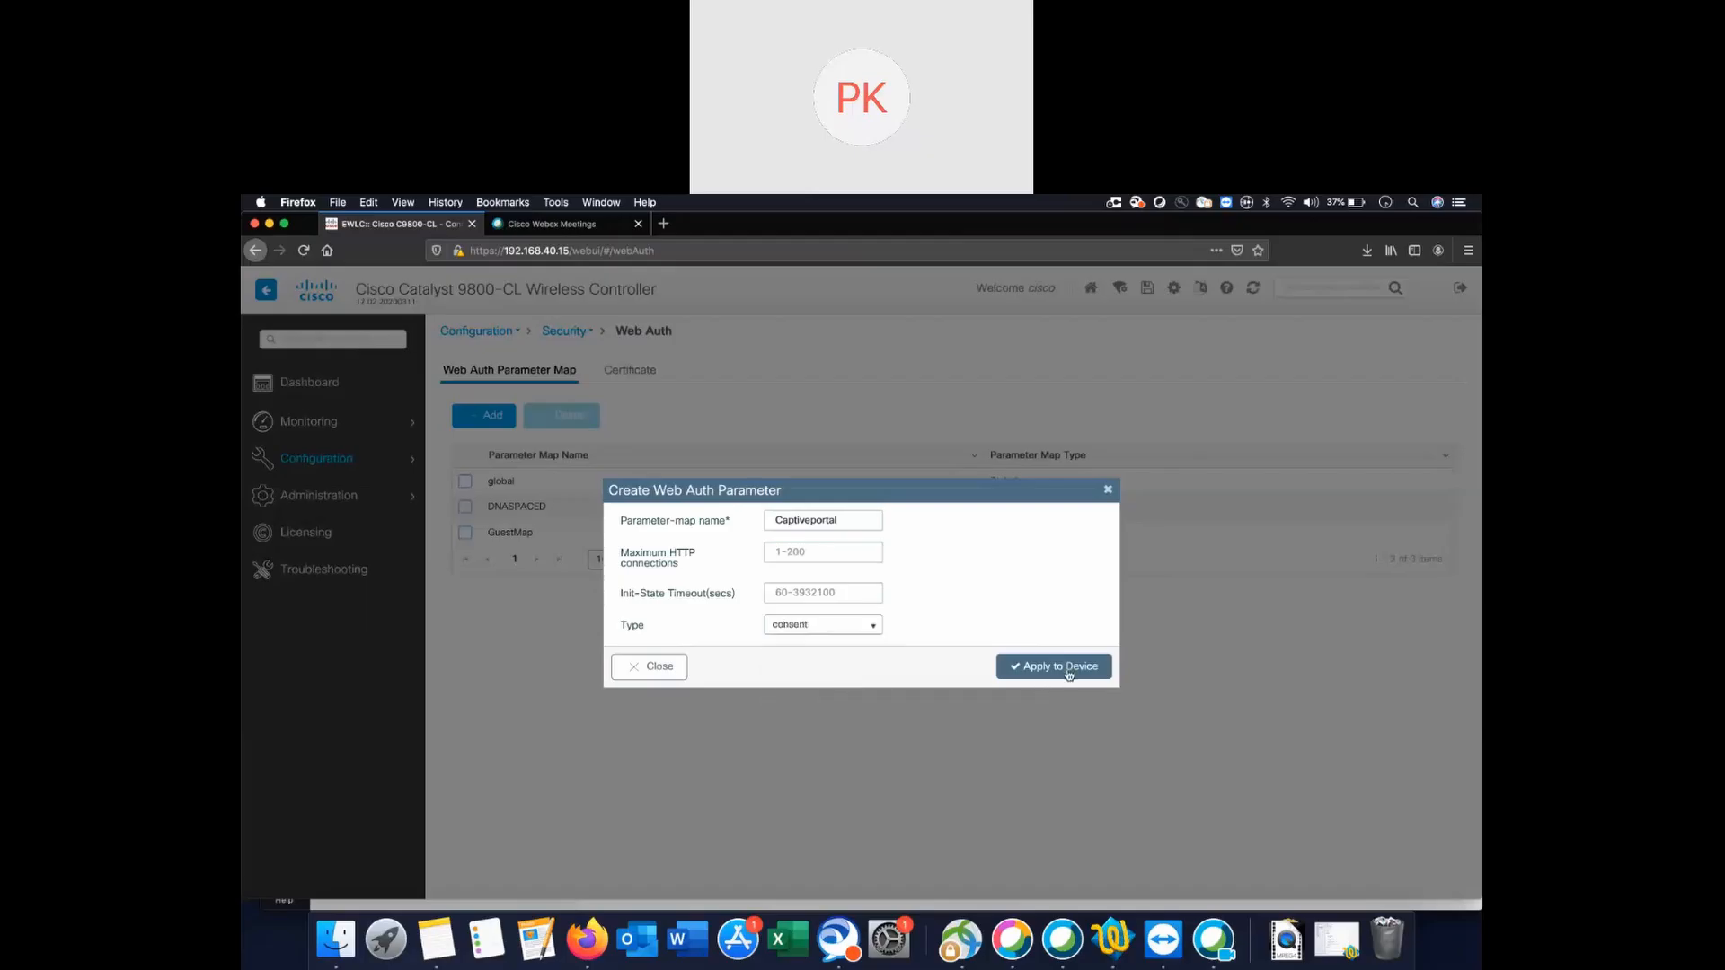
pyautogui.click(1069, 672)
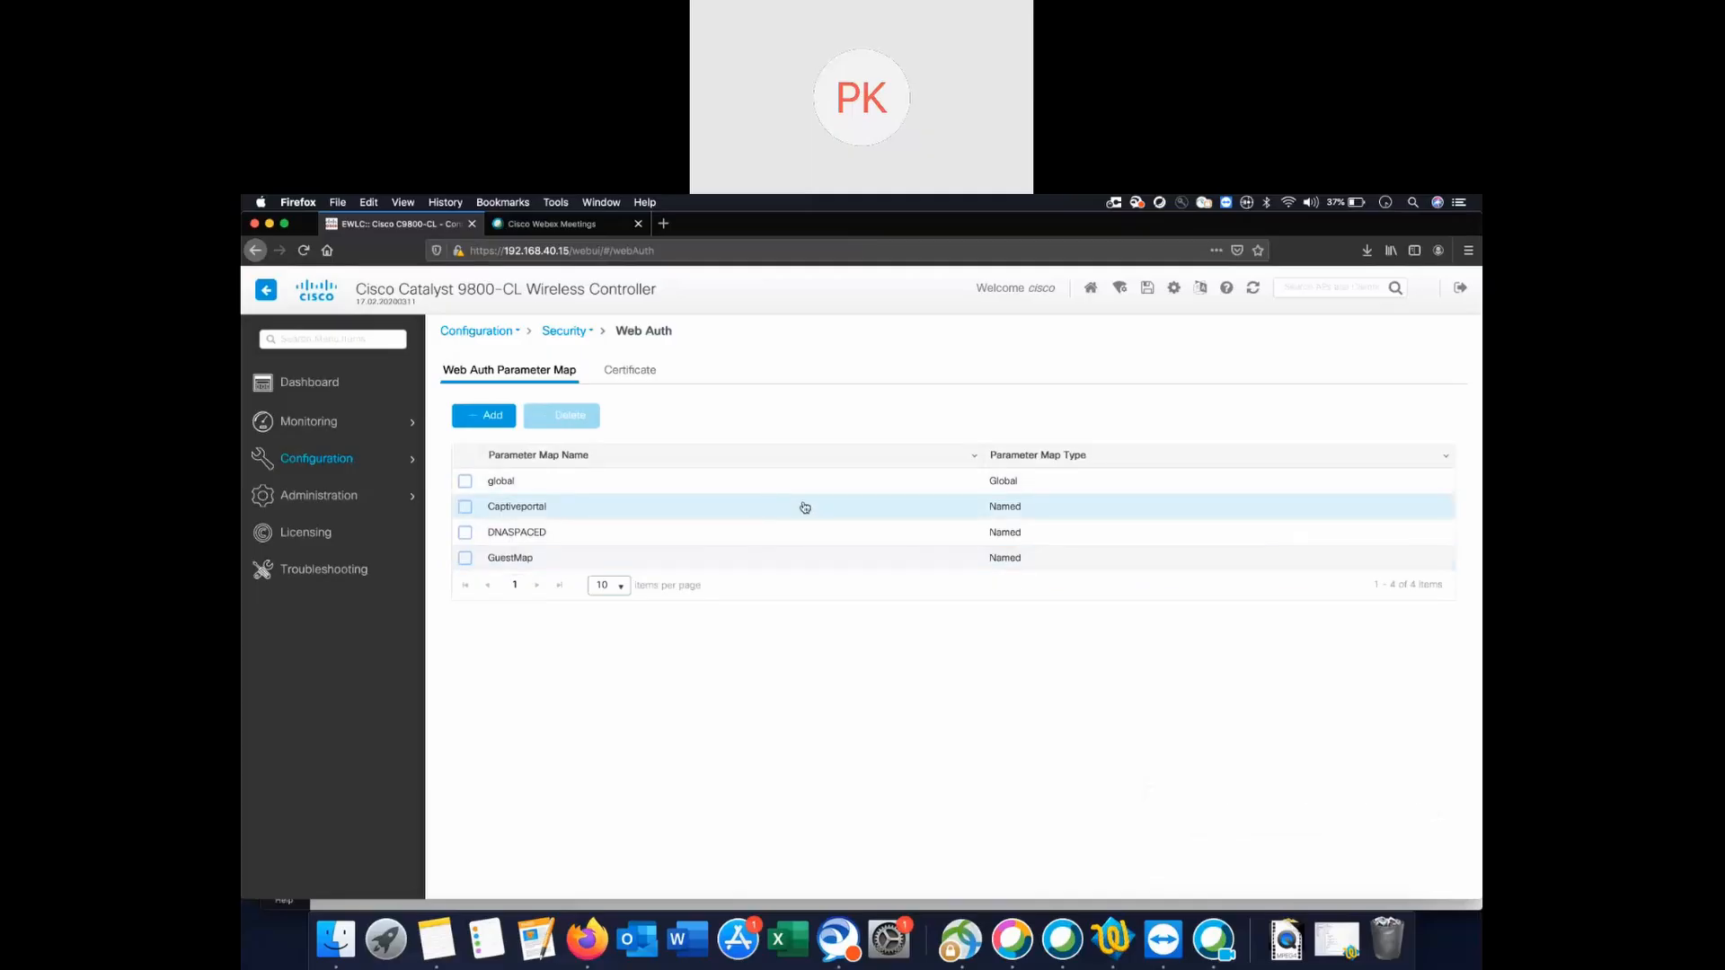
# Open Captiveportal and enable Disable Success Window and Disable Logout Window.
pyautogui.click(1003, 509)
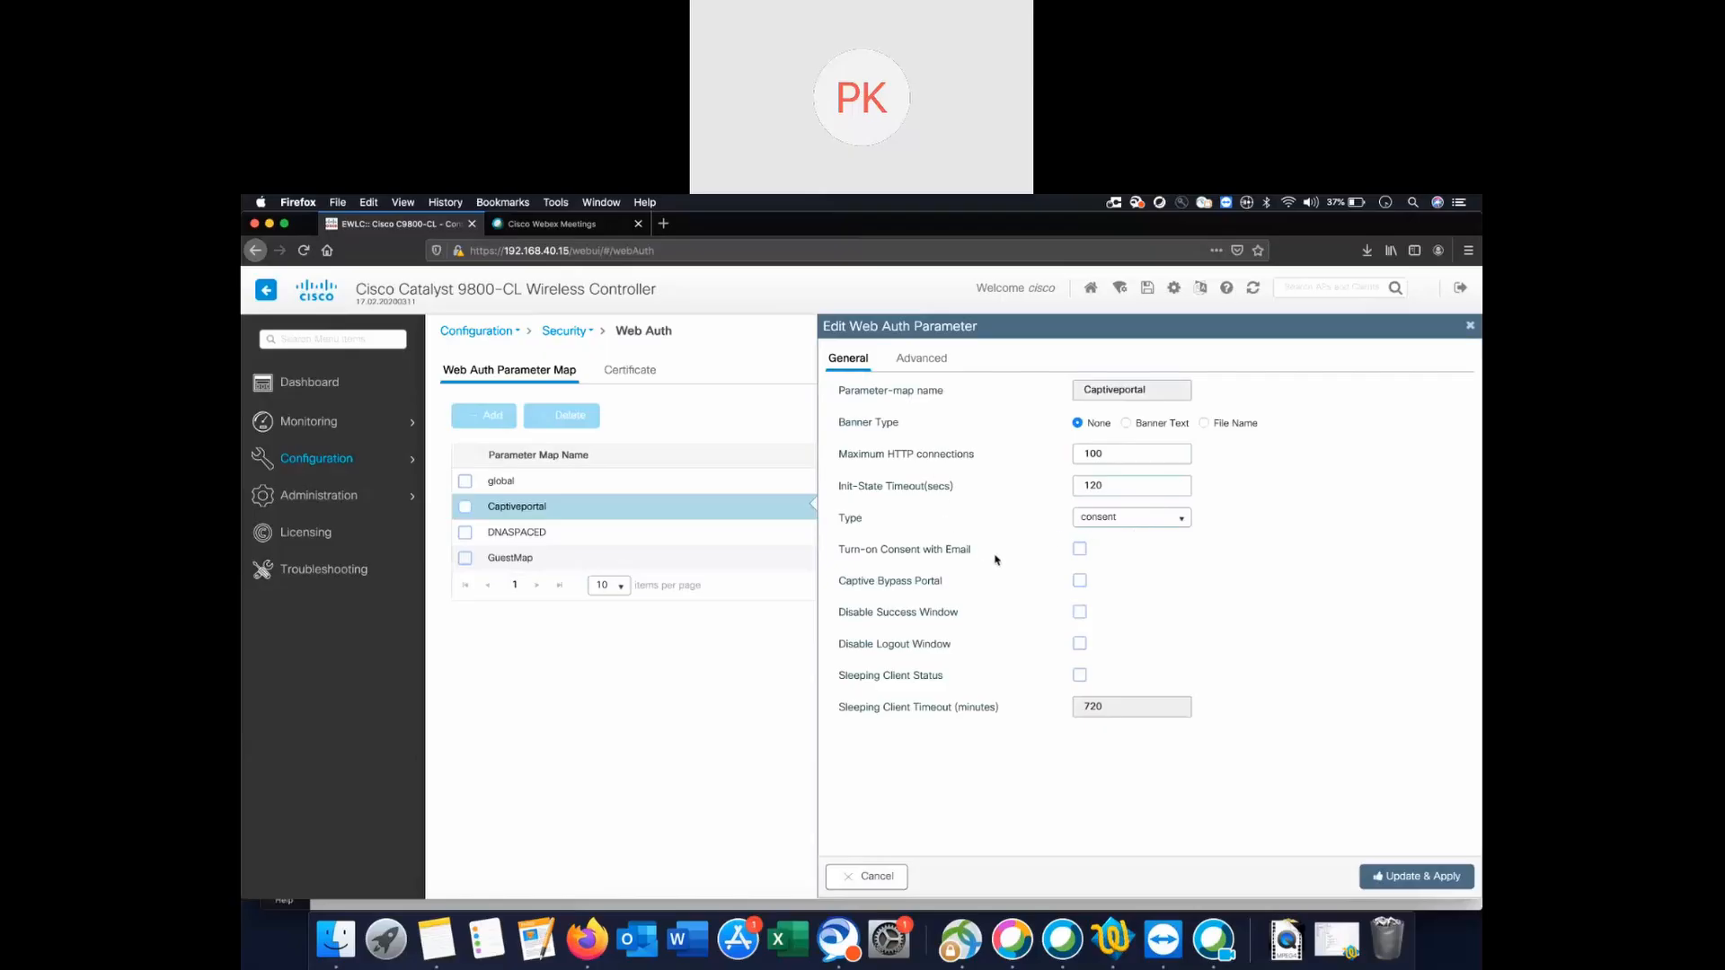
pyautogui.click(1080, 614)
pyautogui.click(1080, 645)
# Redirect Captiveportal to the DNA Spaces splash URL with ap_mac, client_mac, wlan appends and portal IPv4 52.55.235.39.
pyautogui.click(922, 359)
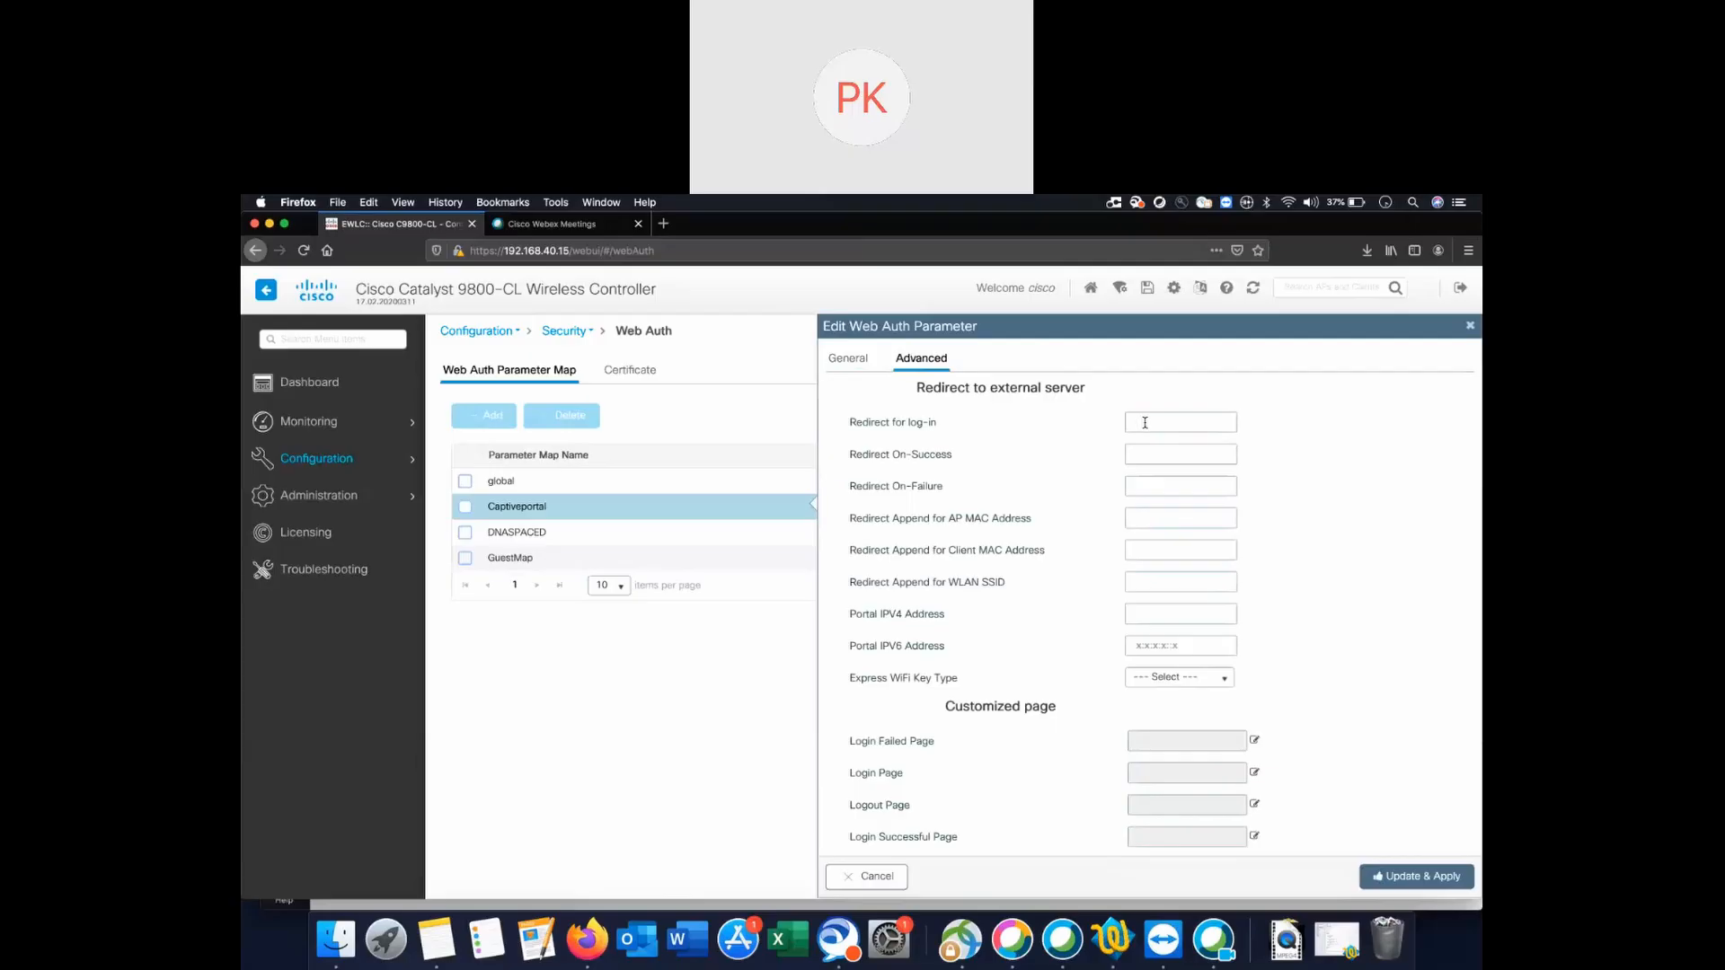
pyautogui.click(1131, 518)
pyautogui.write('ap_mac')
pyautogui.click(1147, 549)
pyautogui.write('client_')
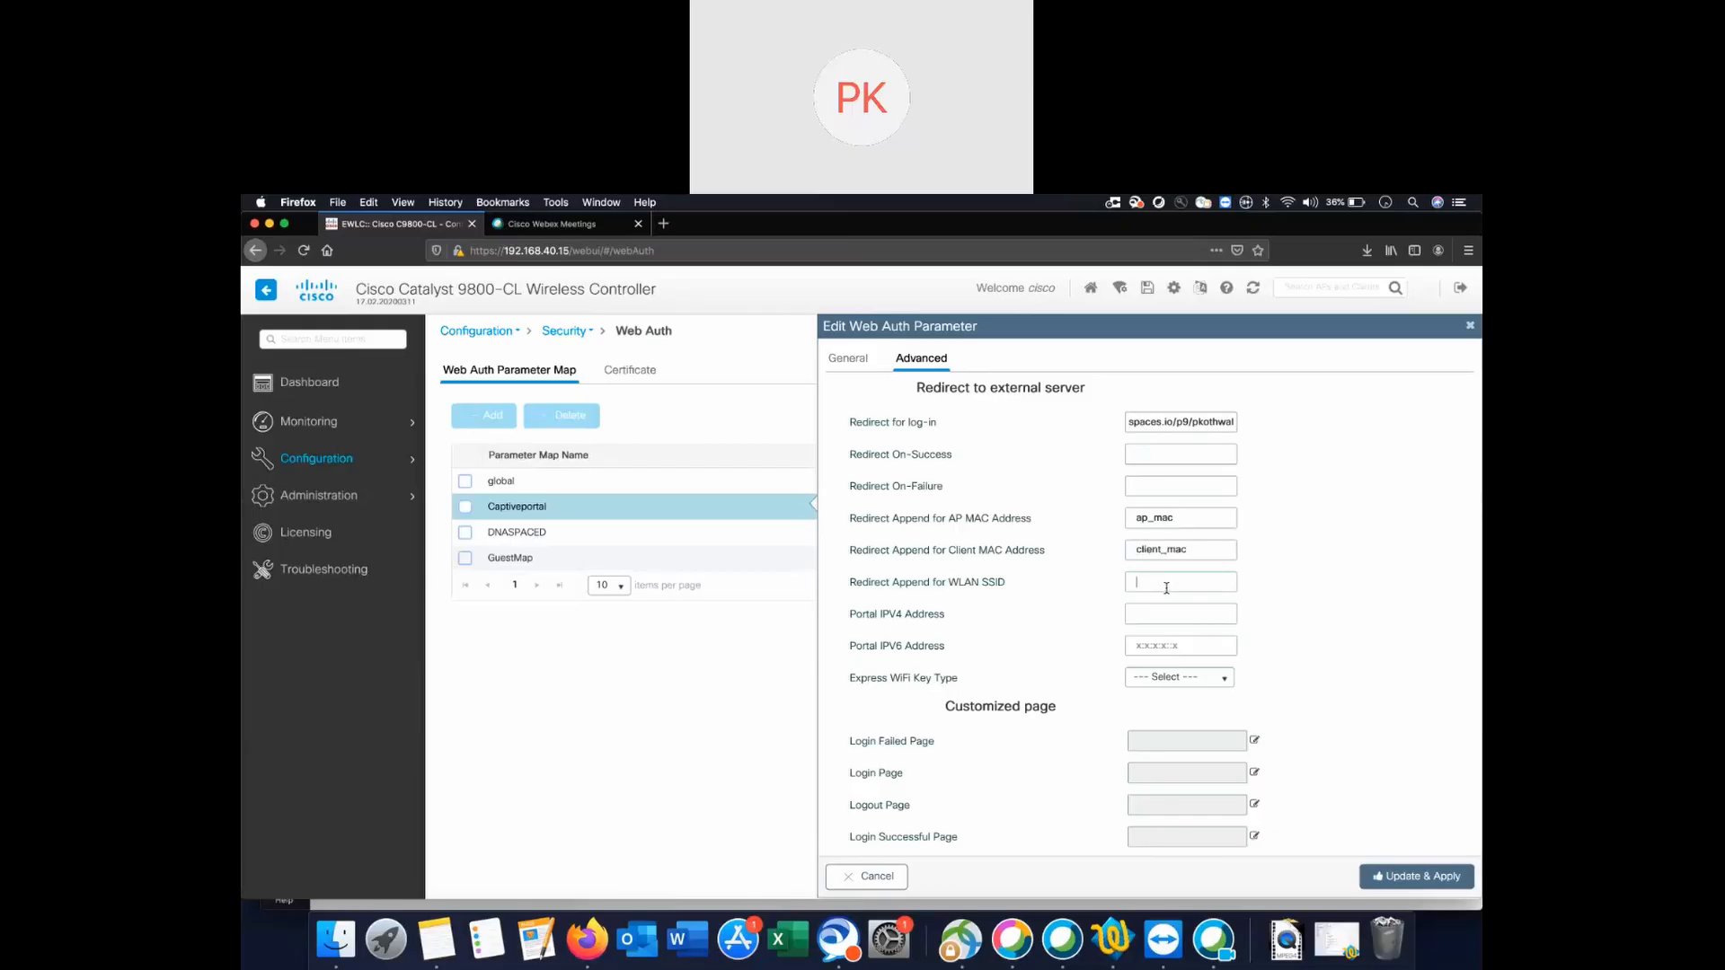
pyautogui.write('wla')
pyautogui.write('5')
pyautogui.write('2.55.23')
pyautogui.write('5.39')
pyautogui.scroll(-1, 1222, 644)
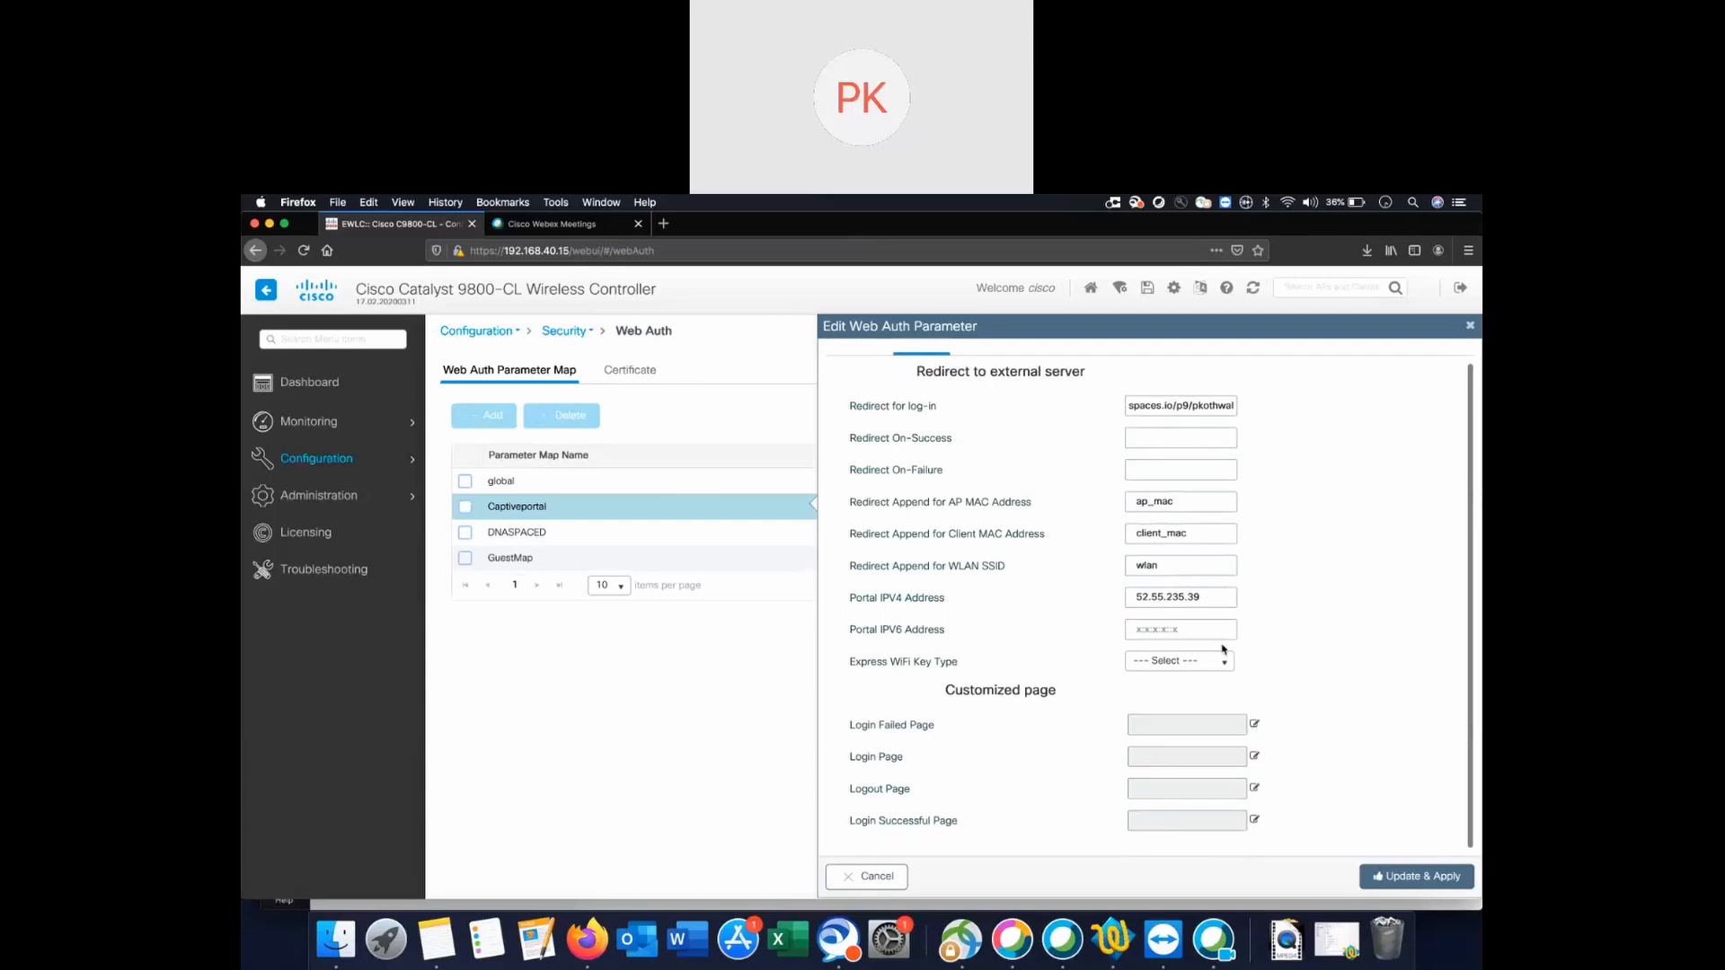
pyautogui.click(1413, 881)
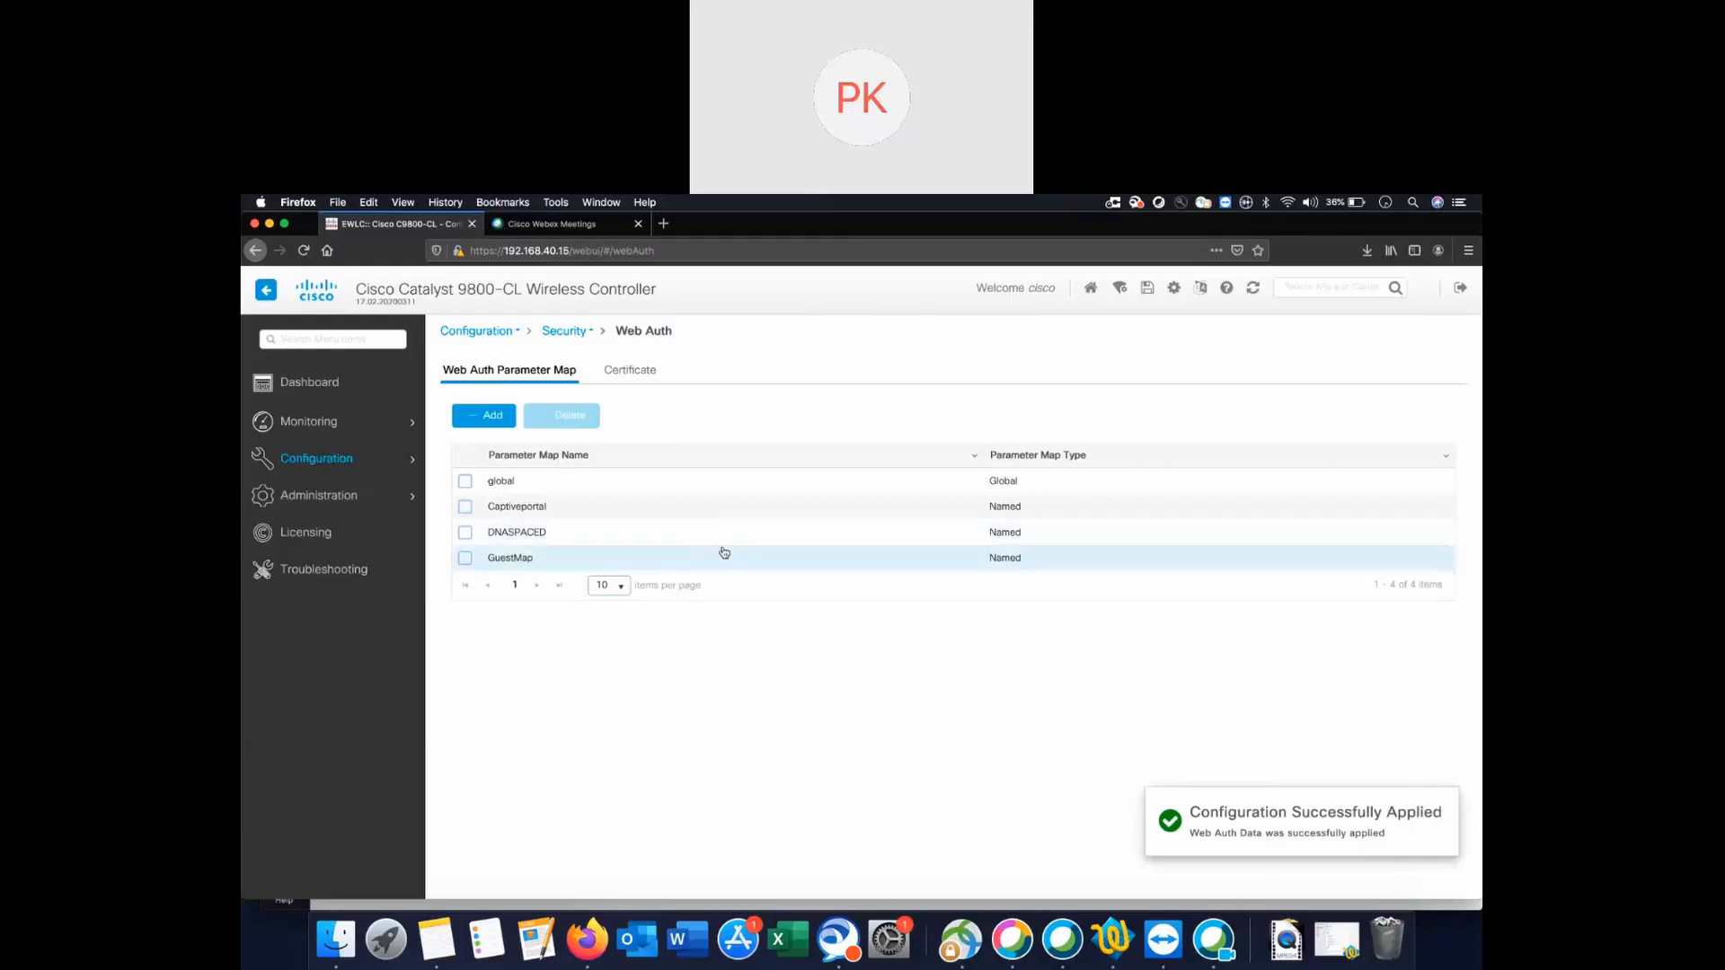
# Navigate to Configuration > Security > ACL to list the access control lists.
pyautogui.moveTo(347, 464)
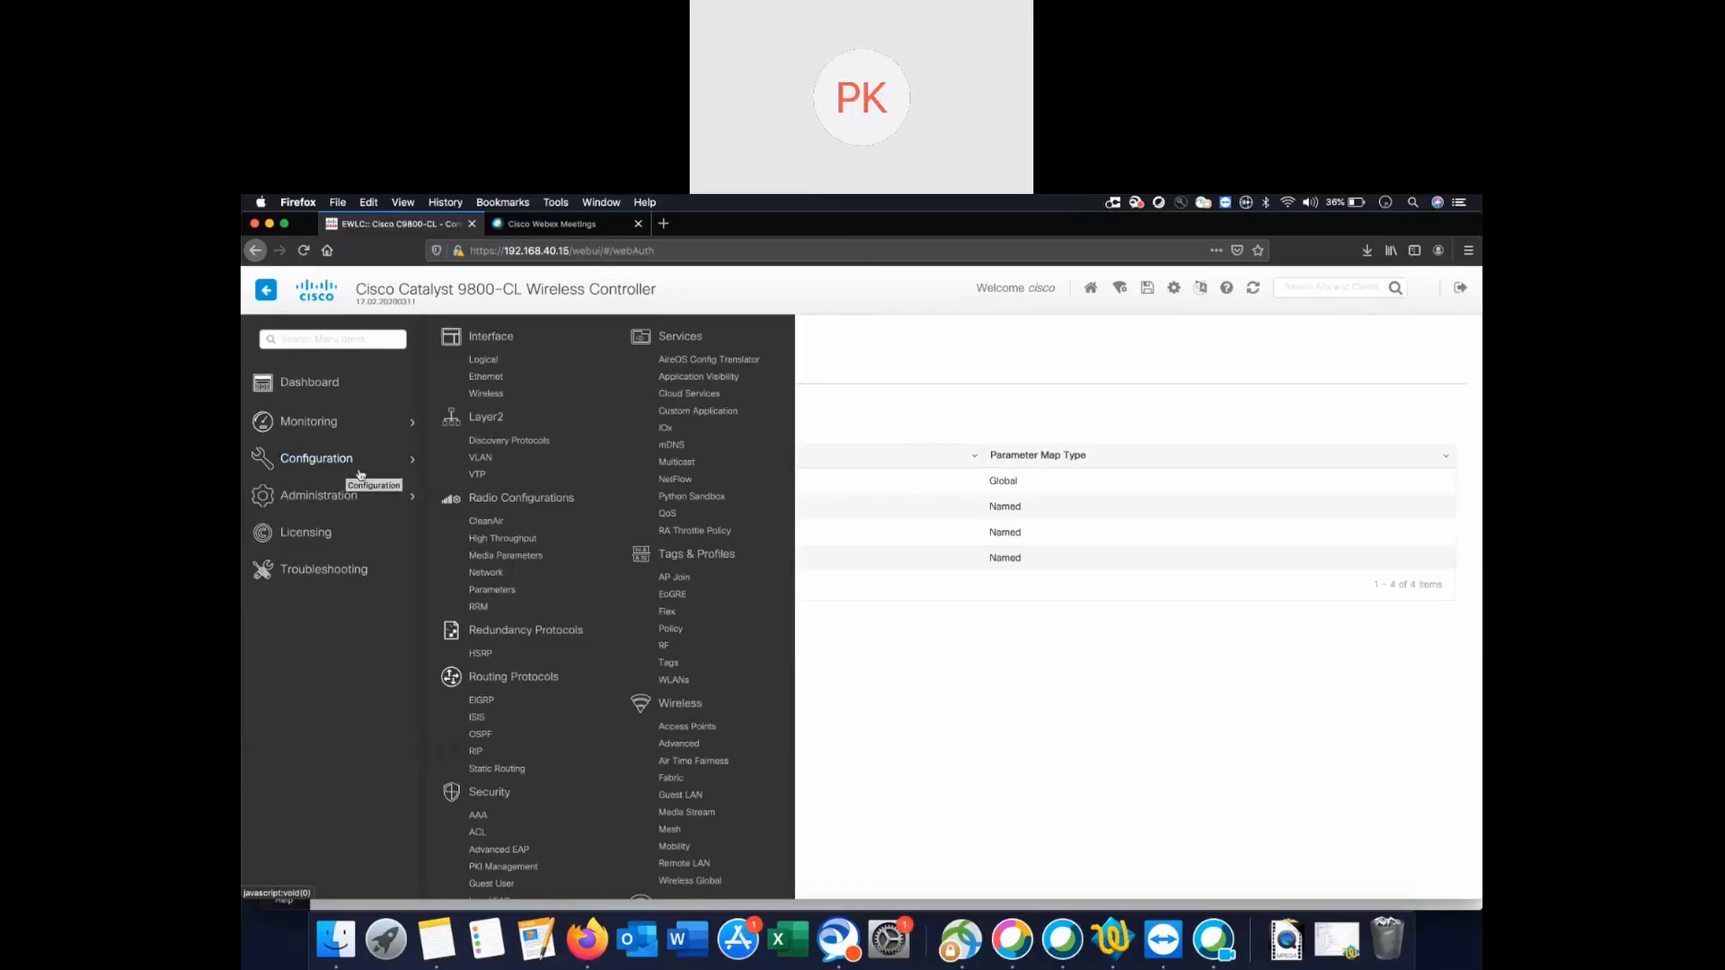
pyautogui.click(496, 796)
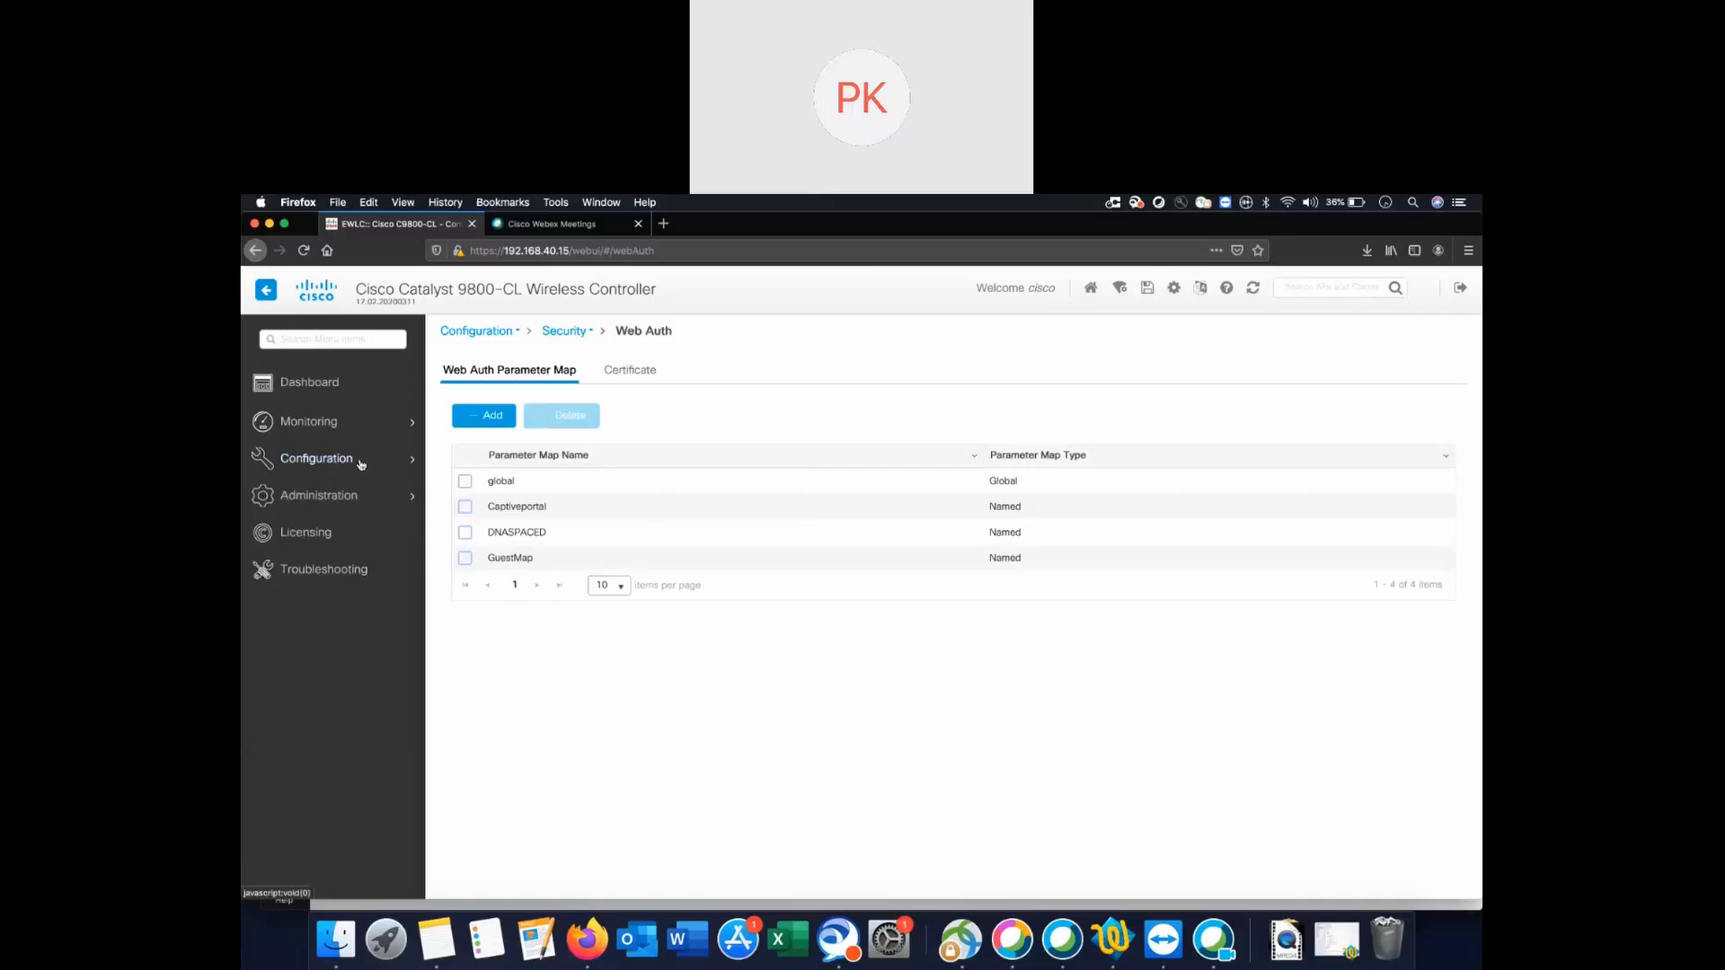
pyautogui.moveTo(415, 456)
pyautogui.scroll(-3, 497, 714)
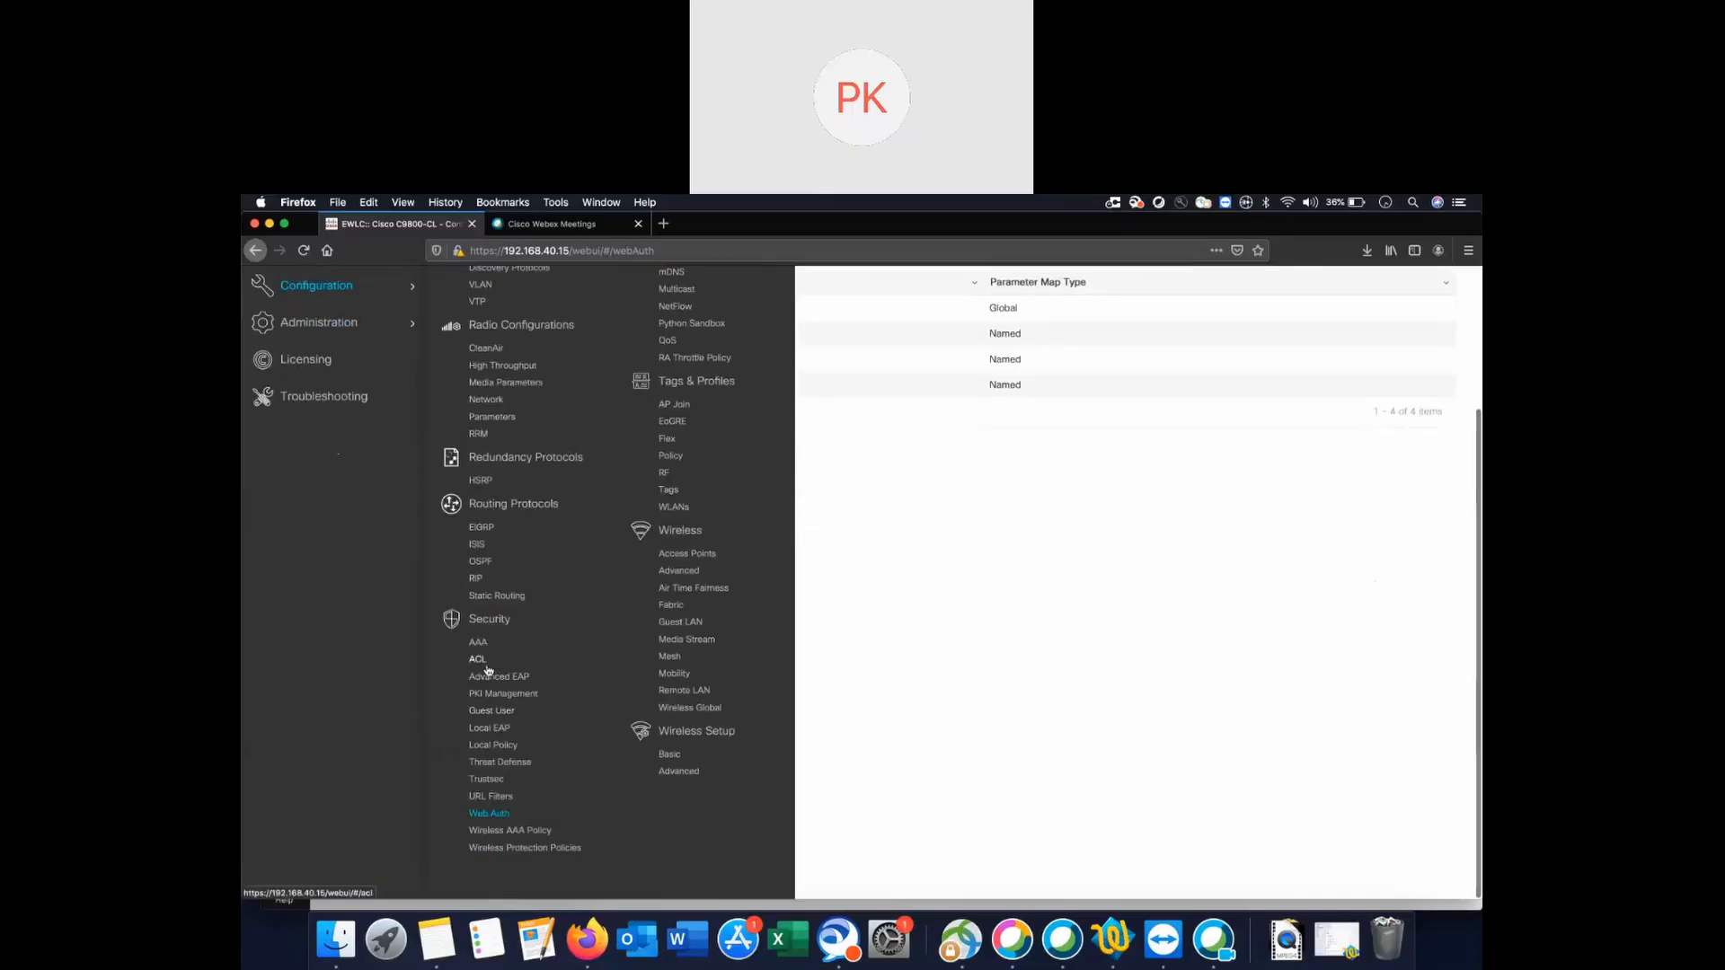
pyautogui.click(477, 661)
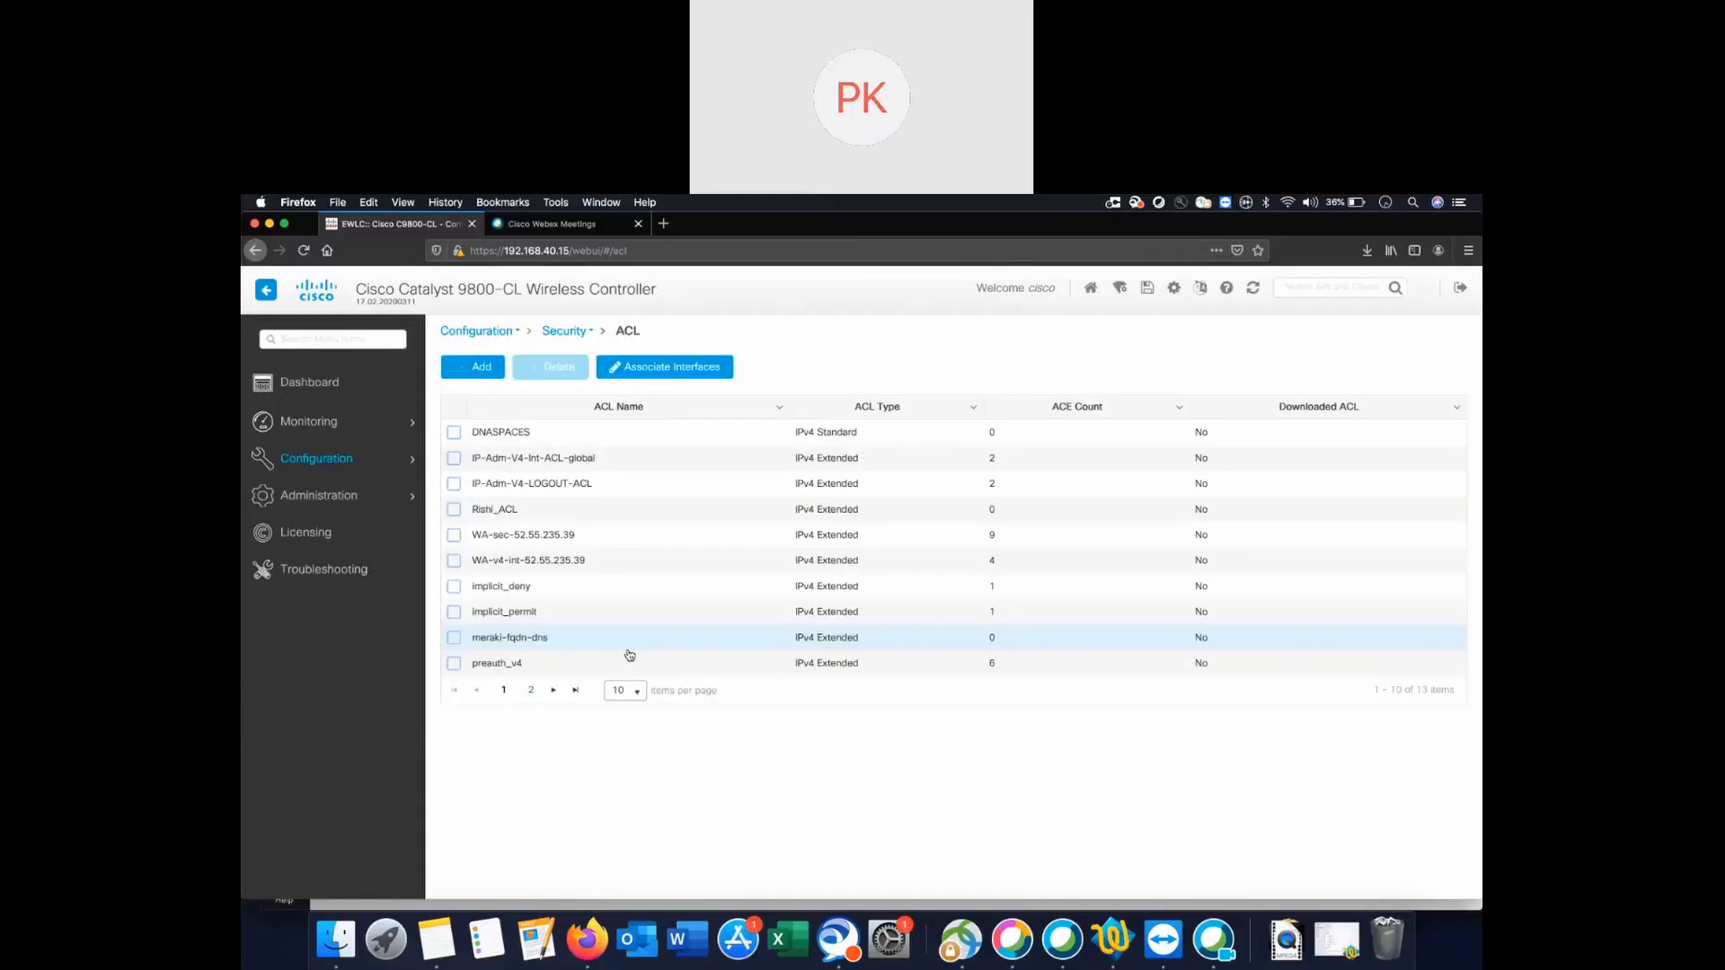
pyautogui.click(479, 369)
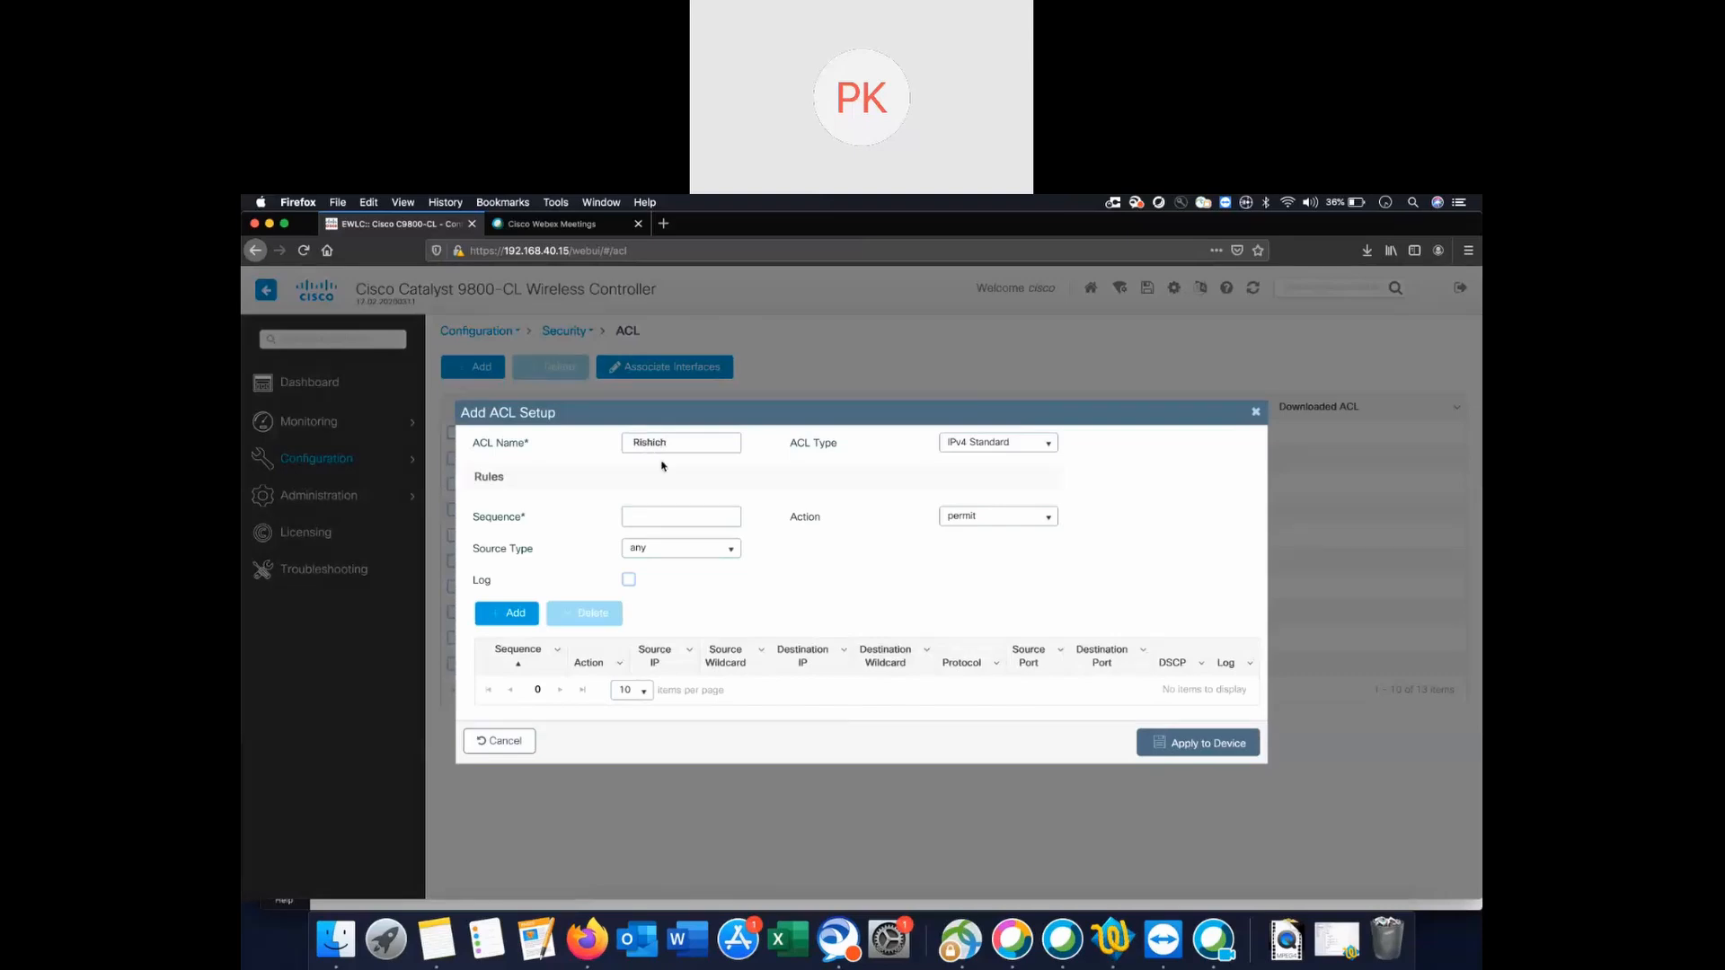
pyautogui.press('BackSpace')
pyautogui.press('BackSpace')
pyautogui.write('_ACL')
pyautogui.click(723, 521)
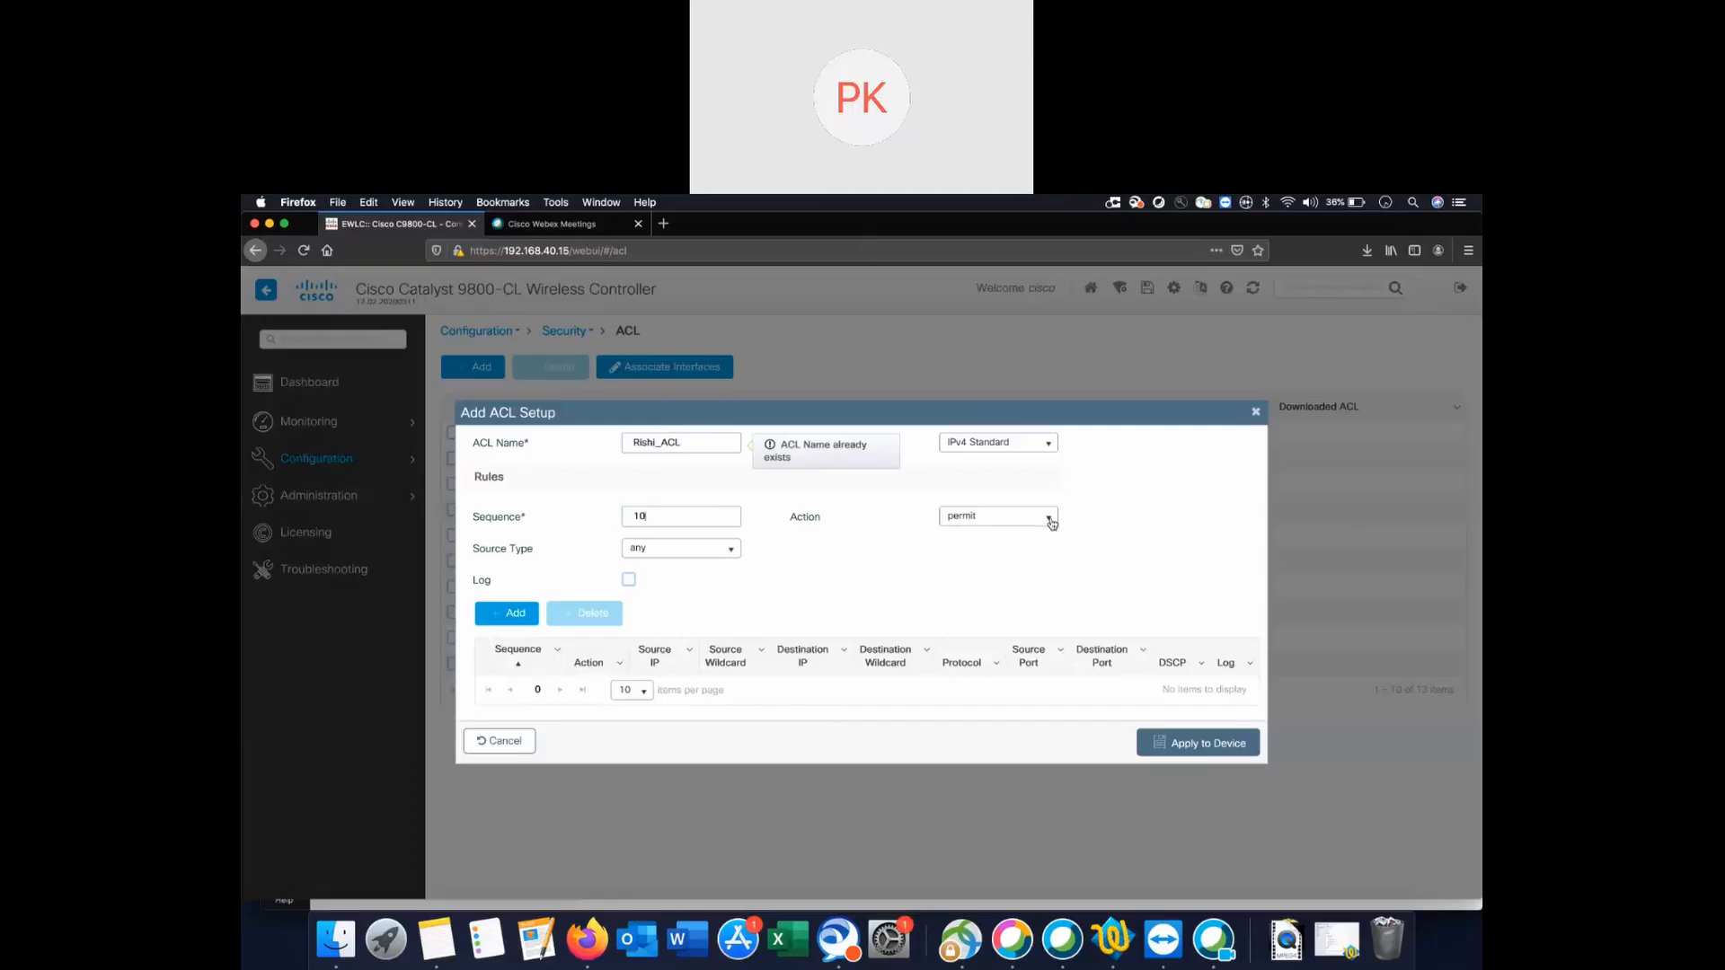
pyautogui.click(730, 548)
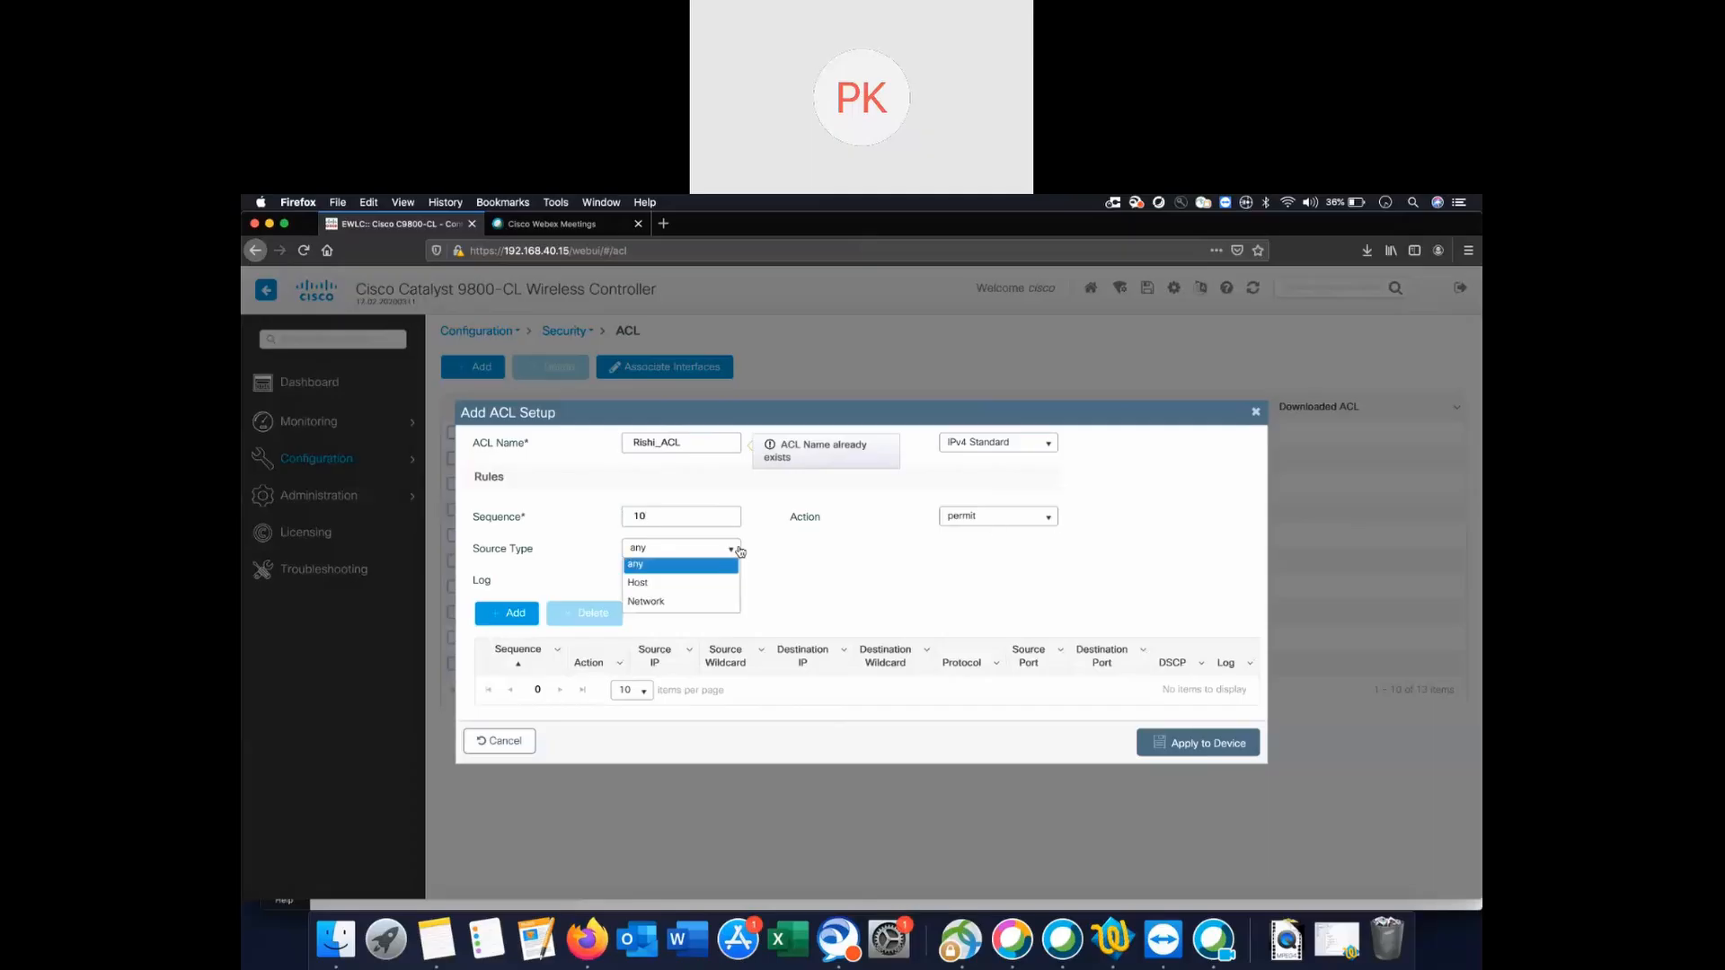
pyautogui.click(655, 595)
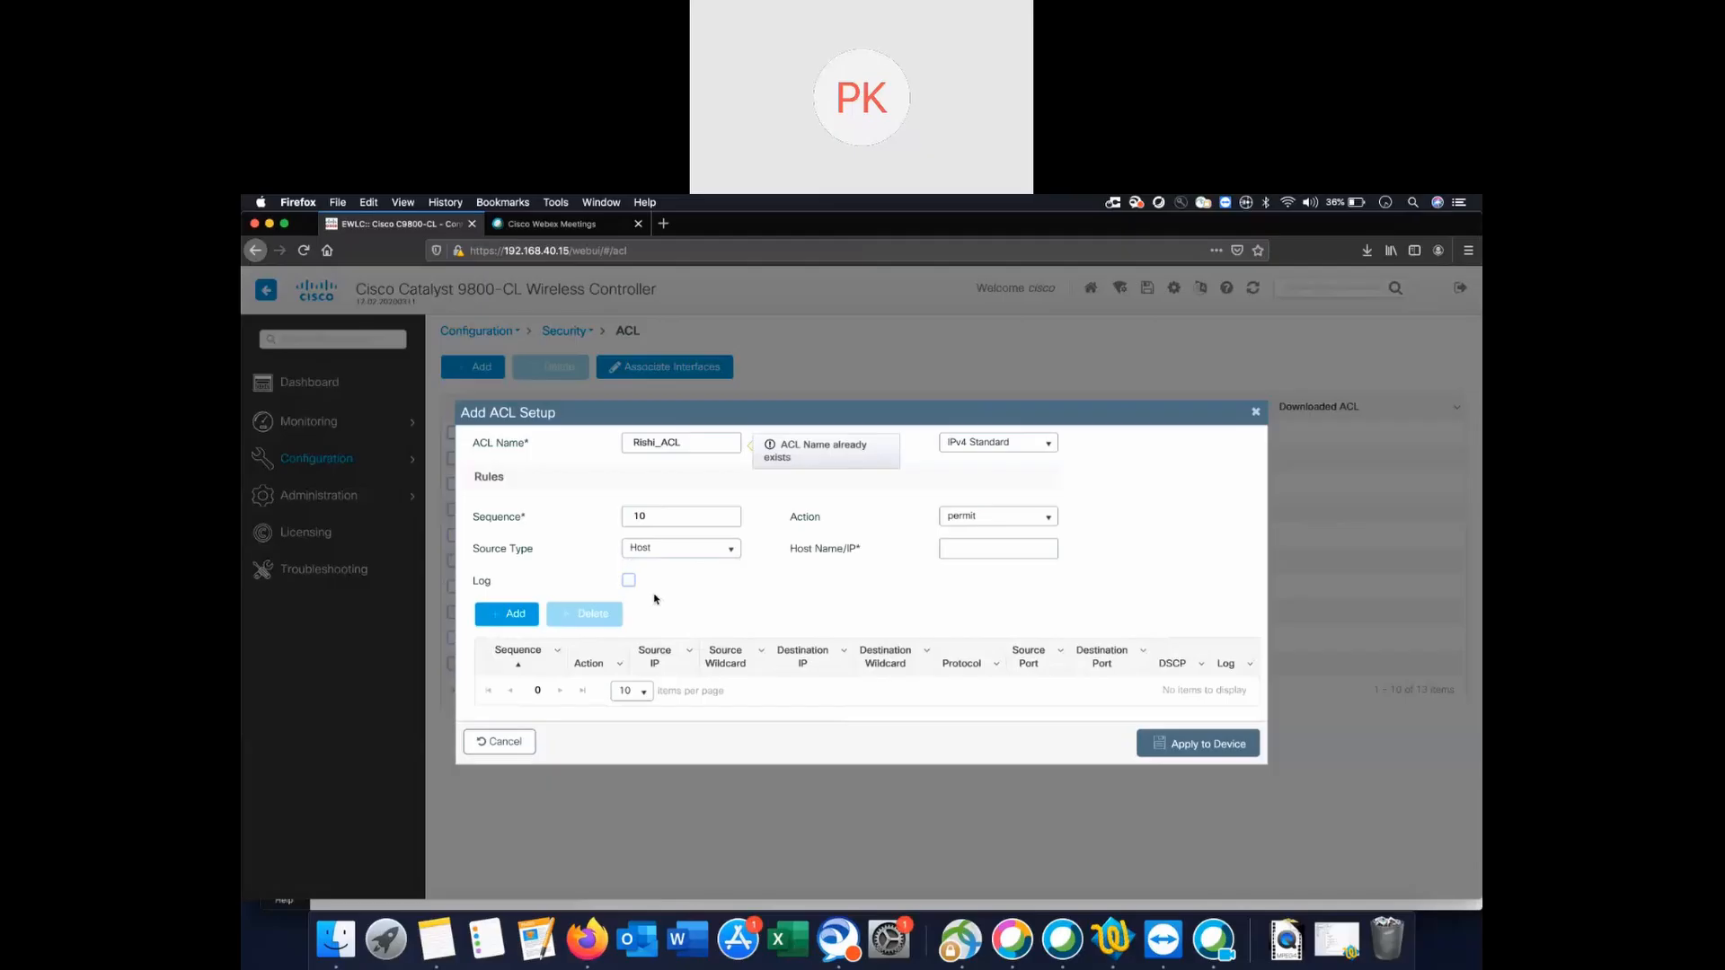
pyautogui.click(970, 545)
pyautogui.write('100.24.139.1')
pyautogui.click(1257, 414)
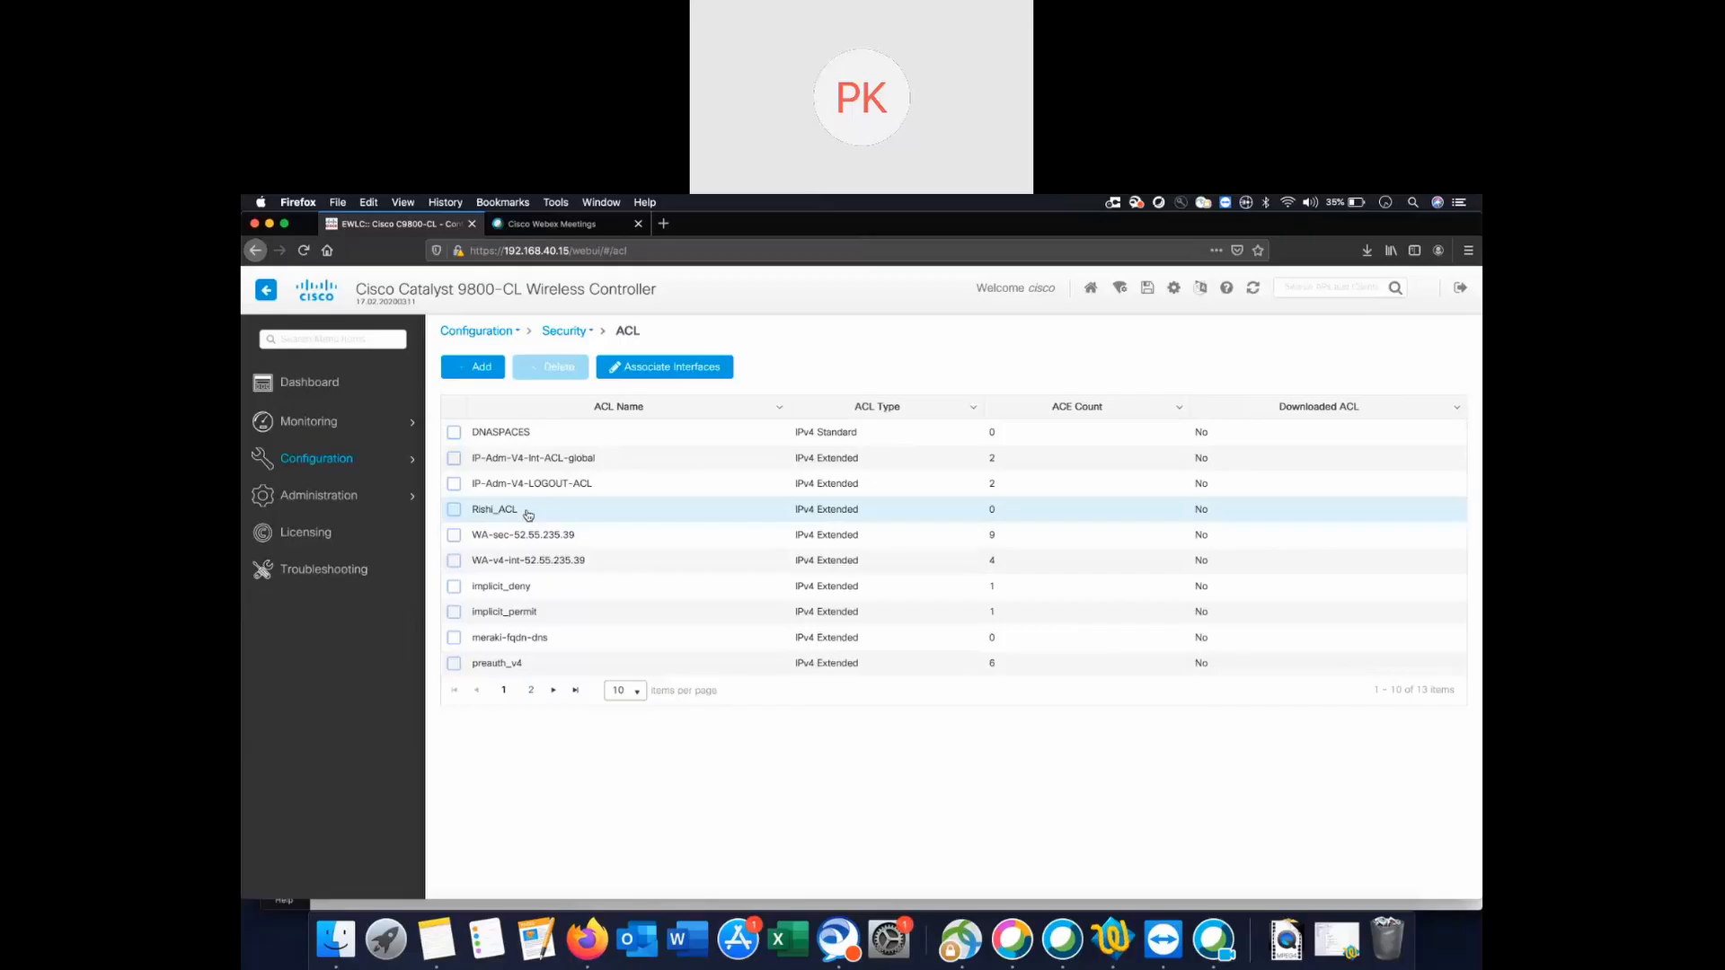
# Open the extended ACL and set rule 10 from any source to host 100.24.139.183.
pyautogui.click(496, 510)
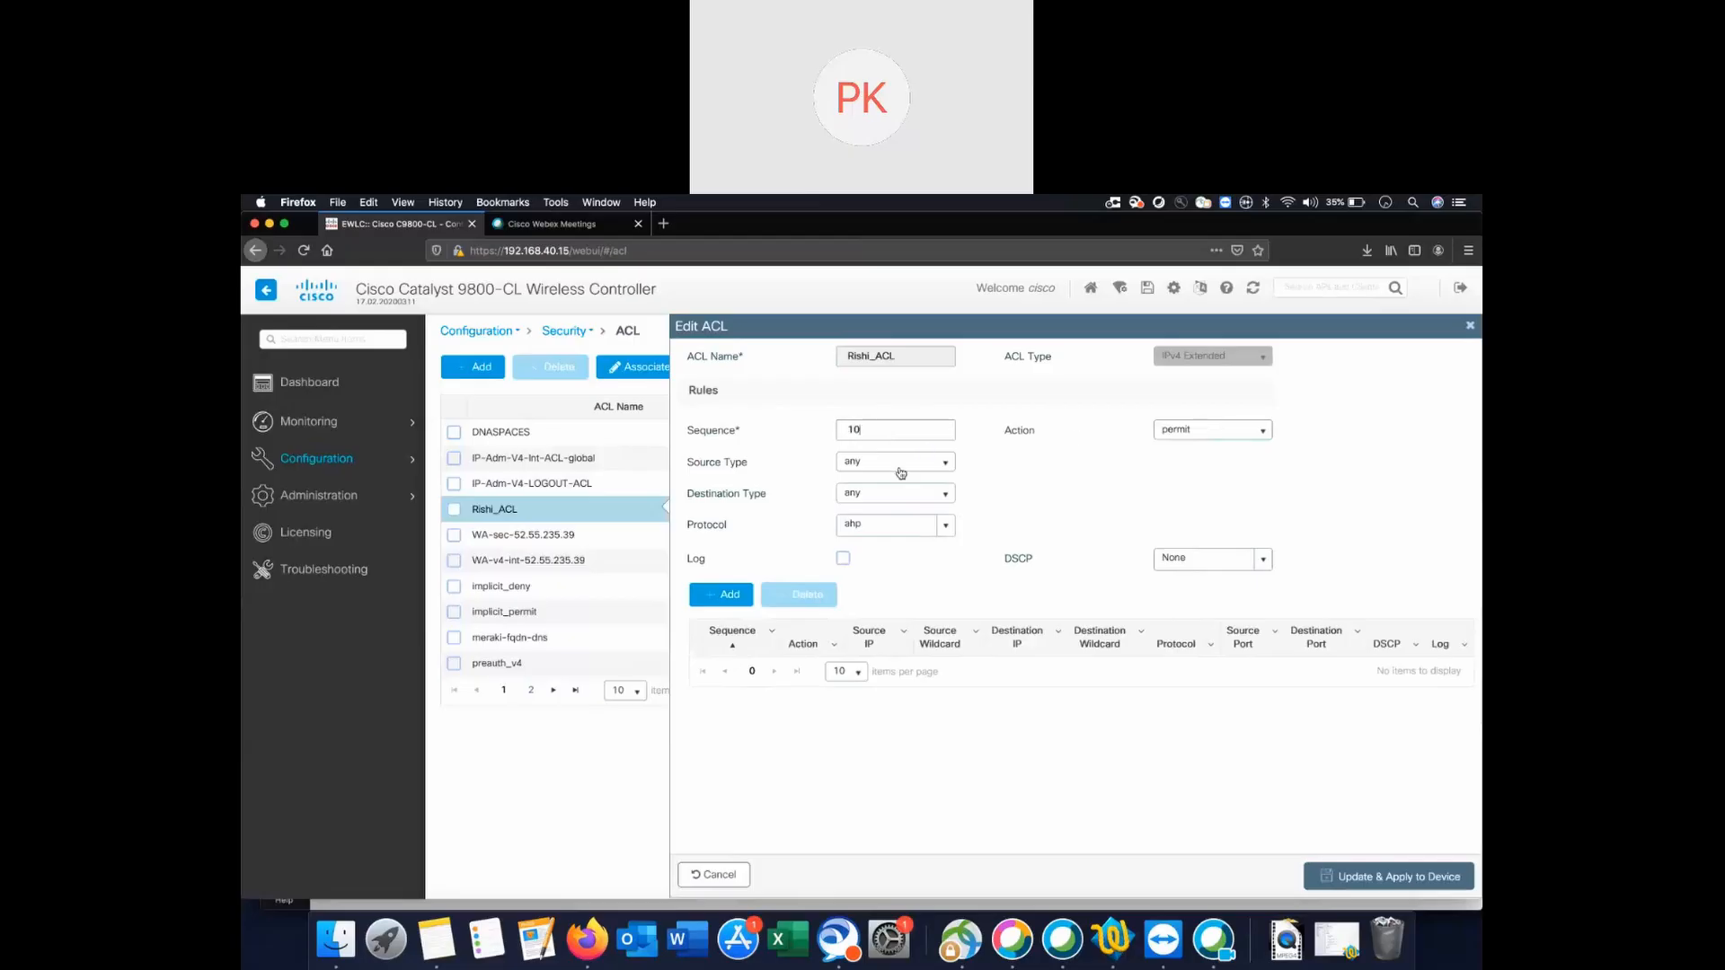
pyautogui.click(900, 469)
pyautogui.click(898, 482)
pyautogui.click(941, 467)
pyautogui.click(936, 483)
pyautogui.click(929, 499)
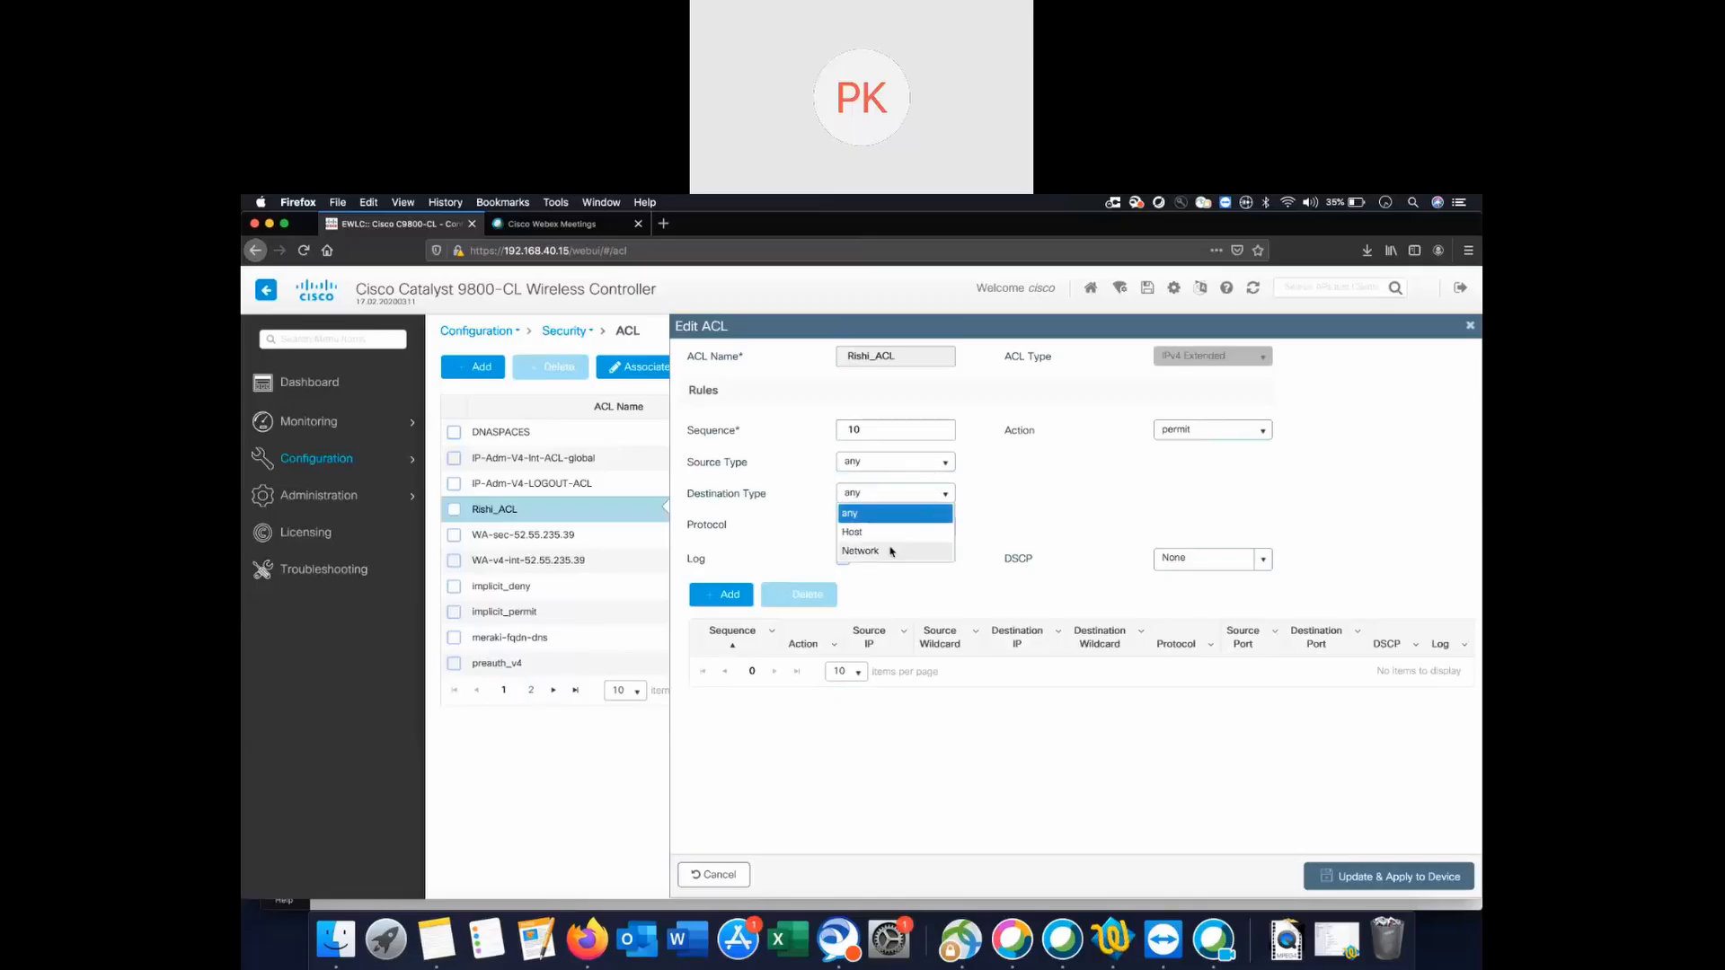
pyautogui.click(890, 550)
pyautogui.click(930, 493)
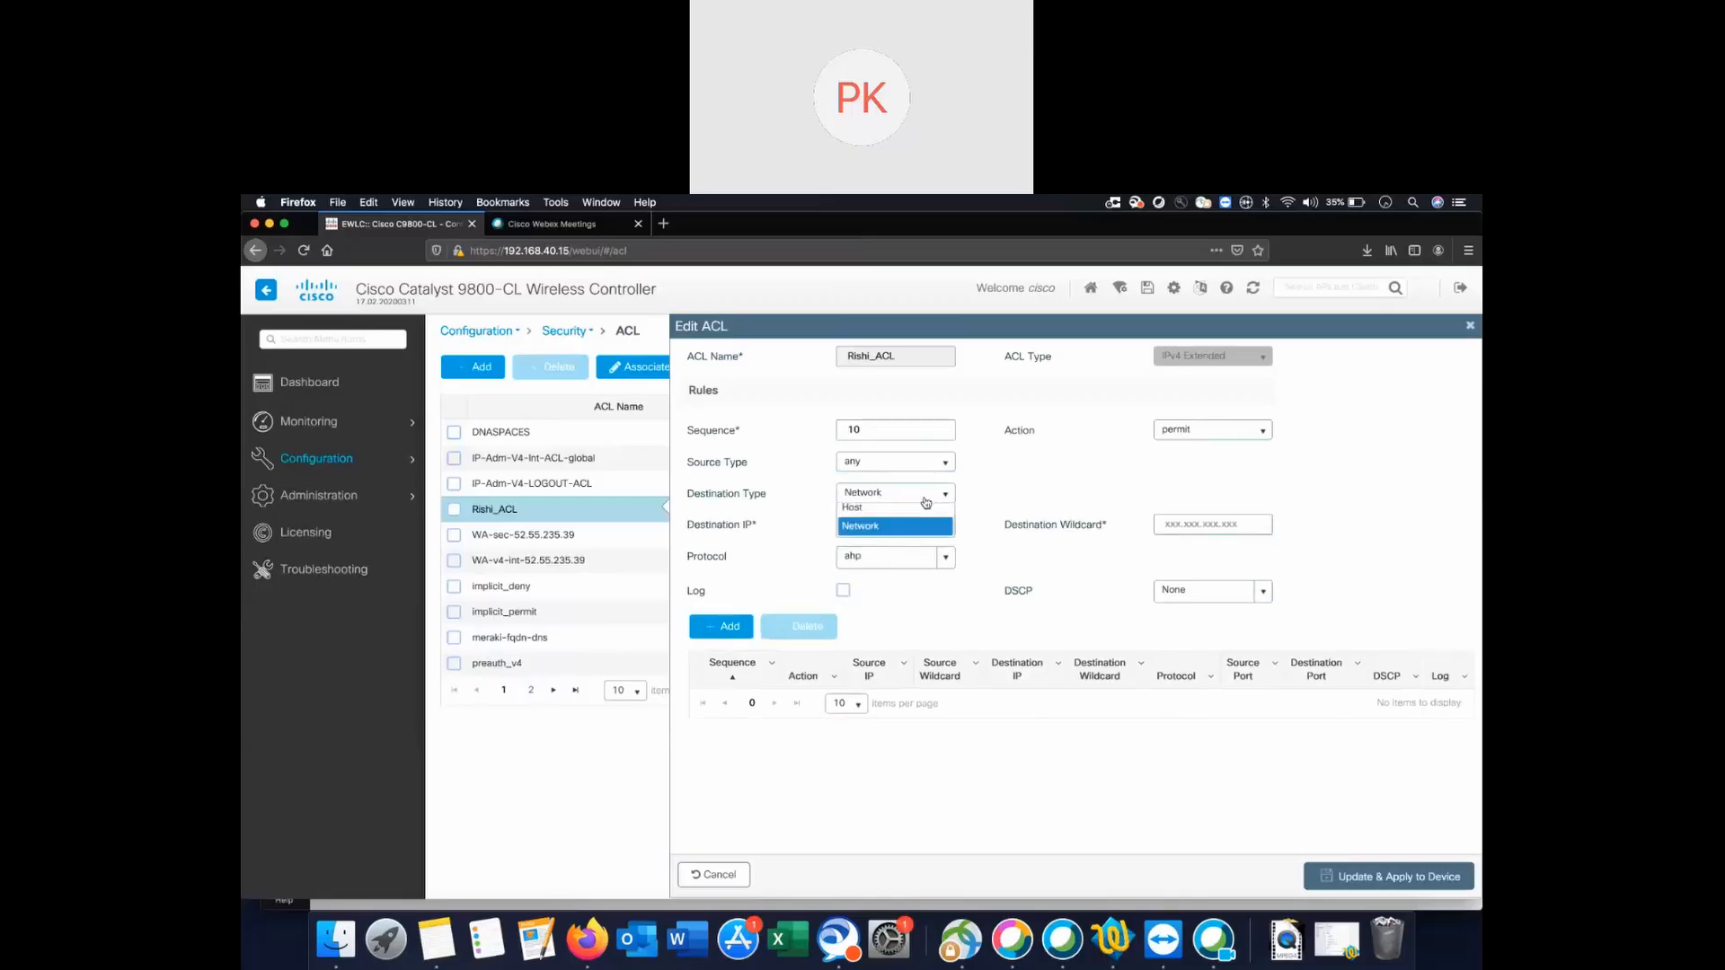
pyautogui.click(889, 528)
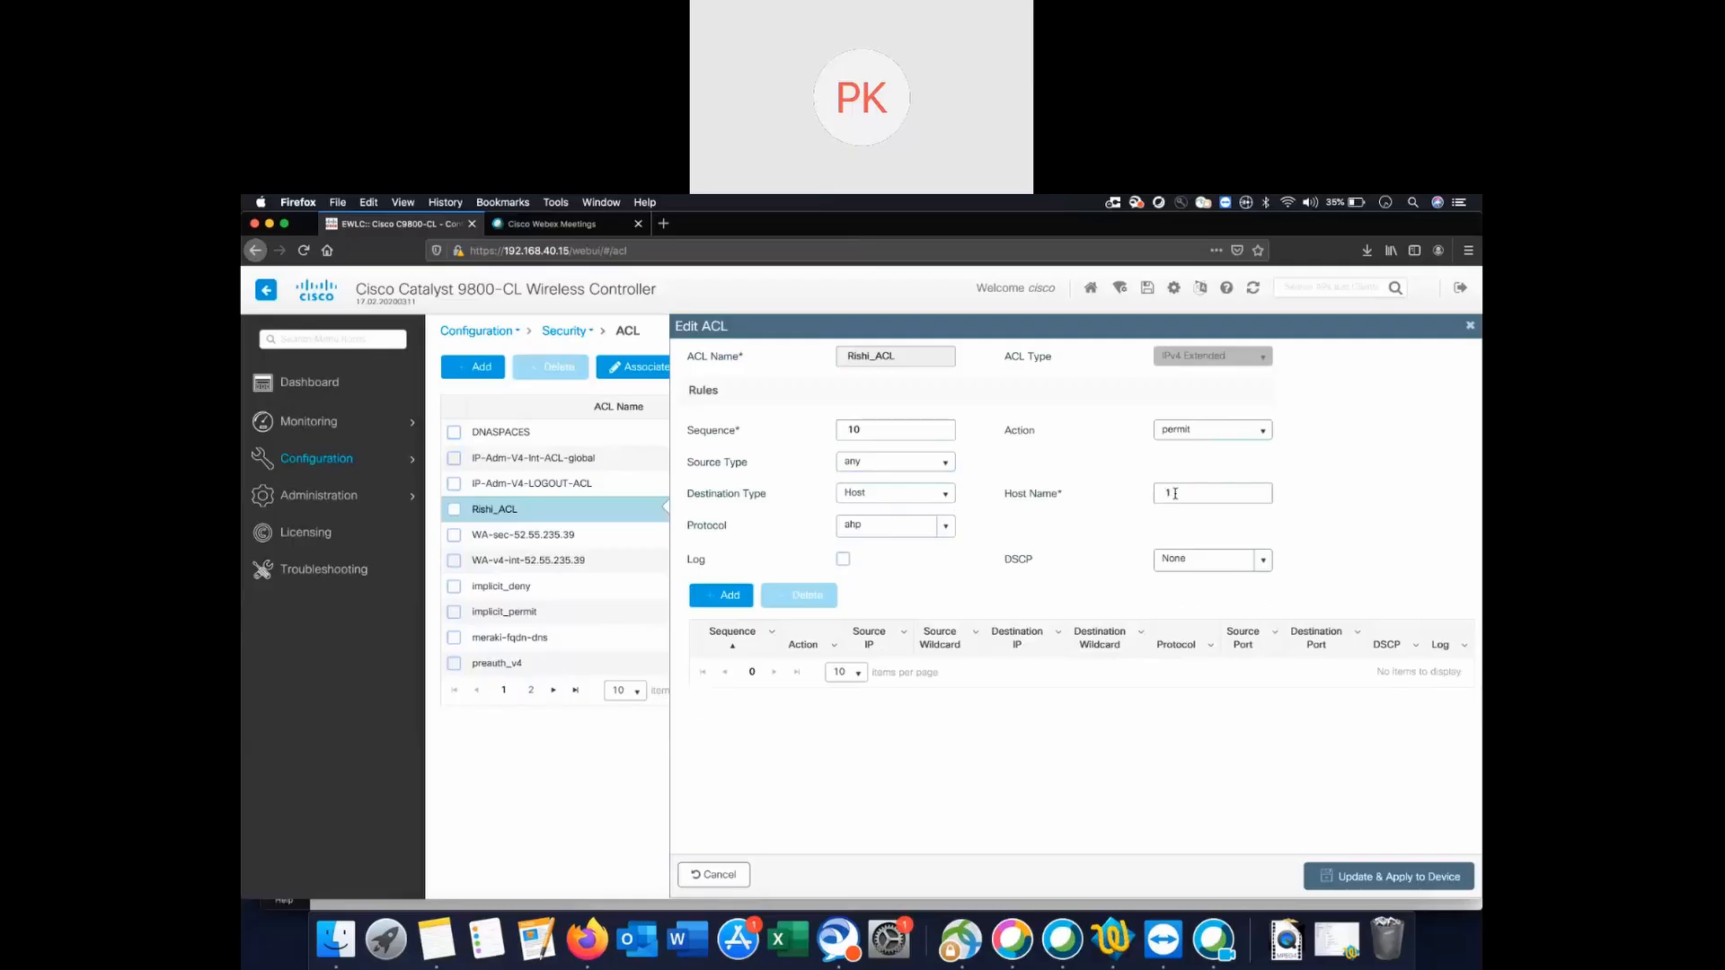
pyautogui.write('0.0.24.139.1')
pyautogui.write('83')
# Set rule 10's protocol to ip with permit and add it to the ACL.
pyautogui.click(872, 523)
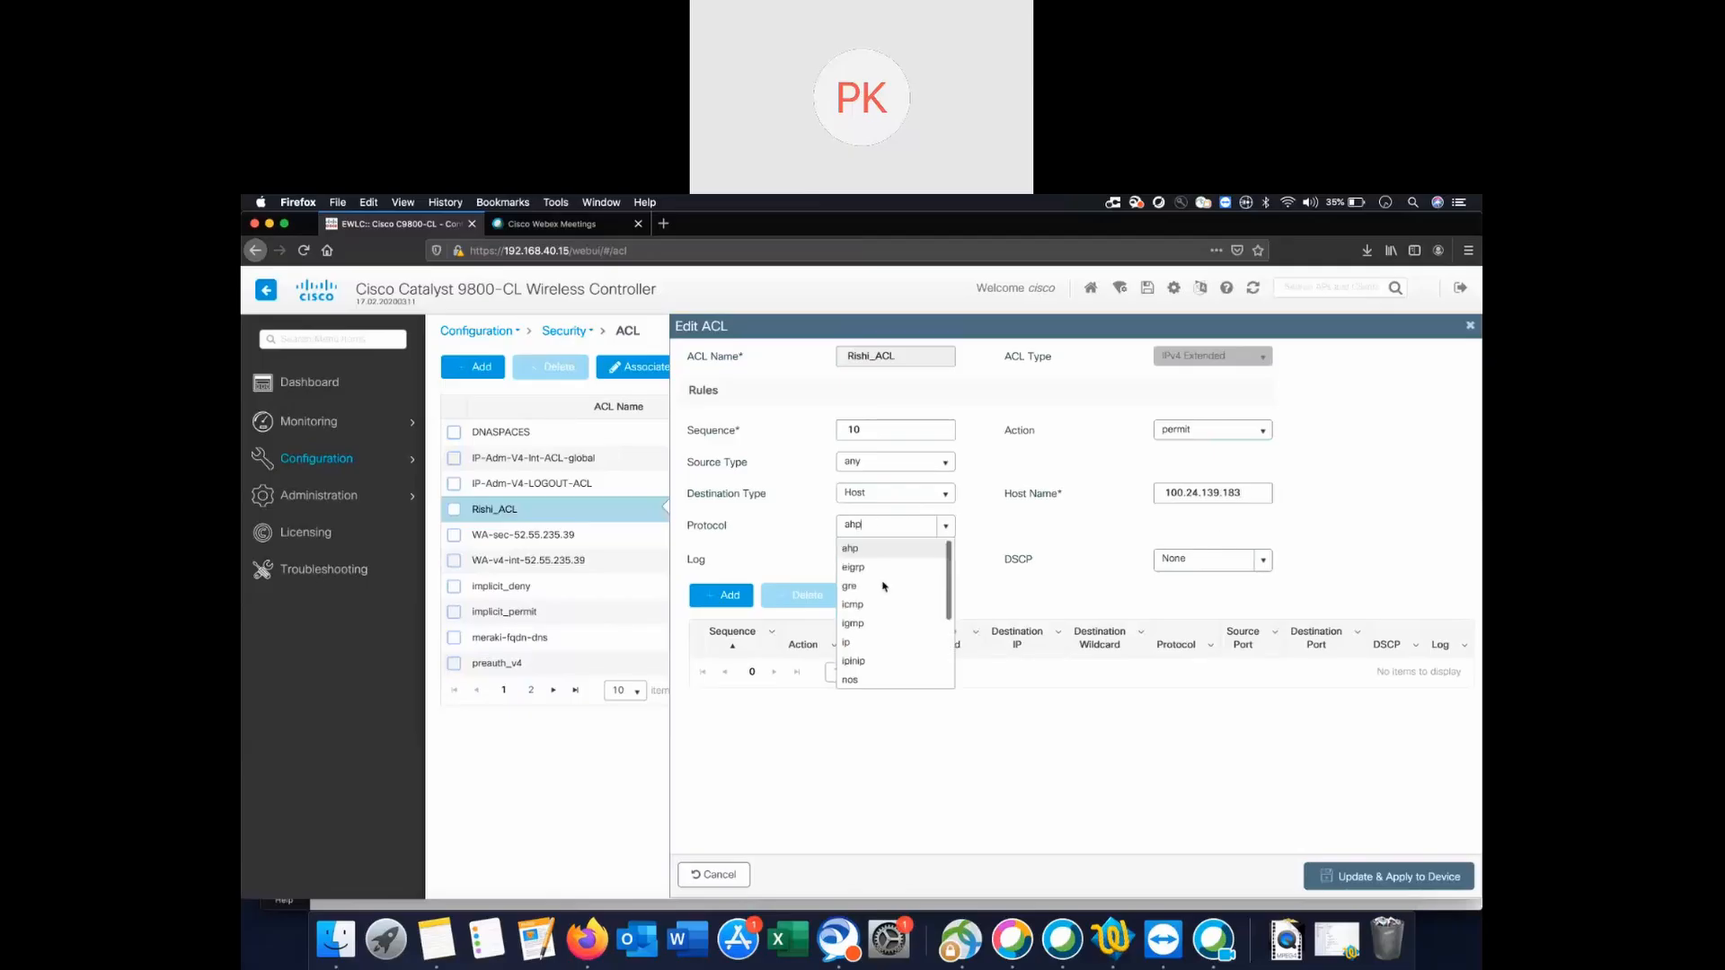
pyautogui.scroll(-3, 877, 601)
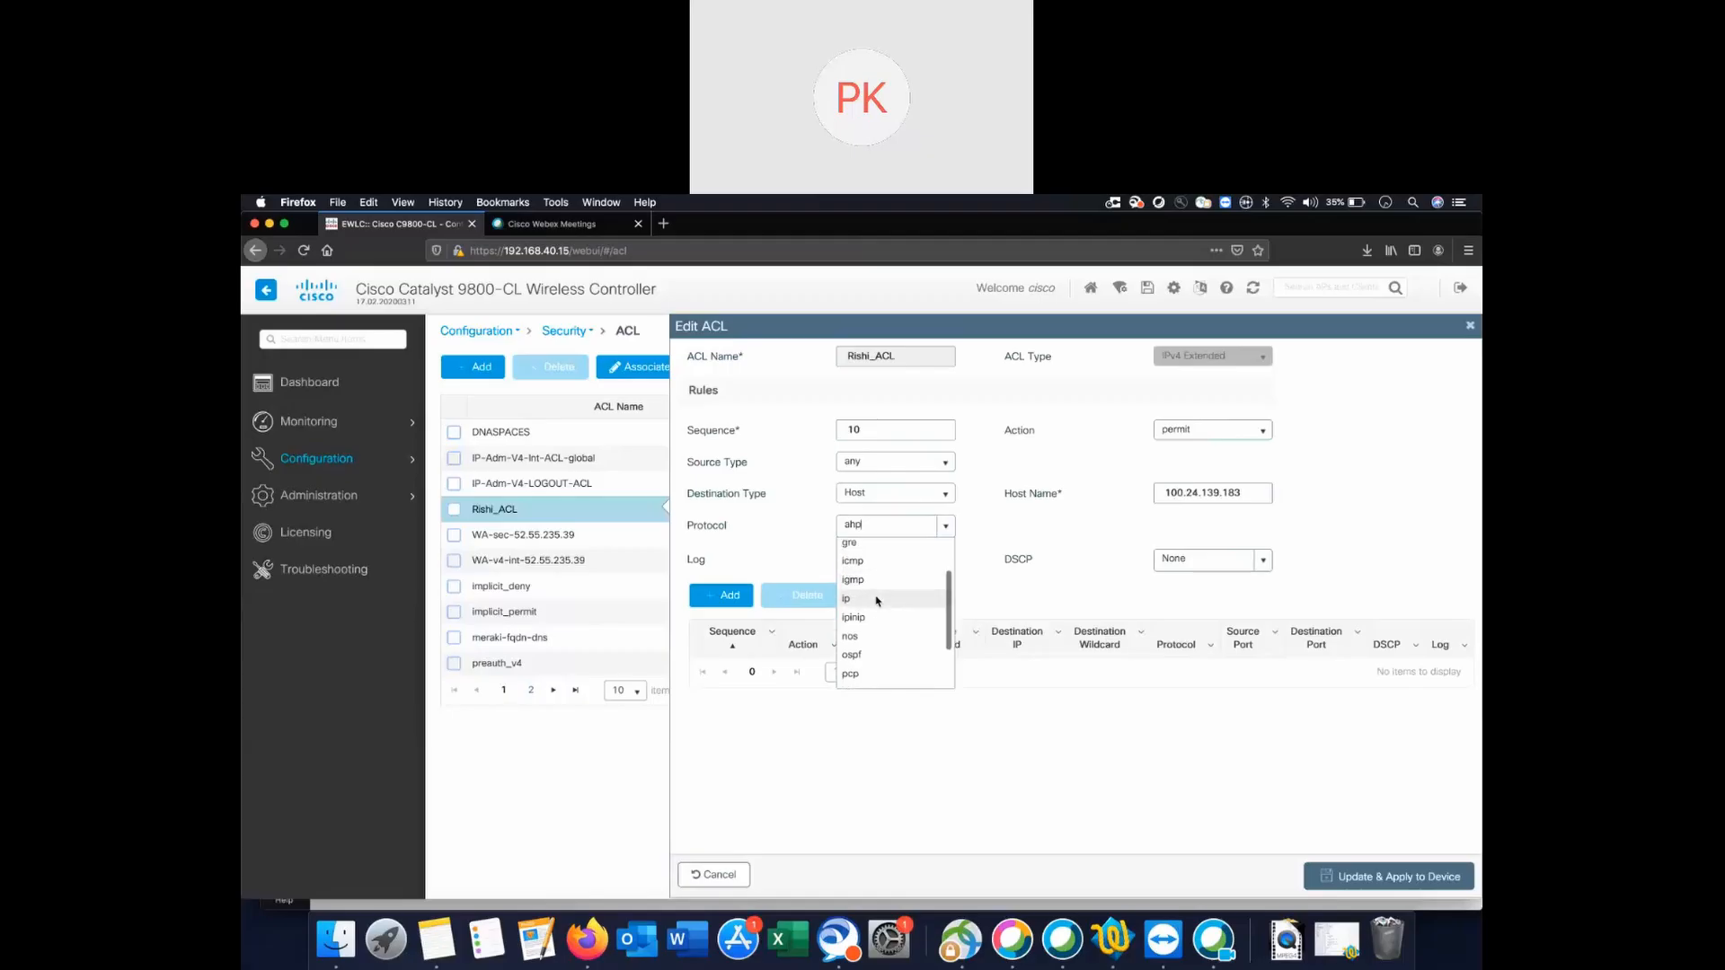
pyautogui.scroll(-2, 878, 601)
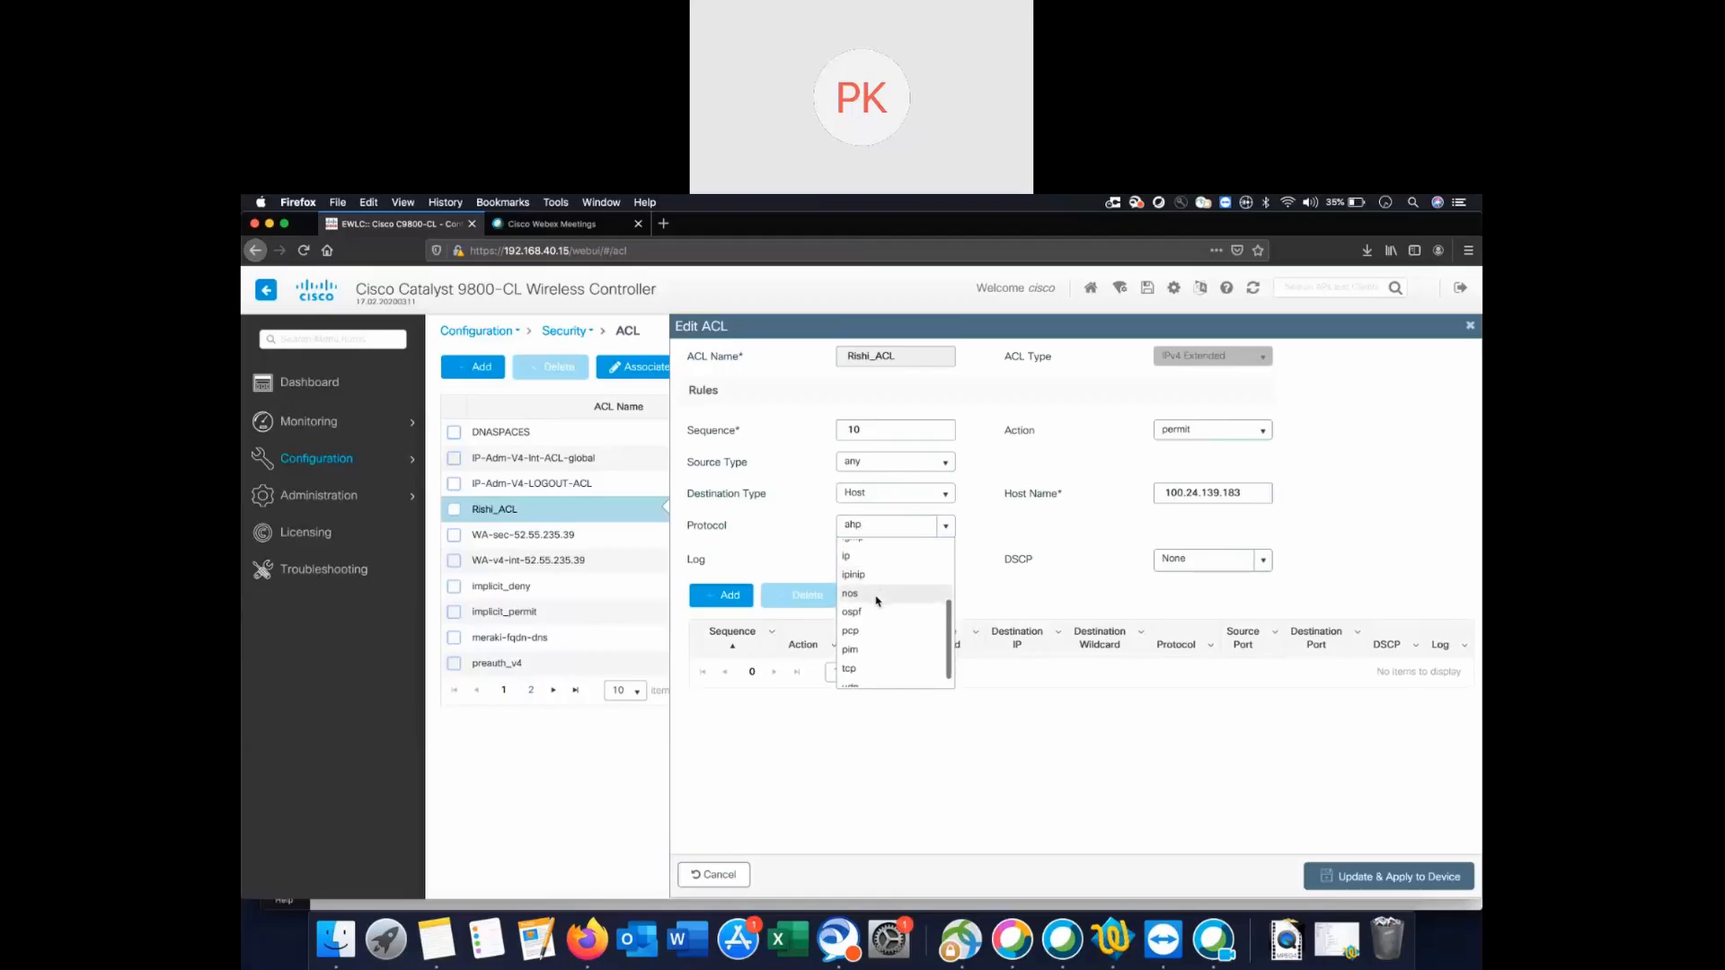
pyautogui.scroll(-1, 877, 601)
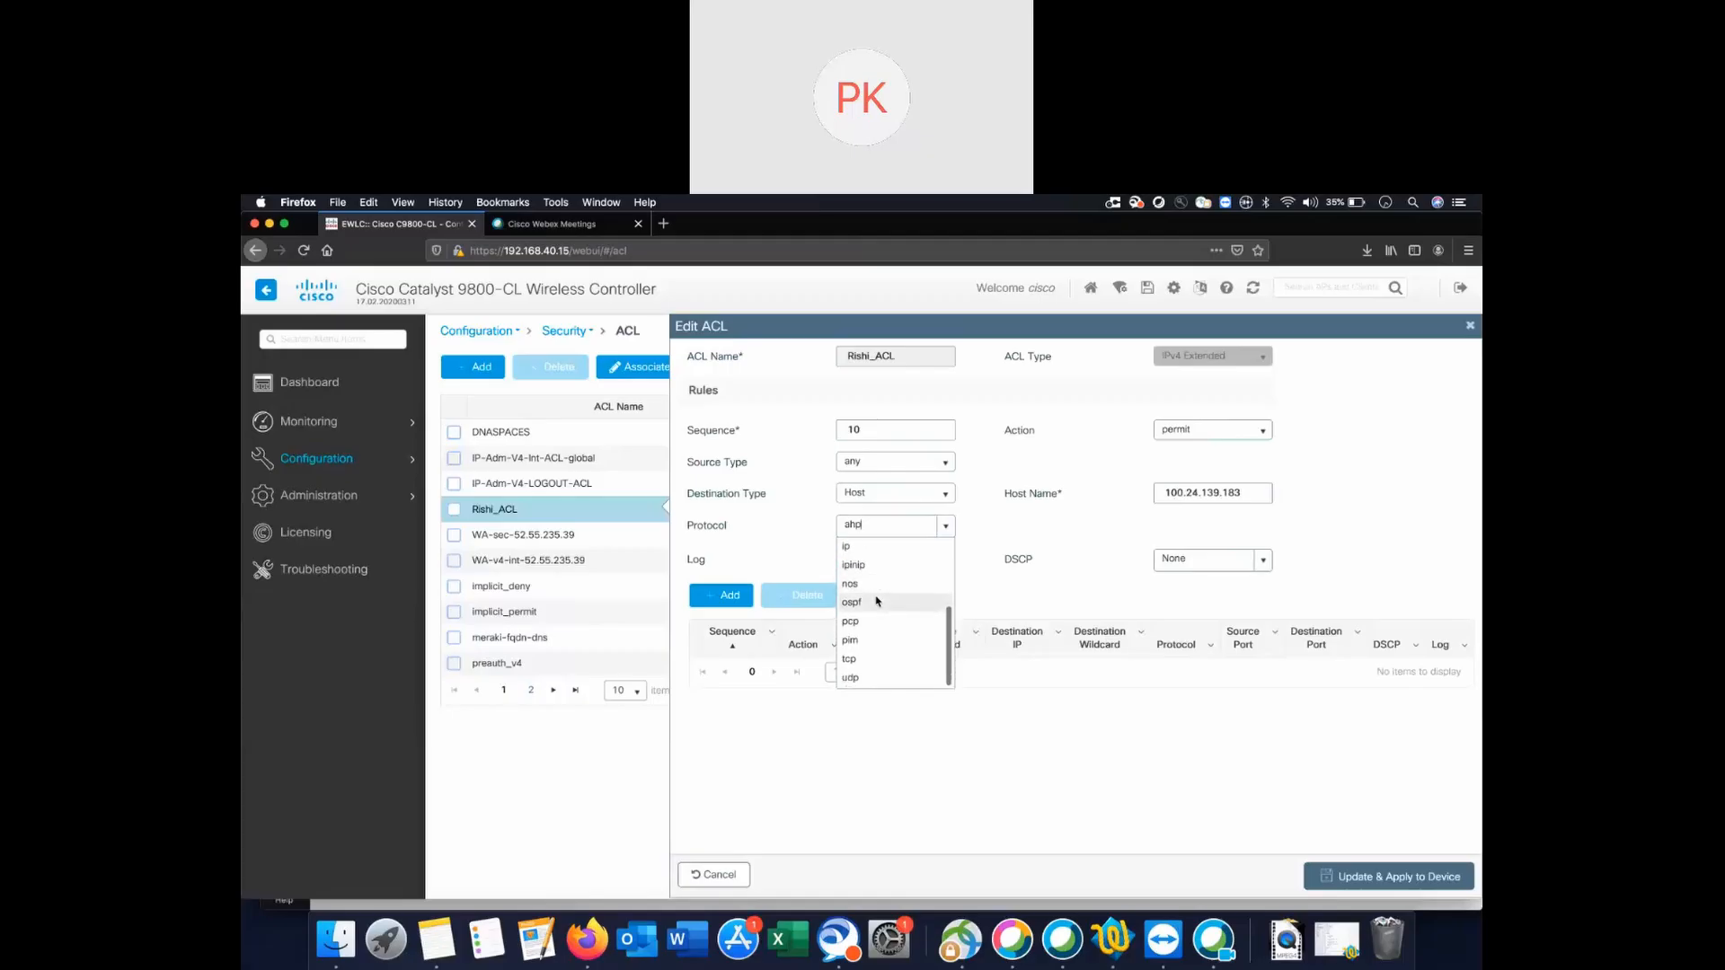
pyautogui.scroll(4, 877, 601)
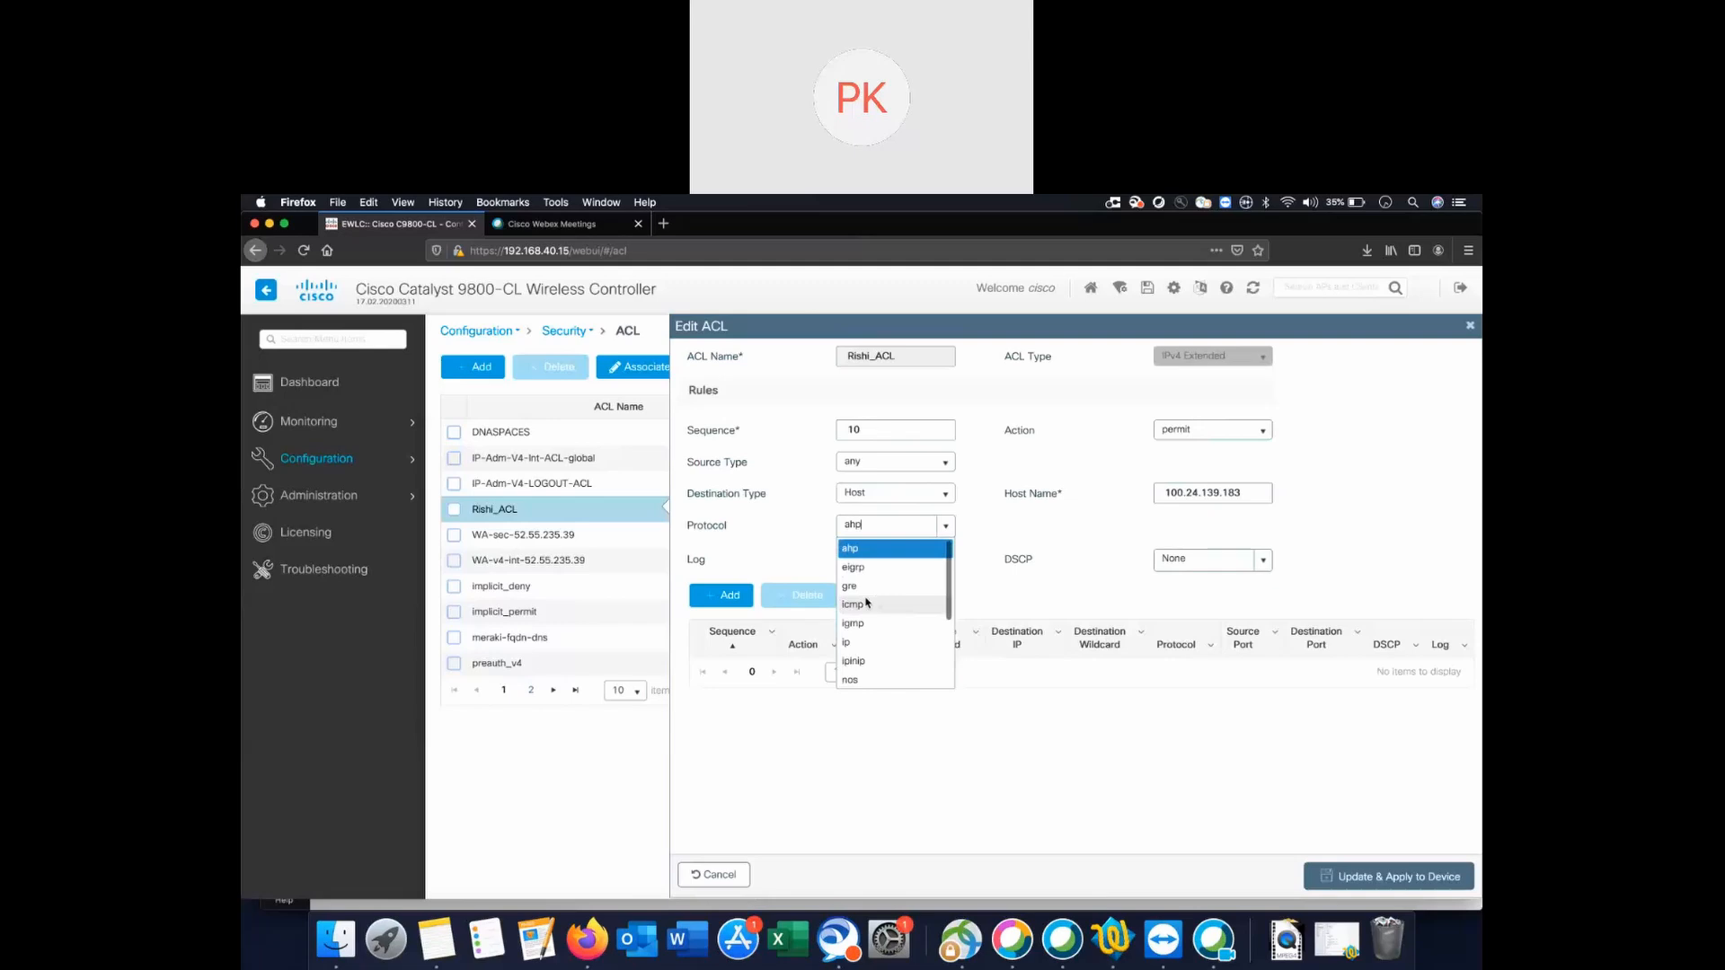
pyautogui.click(847, 643)
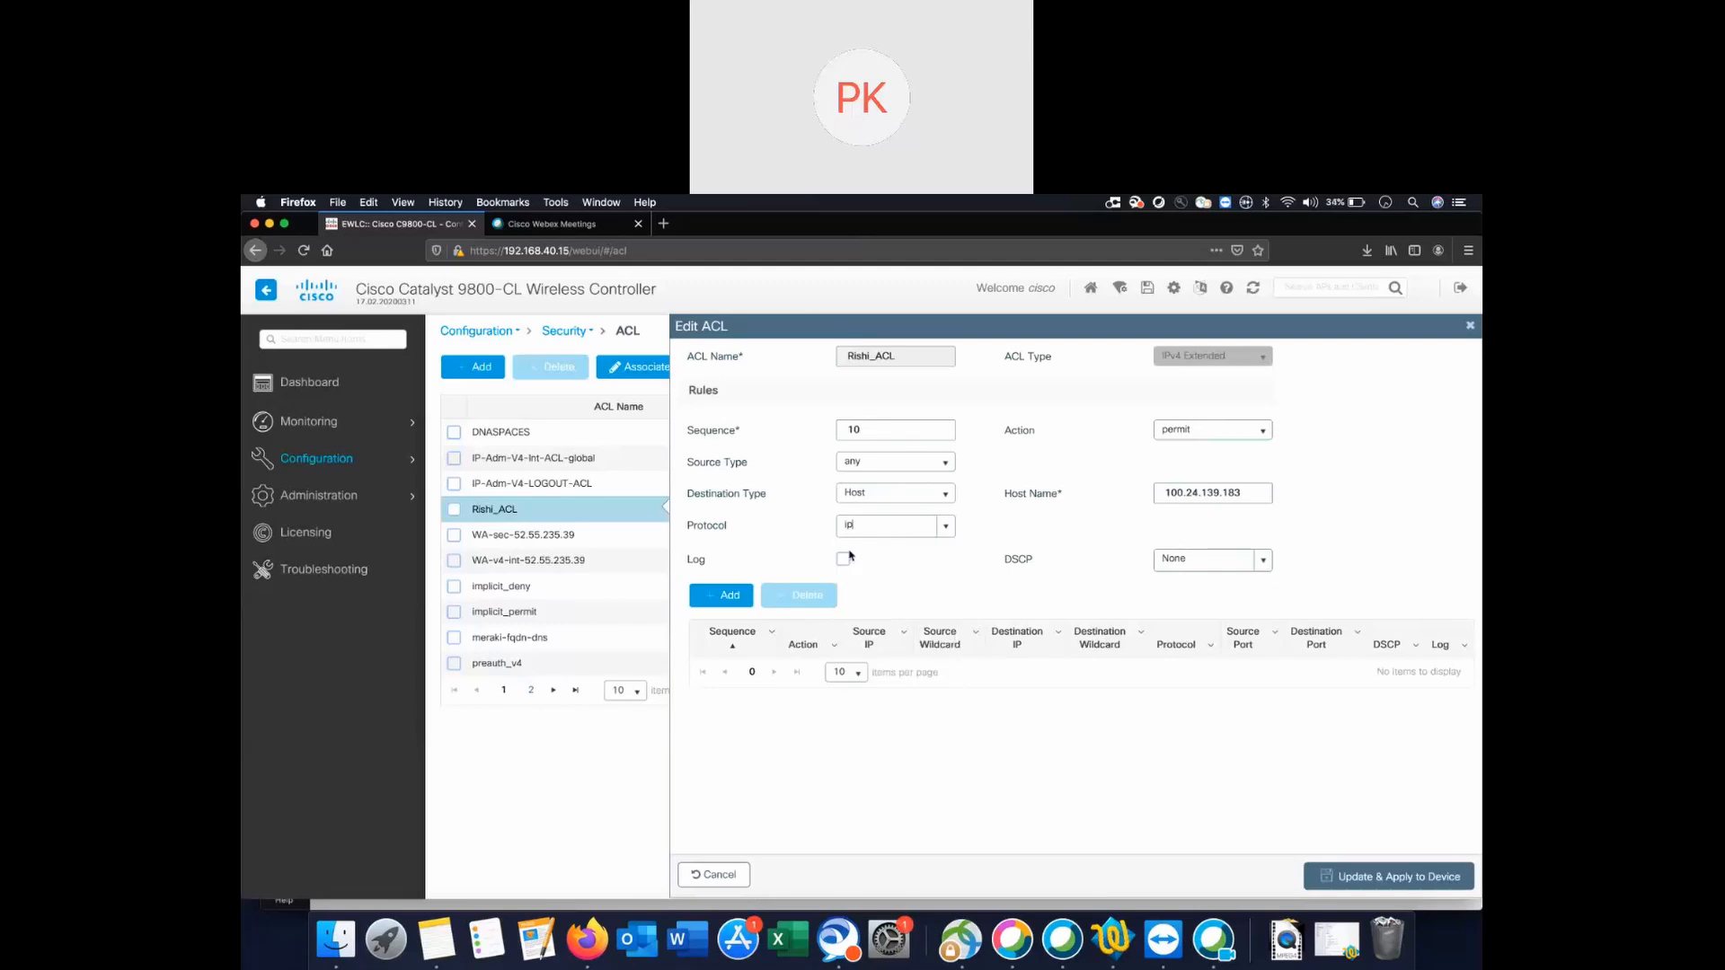
pyautogui.click(720, 594)
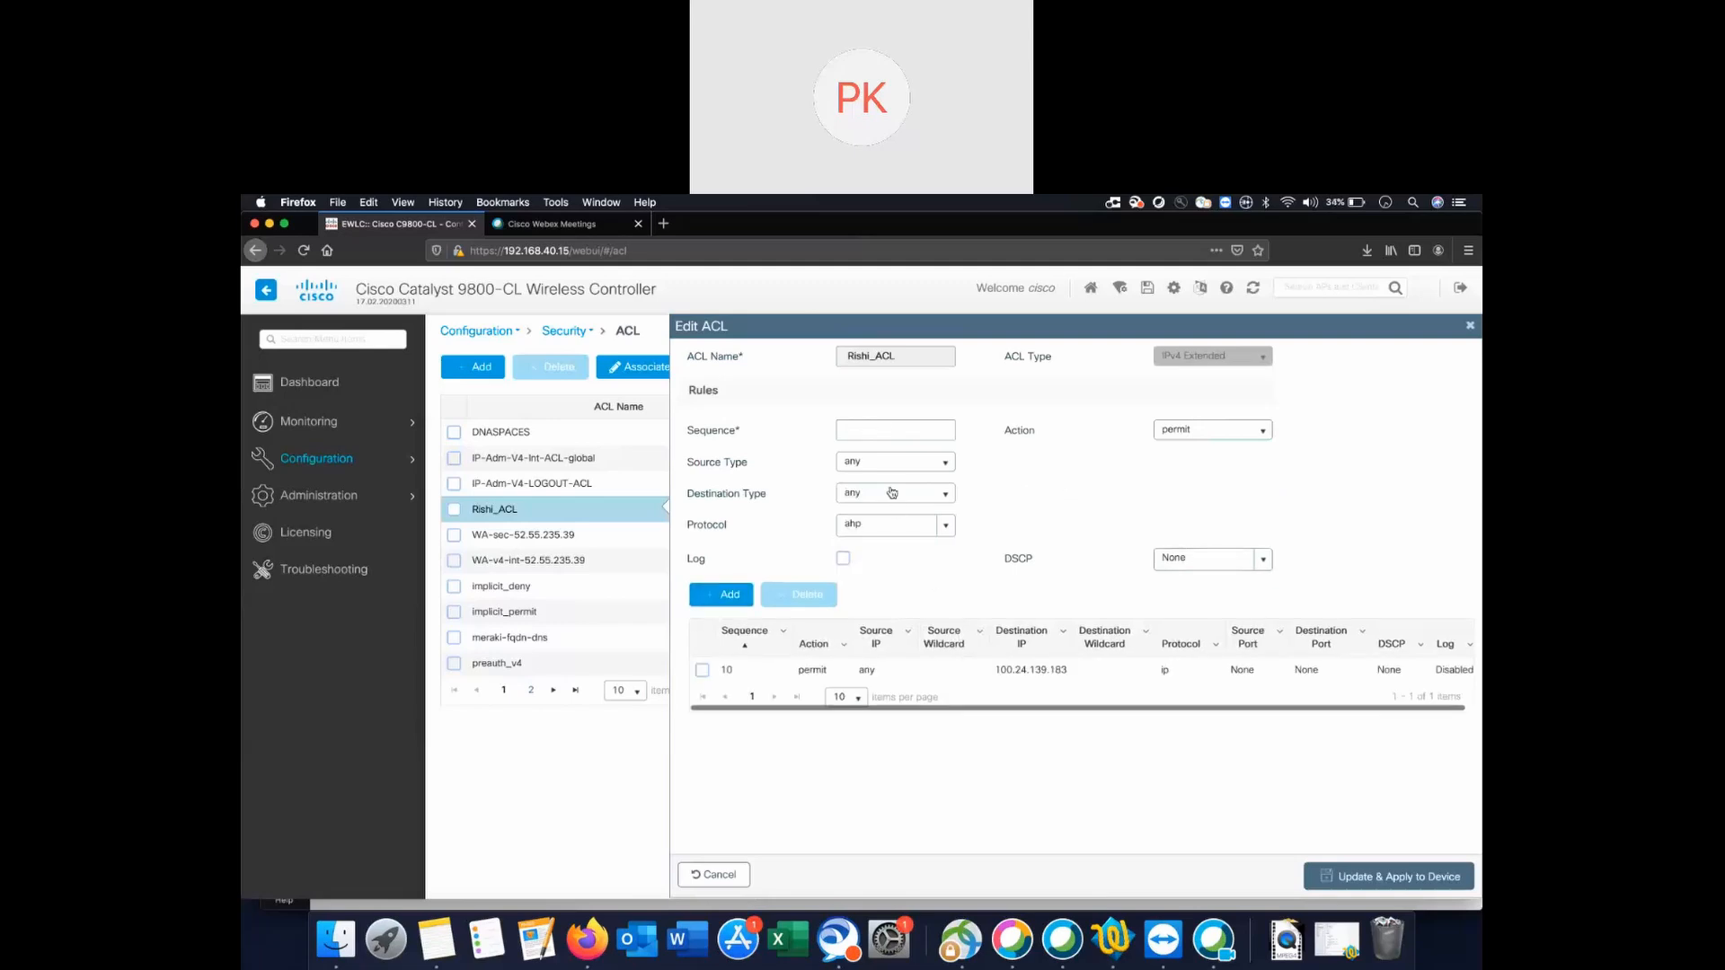
pyautogui.click(889, 428)
# Add rule 20 permitting ip from host 100.24.139.183 to any.
pyautogui.write('20')
pyautogui.click(944, 463)
pyautogui.click(890, 501)
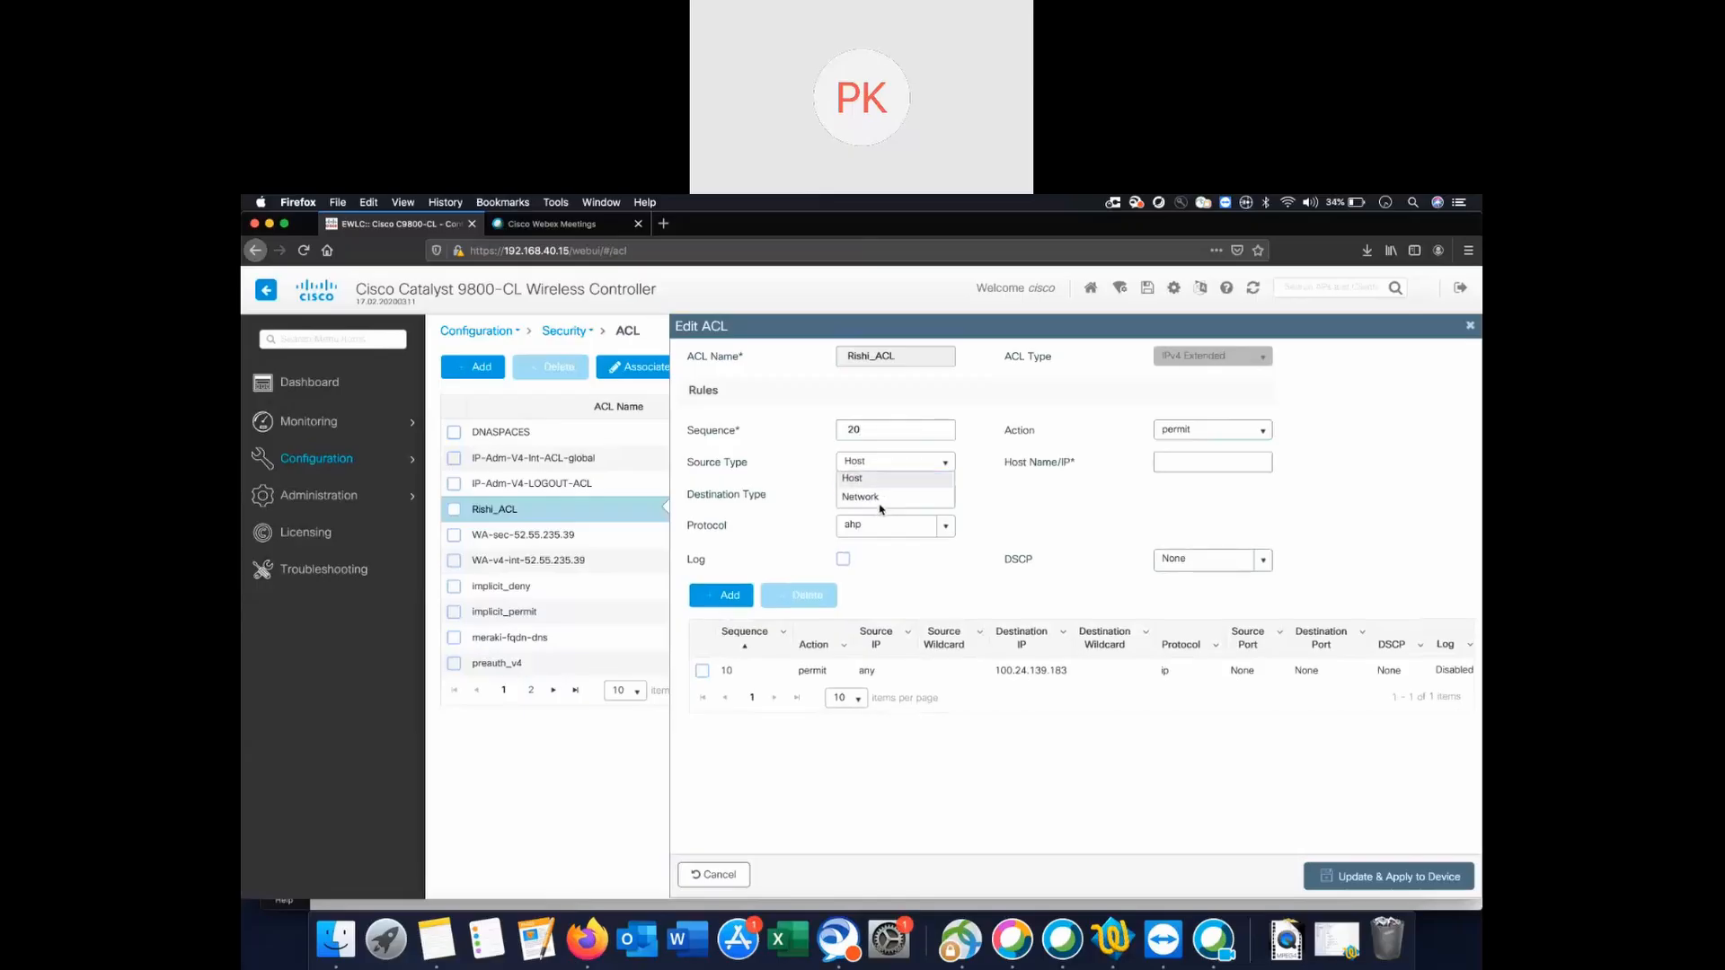
pyautogui.write('100.24.139.183')
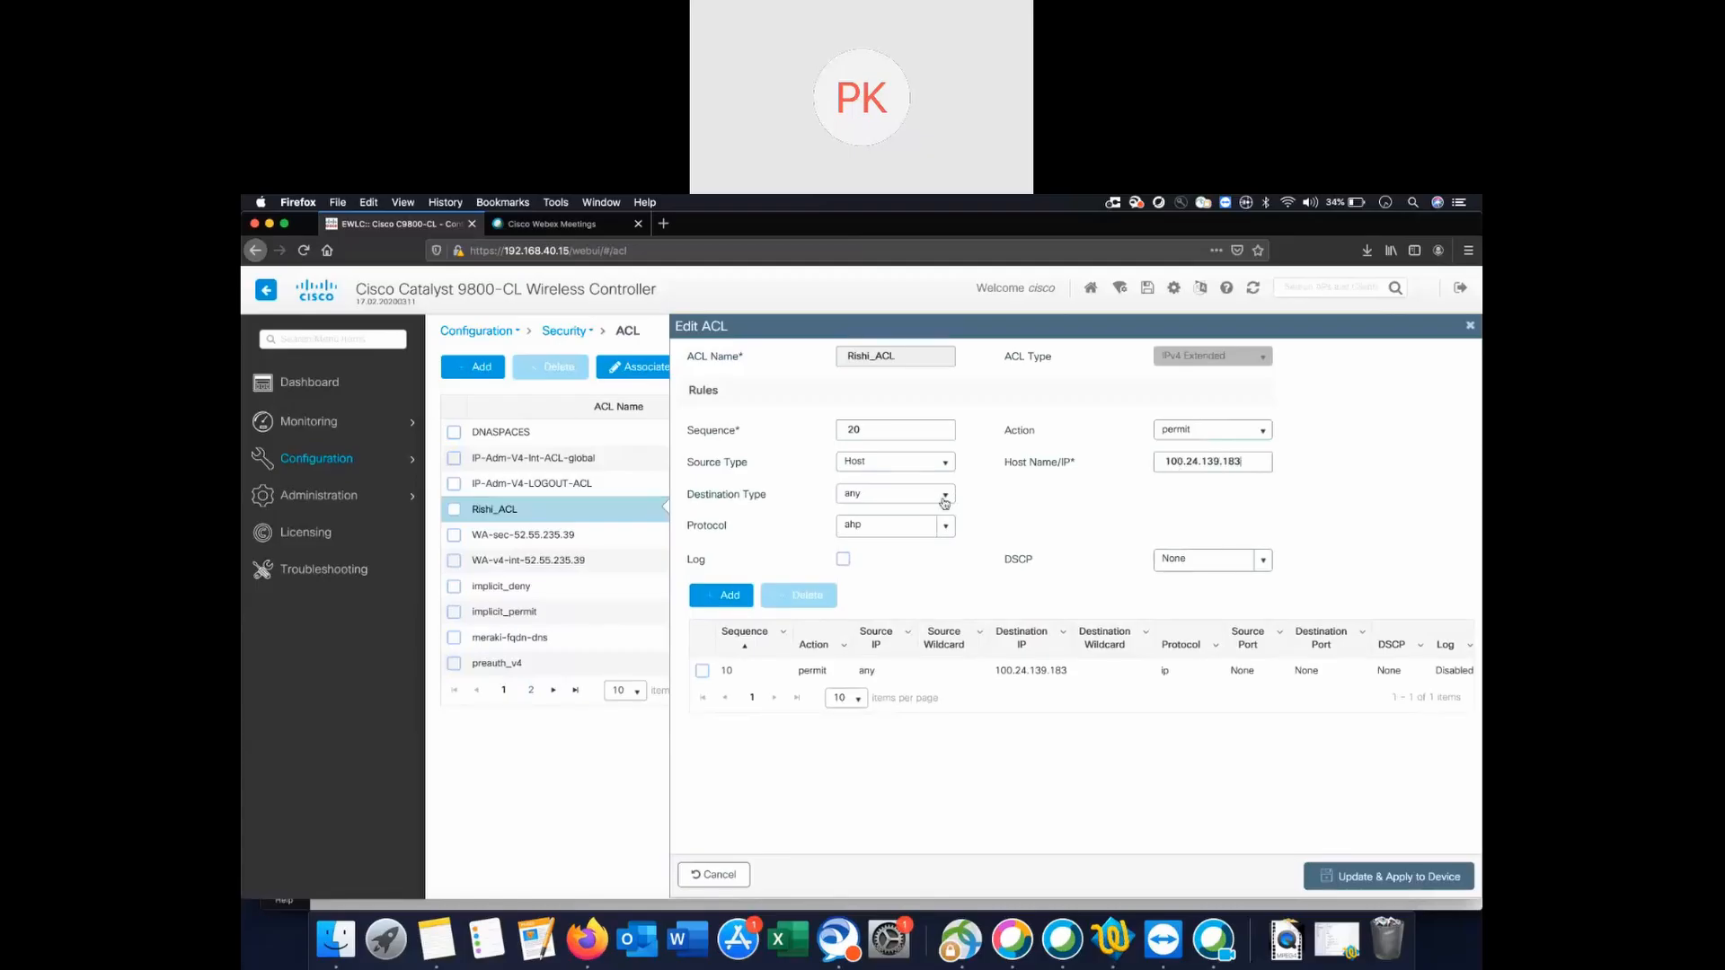
pyautogui.click(945, 527)
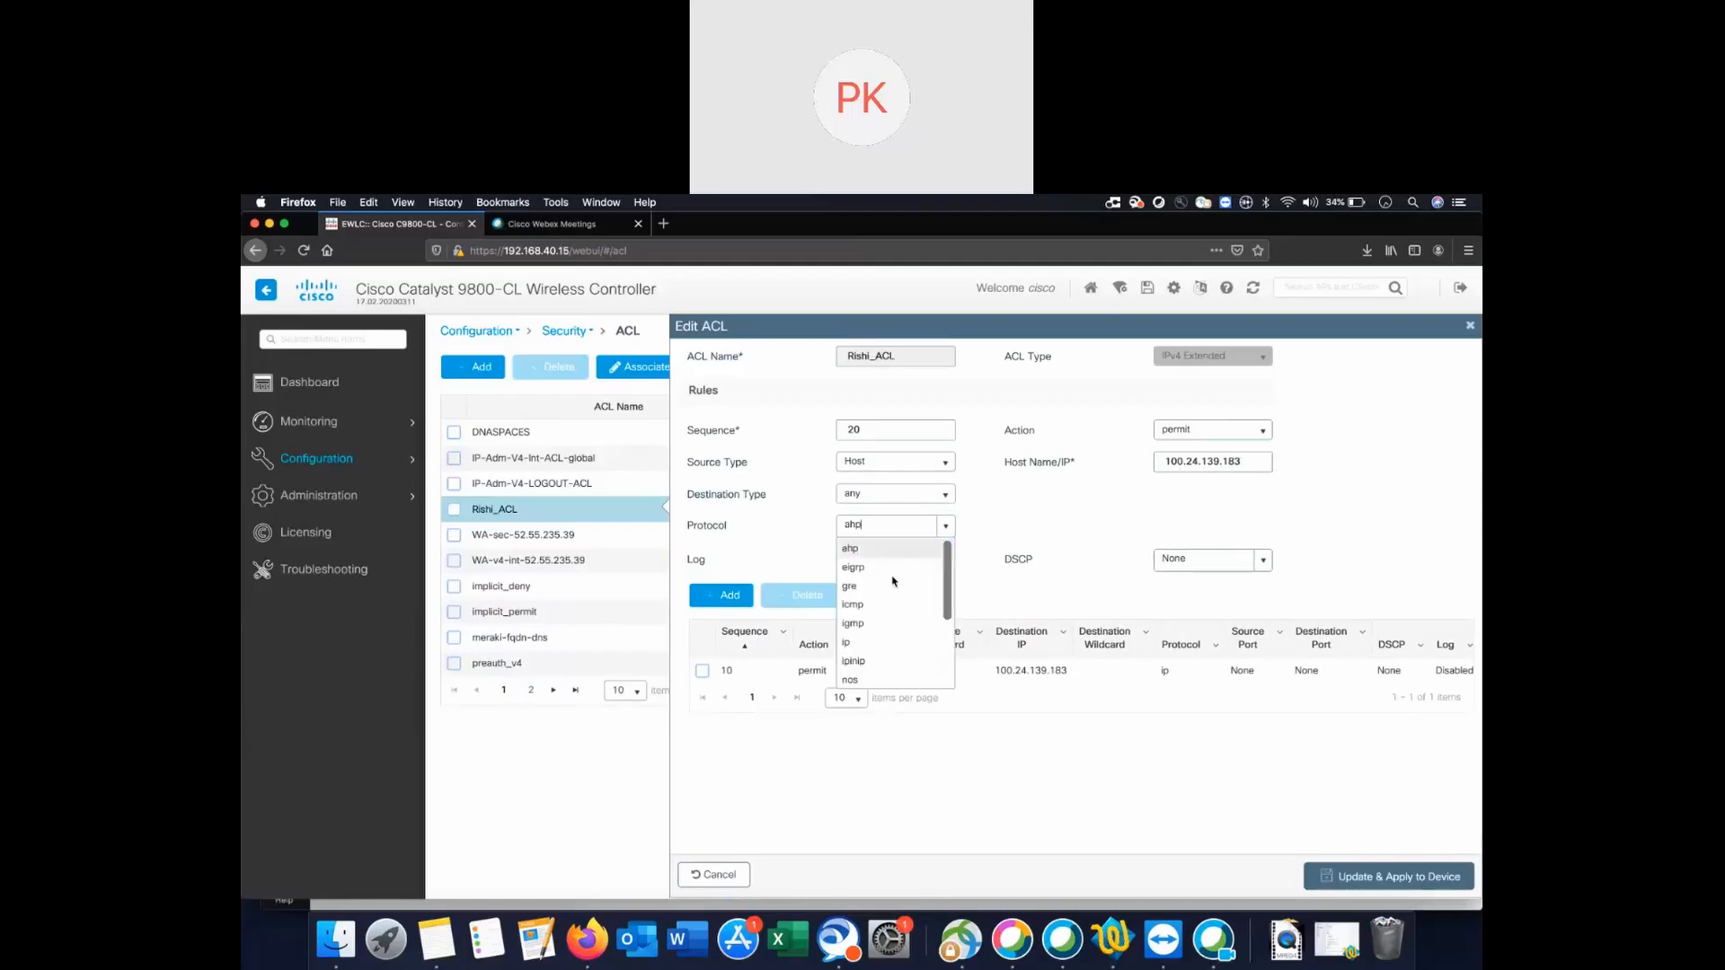
pyautogui.click(852, 646)
pyautogui.click(726, 594)
# Start rule 30 with source any and protocol udp.
pyautogui.click(860, 430)
pyautogui.write('30')
pyautogui.click(932, 464)
pyautogui.click(893, 483)
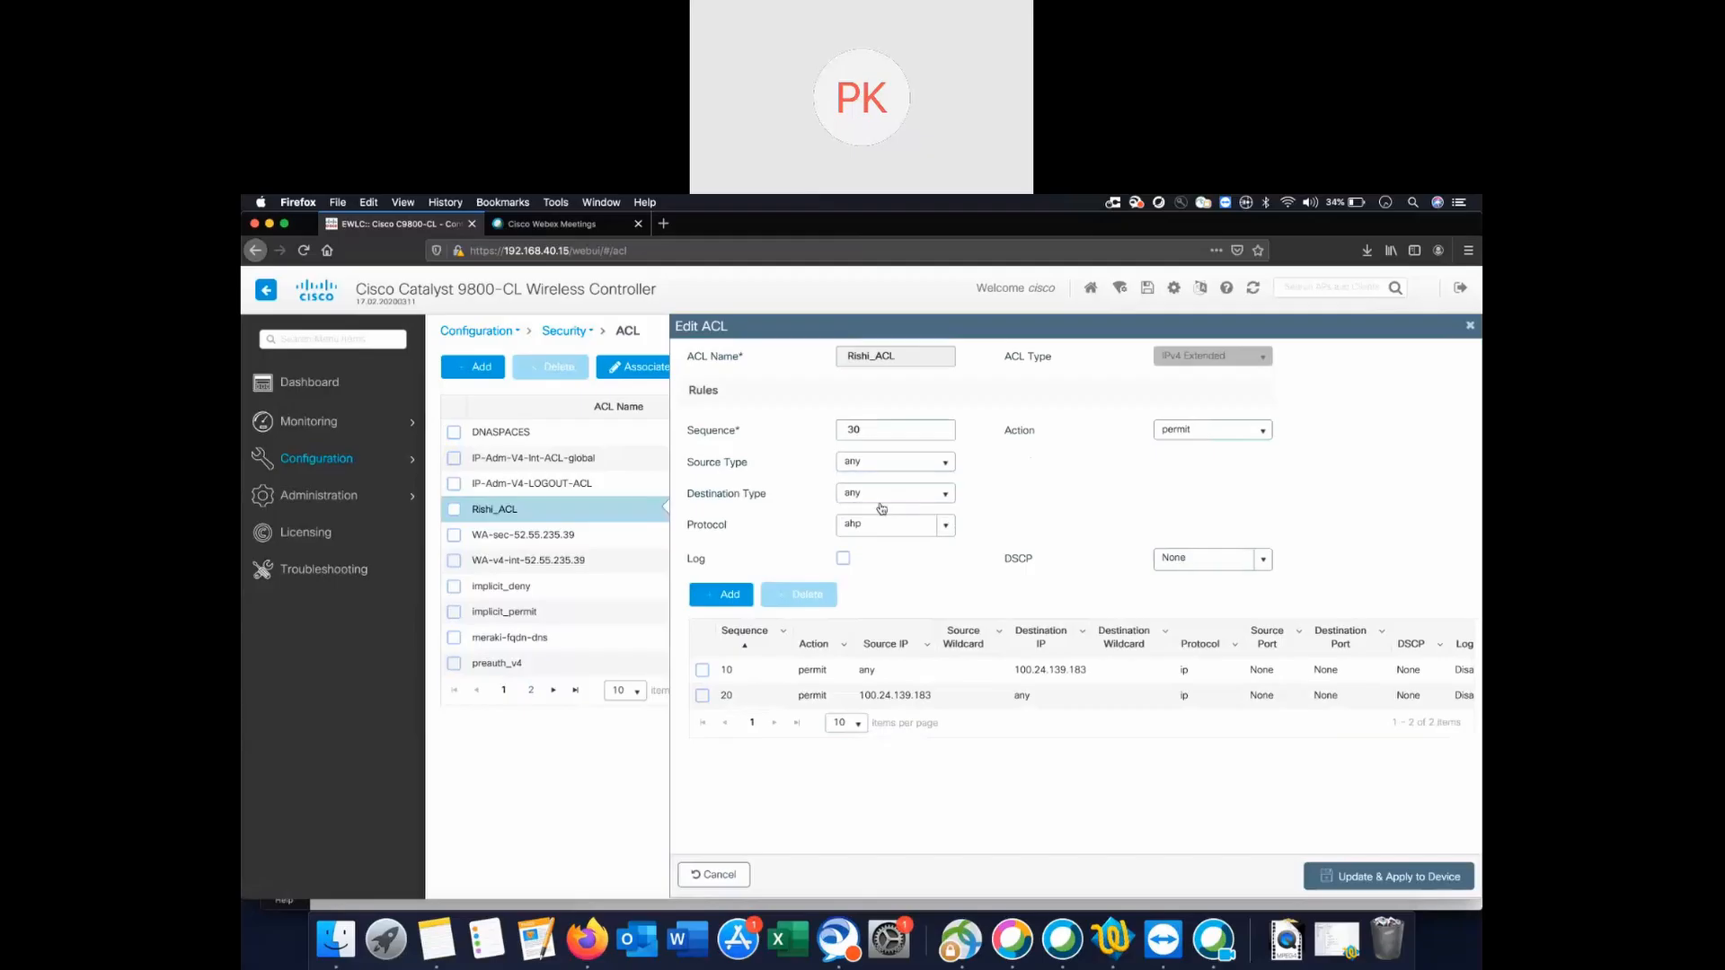
pyautogui.click(947, 528)
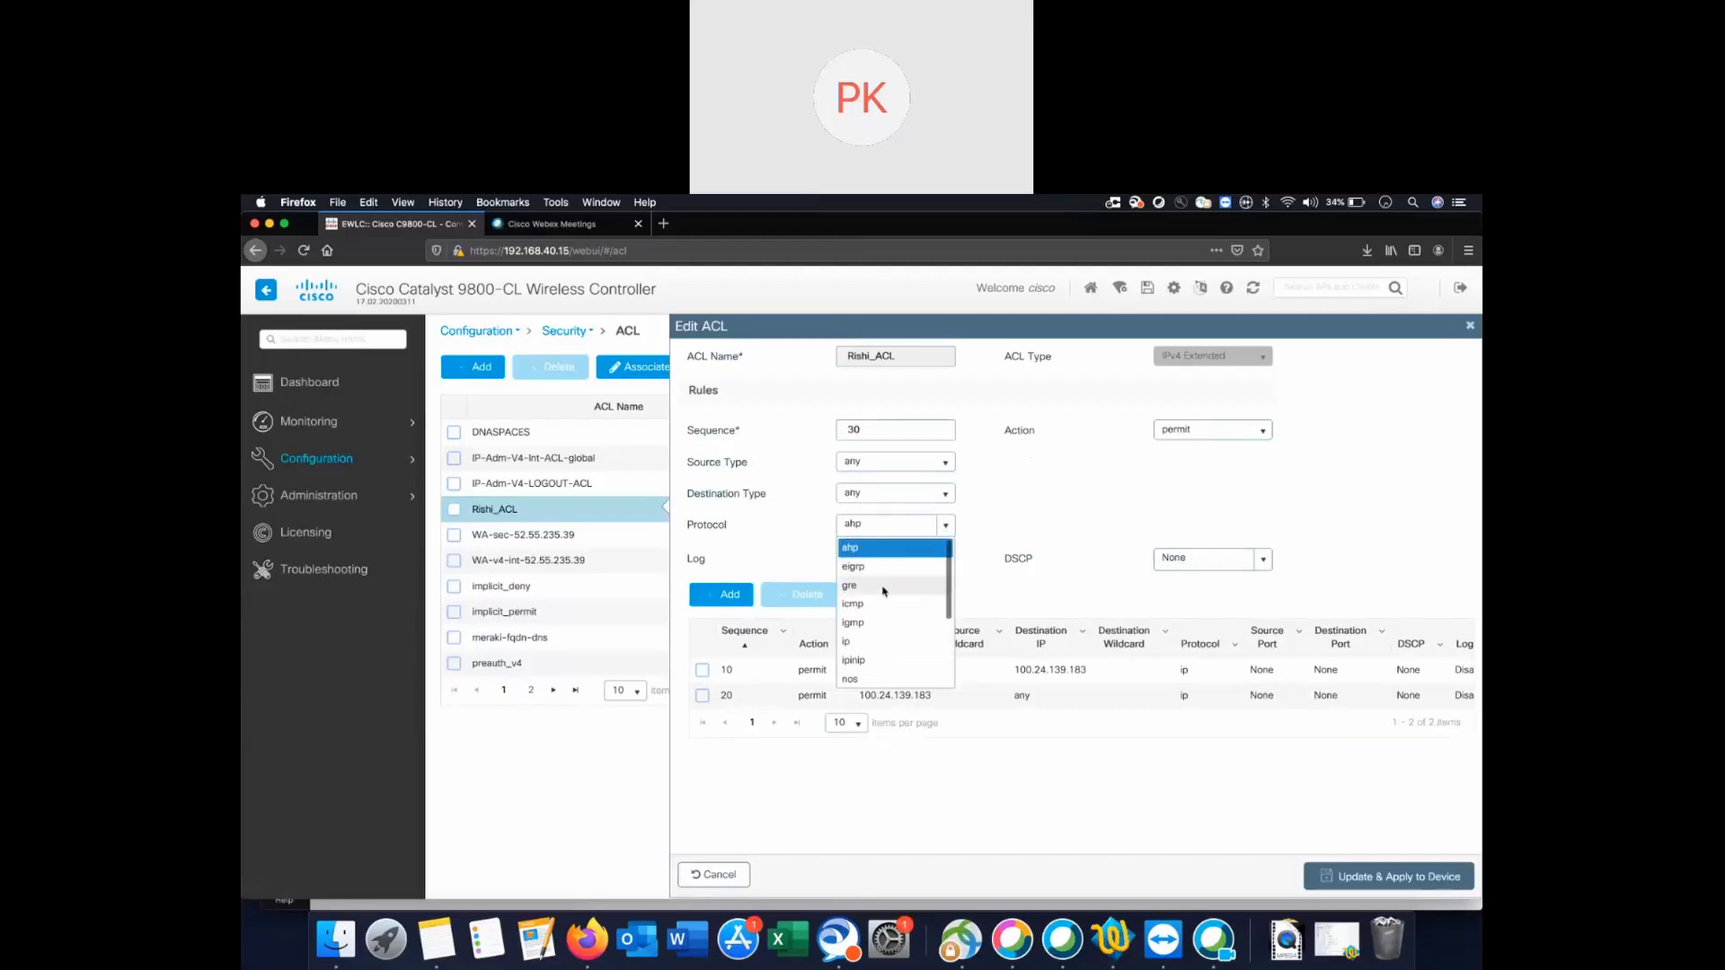
pyautogui.scroll(-1, 859, 644)
pyautogui.scroll(-4, 859, 644)
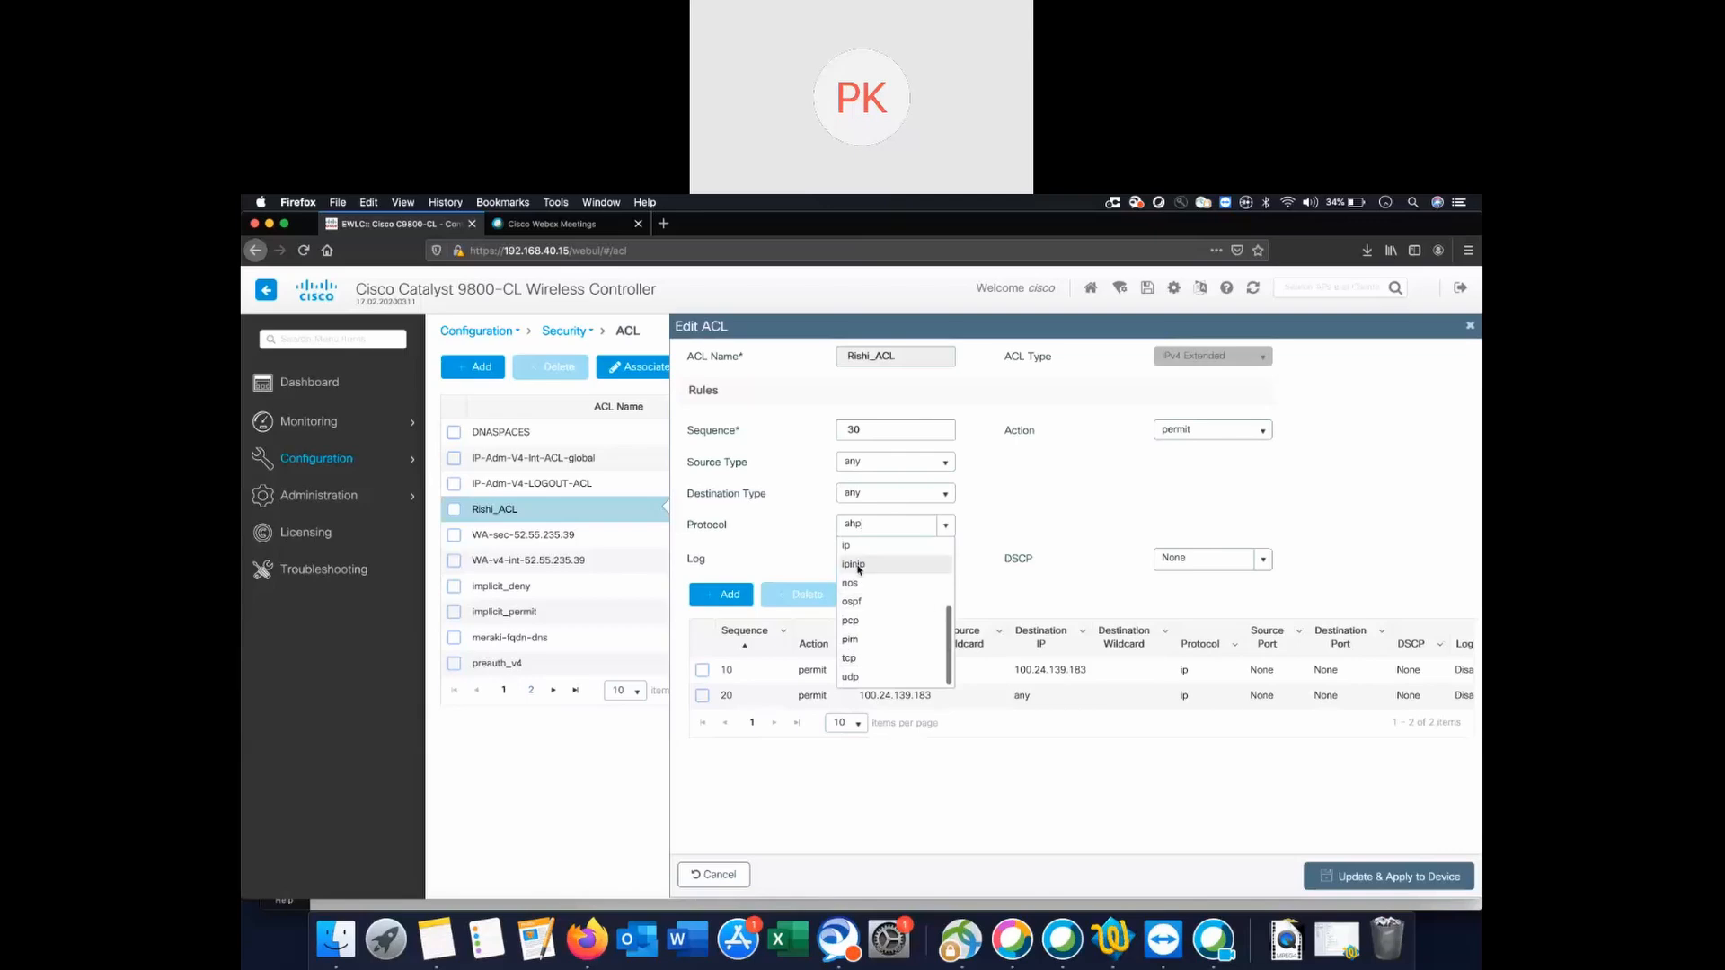
pyautogui.scroll(5, 859, 569)
pyautogui.scroll(-5, 873, 602)
pyautogui.click(878, 680)
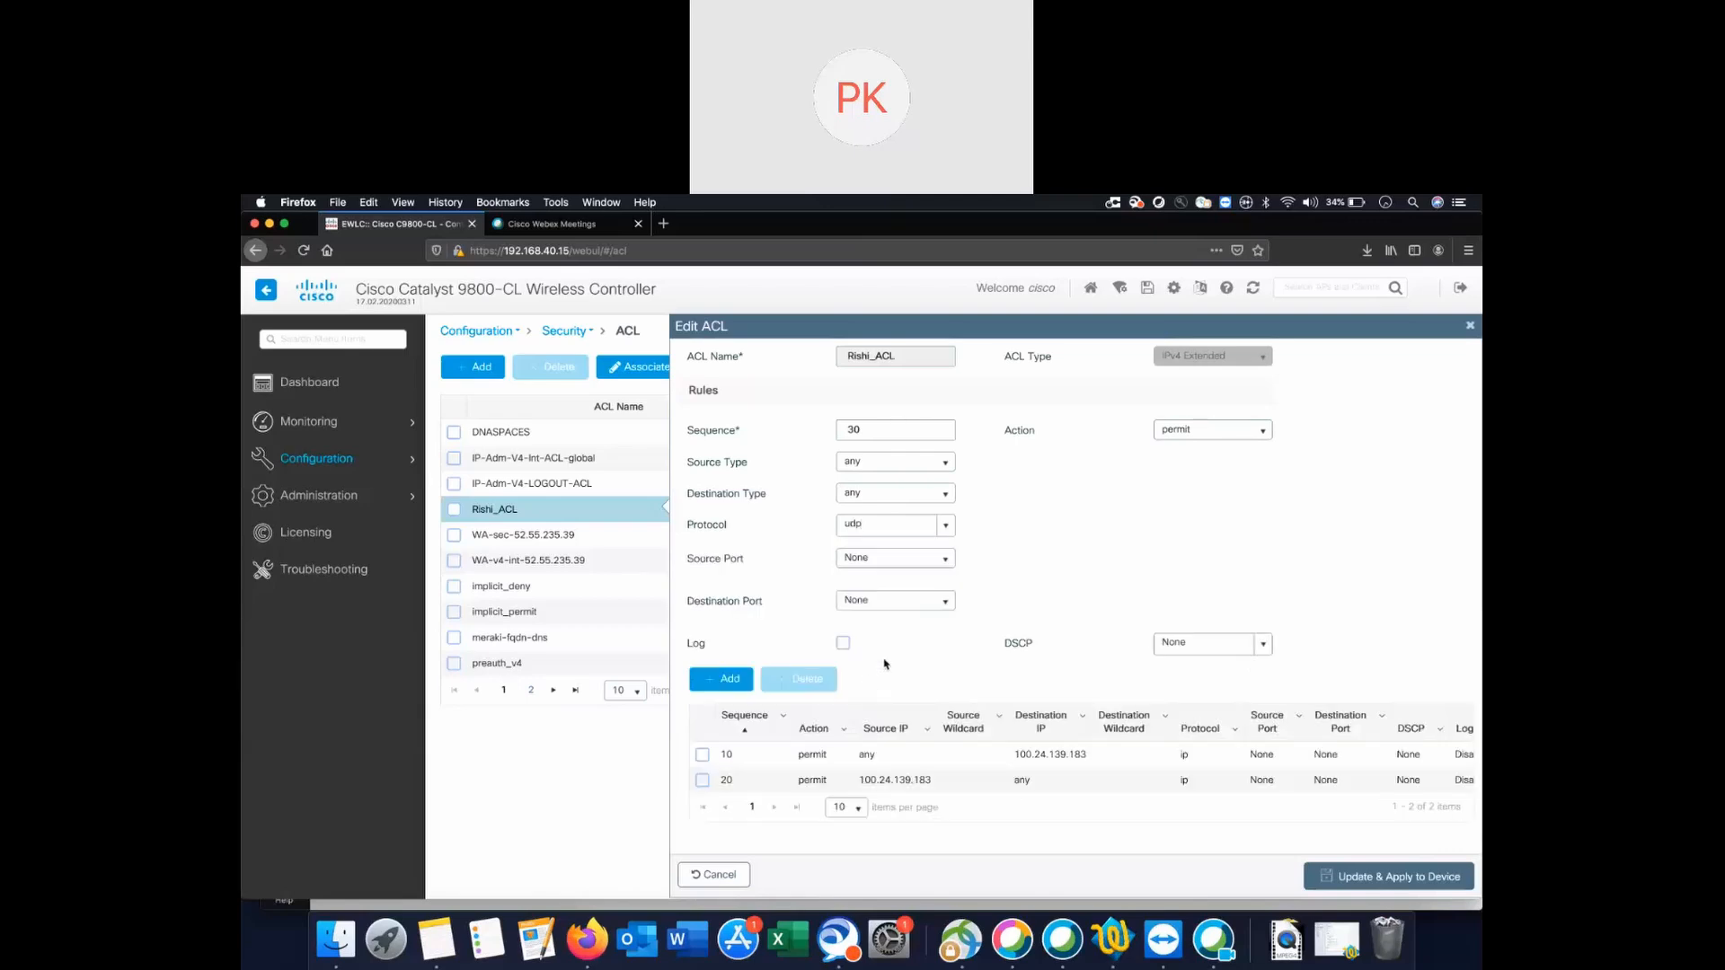
# Match rule 30's destination port eq bootps(67), leave source port None, and add it.
pyautogui.click(945, 558)
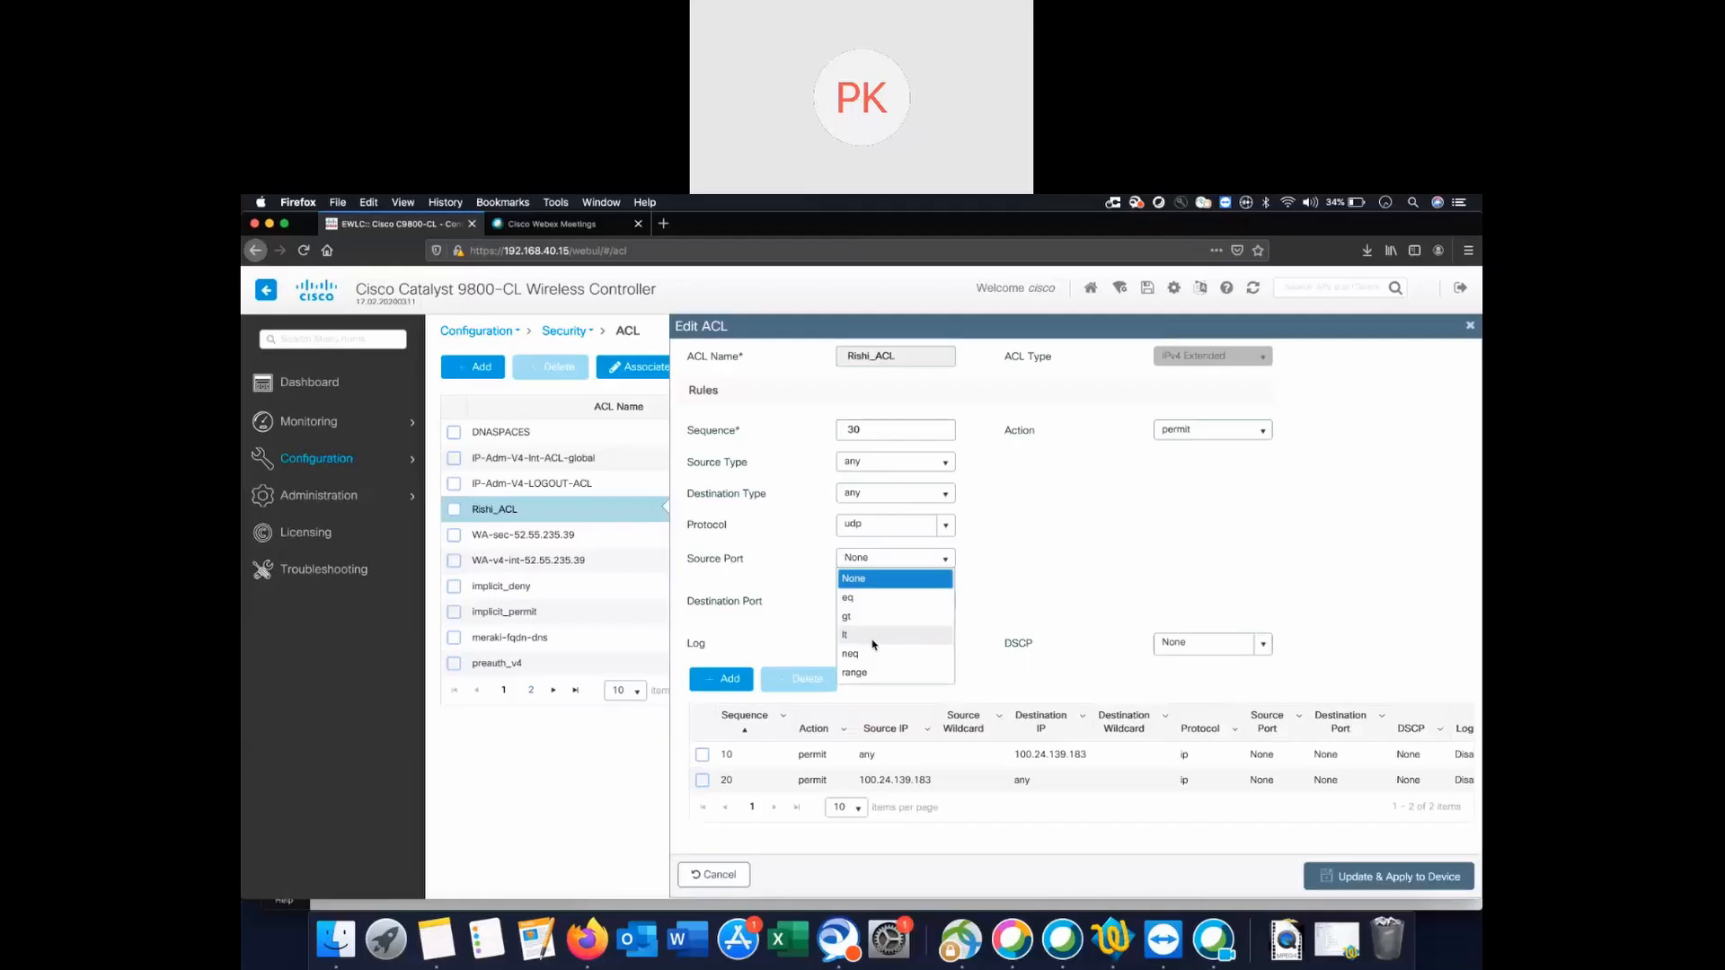
pyautogui.click(867, 597)
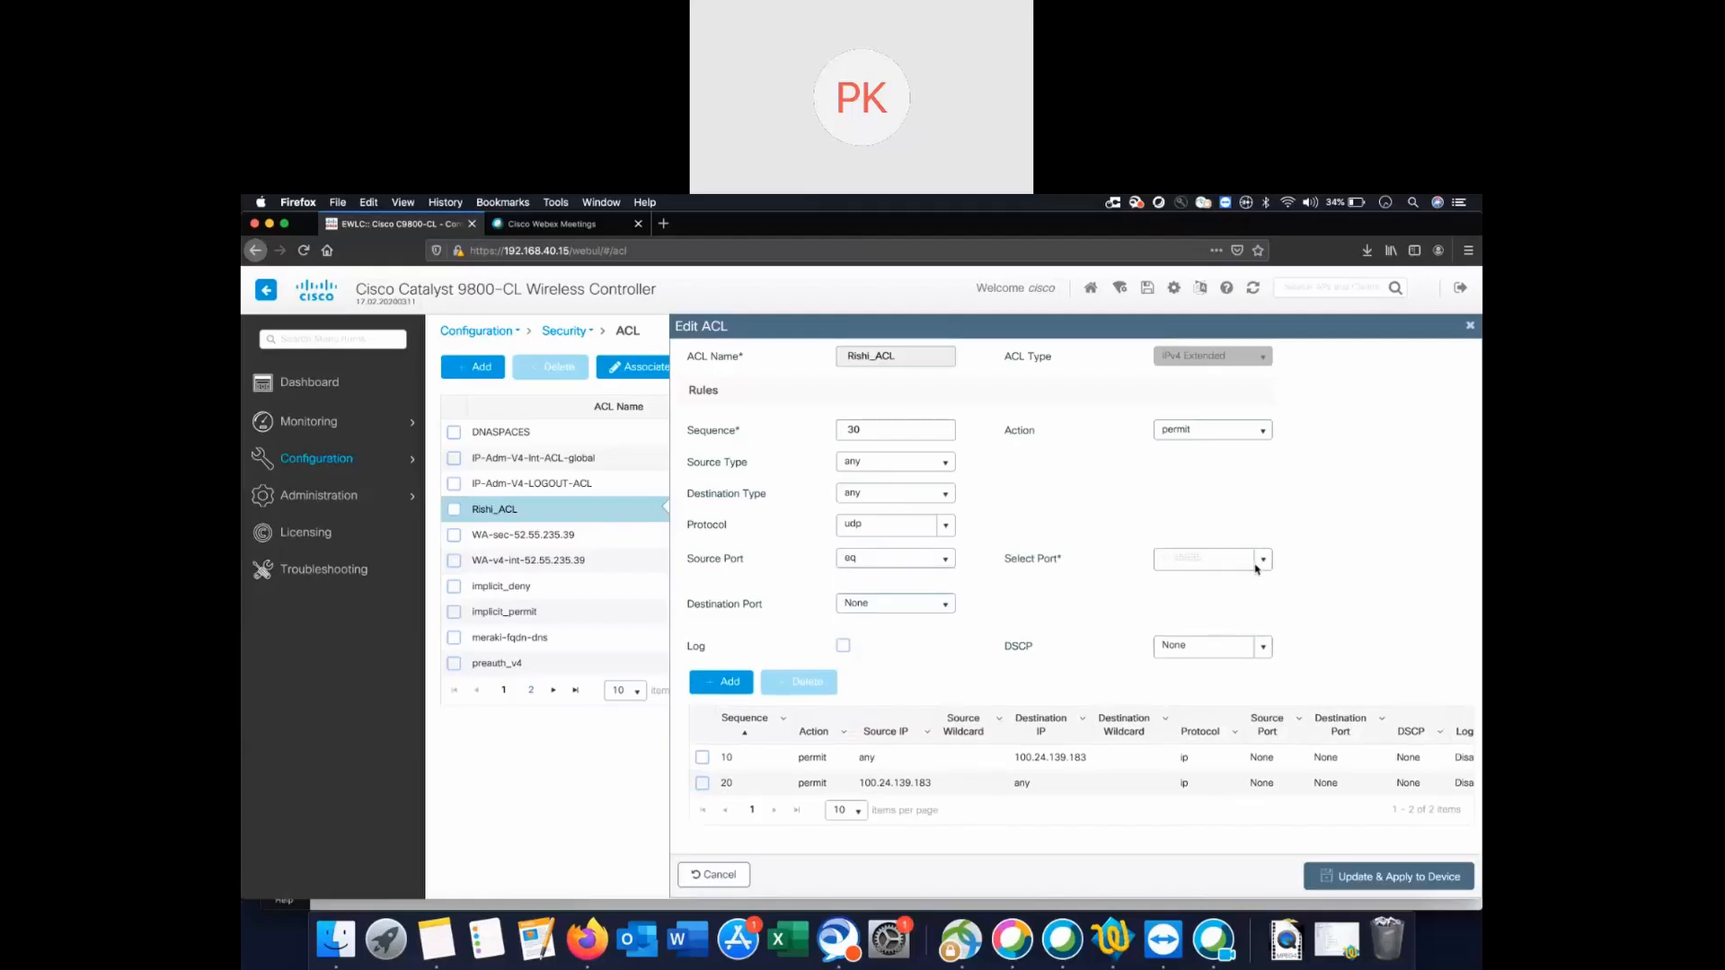
pyautogui.click(898, 558)
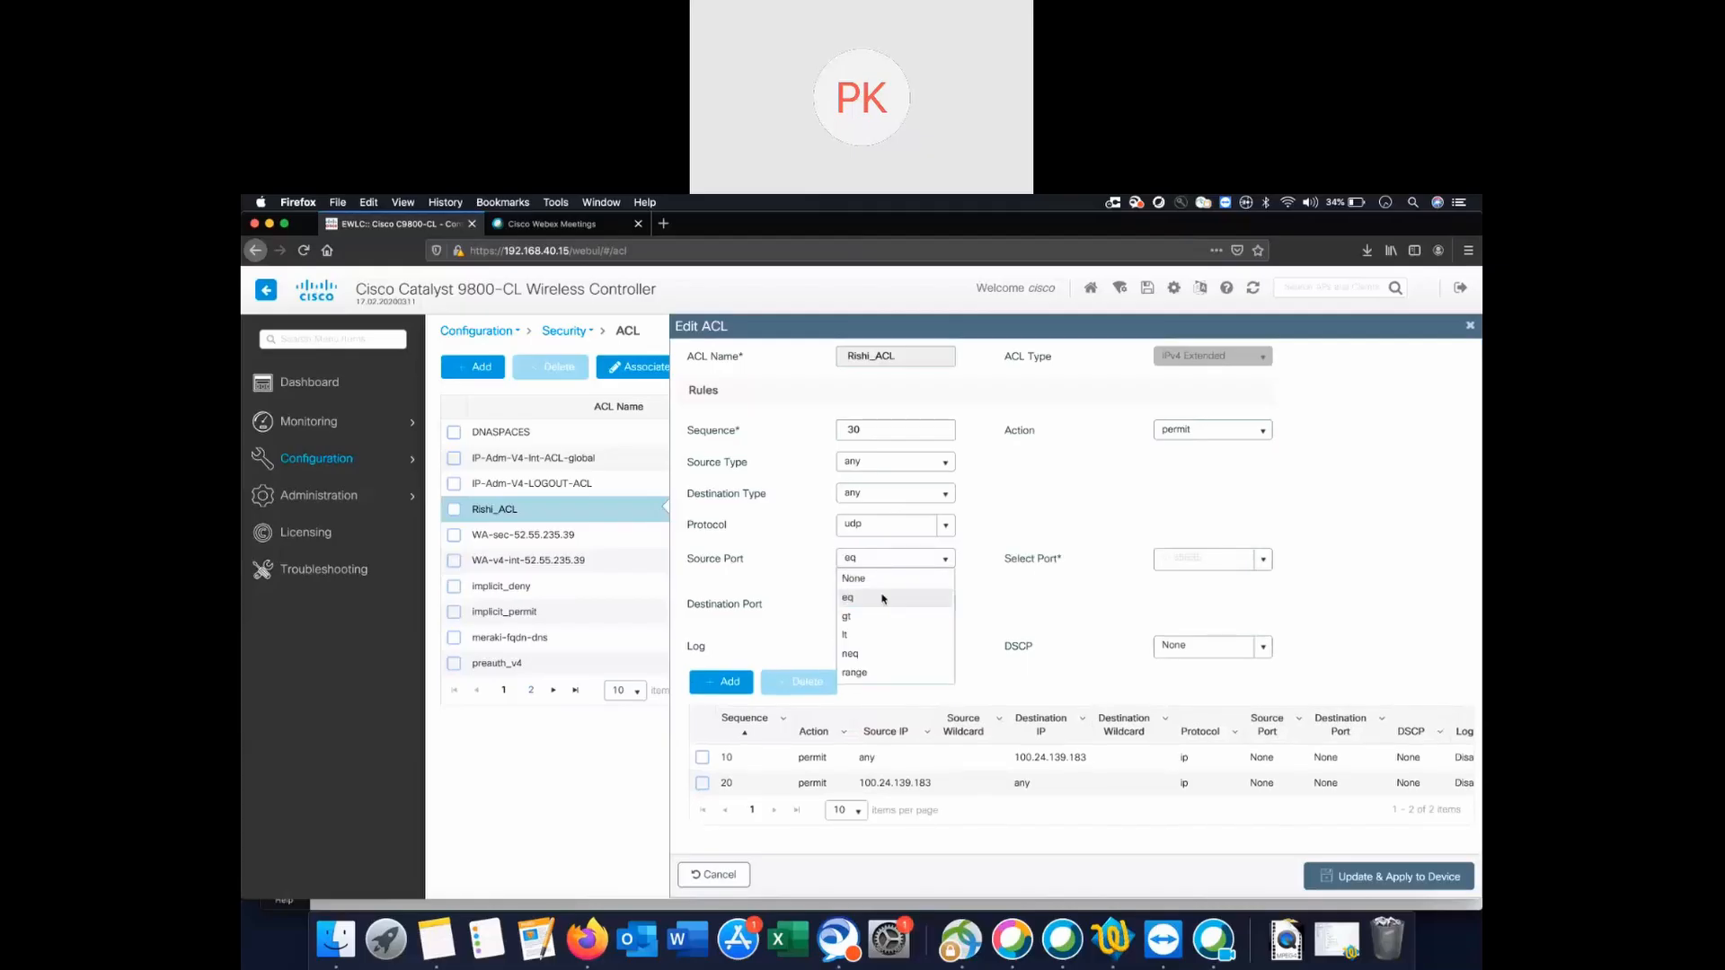
pyautogui.click(854, 579)
pyautogui.click(941, 601)
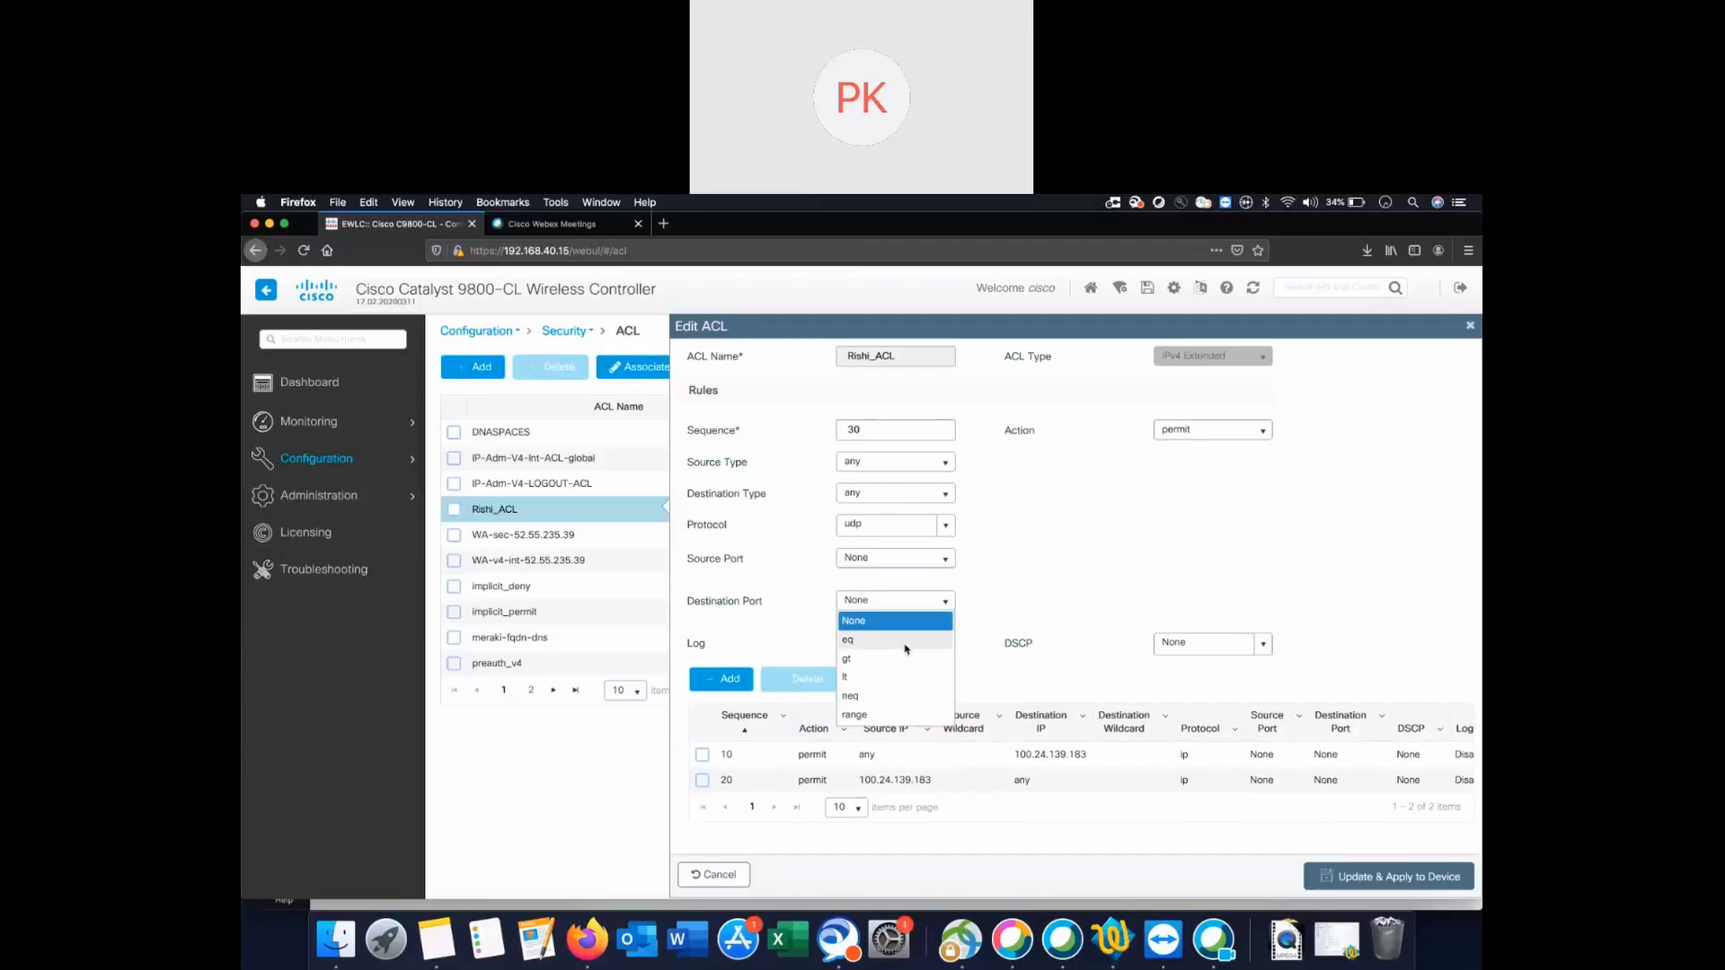
pyautogui.click(906, 643)
pyautogui.click(1263, 605)
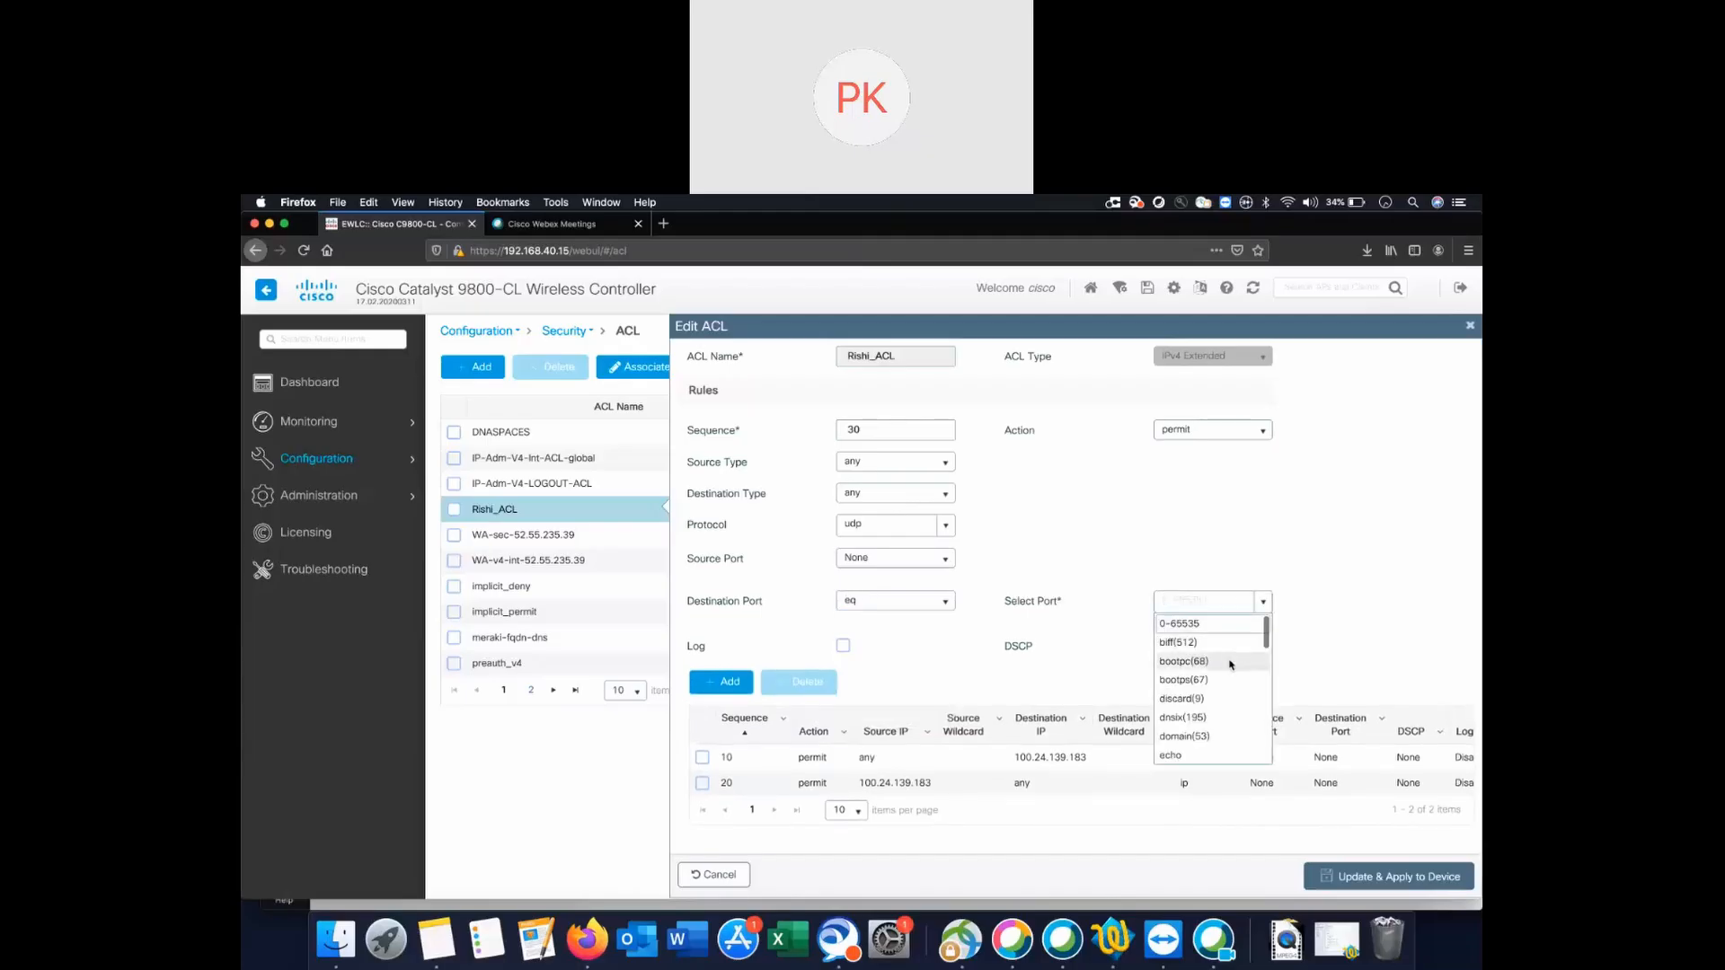
pyautogui.click(1204, 679)
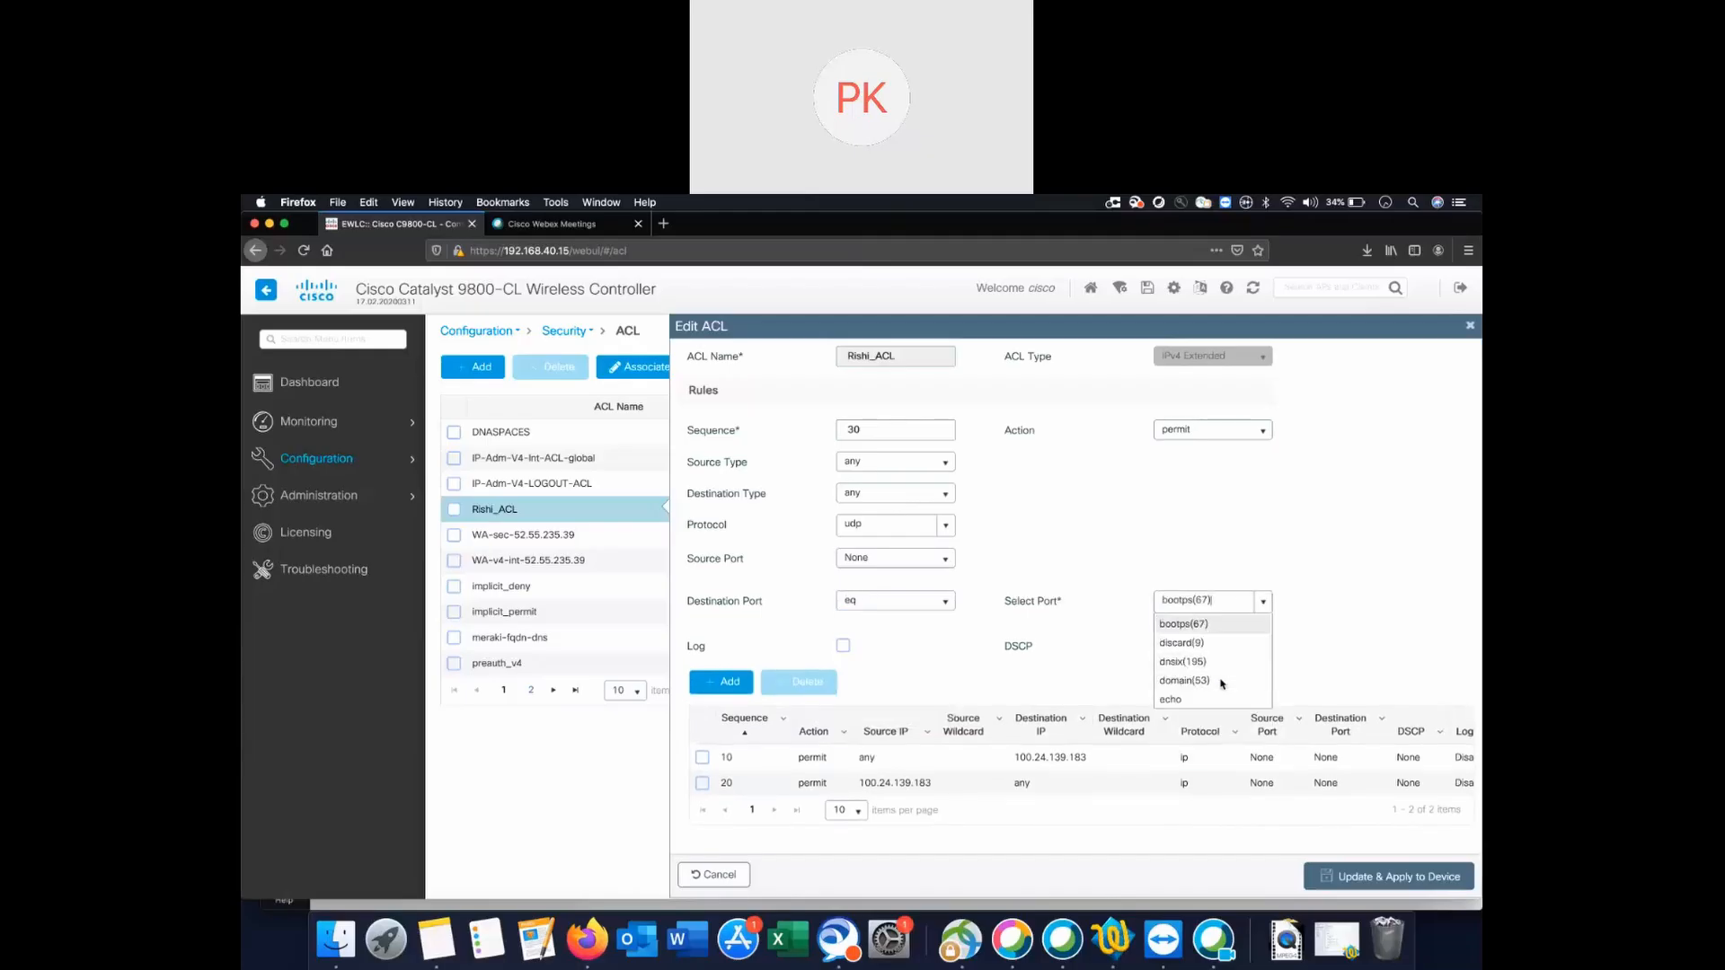
pyautogui.click(723, 683)
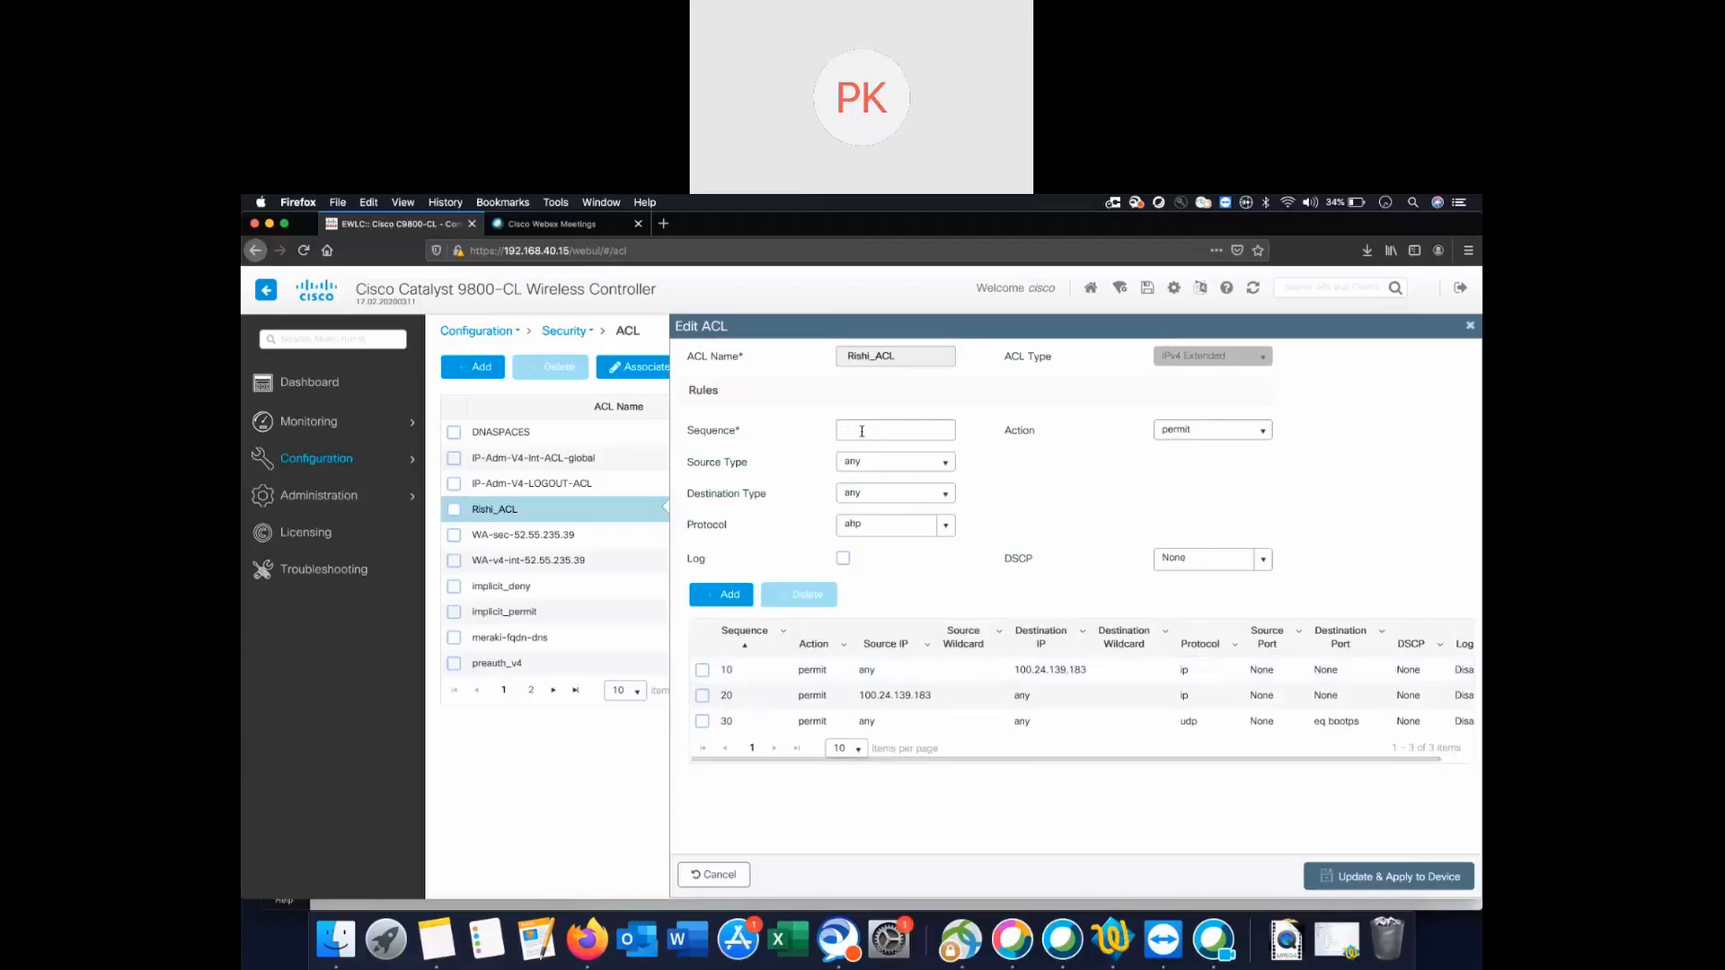
# Add rule 40 permitting udp from any to any with source port eq bootps(67).
pyautogui.write('3')
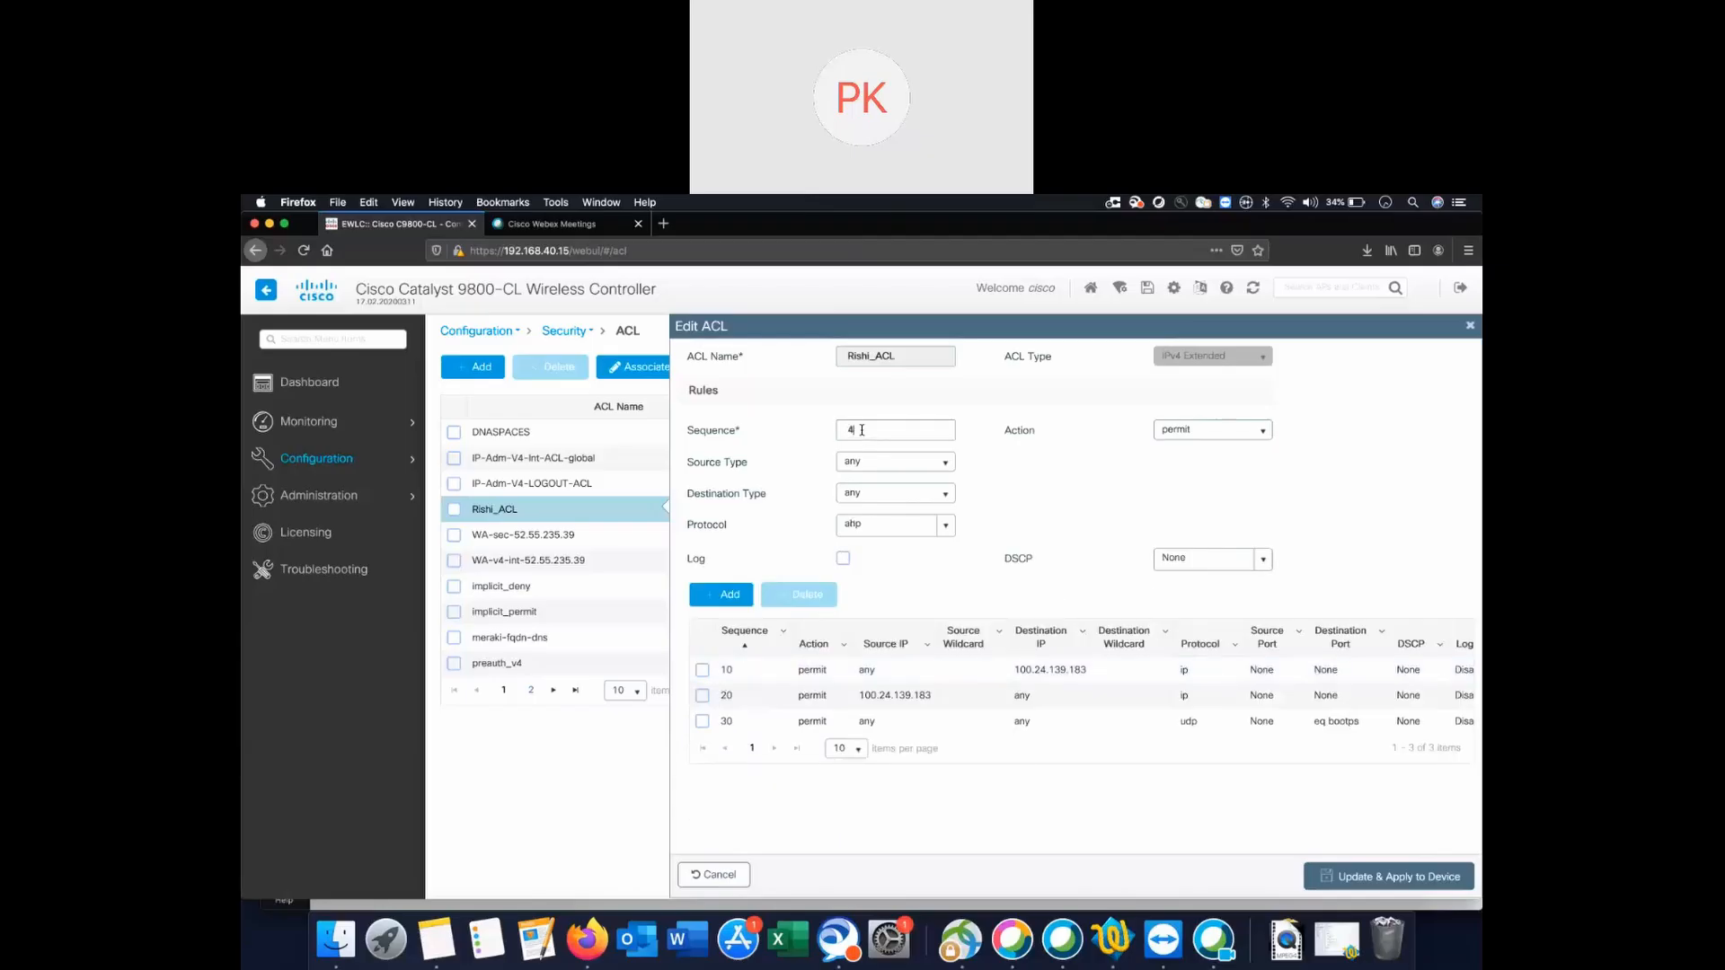
pyautogui.write('0')
pyautogui.click(944, 465)
pyautogui.click(938, 482)
pyautogui.click(945, 526)
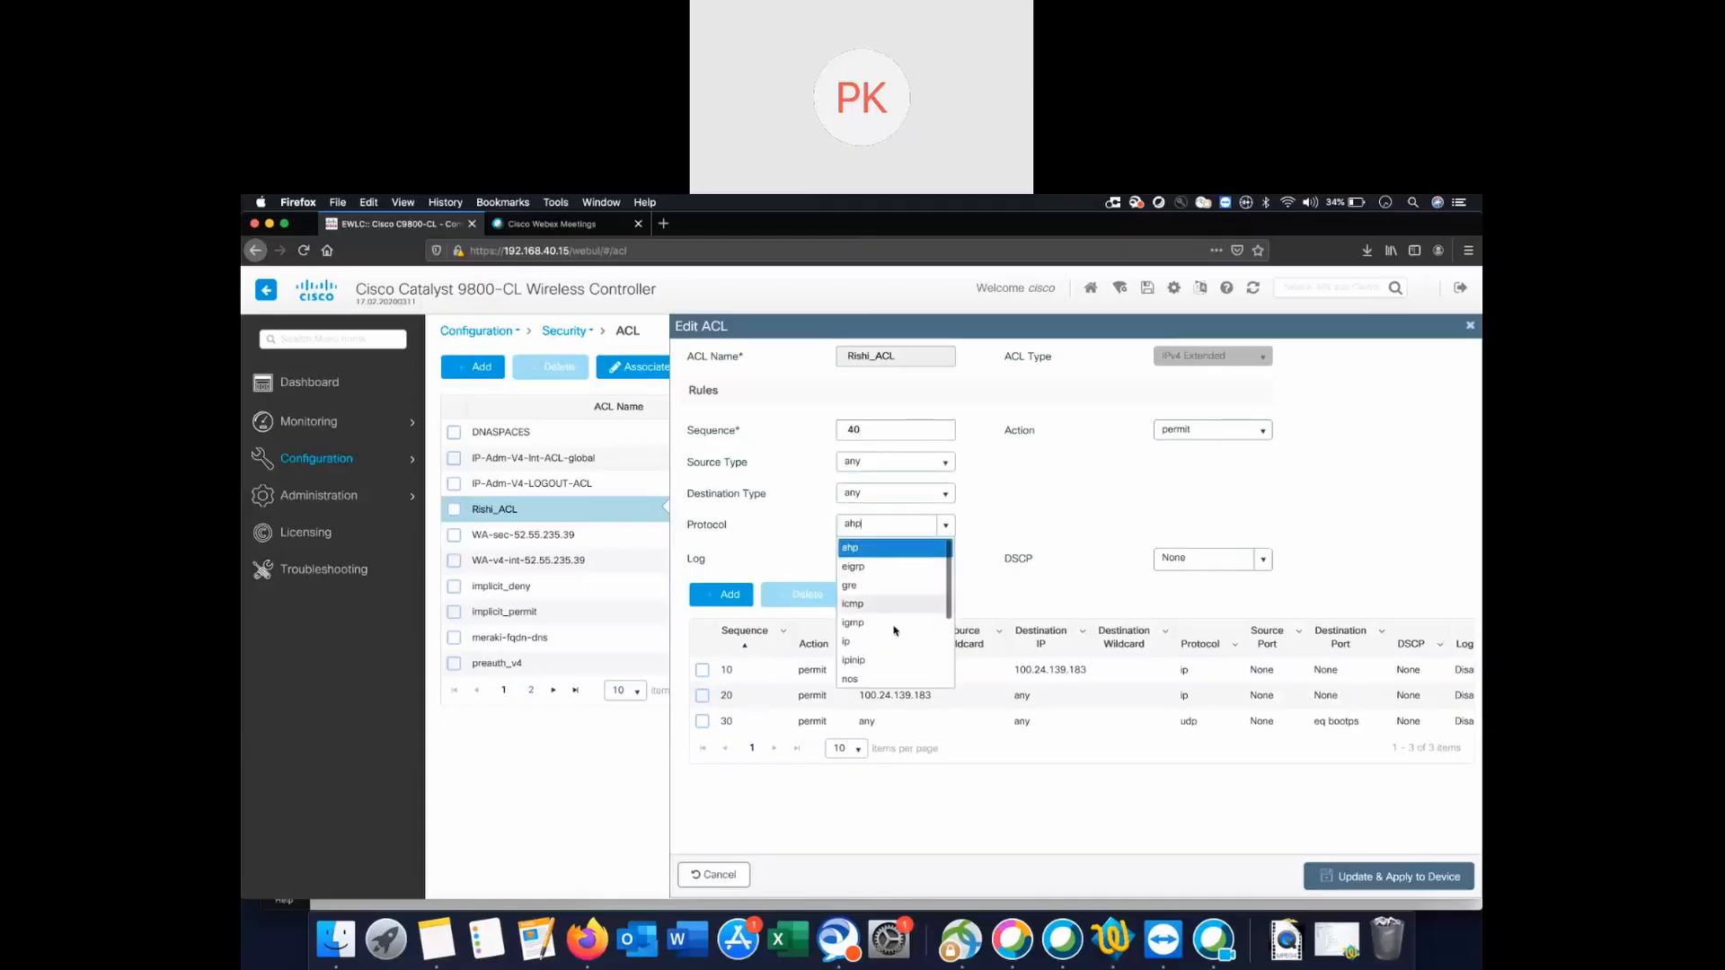
pyautogui.scroll(-2, 878, 675)
pyautogui.scroll(-2, 878, 676)
pyautogui.click(874, 677)
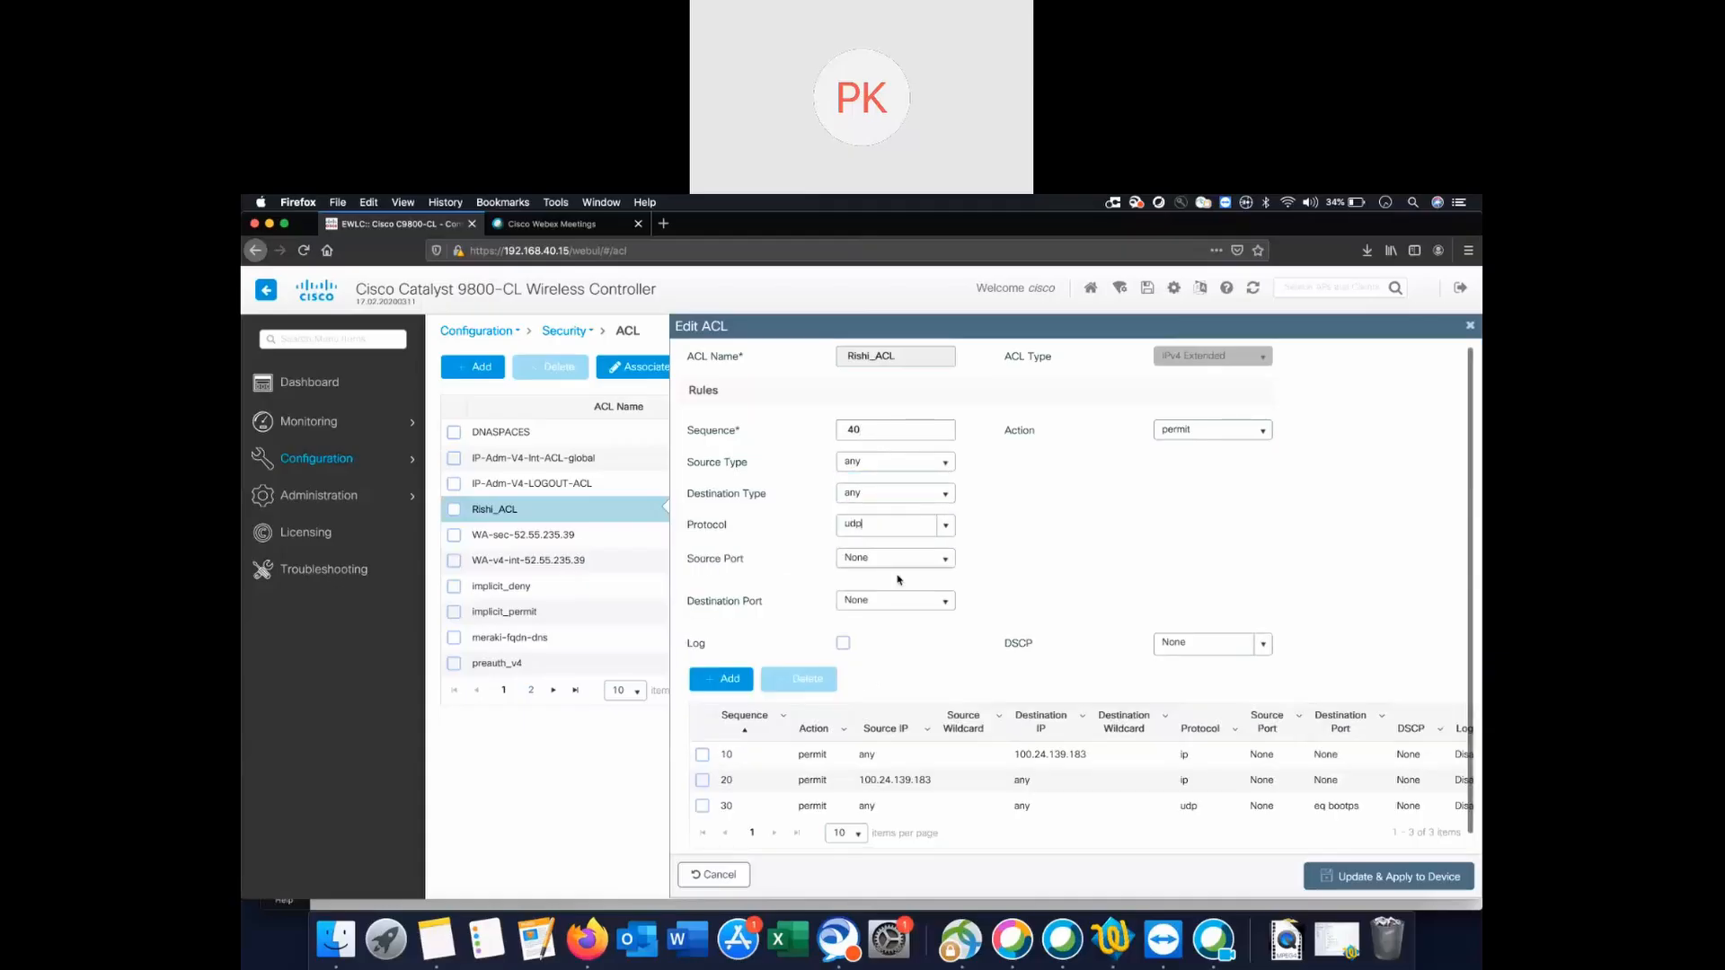
pyautogui.click(946, 561)
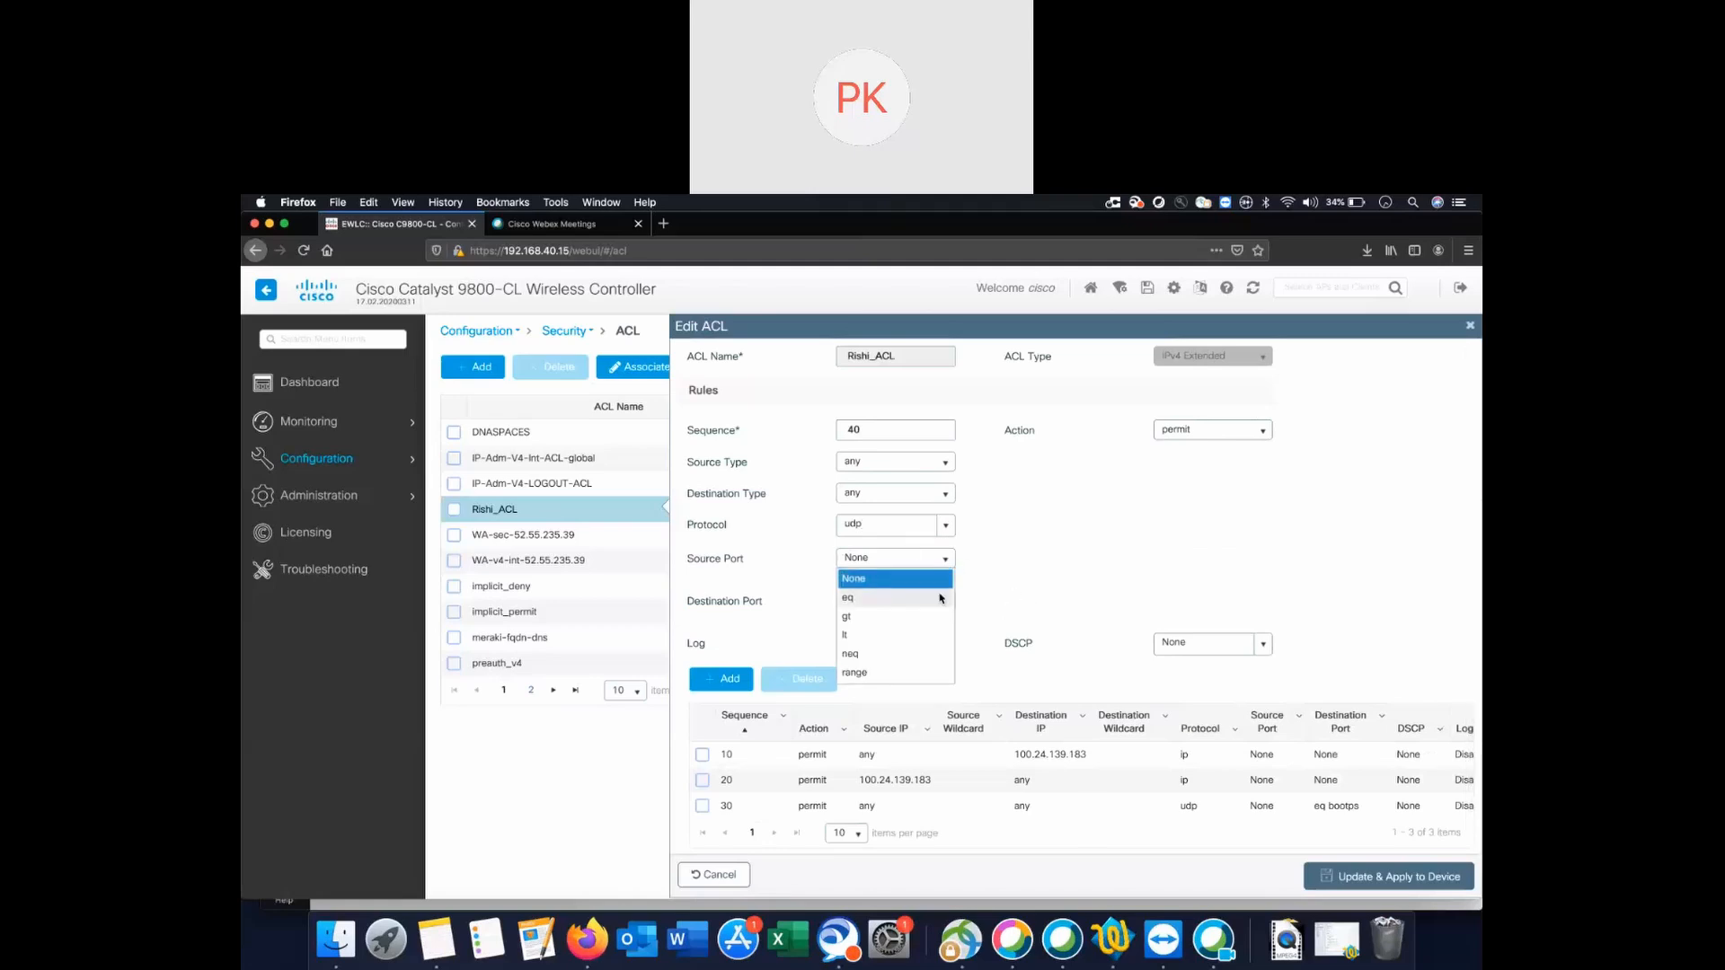
pyautogui.click(881, 596)
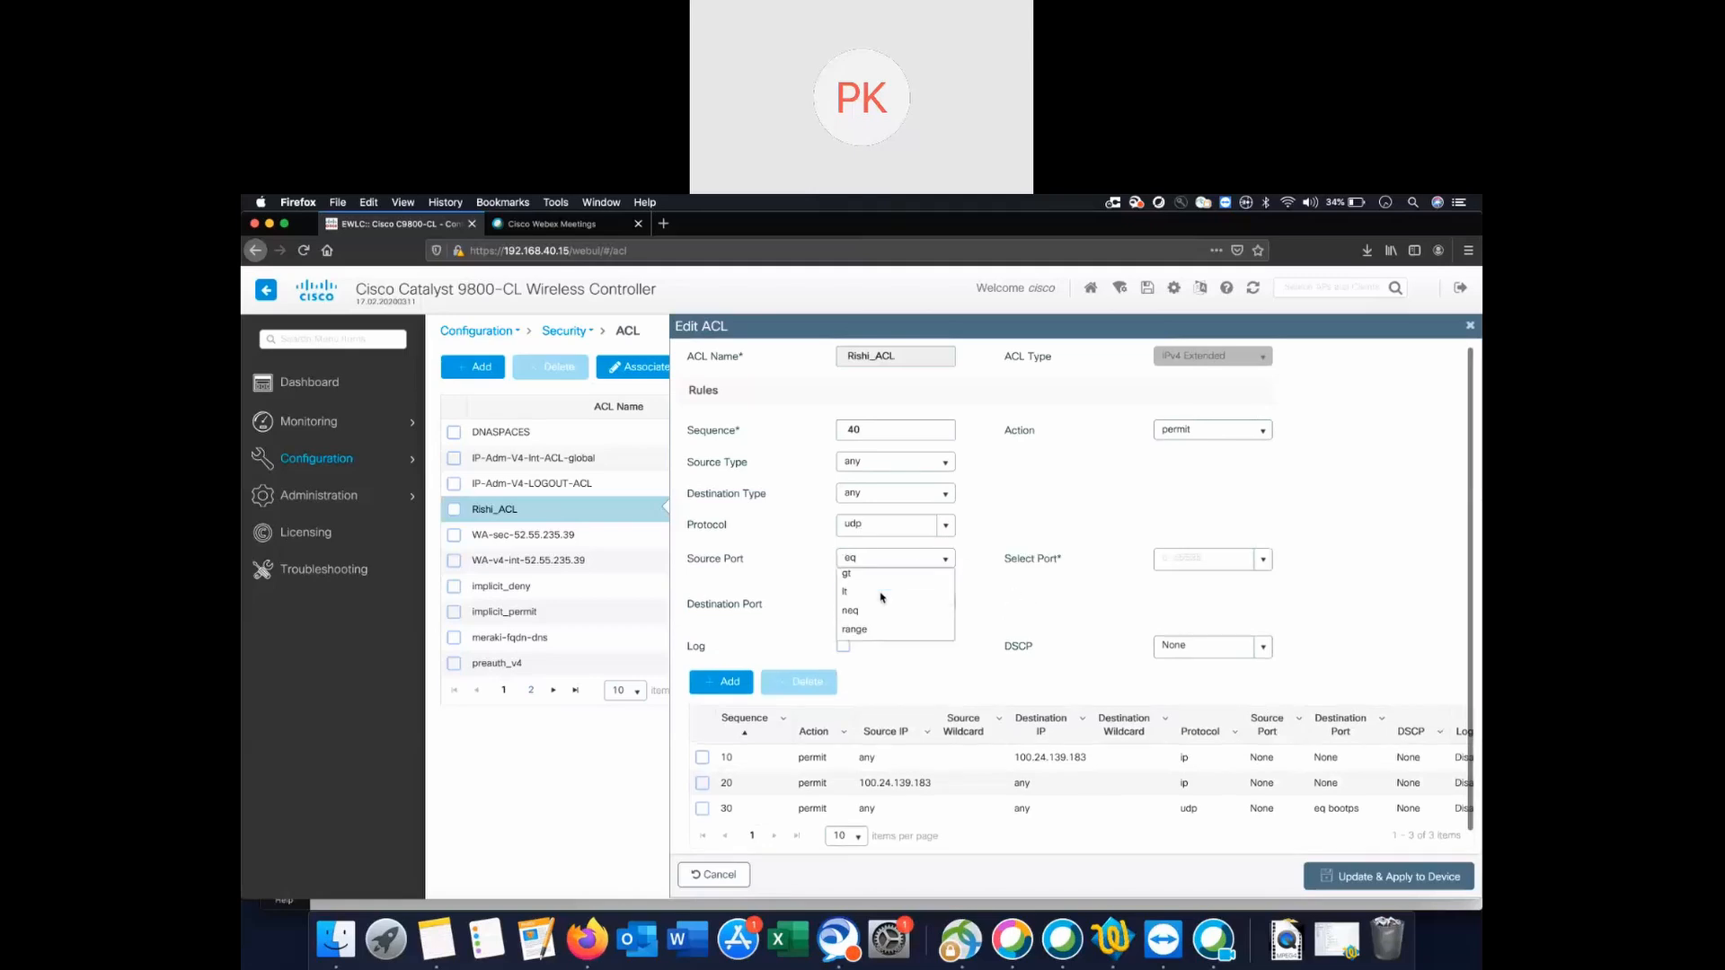
pyautogui.click(1262, 563)
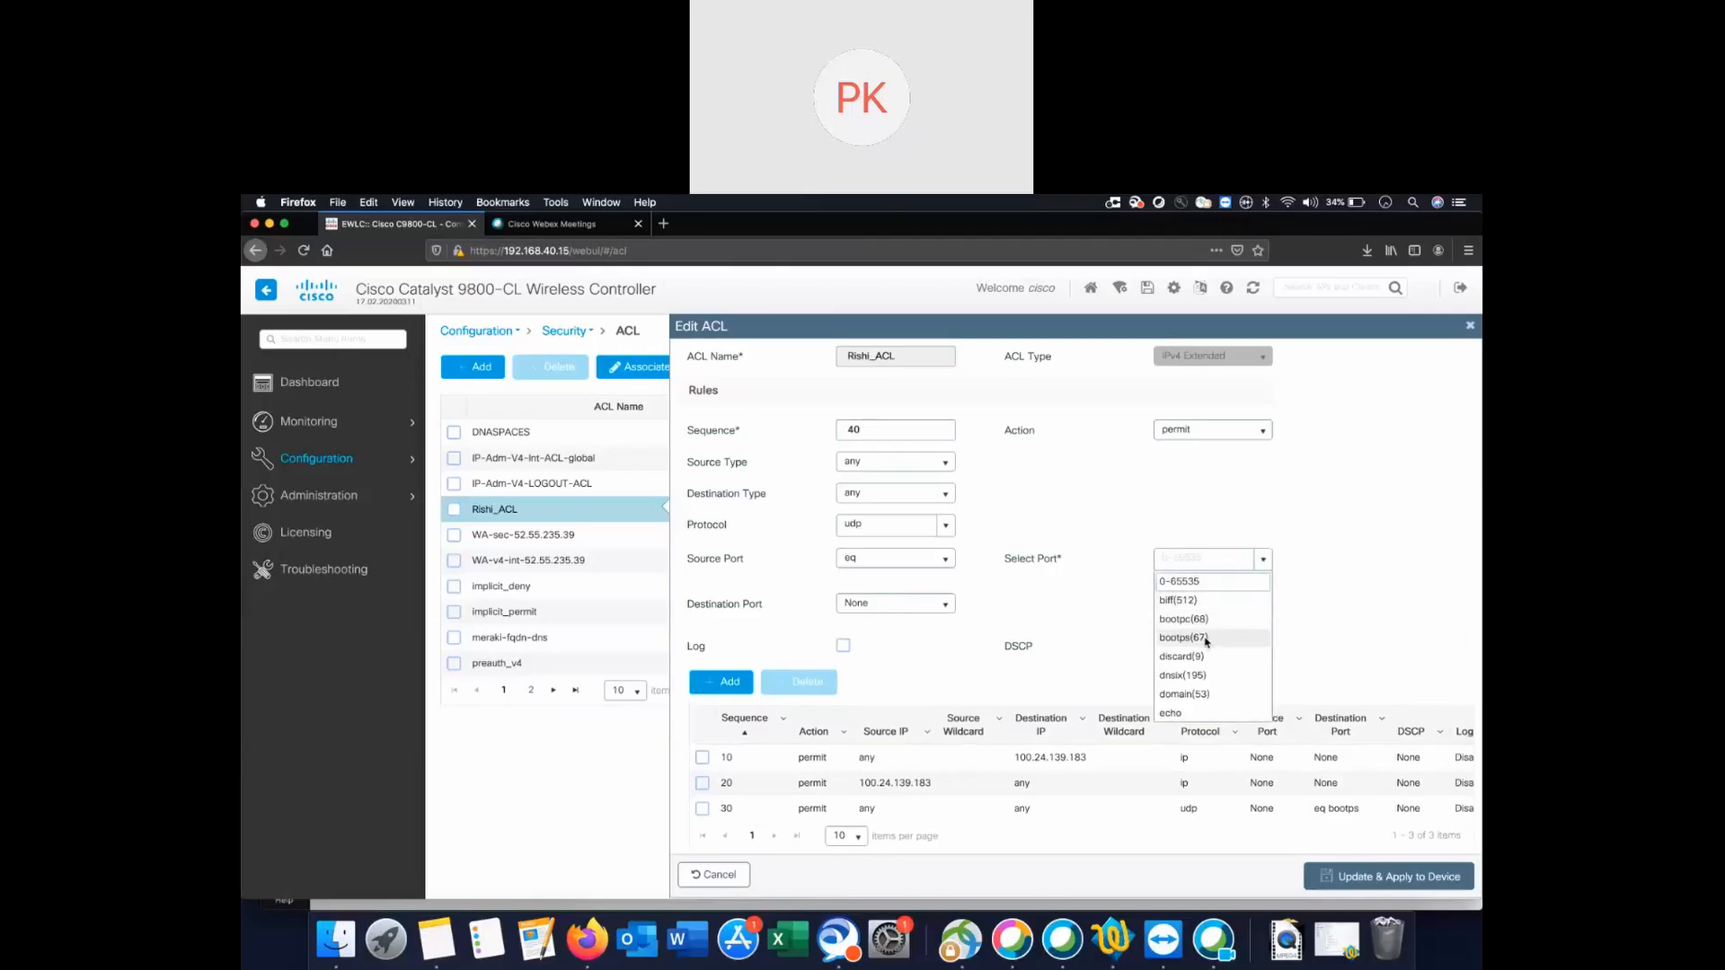
pyautogui.click(1206, 638)
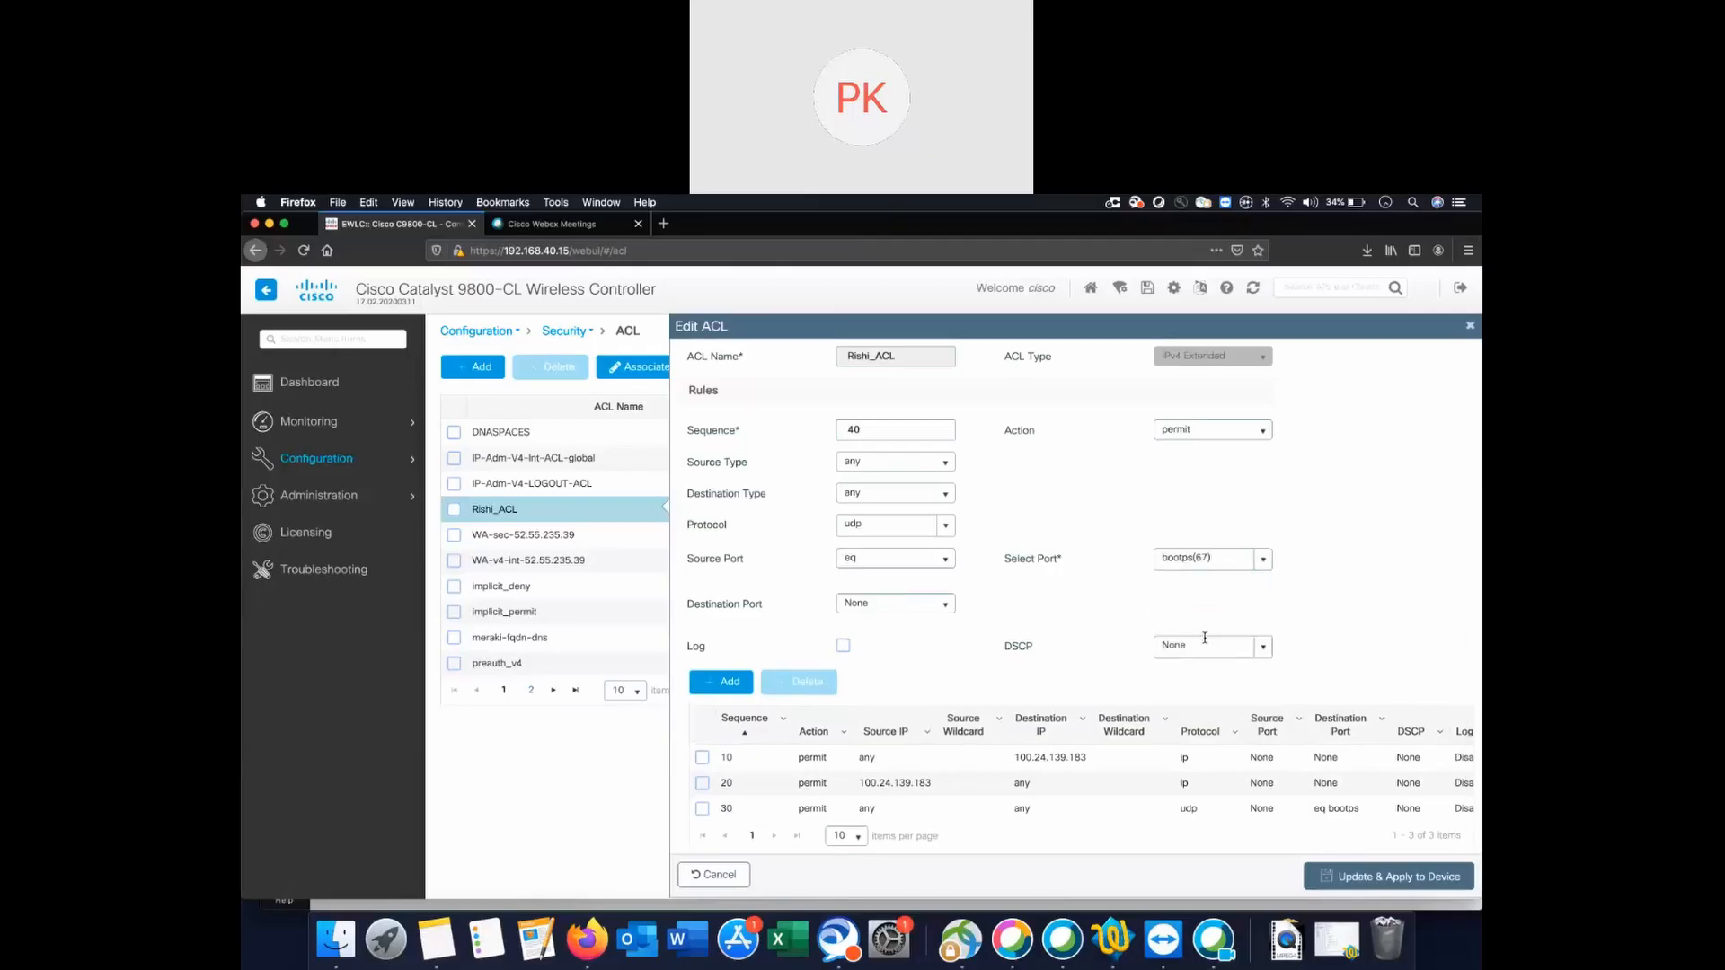
pyautogui.click(729, 681)
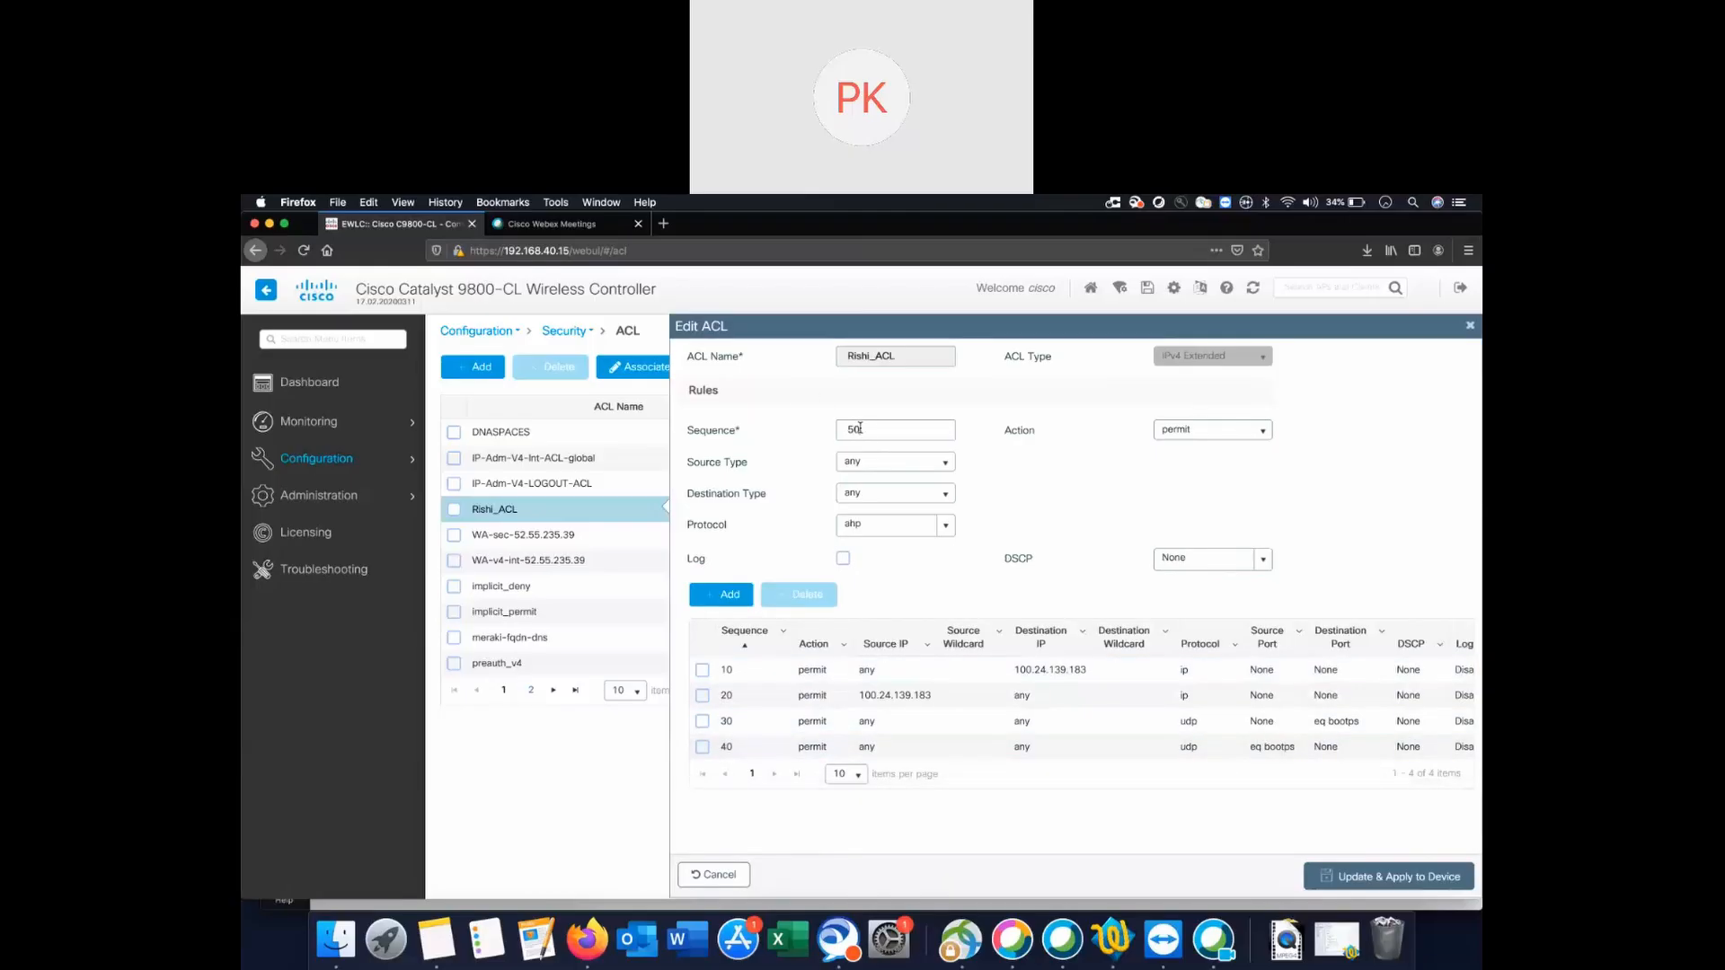
# Add rule 50 permitting udp from any to any with source port eq bootpc(68).
pyautogui.click(947, 466)
pyautogui.click(947, 470)
pyautogui.click(945, 525)
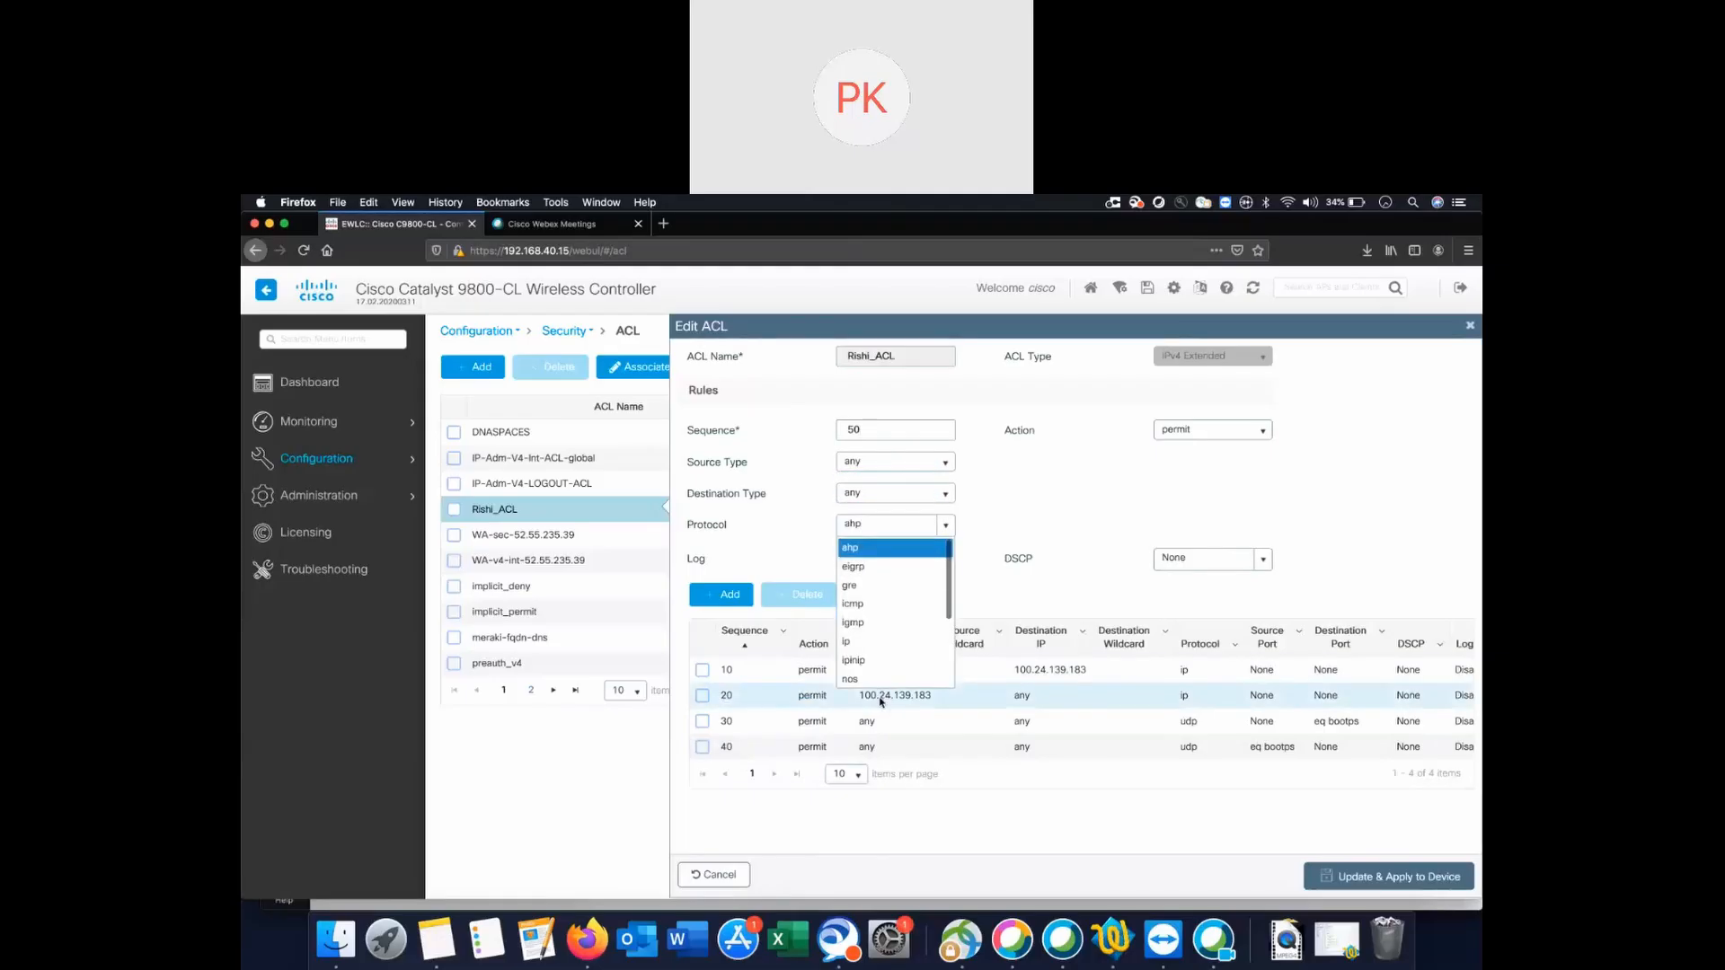
pyautogui.scroll(-5, 889, 647)
pyautogui.click(880, 667)
pyautogui.click(929, 561)
pyautogui.click(939, 600)
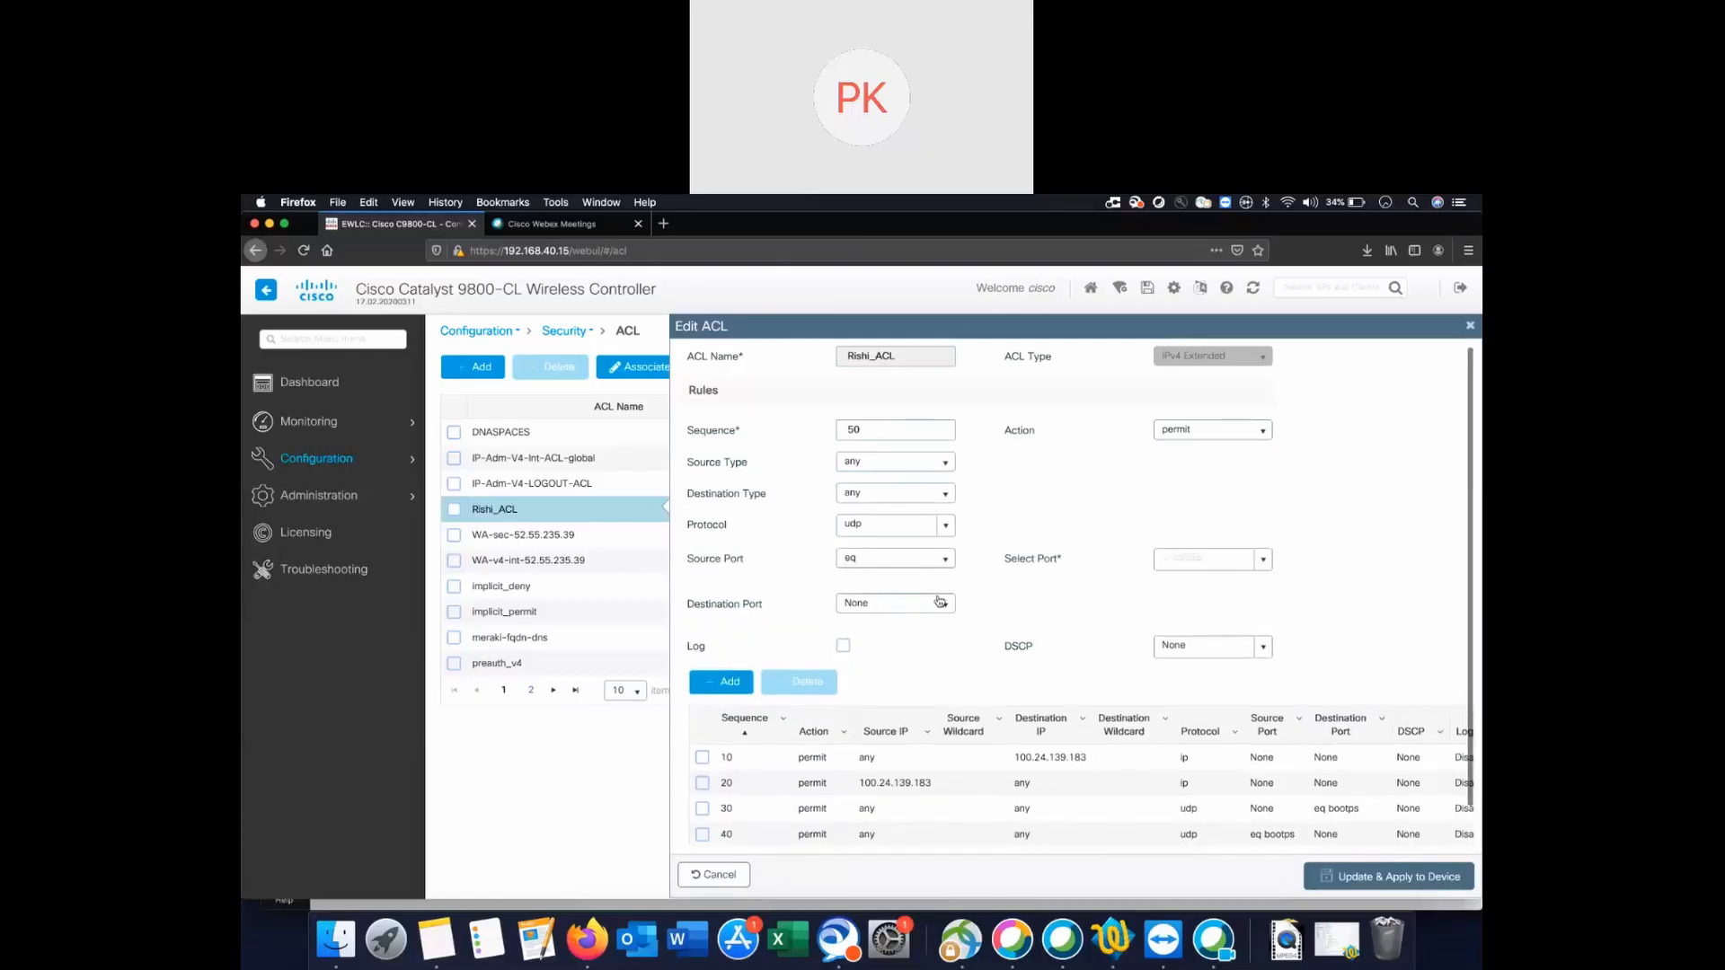
pyautogui.click(1263, 560)
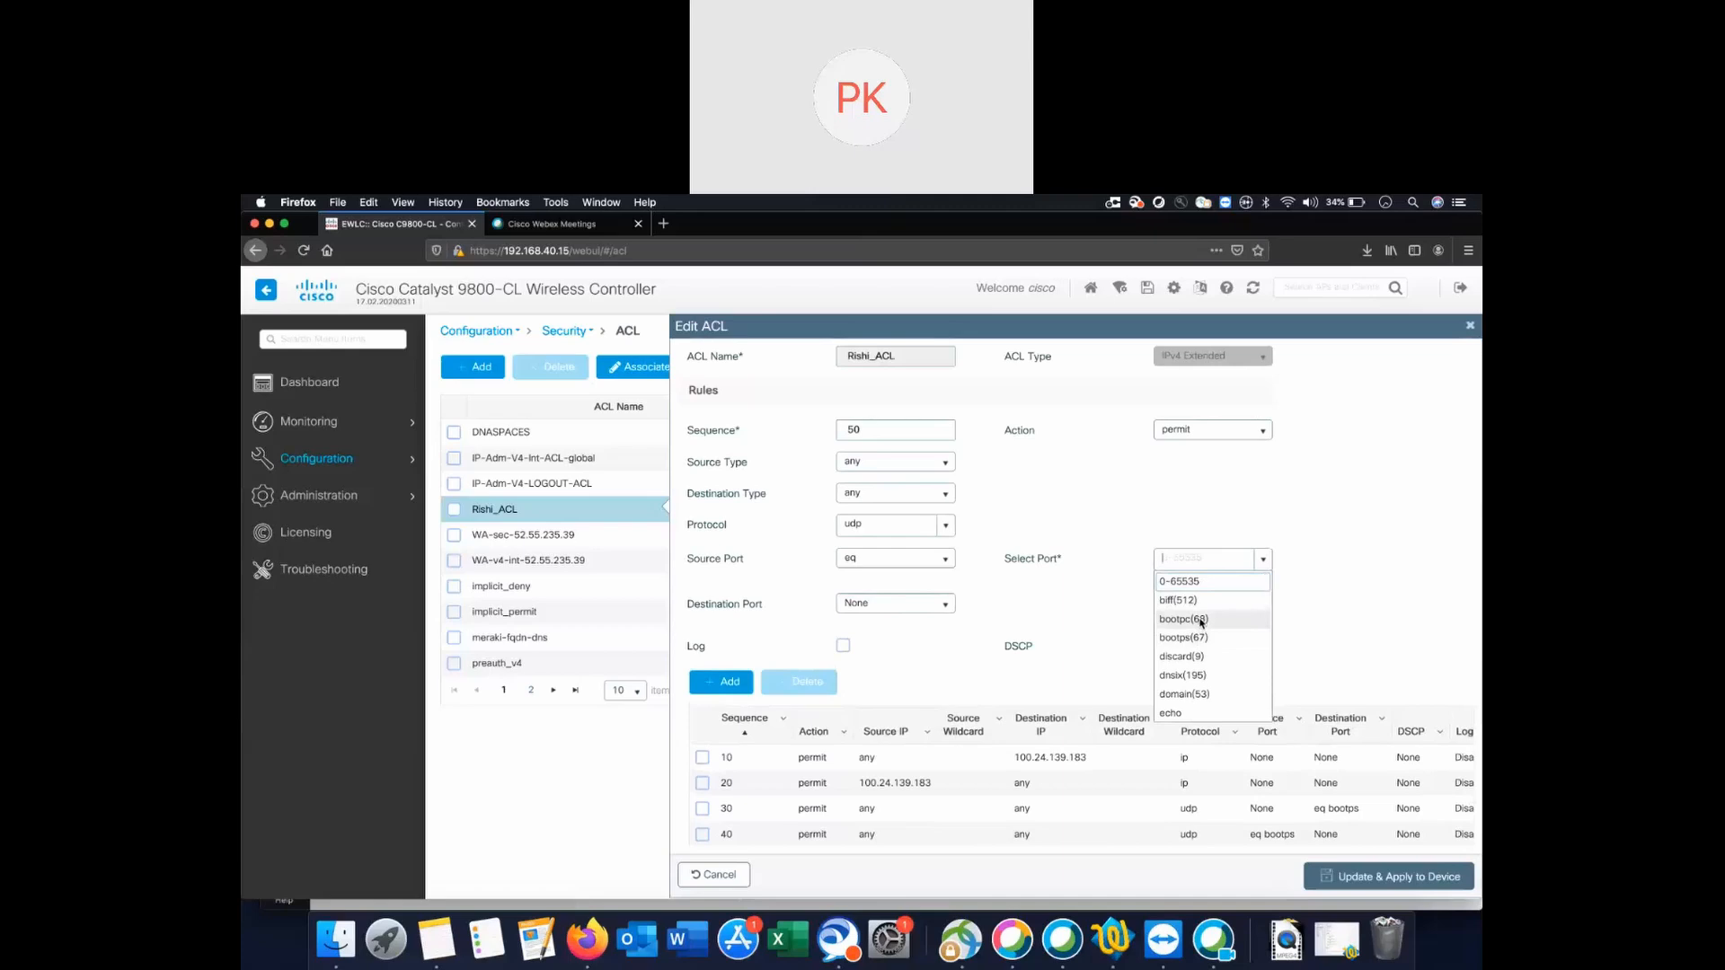
pyautogui.click(1201, 620)
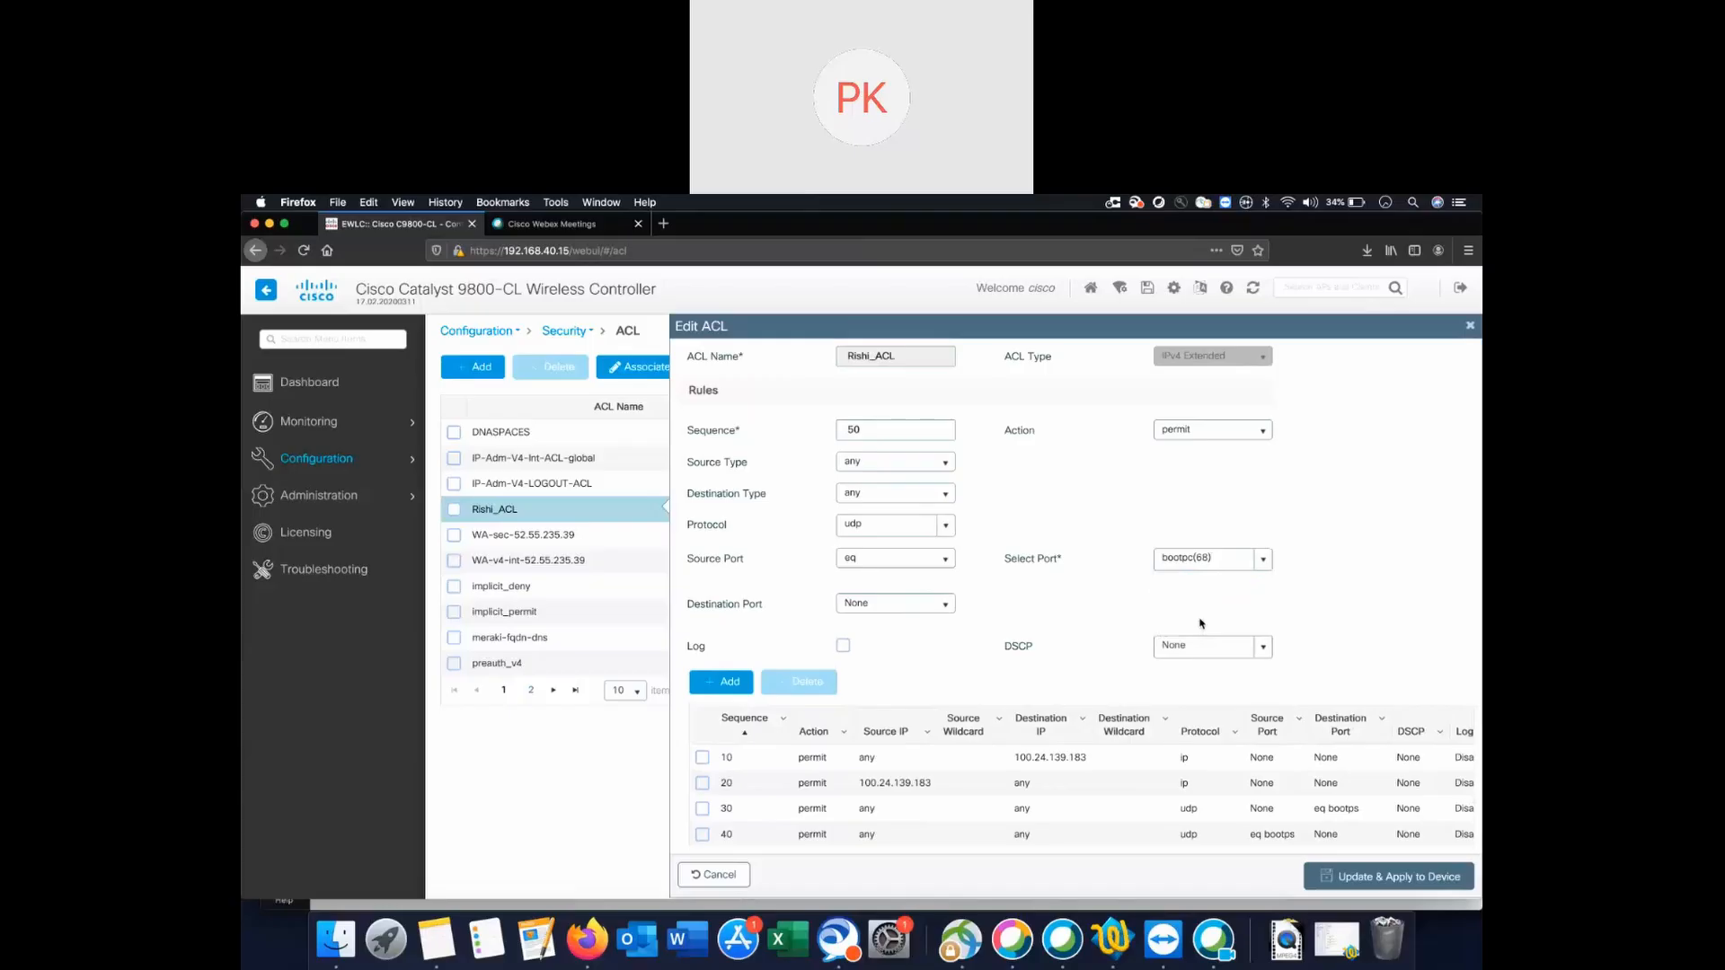
pyautogui.click(730, 682)
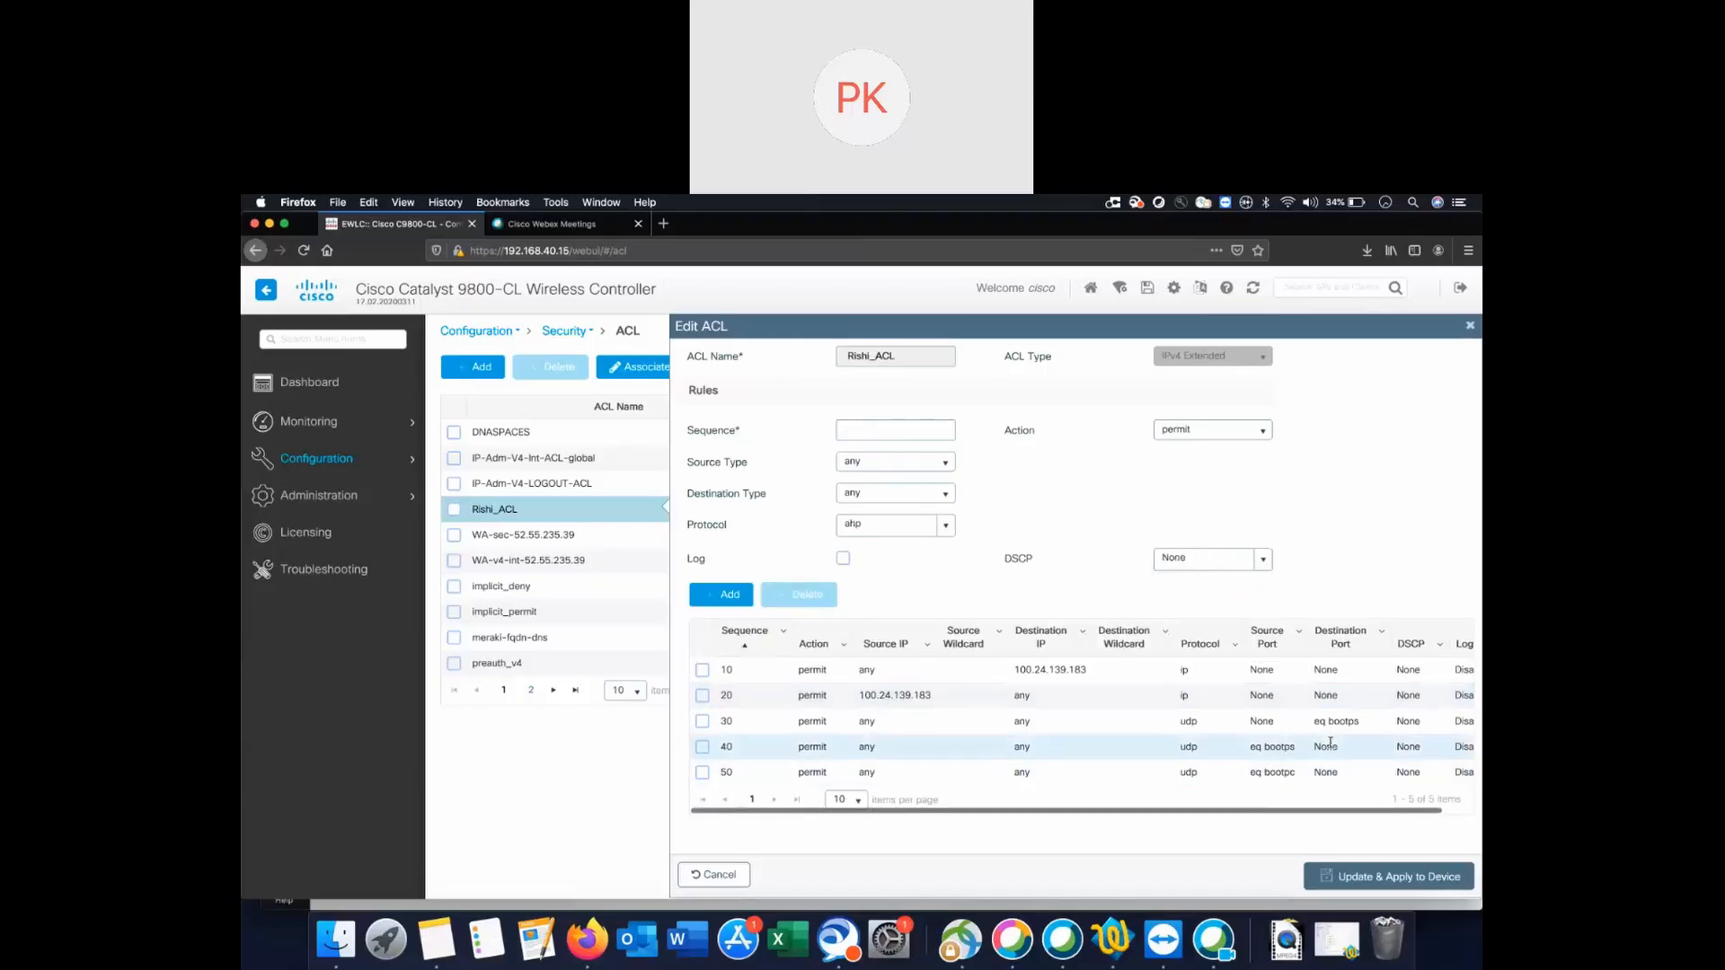
# Change rule 40 to match source port bootpc (68) and save it.
pyautogui.click(814, 747)
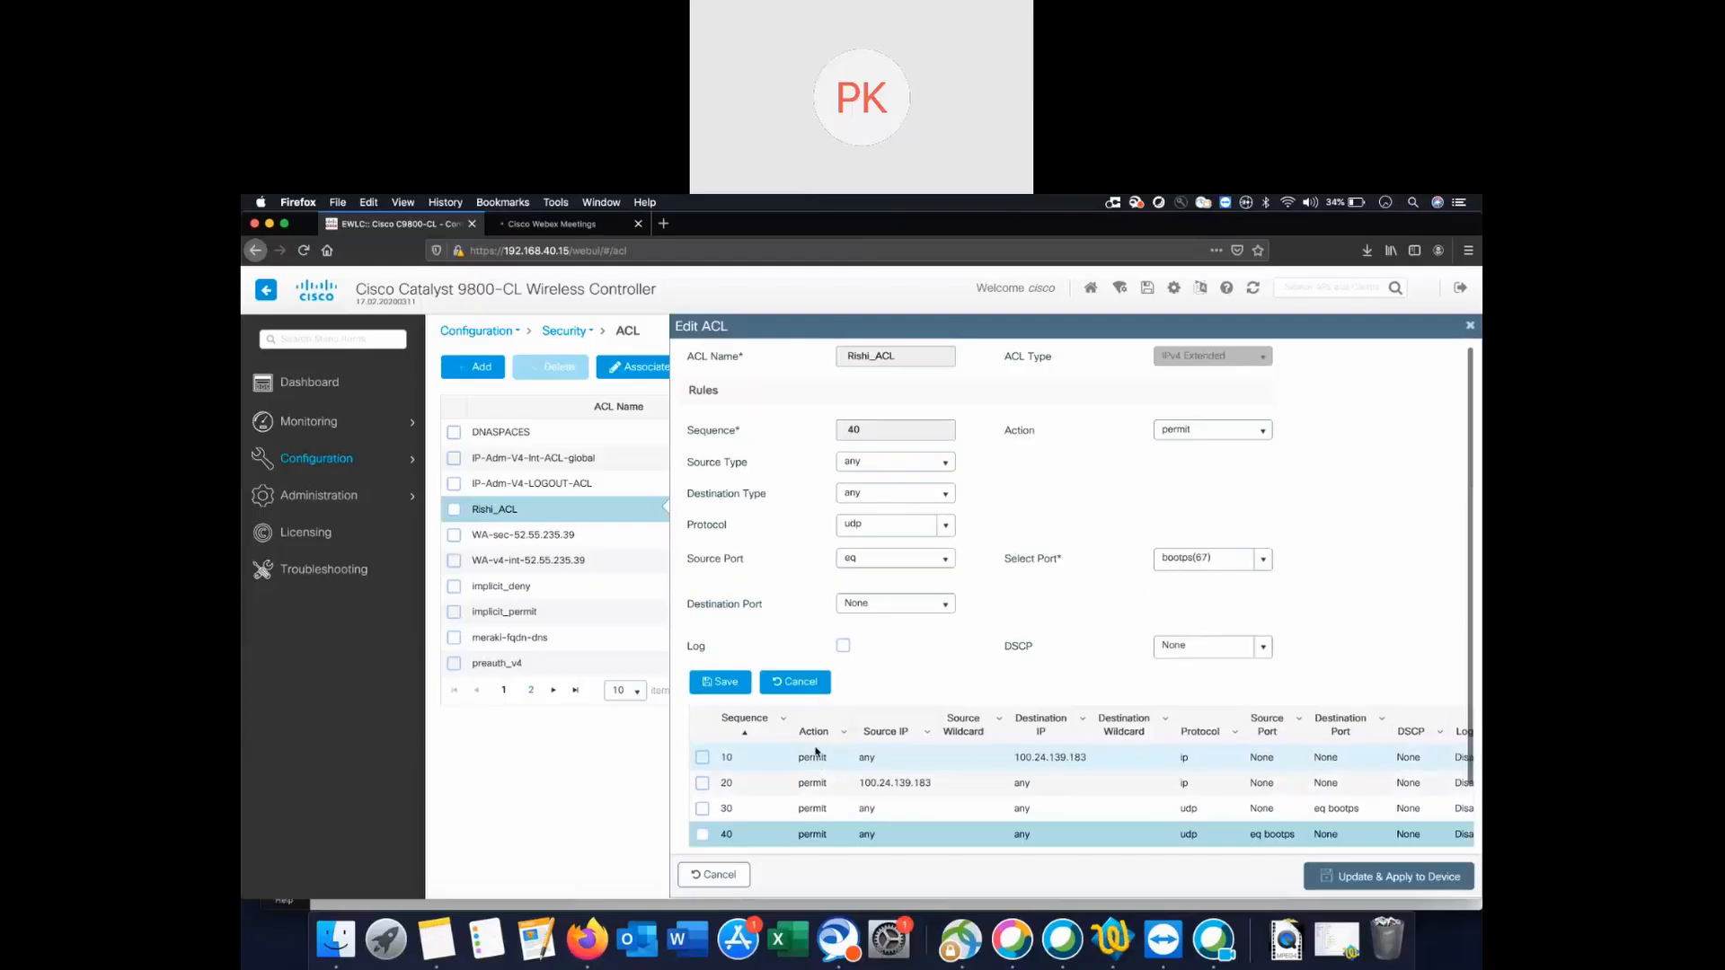
pyautogui.click(1264, 560)
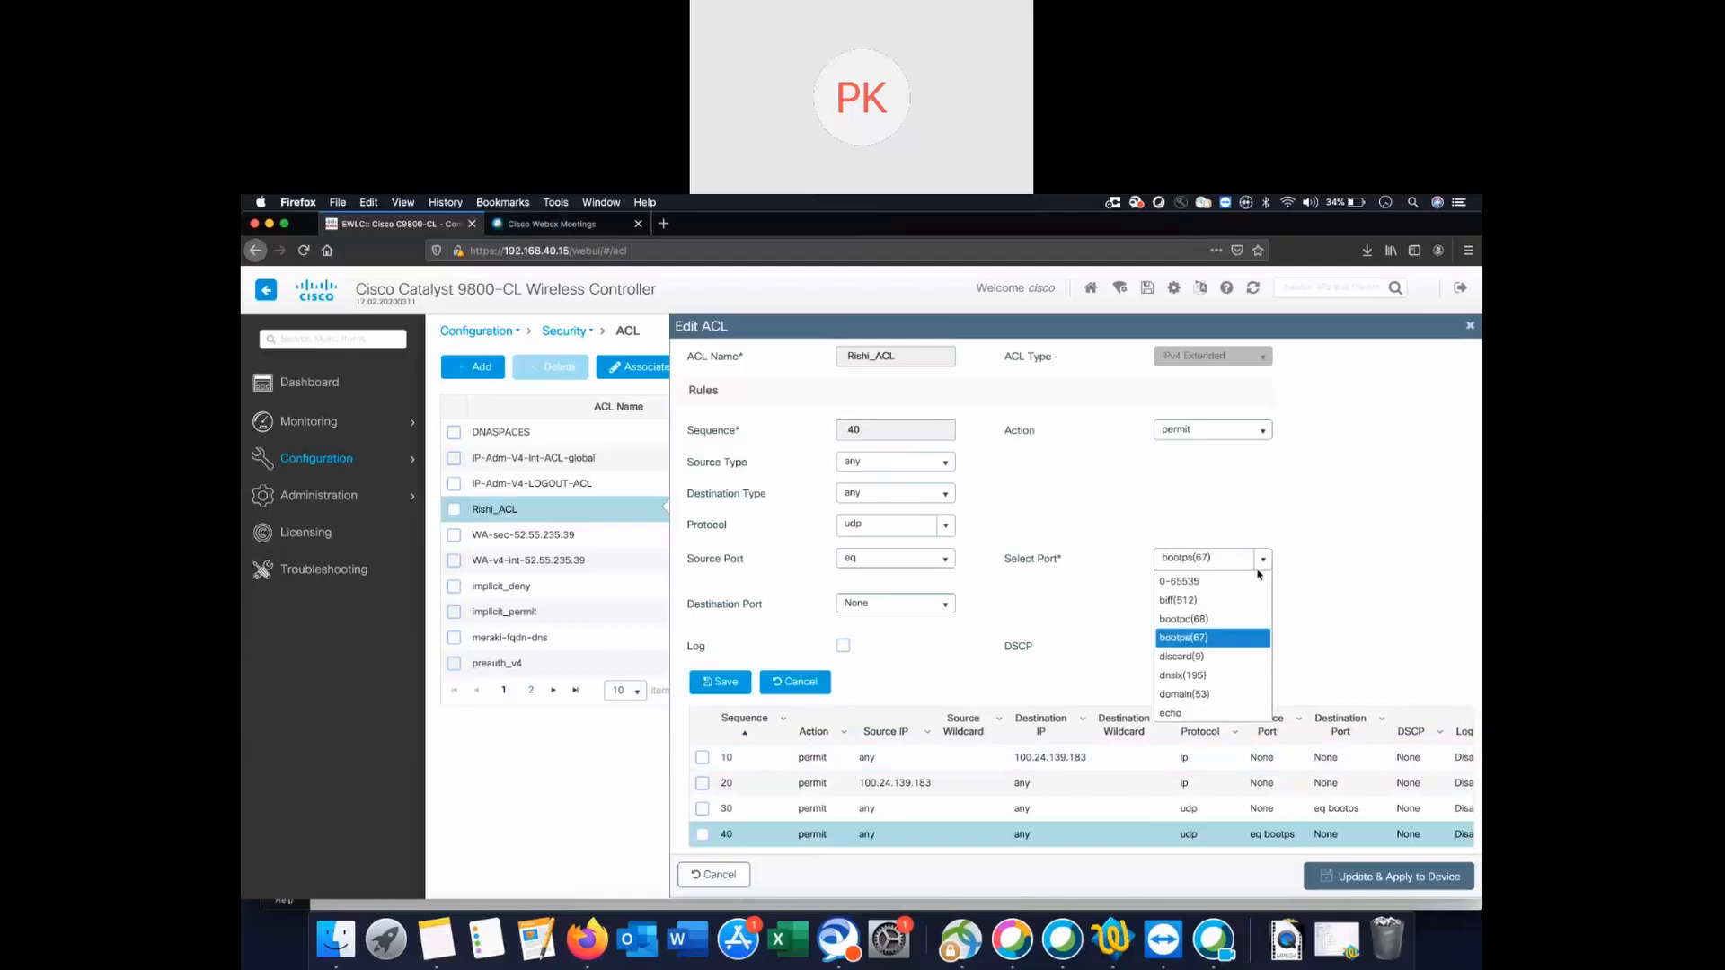
pyautogui.click(1205, 620)
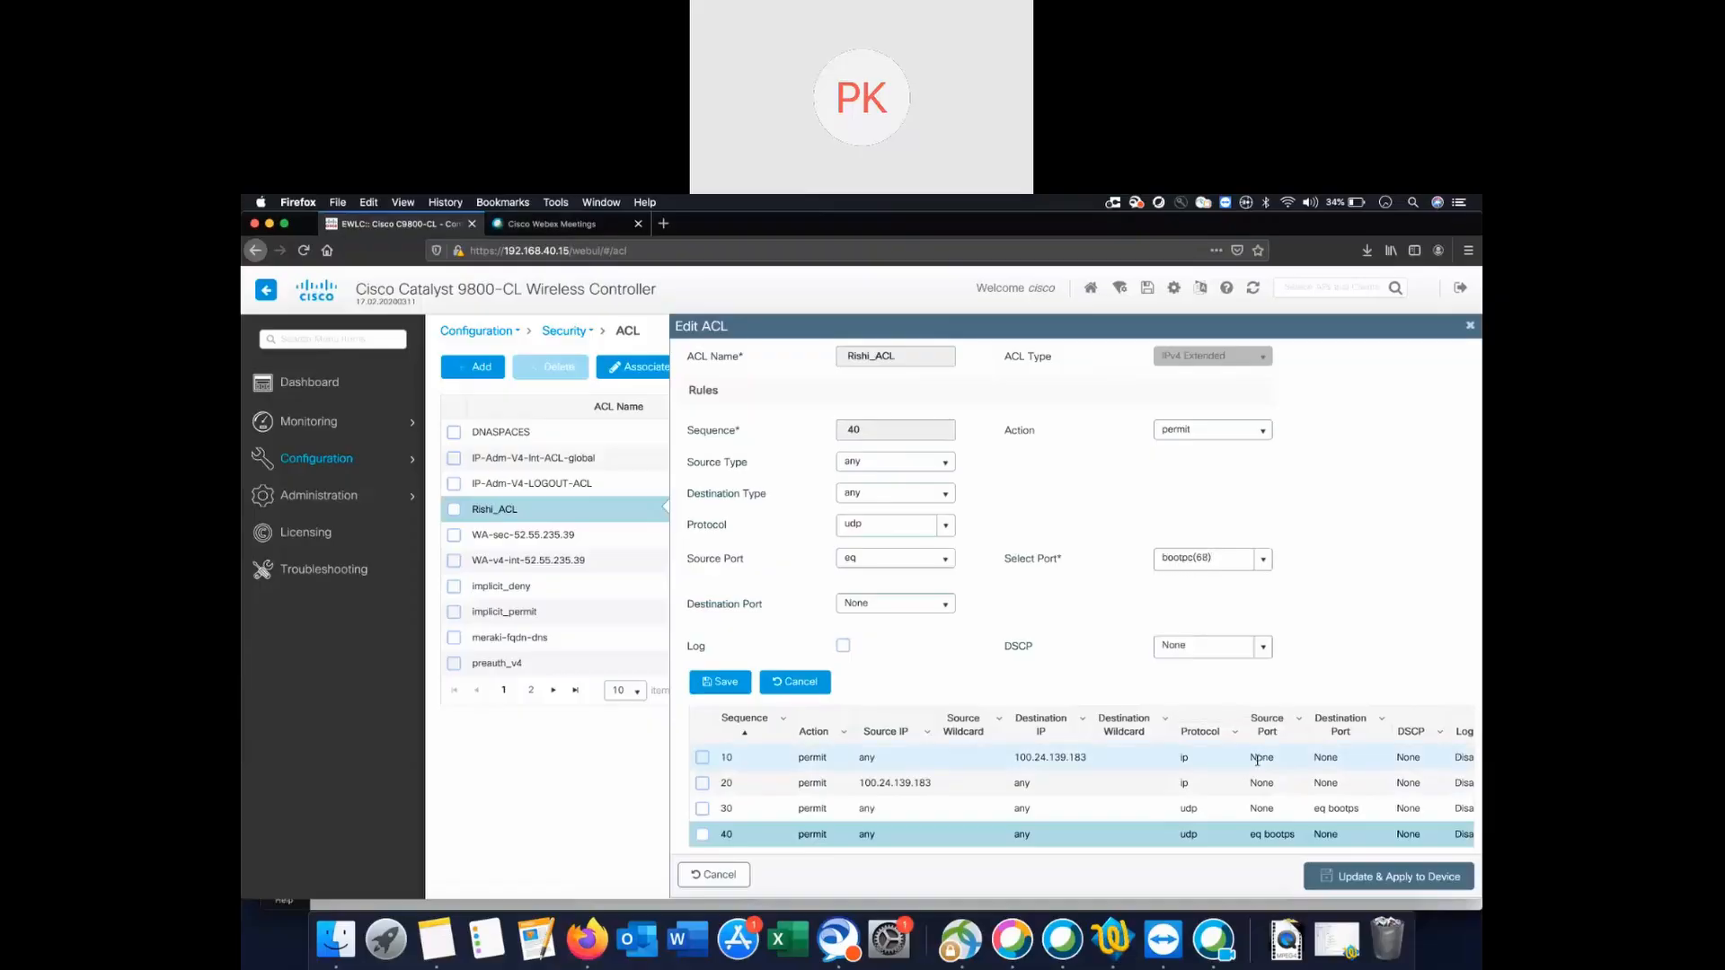
pyautogui.scroll(-2, 1260, 790)
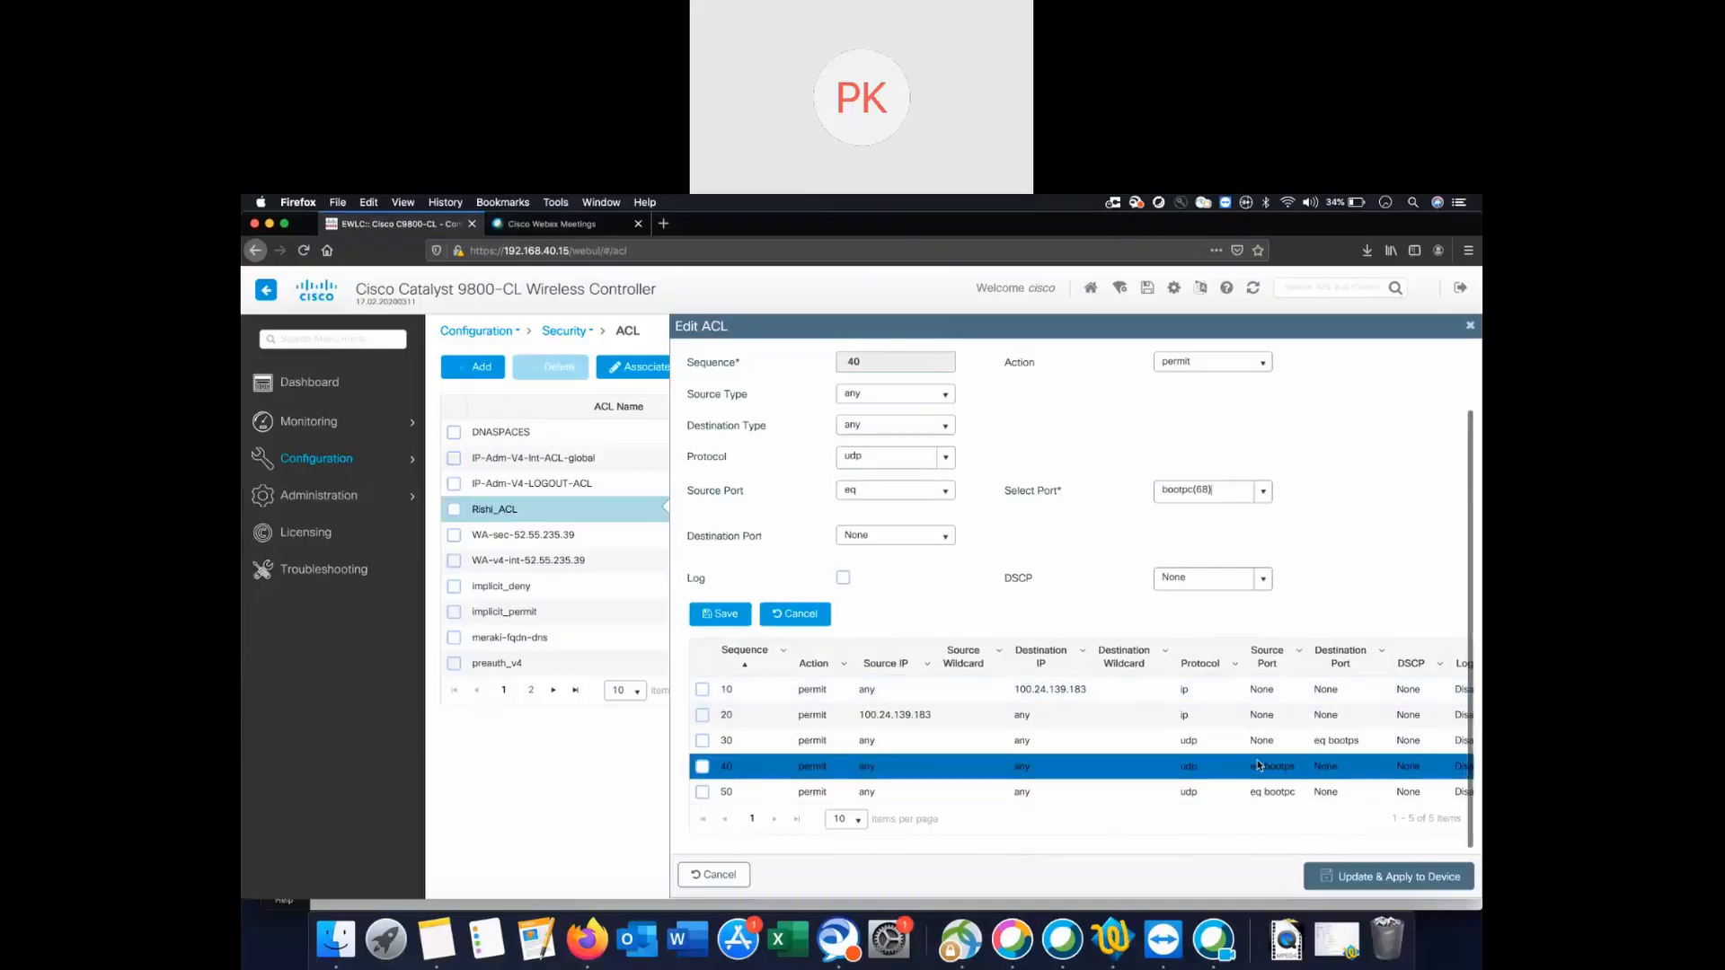
pyautogui.click(720, 617)
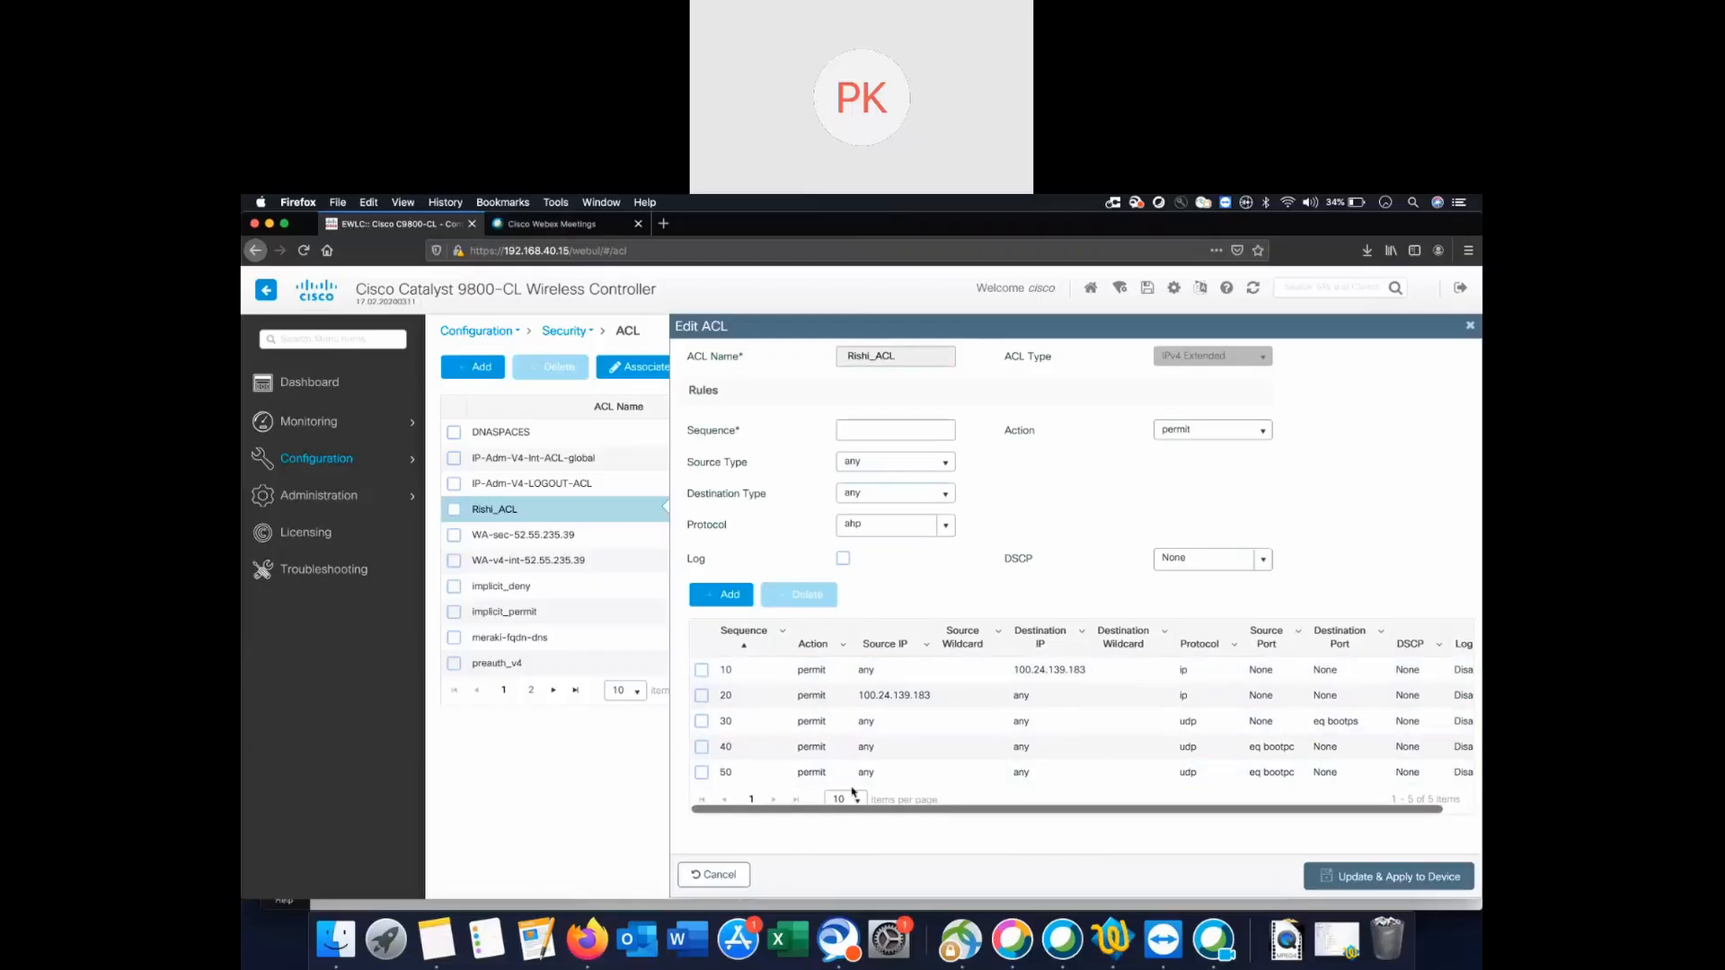
# Change rule 50 to match no source port and destination port eq bootpc (68), then save it.
pyautogui.click(823, 772)
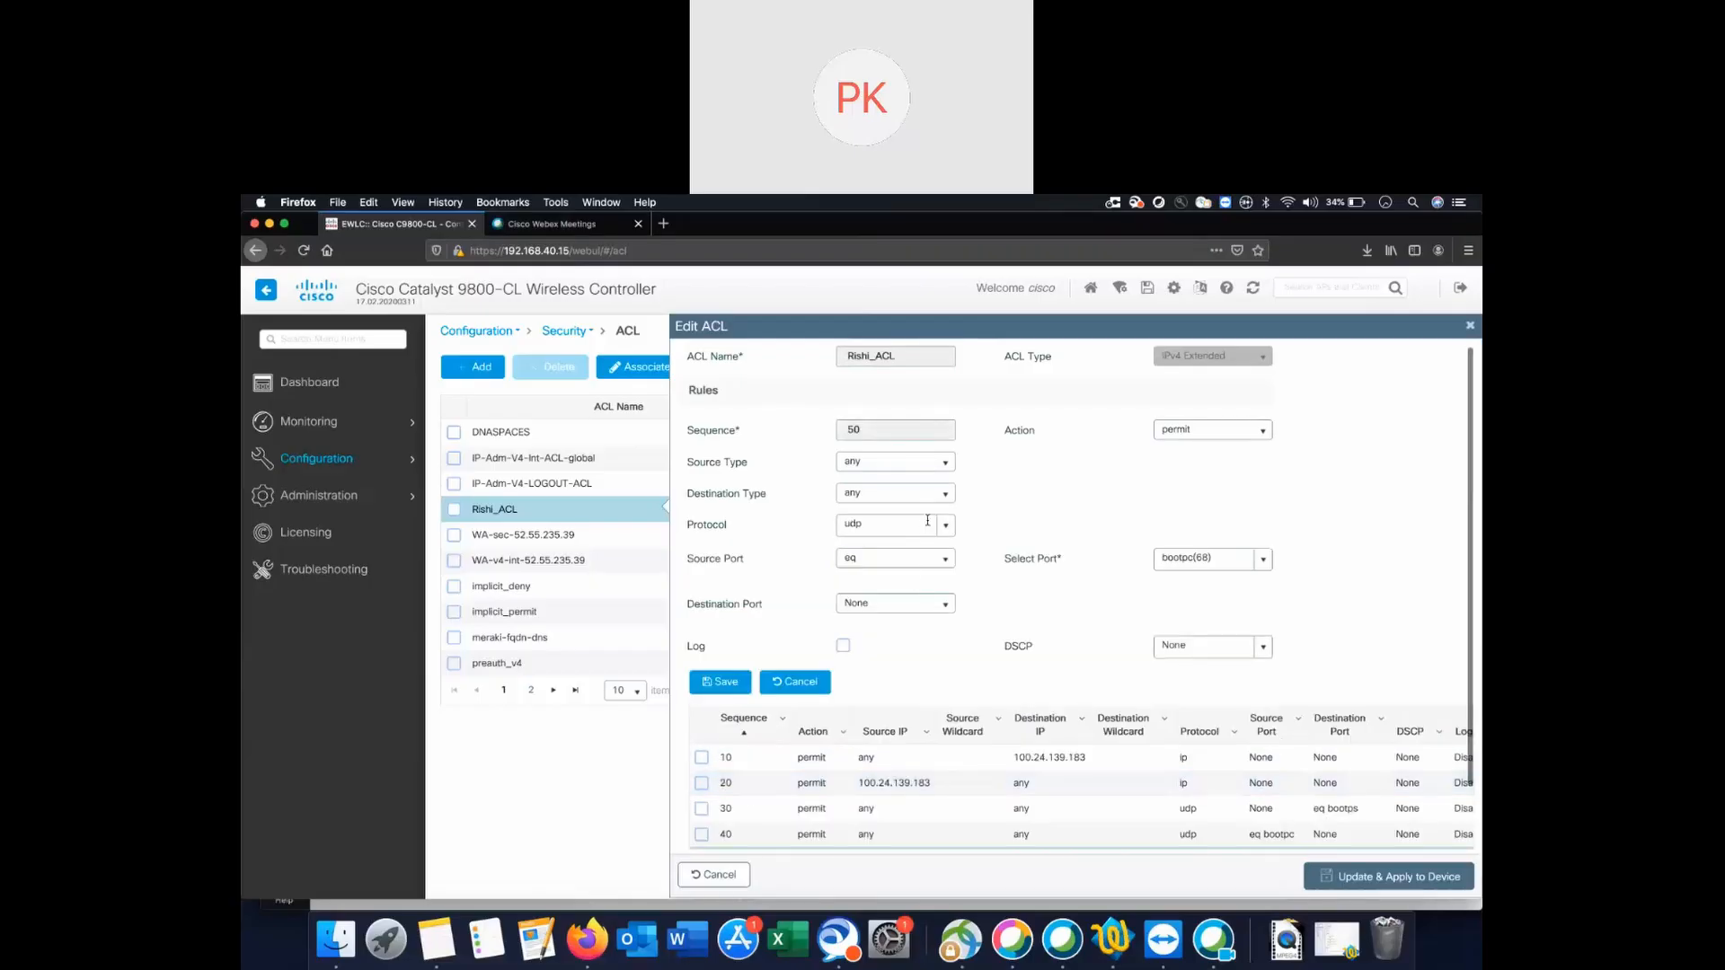
pyautogui.click(945, 559)
pyautogui.click(952, 586)
pyautogui.click(944, 602)
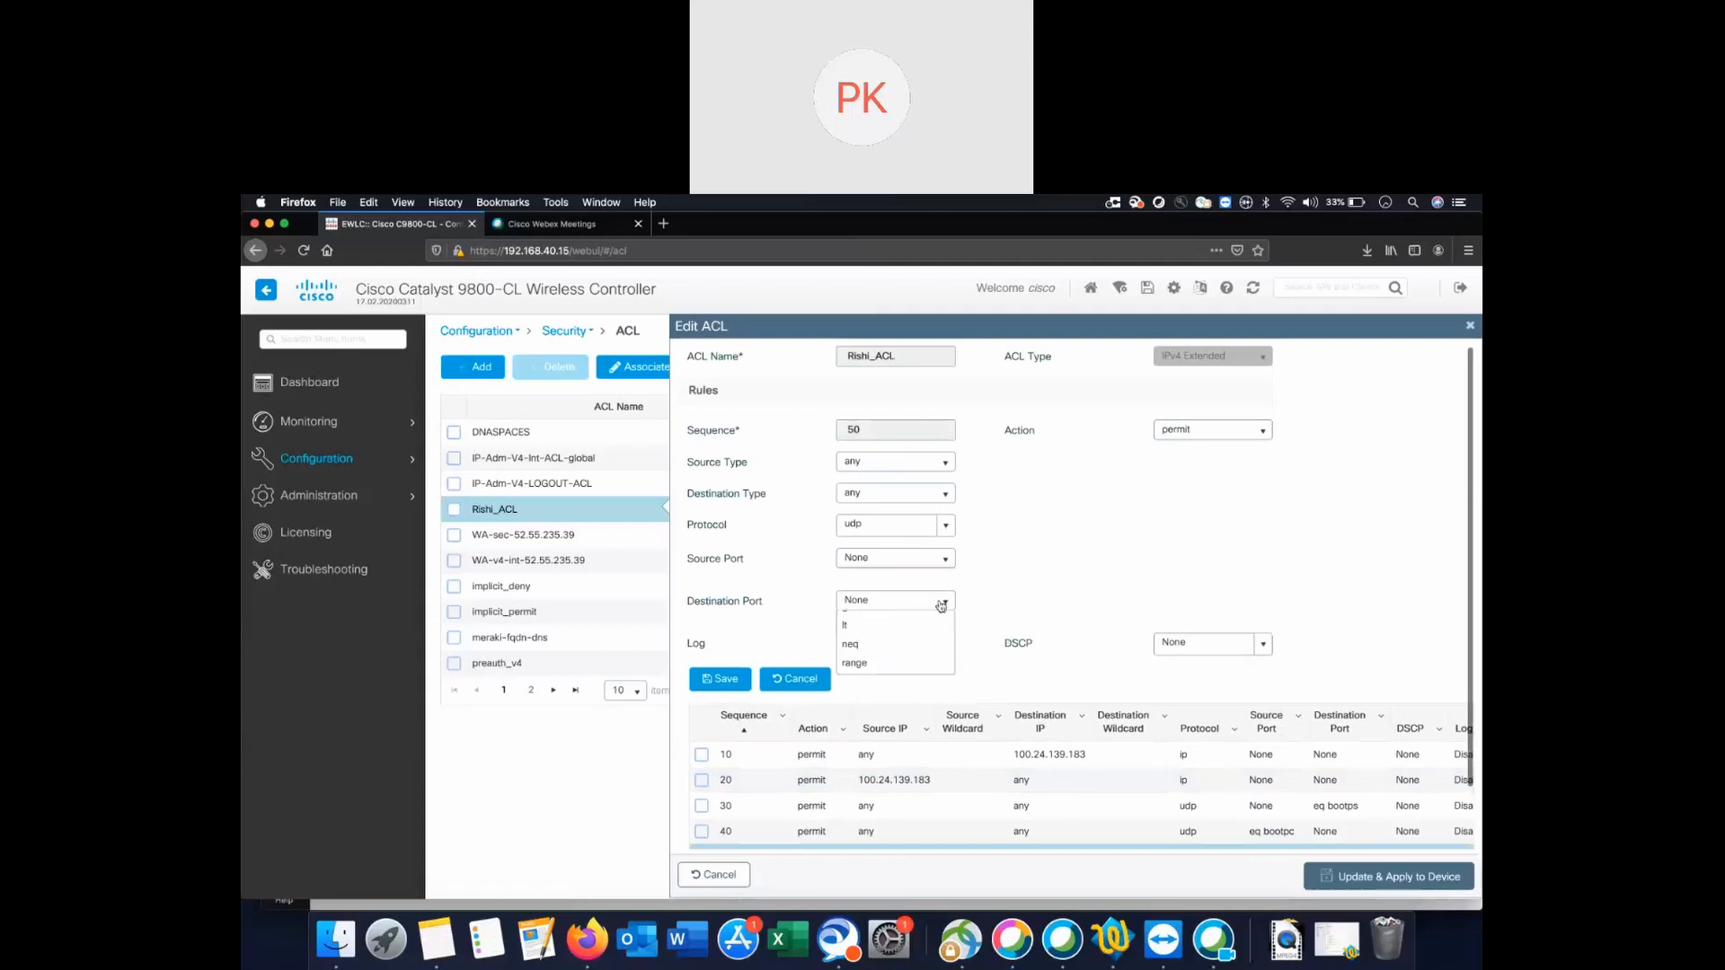
pyautogui.click(878, 644)
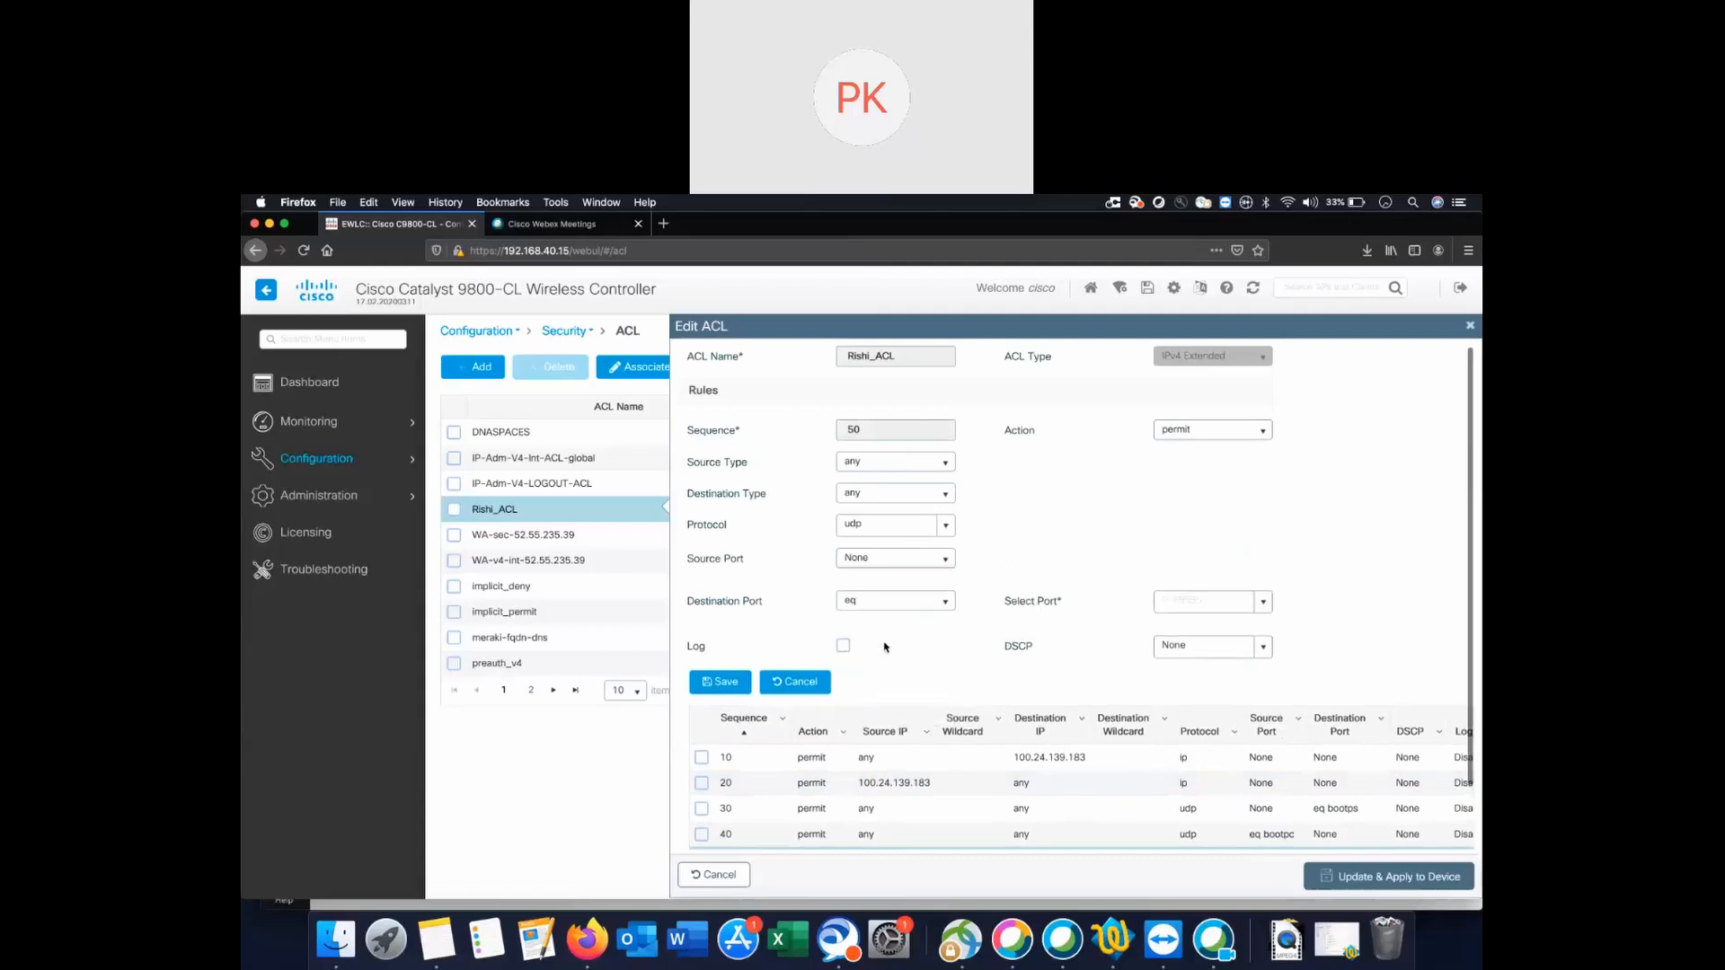
pyautogui.click(1260, 602)
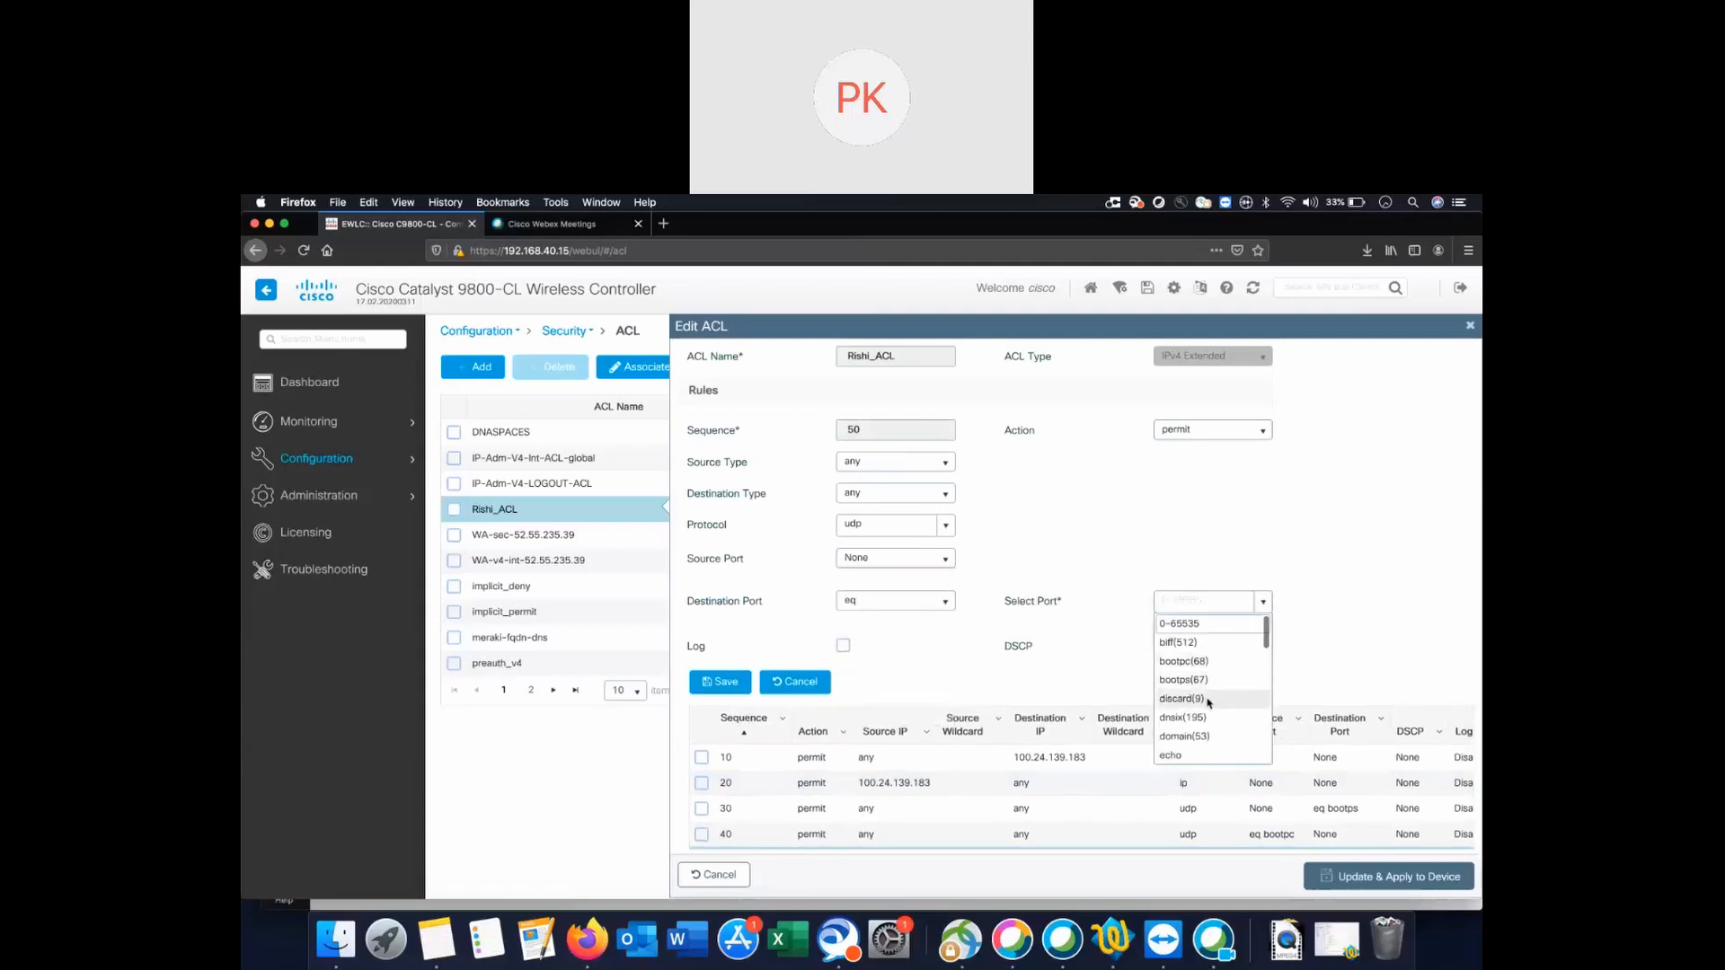
pyautogui.click(1208, 661)
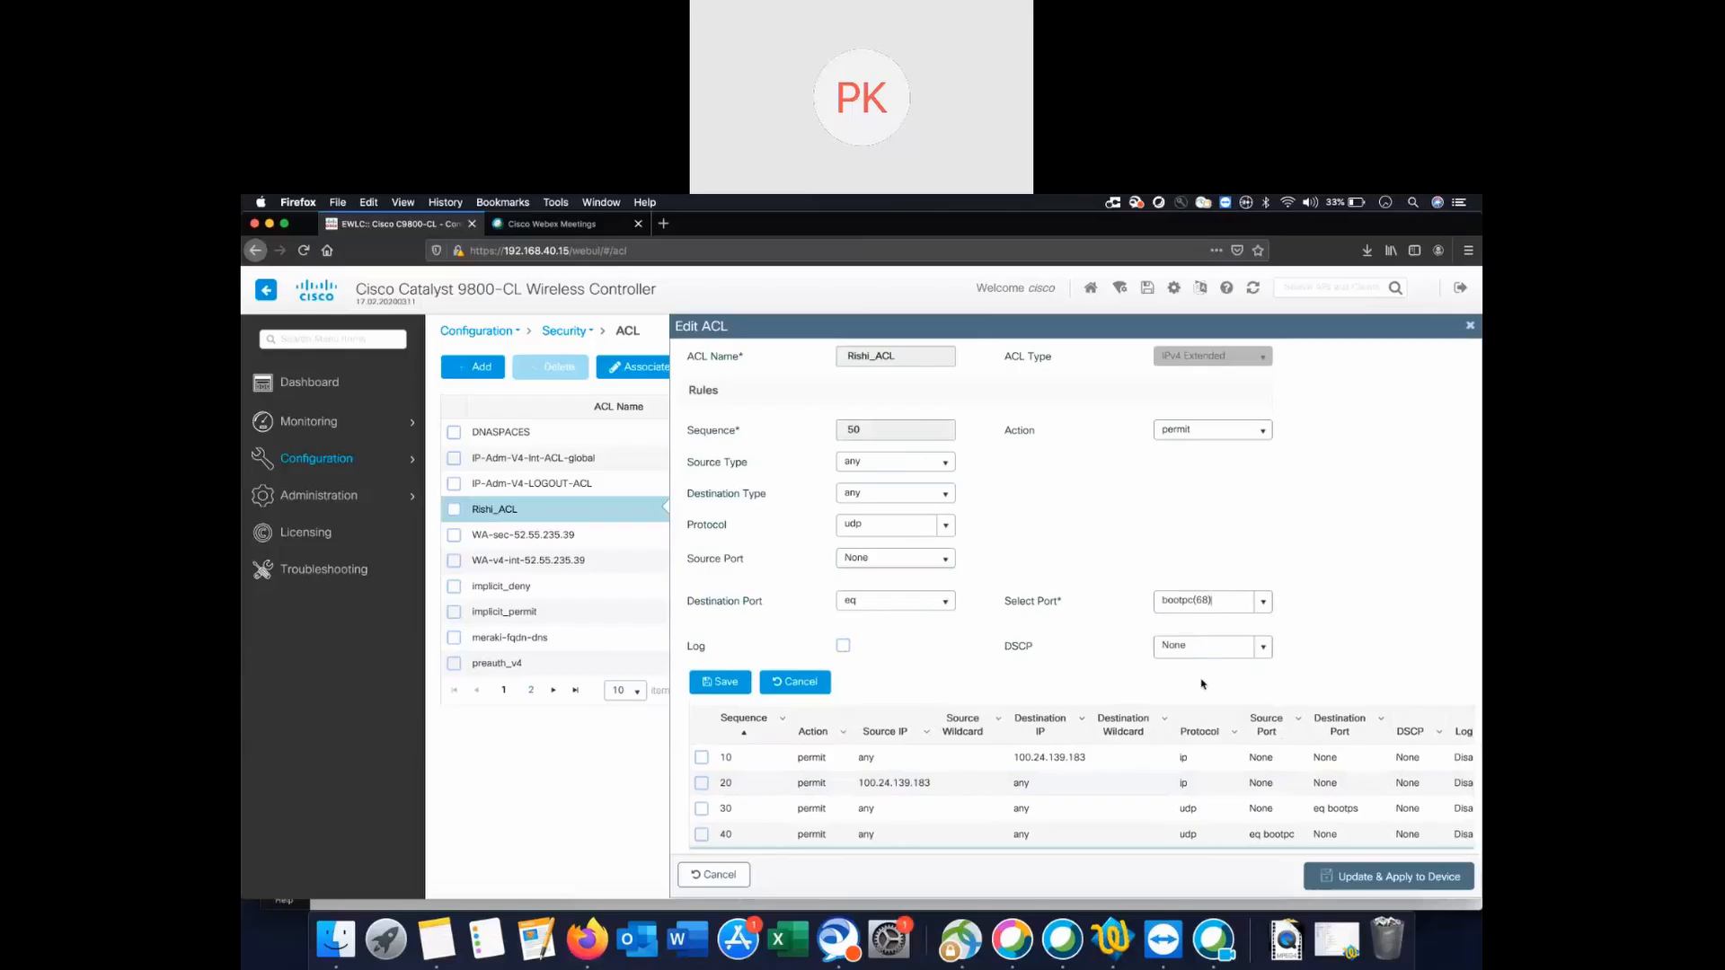
pyautogui.click(719, 682)
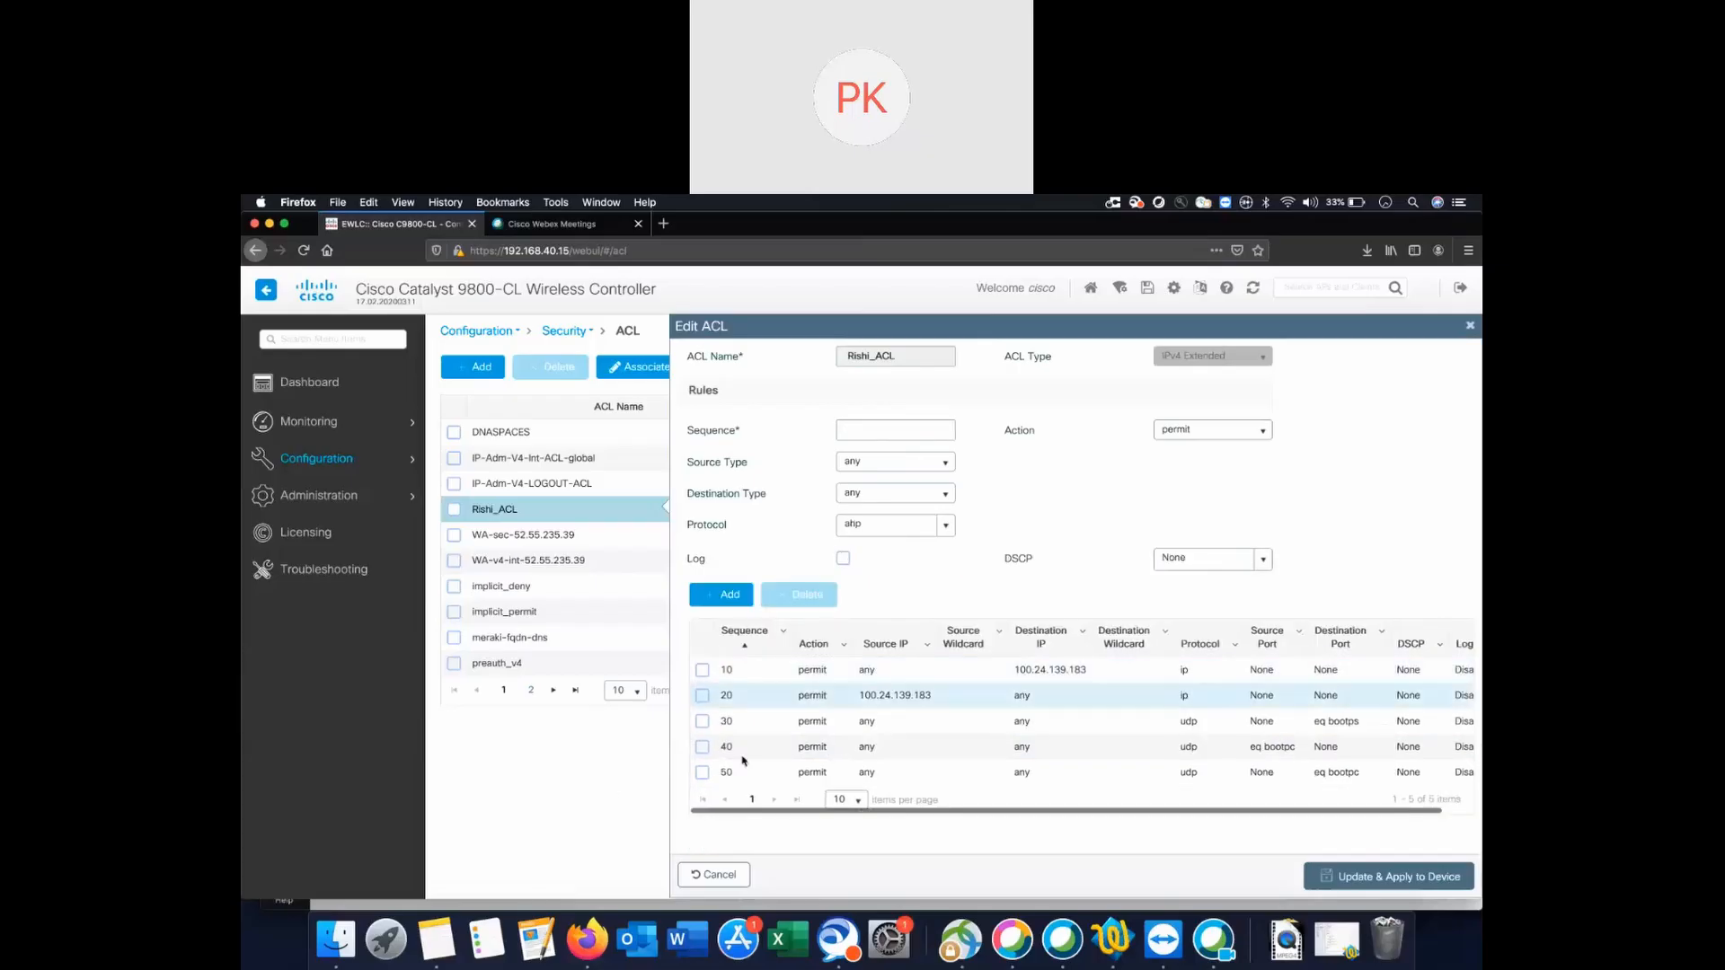
# Start a new rule with sequence number 60 and protocol udp.
pyautogui.click(723, 595)
pyautogui.click(869, 423)
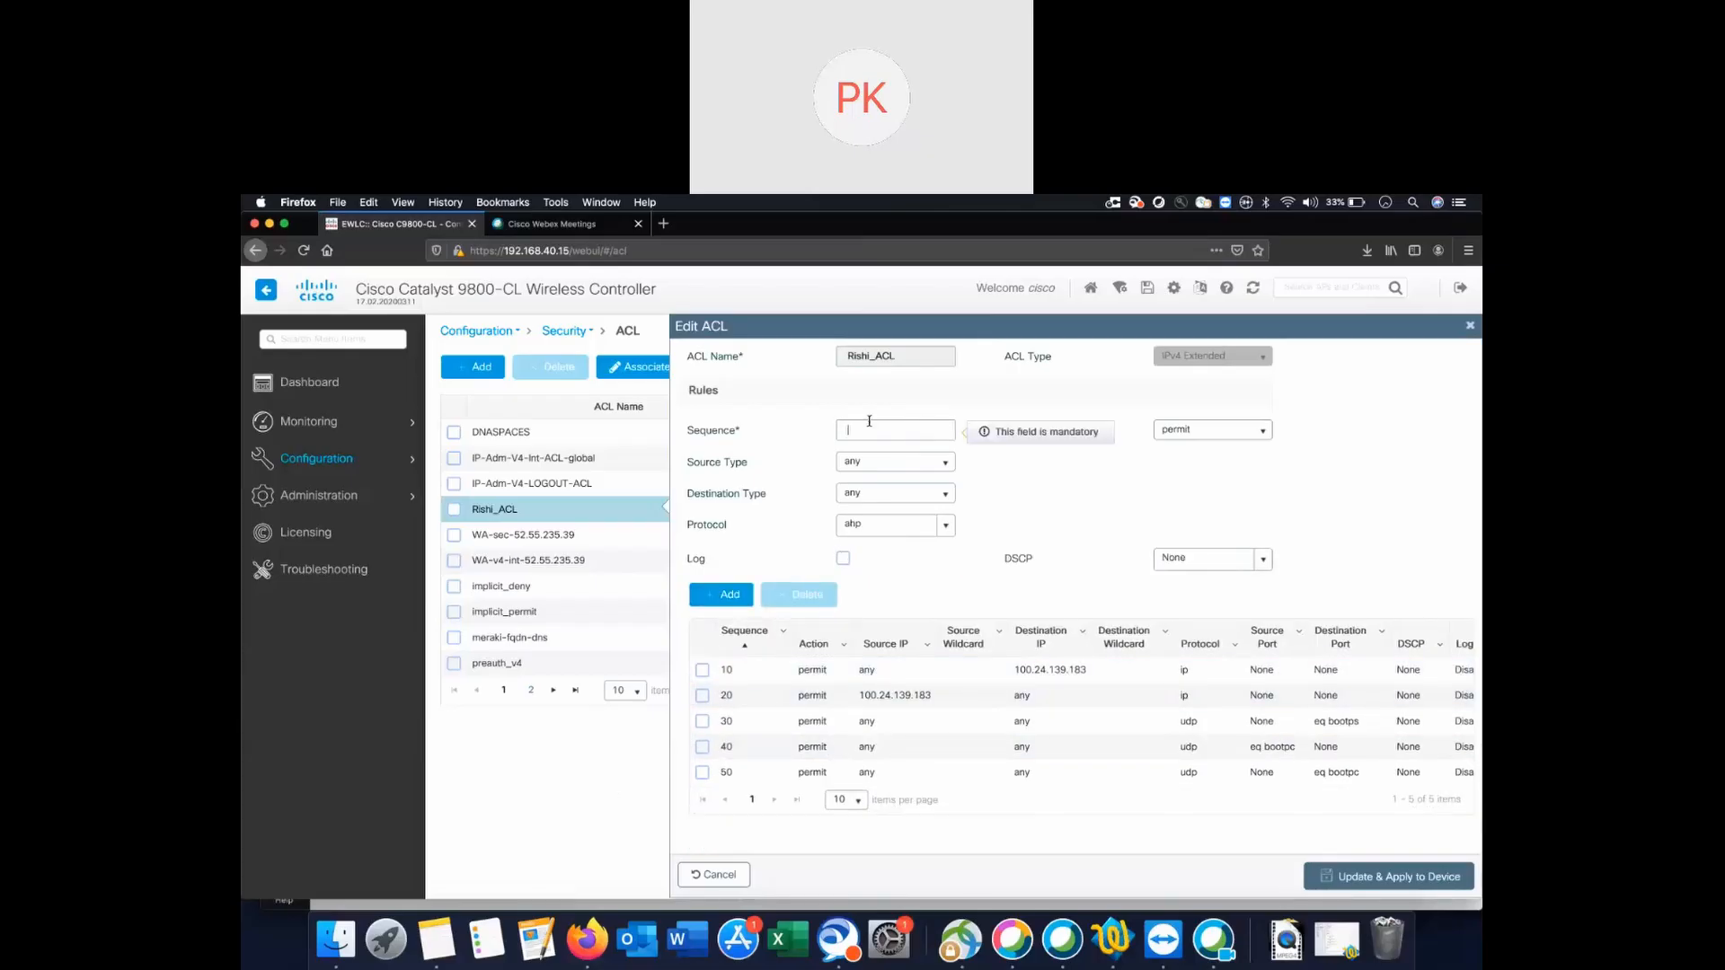
pyautogui.write('60')
pyautogui.click(946, 526)
pyautogui.scroll(-3, 889, 629)
pyautogui.click(870, 676)
# Match source port eq domain (53) and add rule 60 to the ACL.
pyautogui.click(884, 558)
pyautogui.click(870, 598)
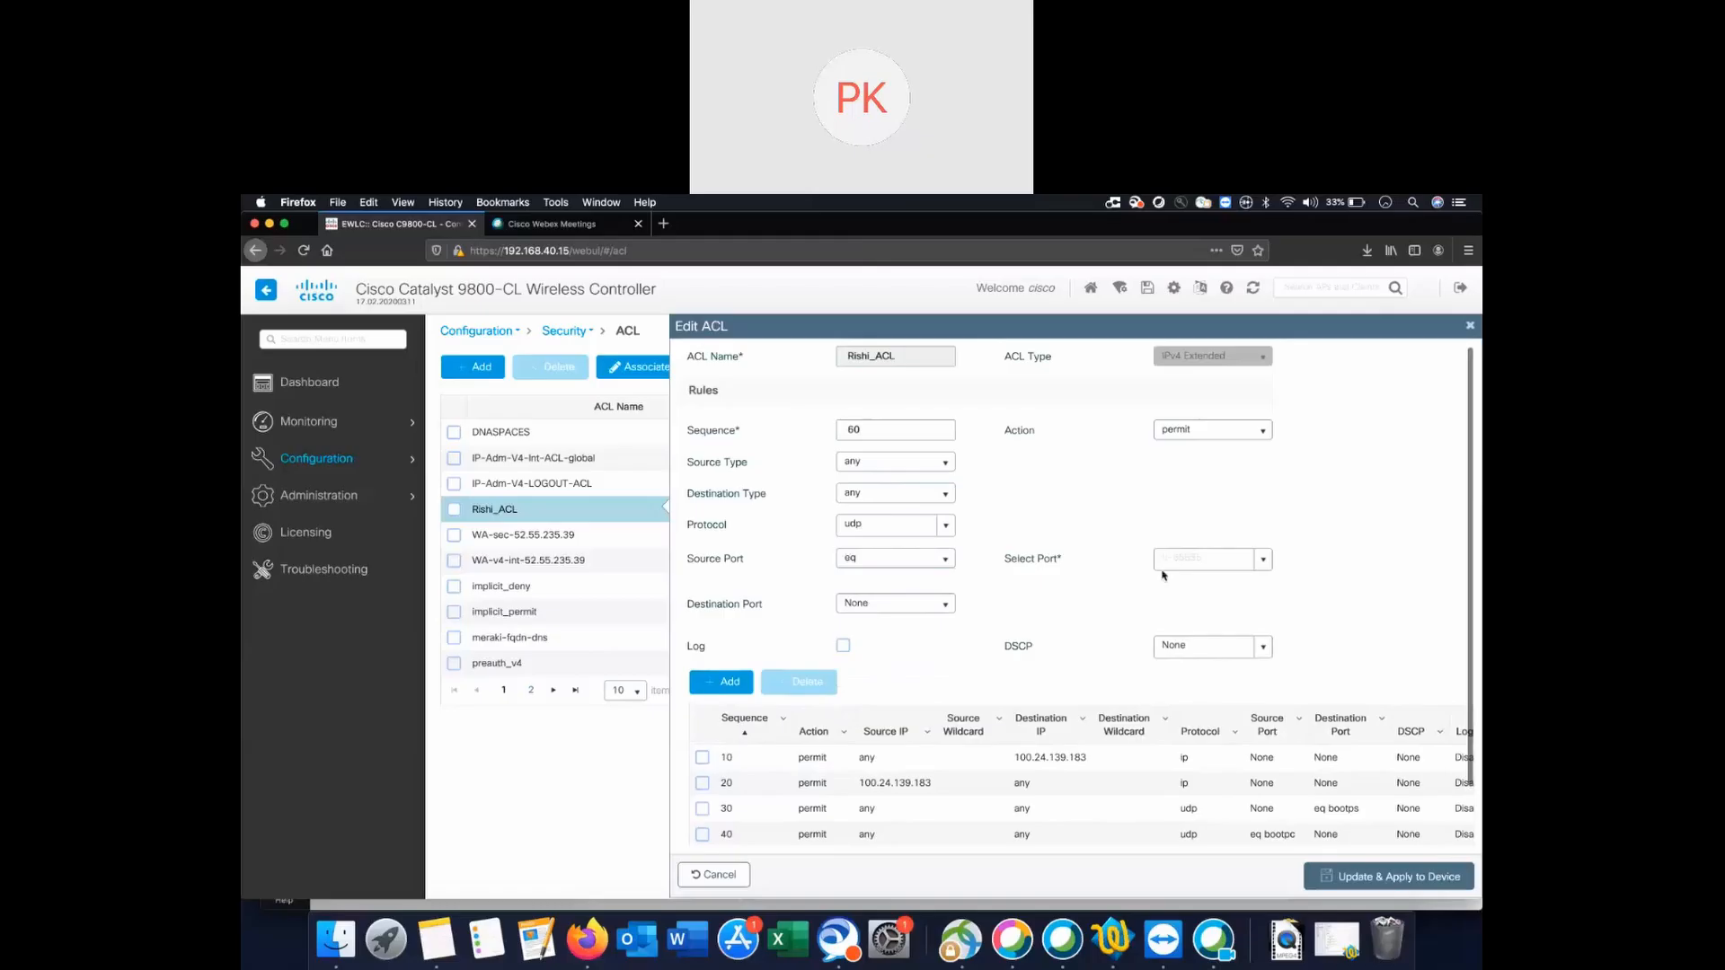
pyautogui.click(1265, 561)
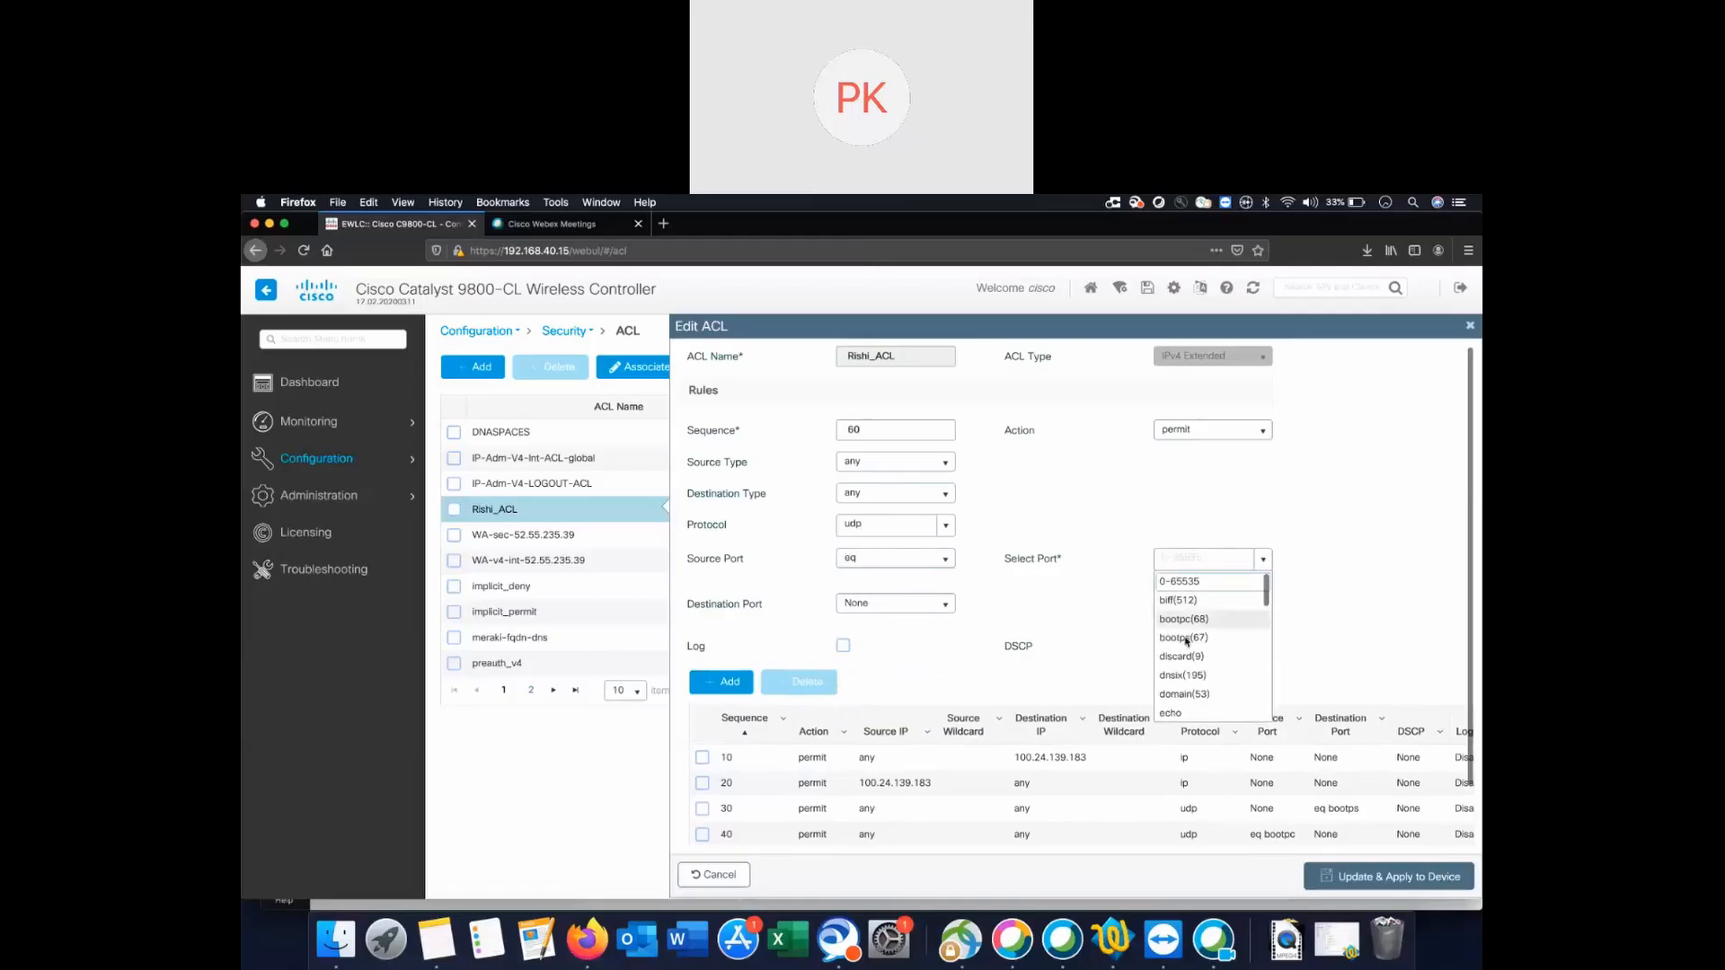
pyautogui.scroll(-10, 1189, 697)
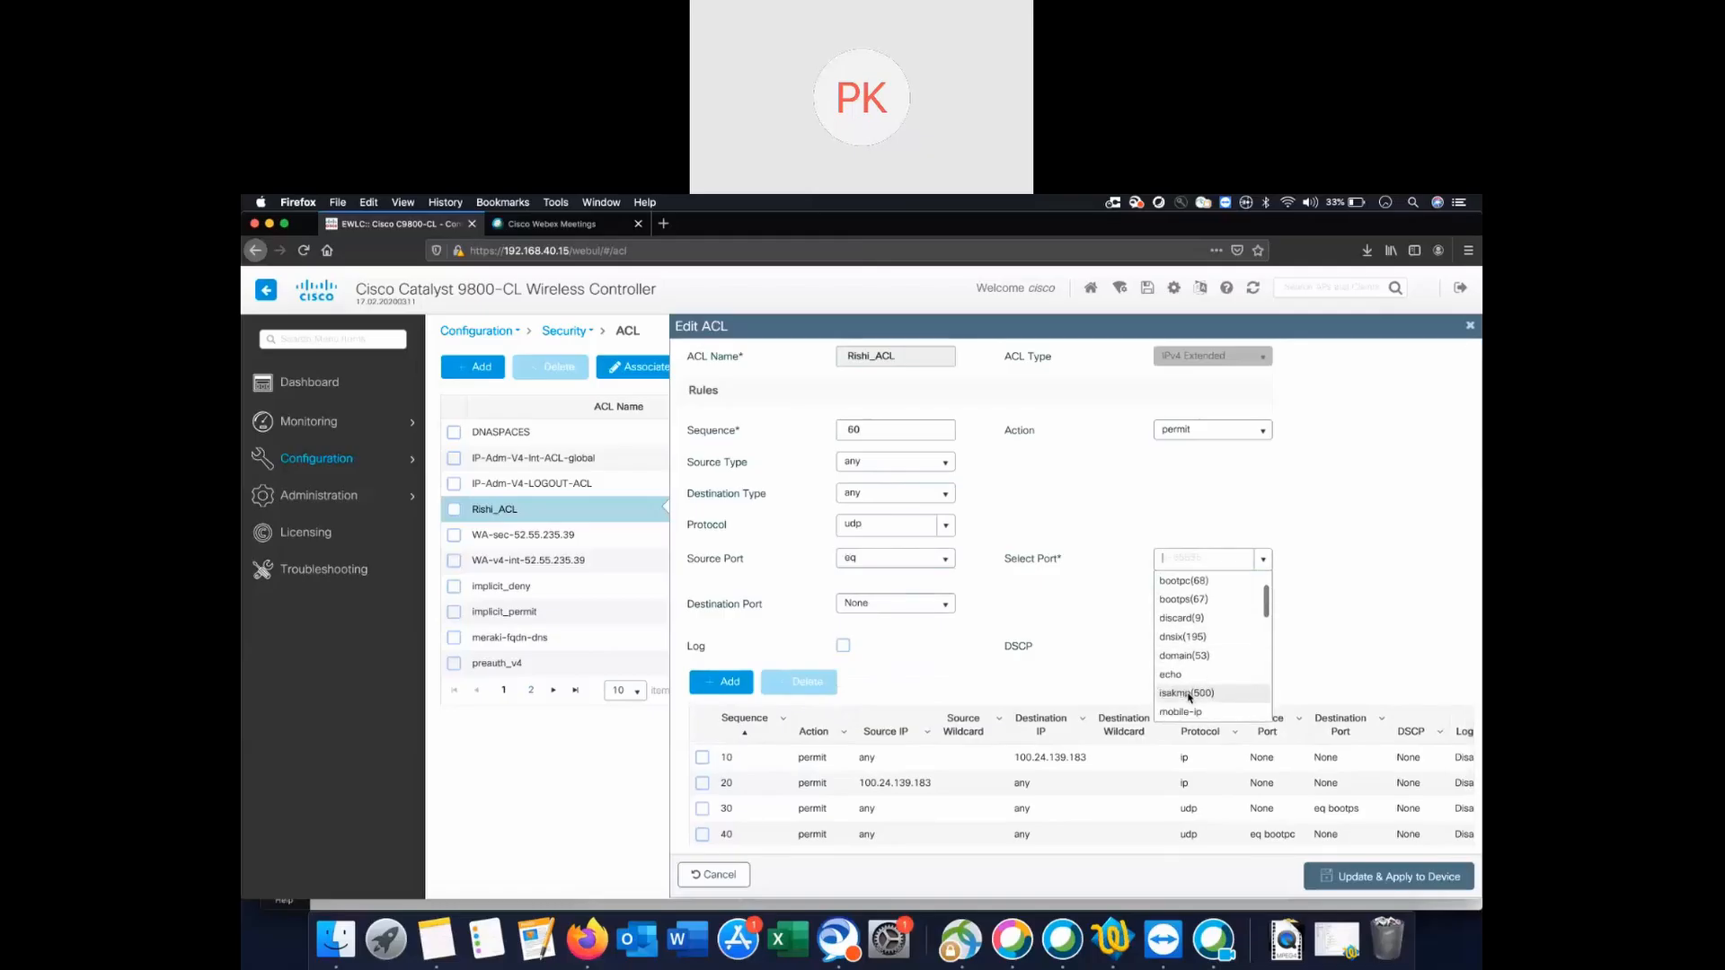
pyautogui.scroll(5, 1194, 648)
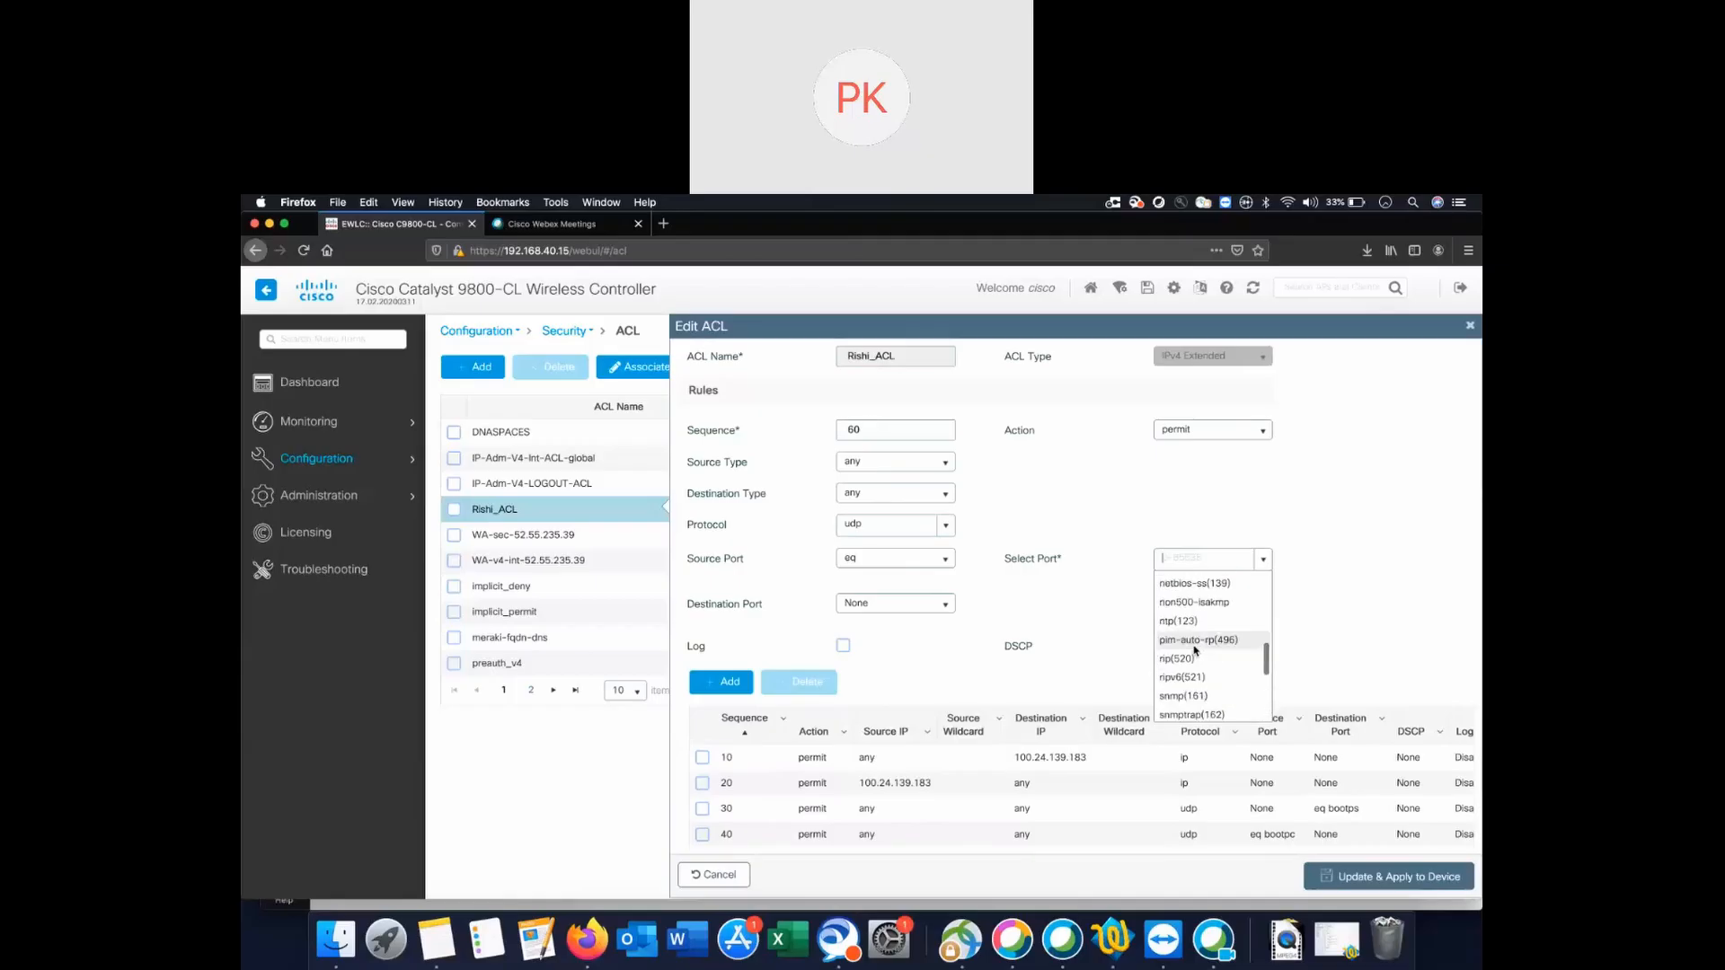
pyautogui.click(1184, 596)
pyautogui.click(709, 679)
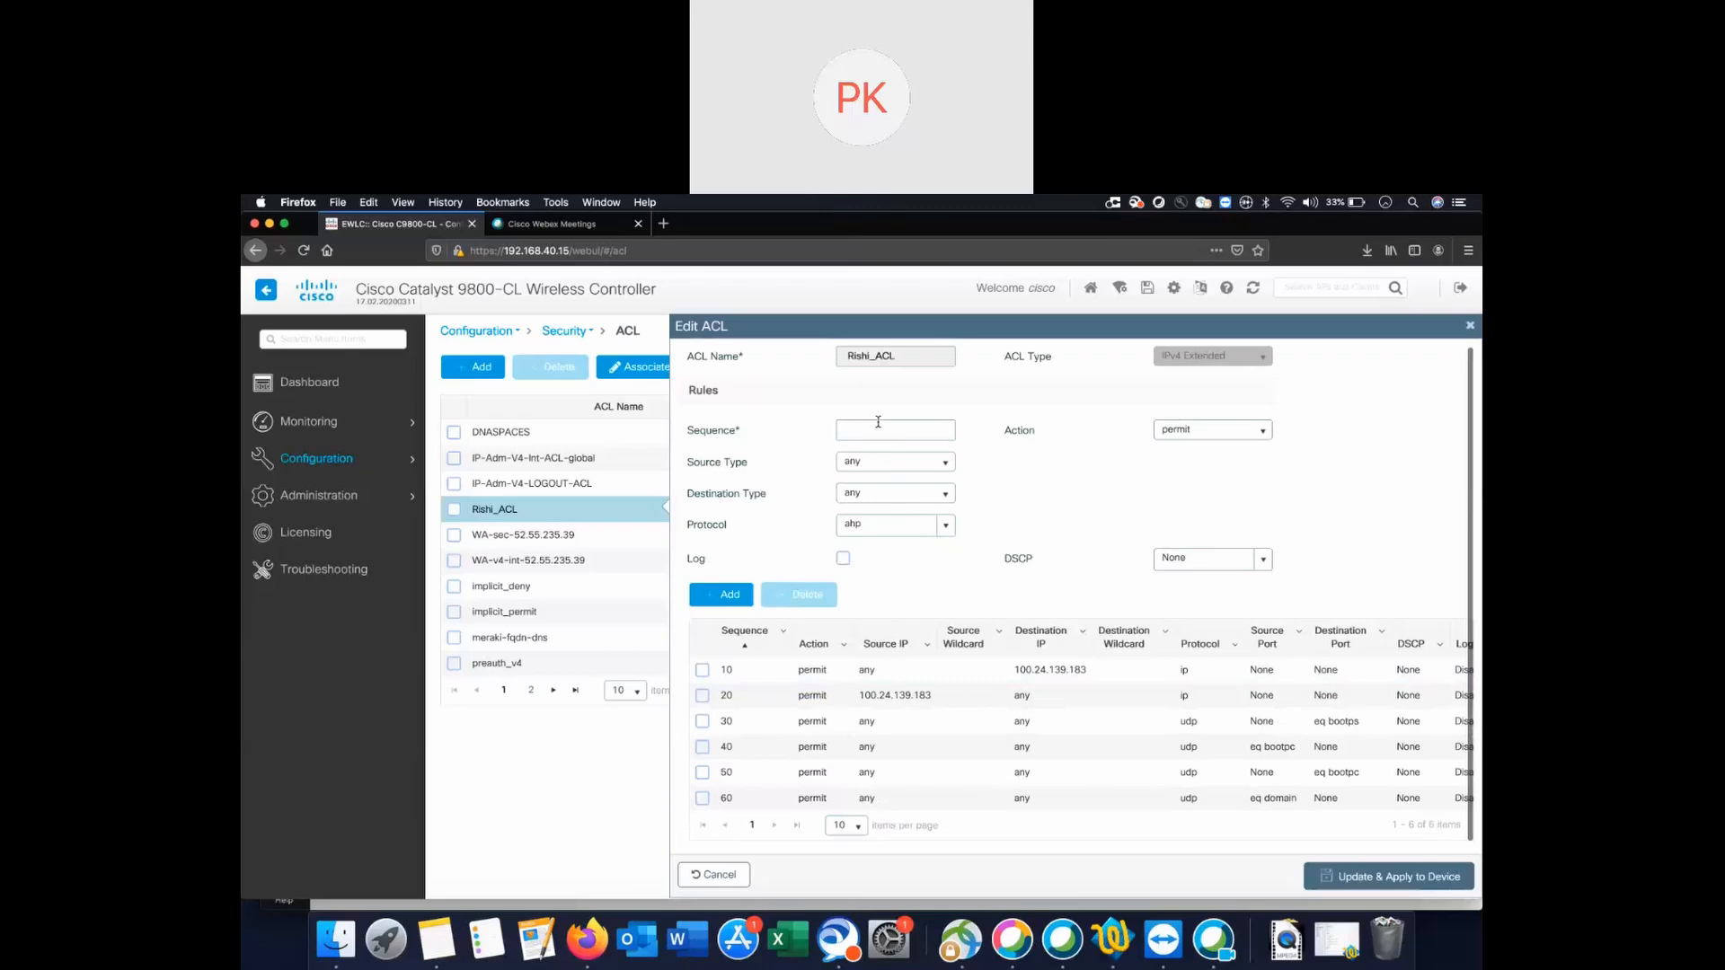
# Set the new rule's protocol to udp with no source port match.
pyautogui.click(945, 526)
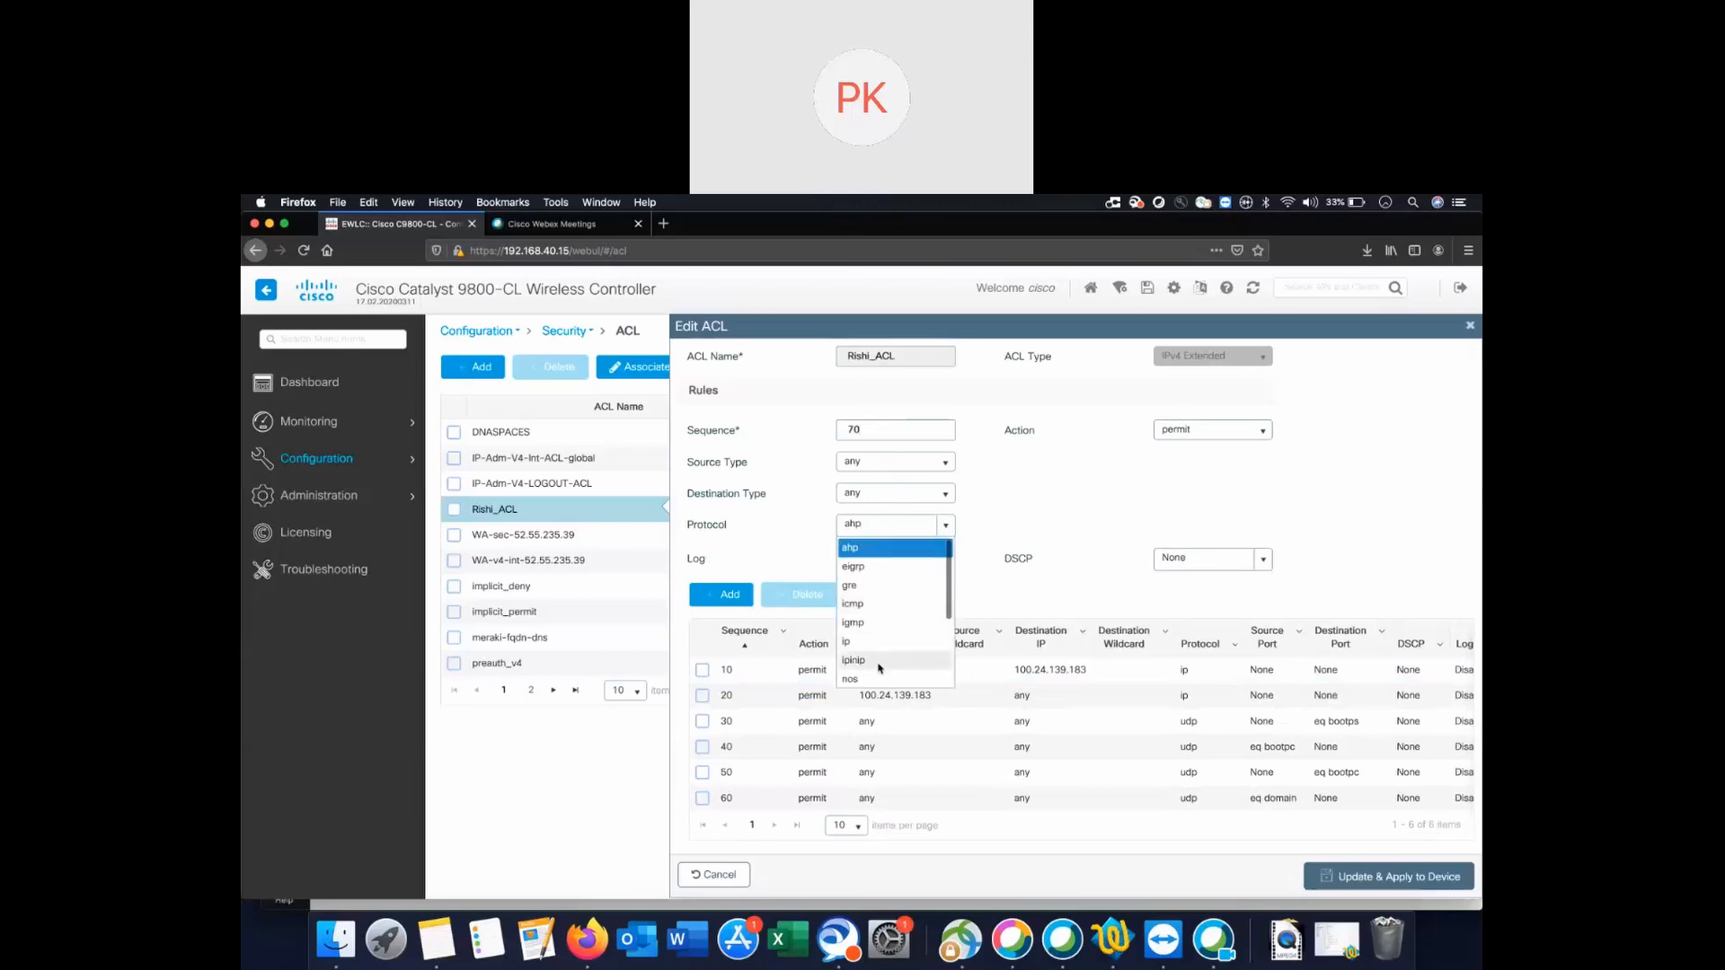
pyautogui.click(860, 686)
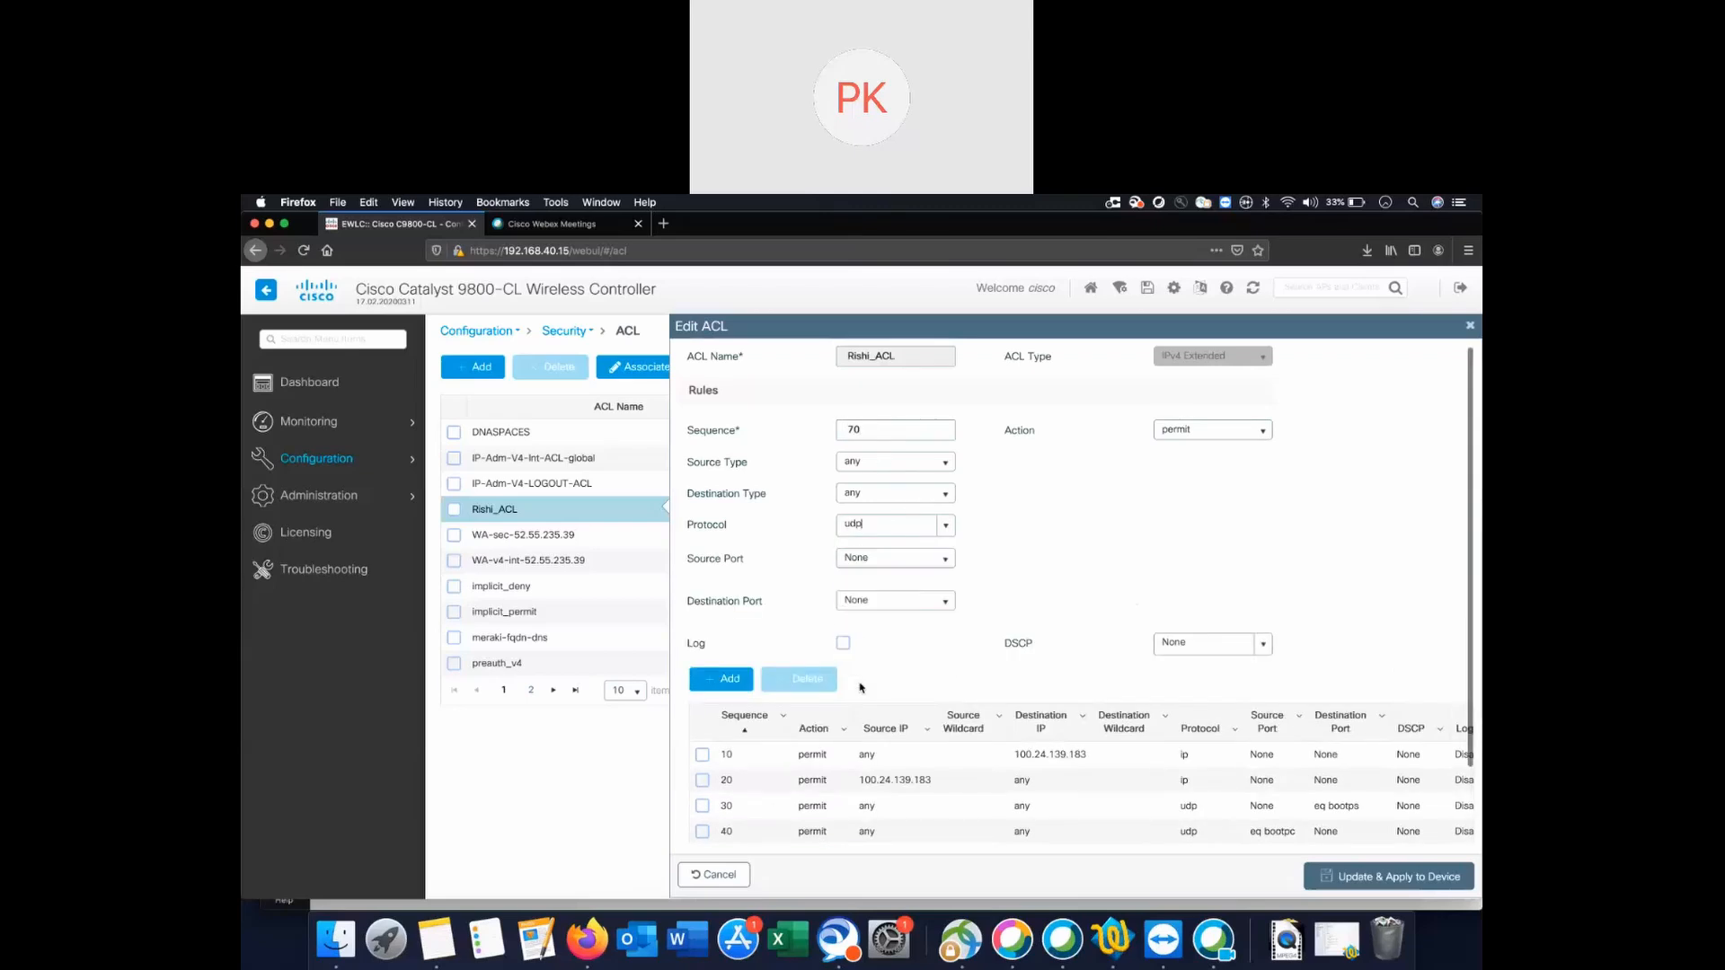
pyautogui.click(944, 558)
pyautogui.click(882, 598)
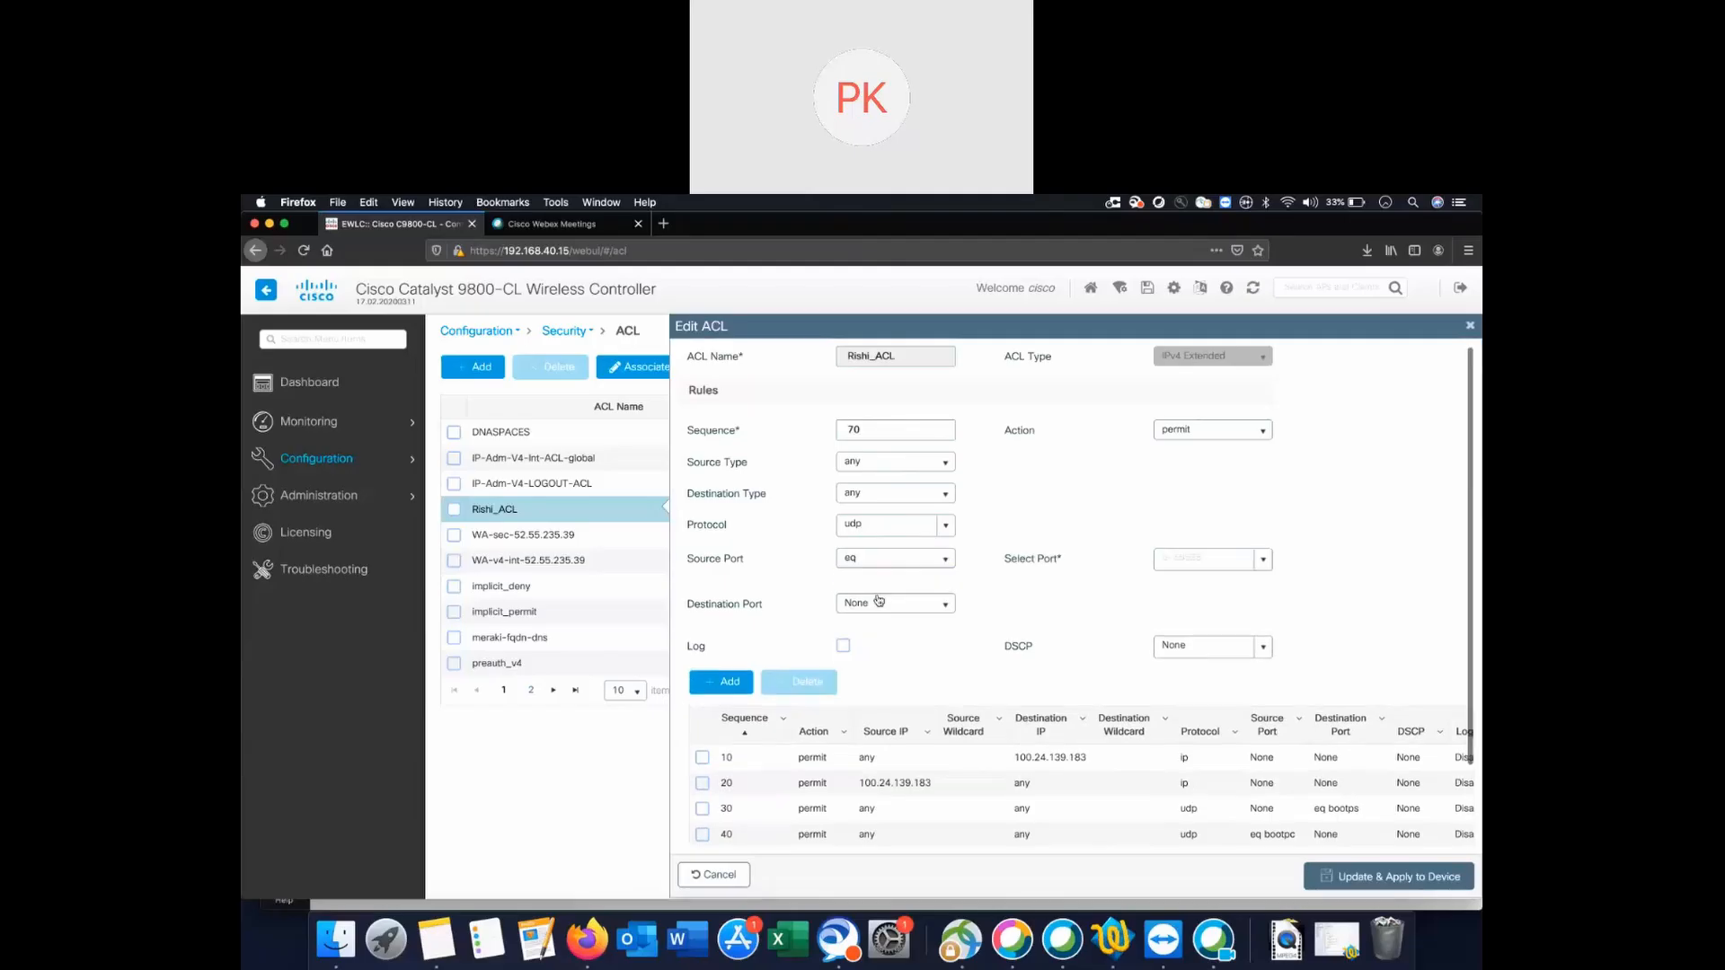
pyautogui.click(1263, 560)
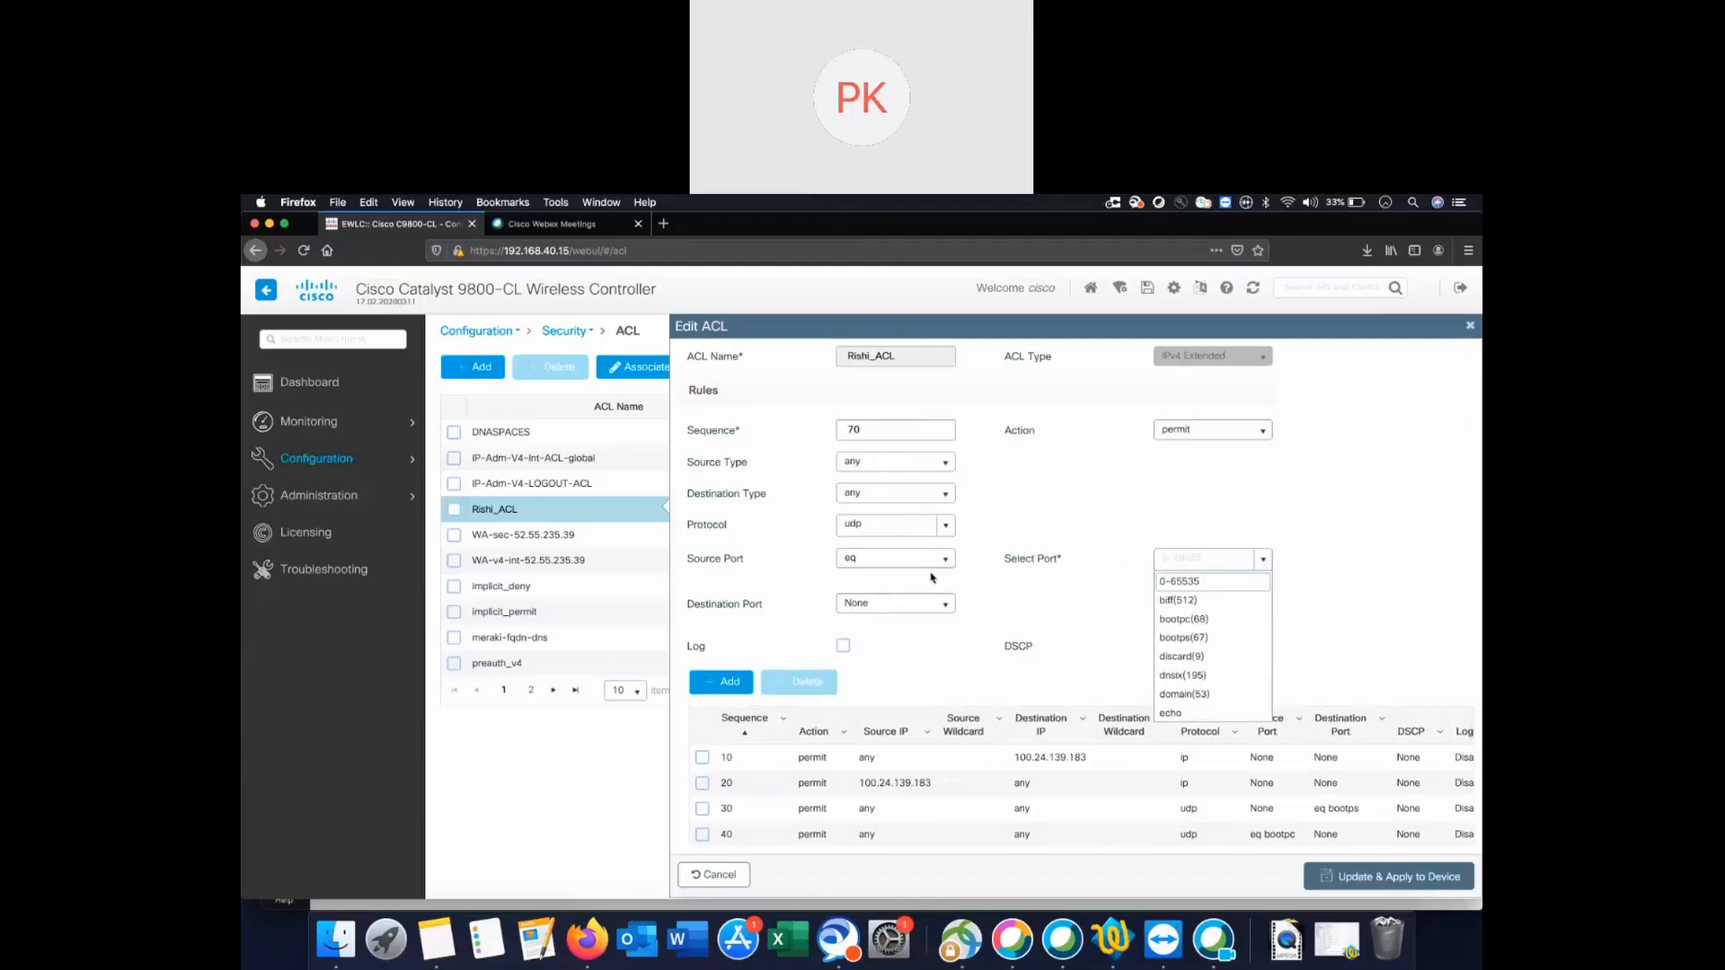
pyautogui.click(898, 559)
pyautogui.click(909, 579)
# Match destination port eq domain (53) and add the DNS rule as sequence 70.
pyautogui.click(907, 601)
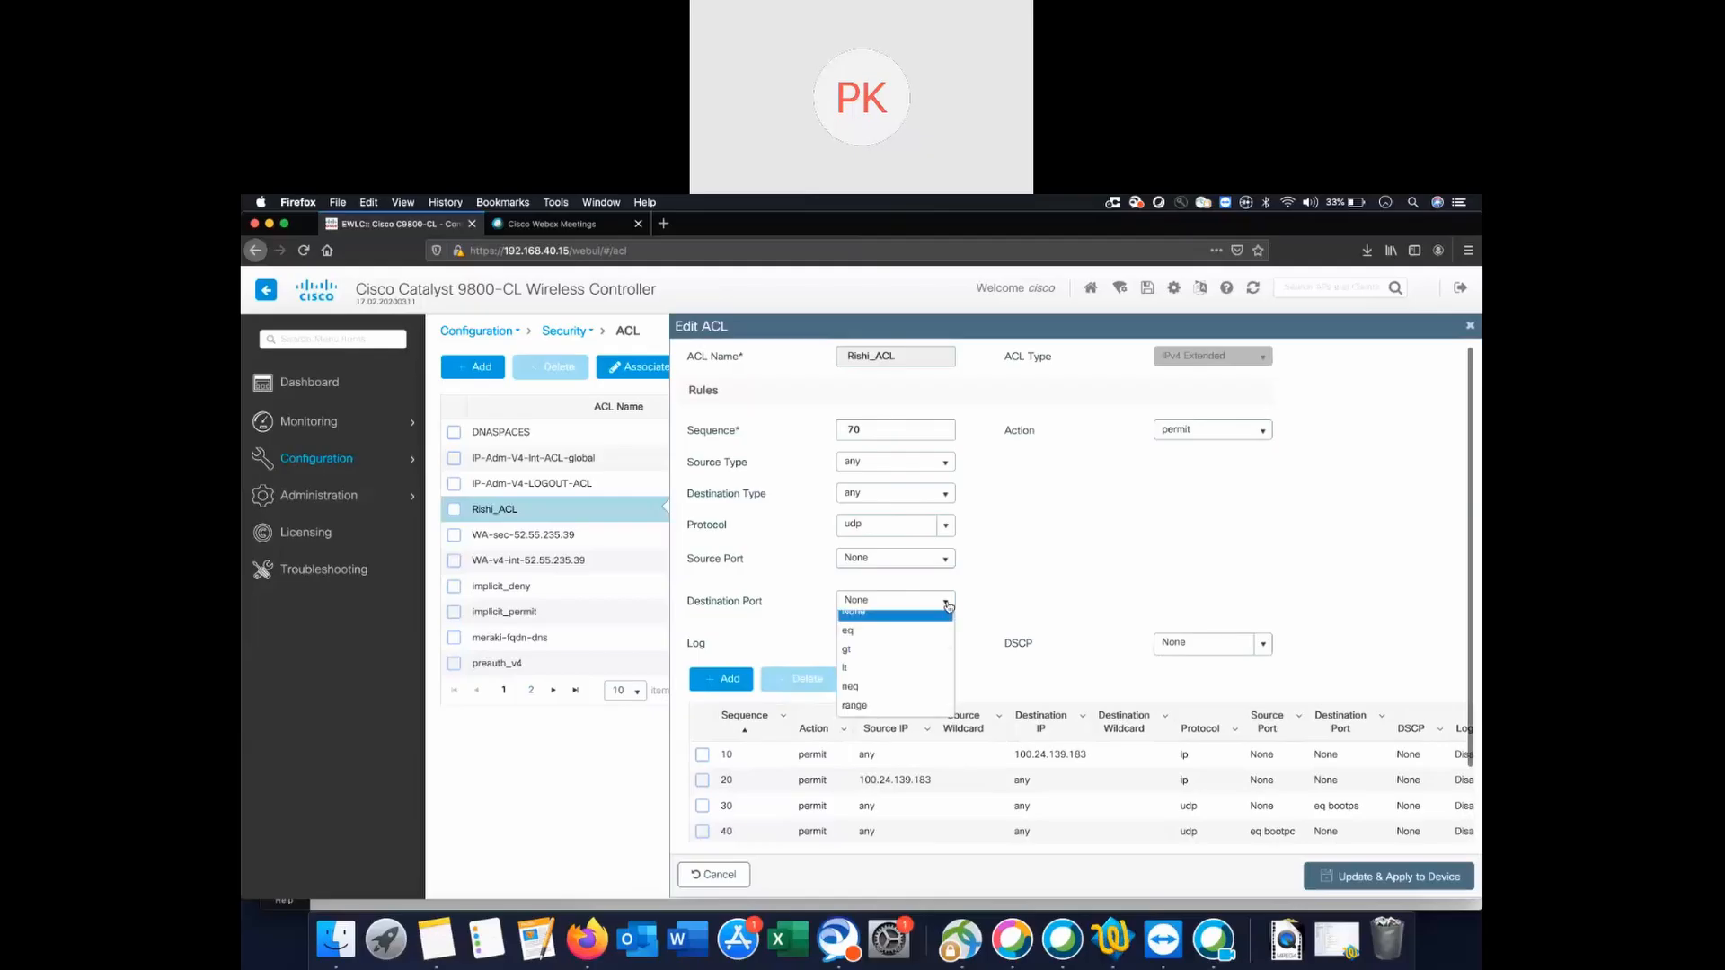
pyautogui.click(890, 641)
pyautogui.click(1263, 601)
pyautogui.scroll(-5, 1201, 665)
pyautogui.scroll(2, 1201, 665)
pyautogui.scroll(2, 1200, 669)
pyautogui.scroll(-2, 1200, 669)
pyautogui.scroll(5, 1200, 670)
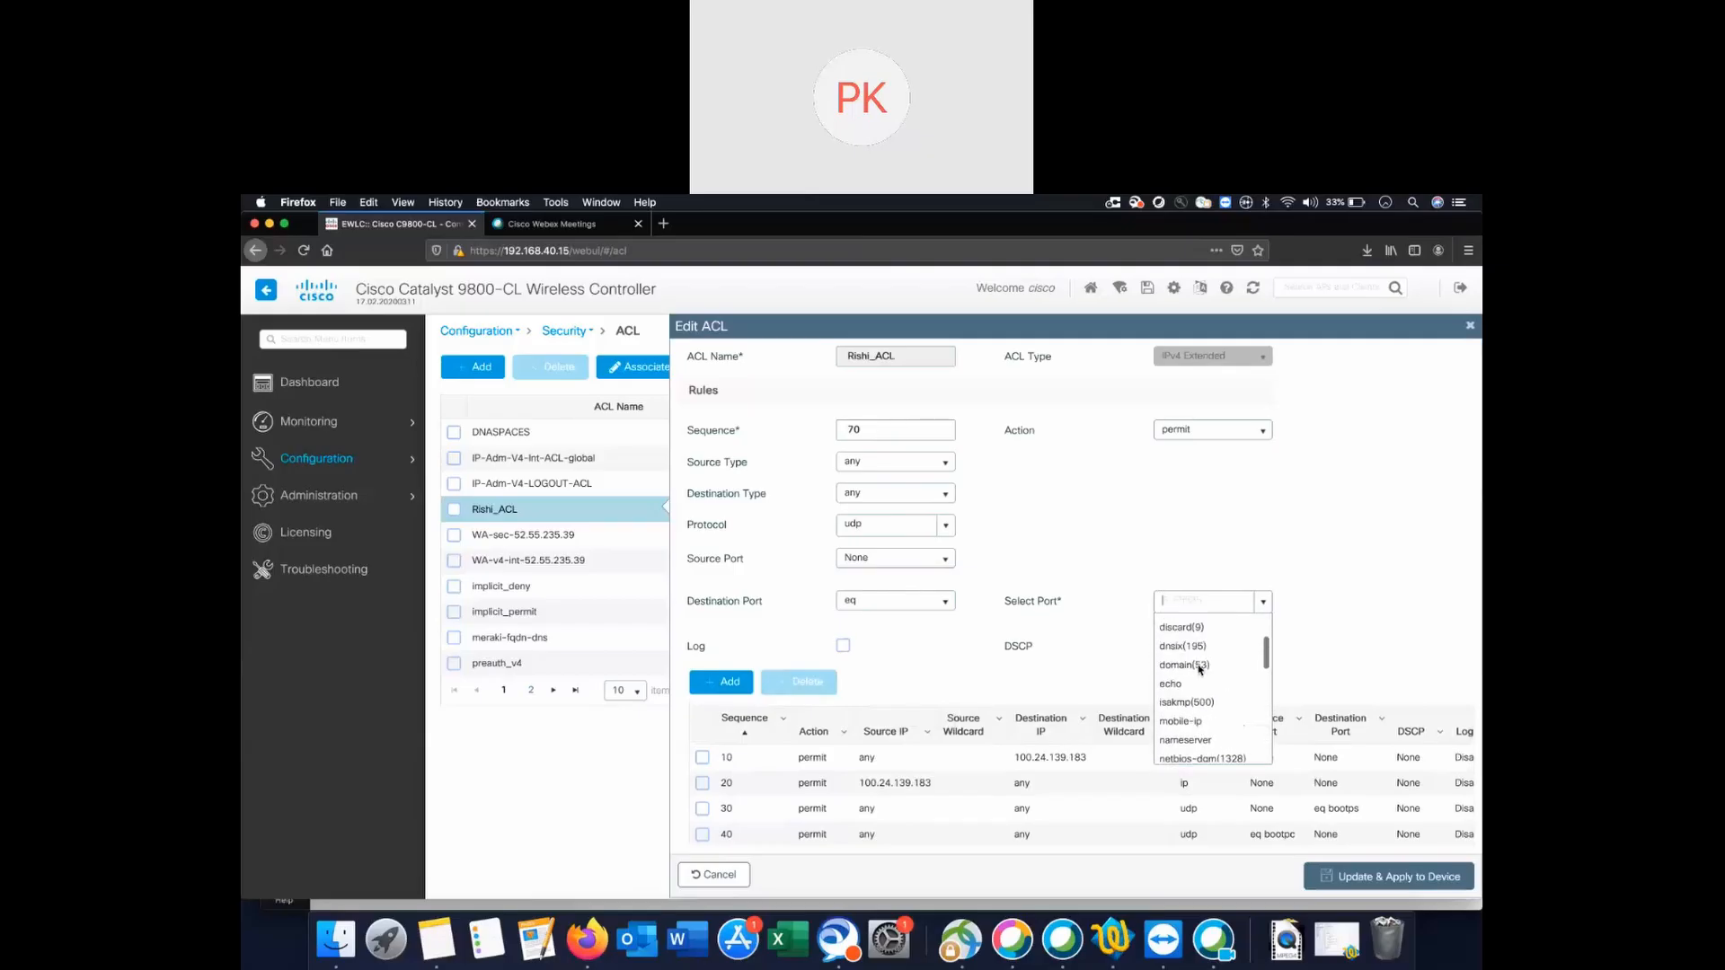
pyautogui.click(1200, 666)
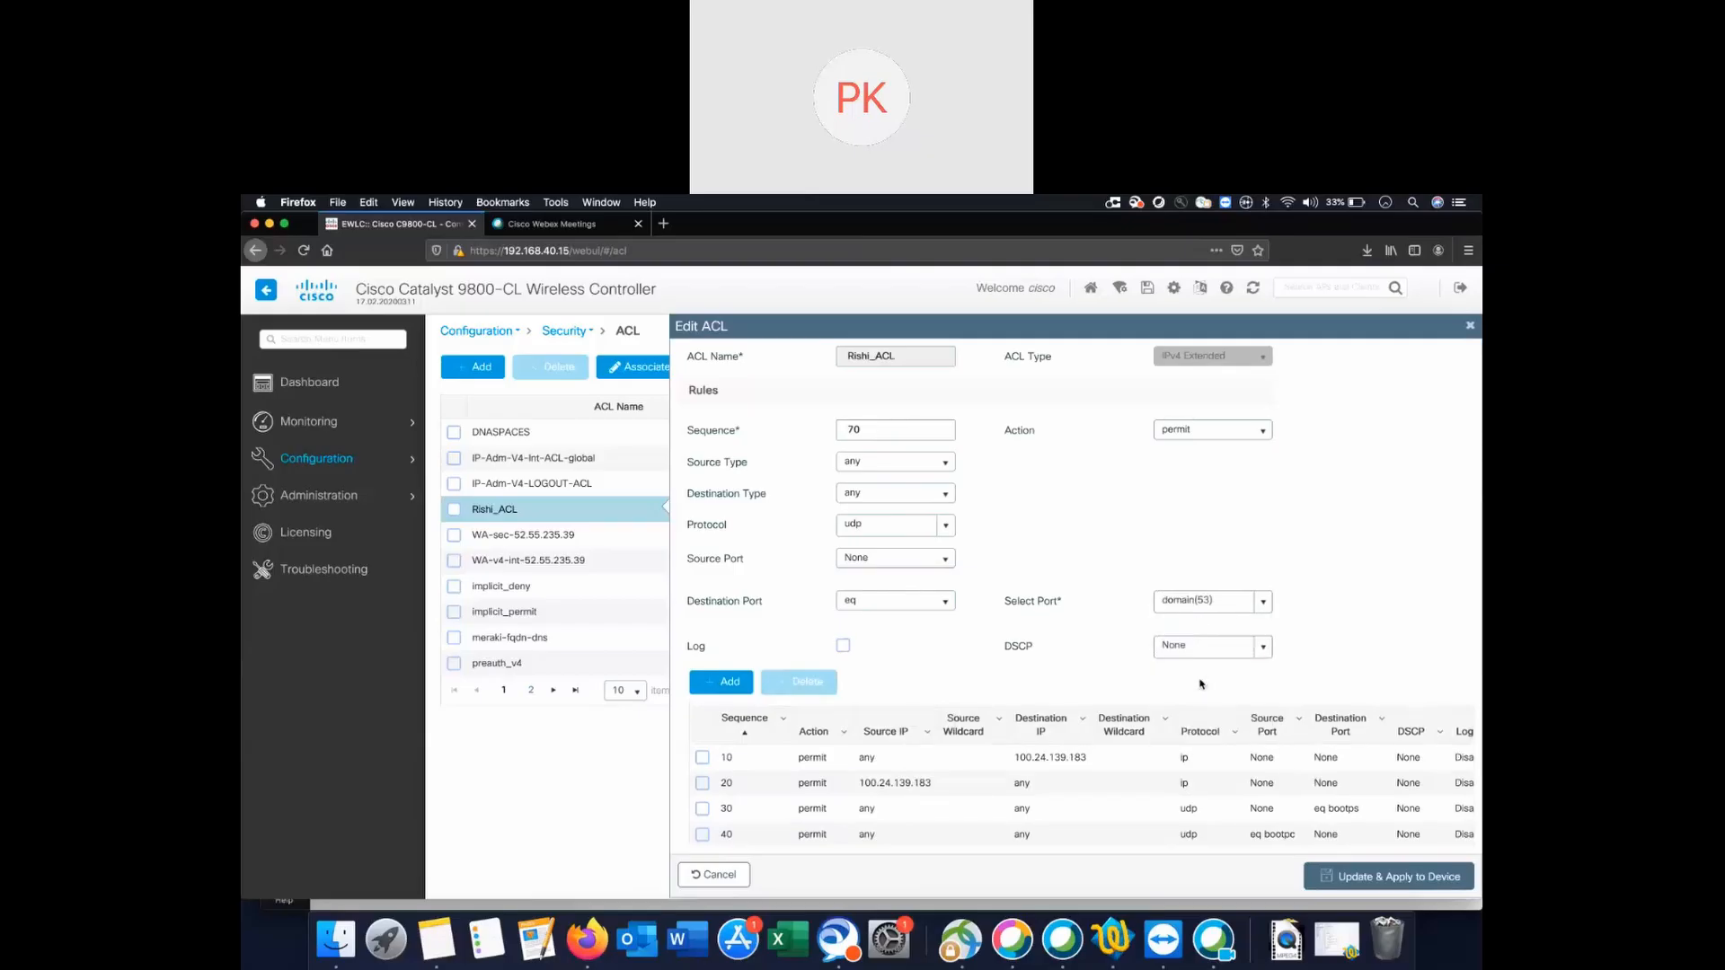
pyautogui.click(728, 683)
pyautogui.scroll(-1, 863, 552)
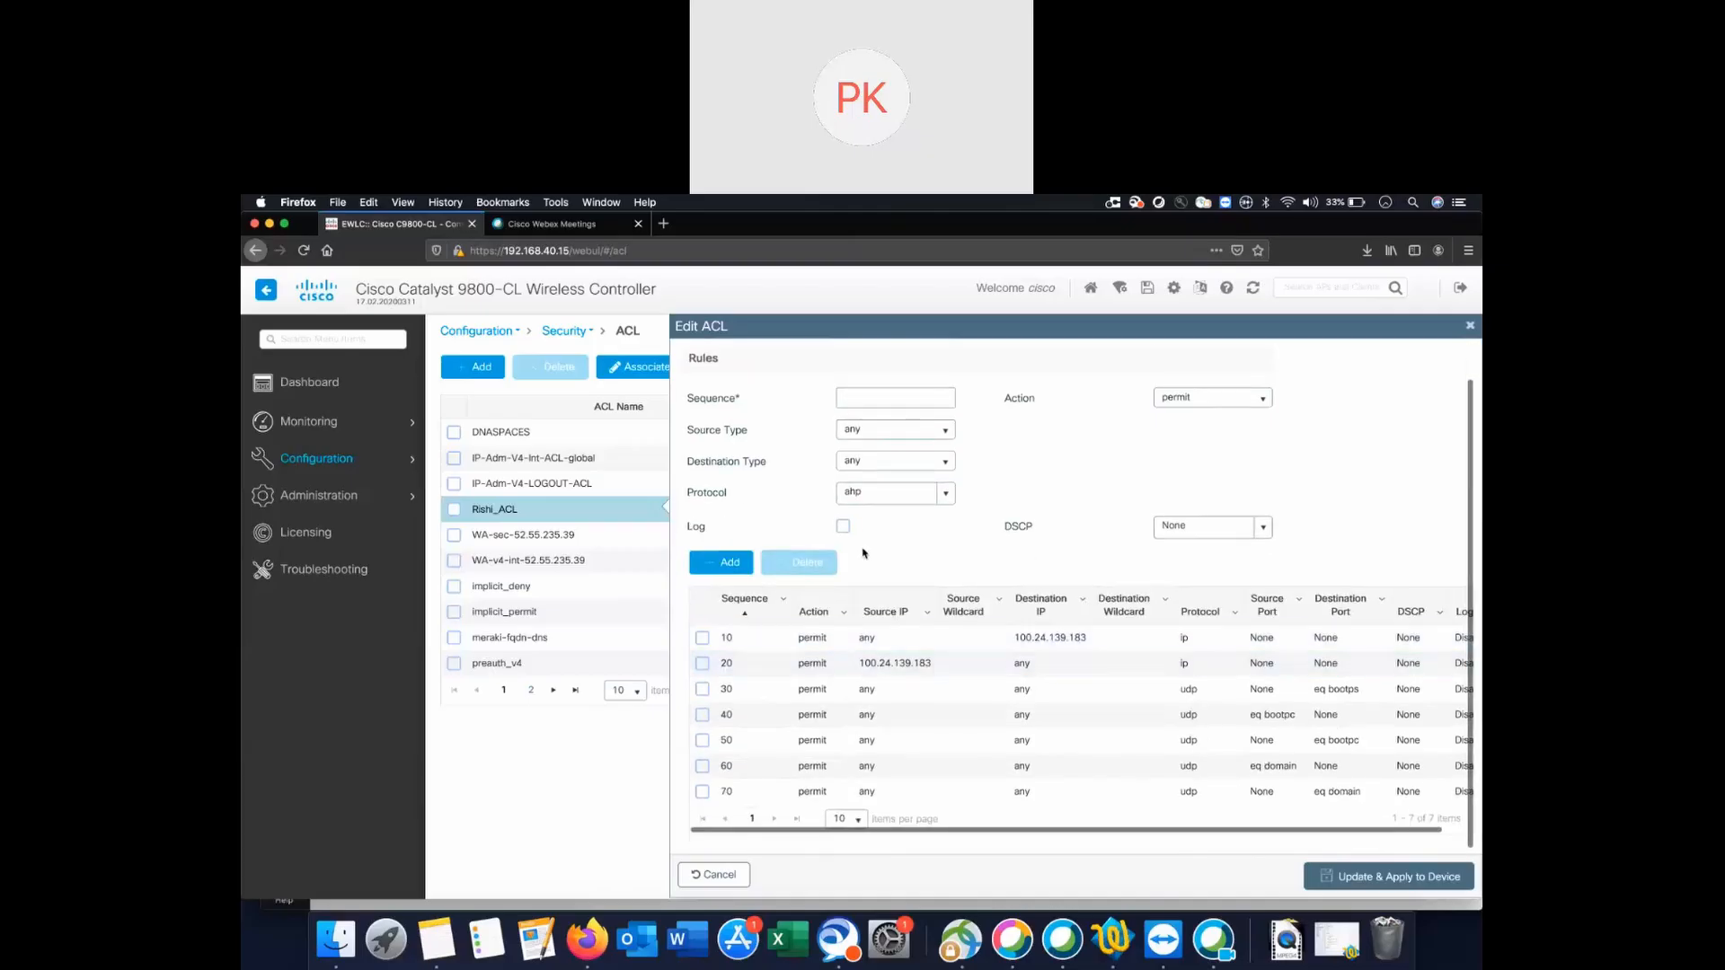
# Push Rishi_ACL to the controller, get error 400, and reopen it to find no rules.
pyautogui.click(1385, 881)
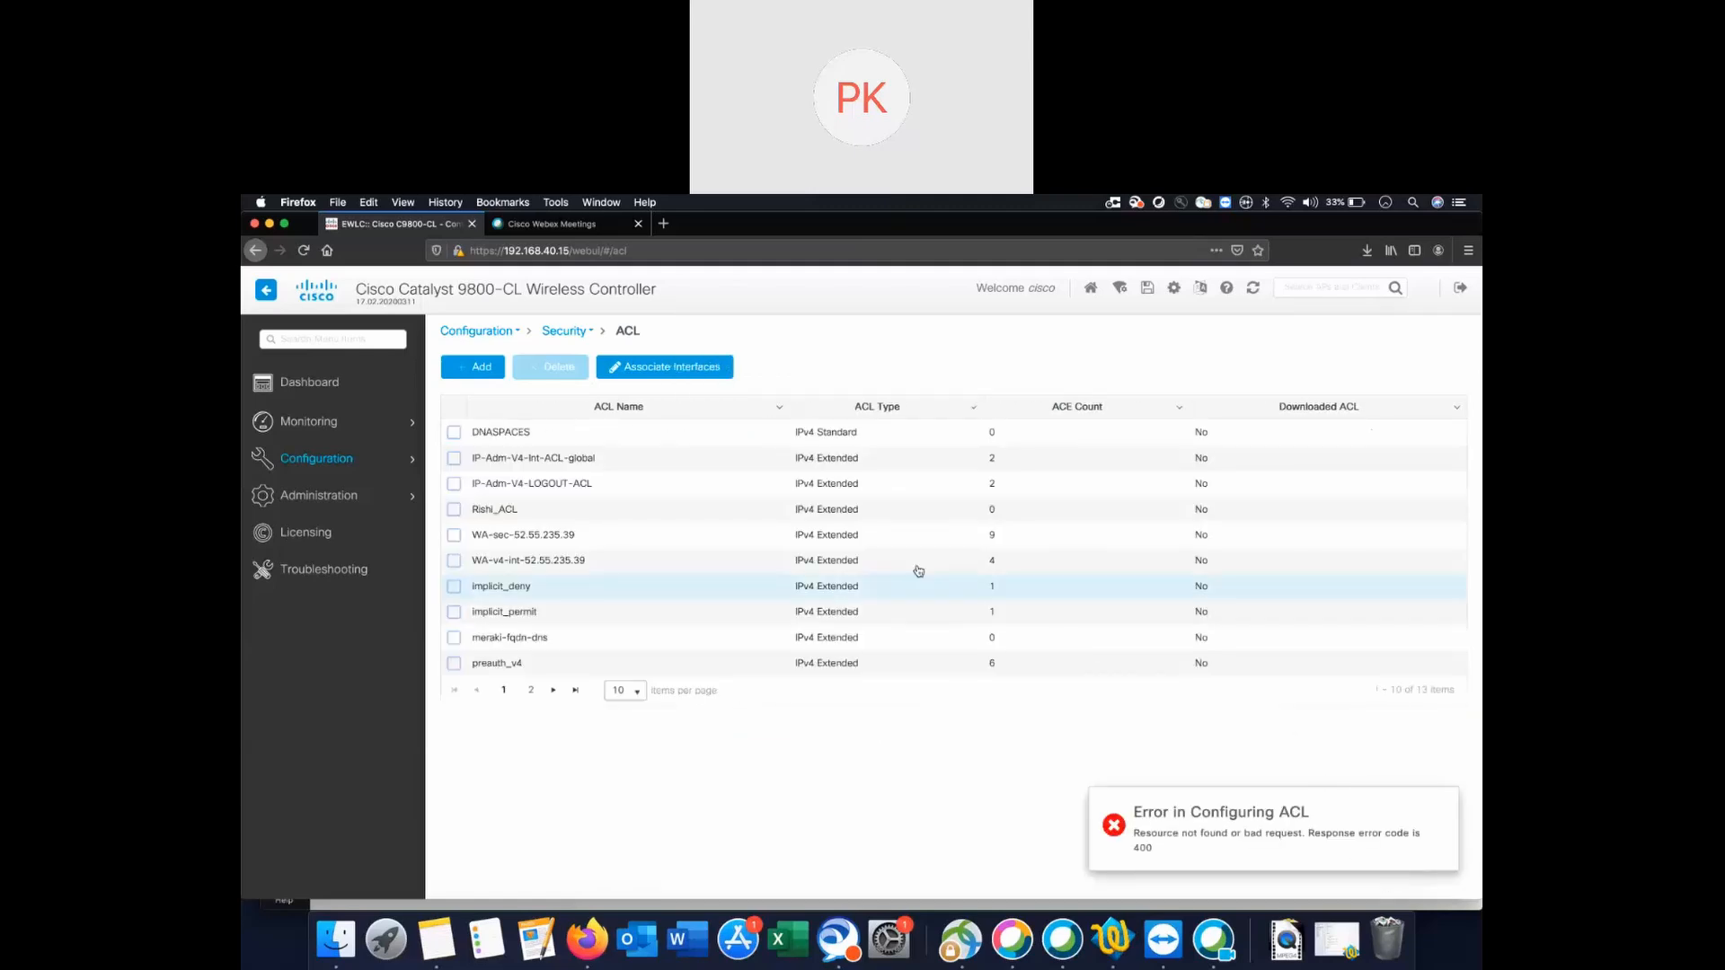
pyautogui.click(556, 509)
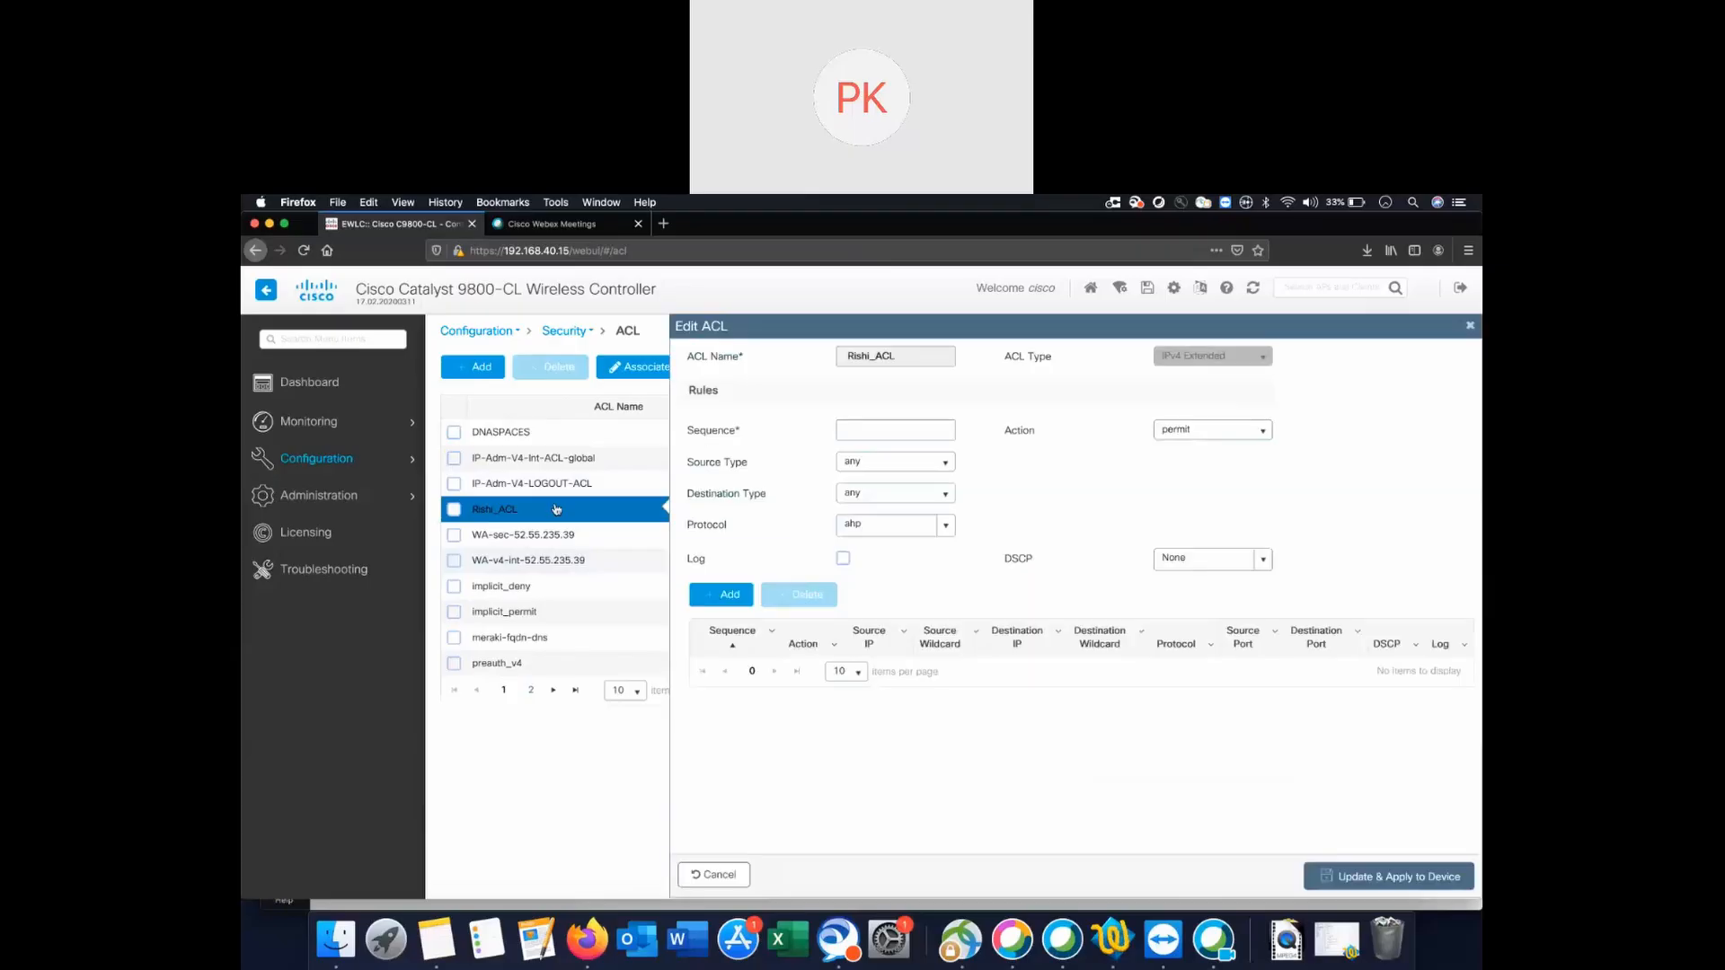
# Close the Edit ACL panel and go to Configuration > Tags & Profiles > WLANs.
pyautogui.click(1472, 326)
pyautogui.moveTo(335, 455)
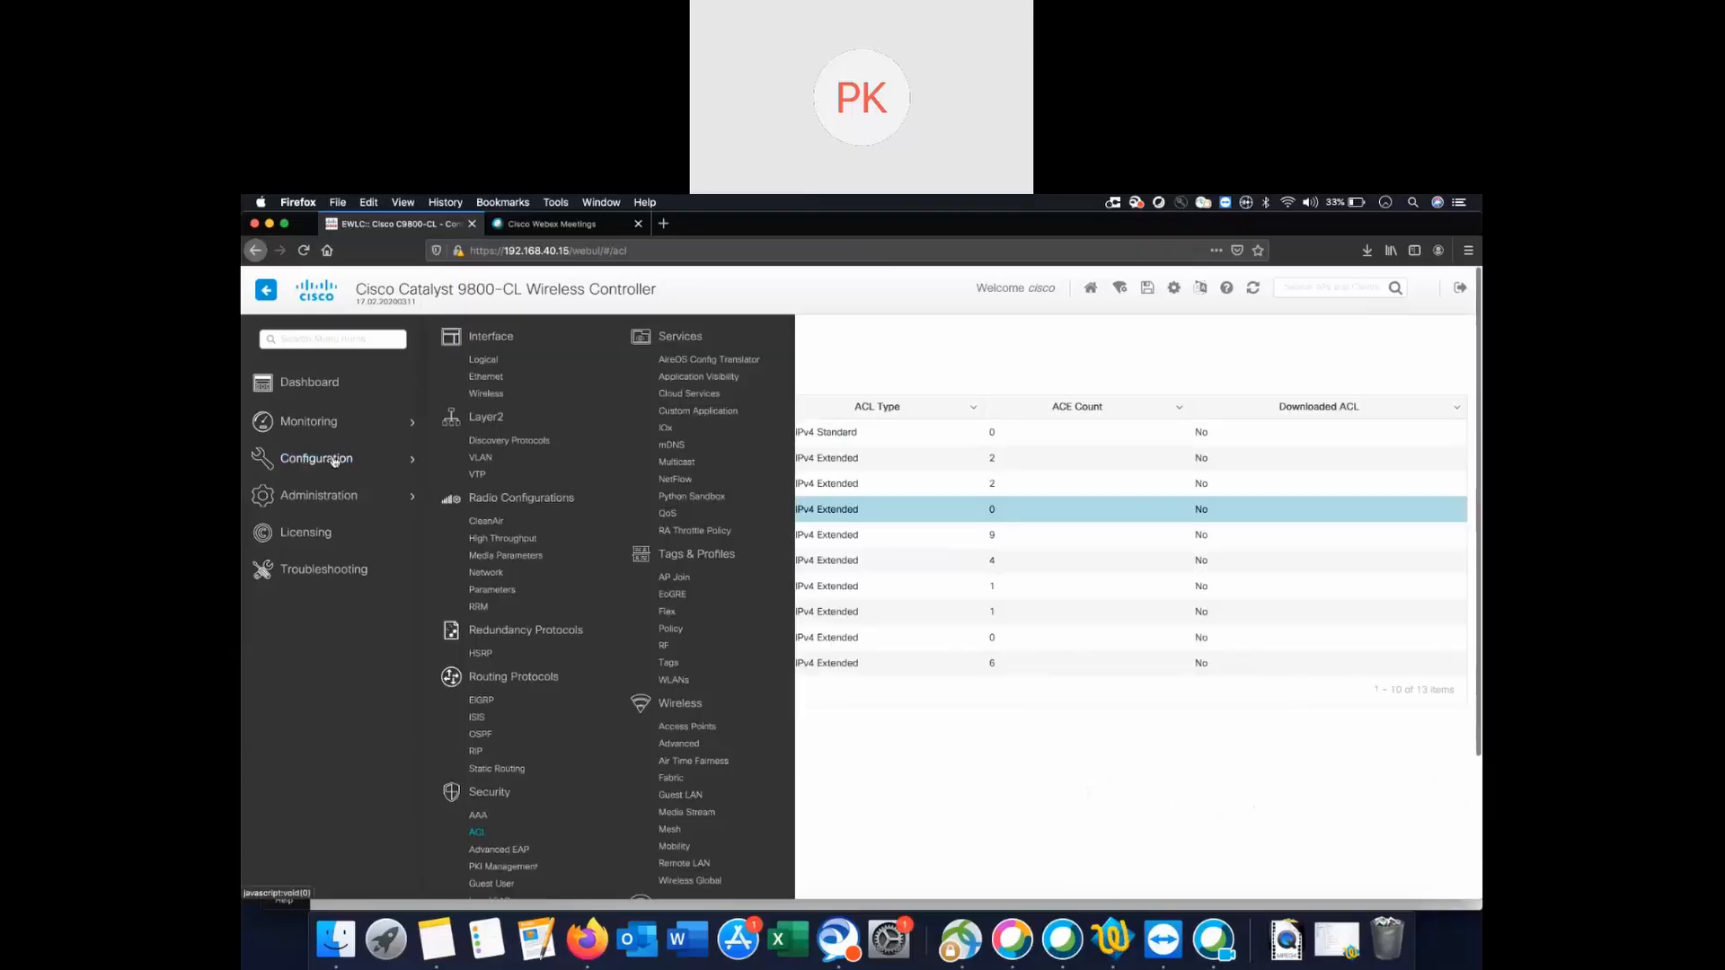
pyautogui.click(486, 394)
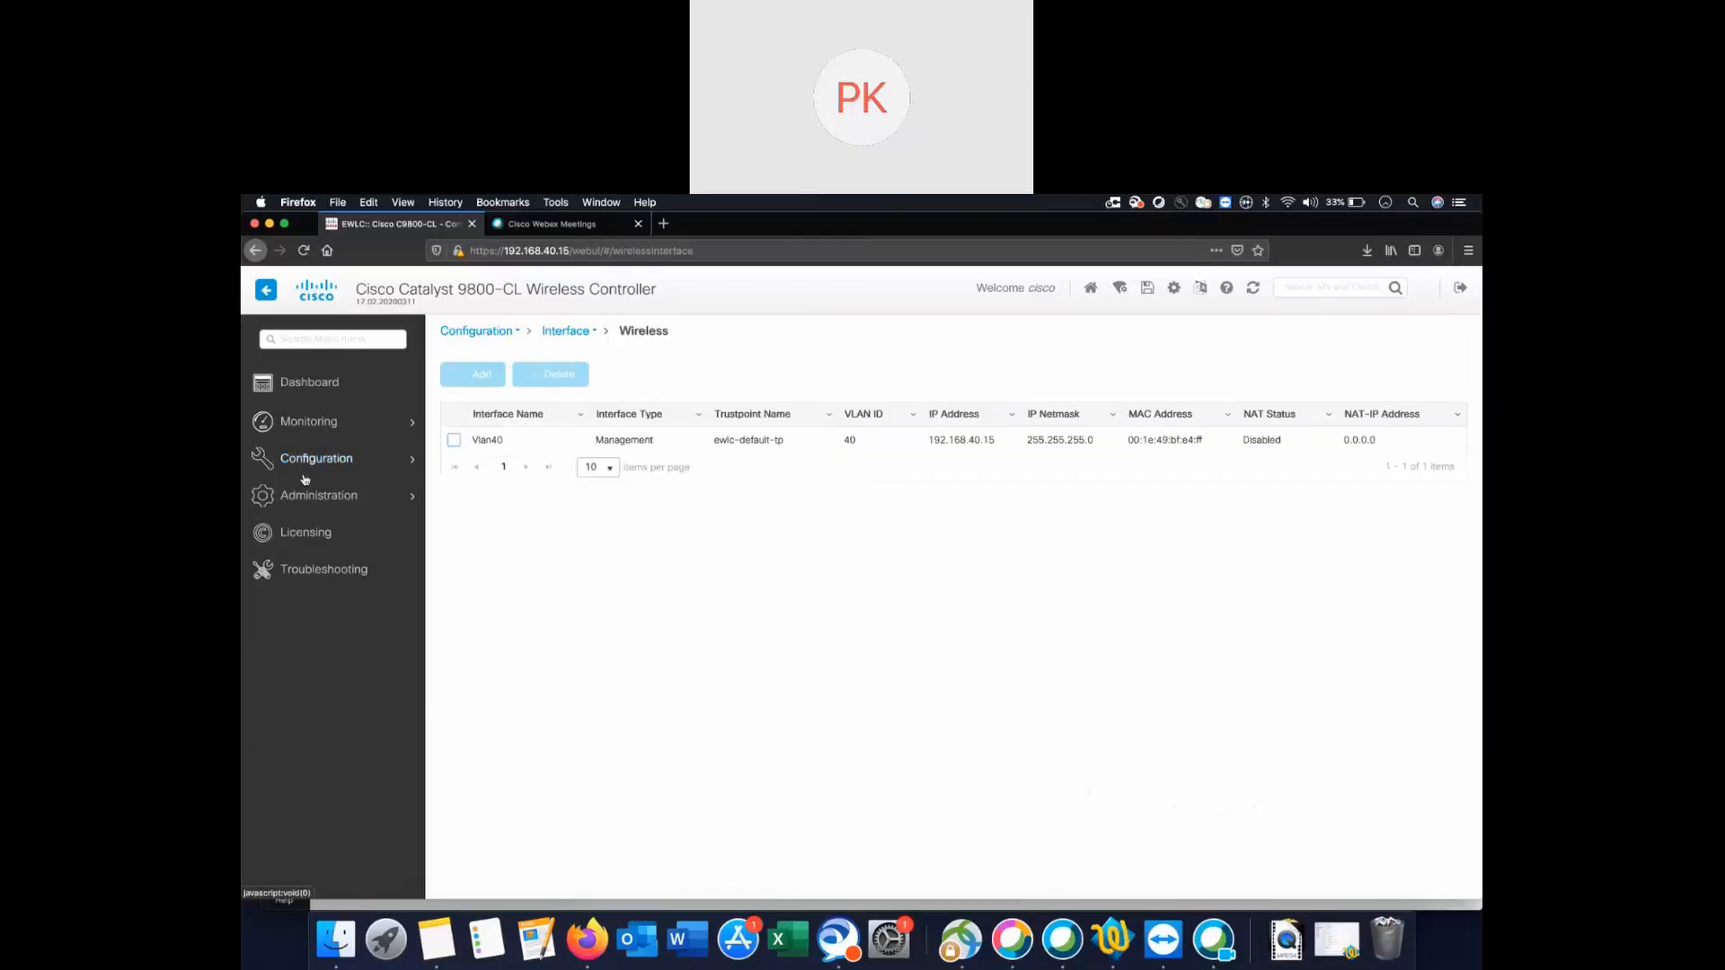
pyautogui.moveTo(312, 472)
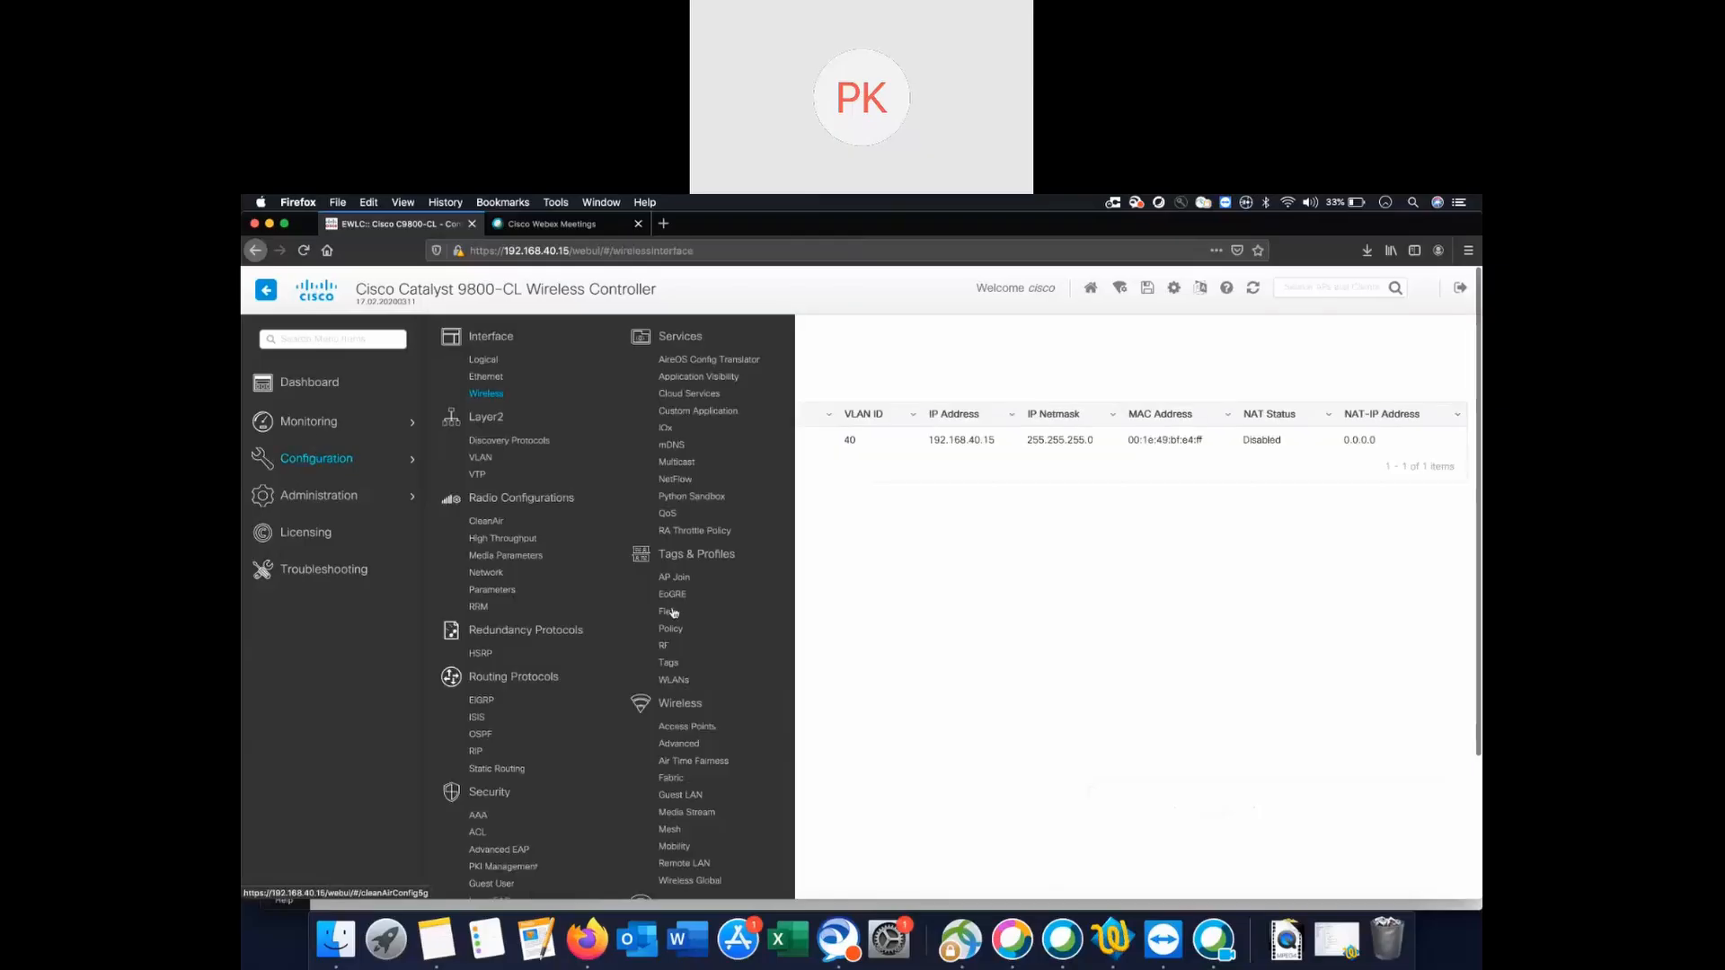
pyautogui.click(676, 684)
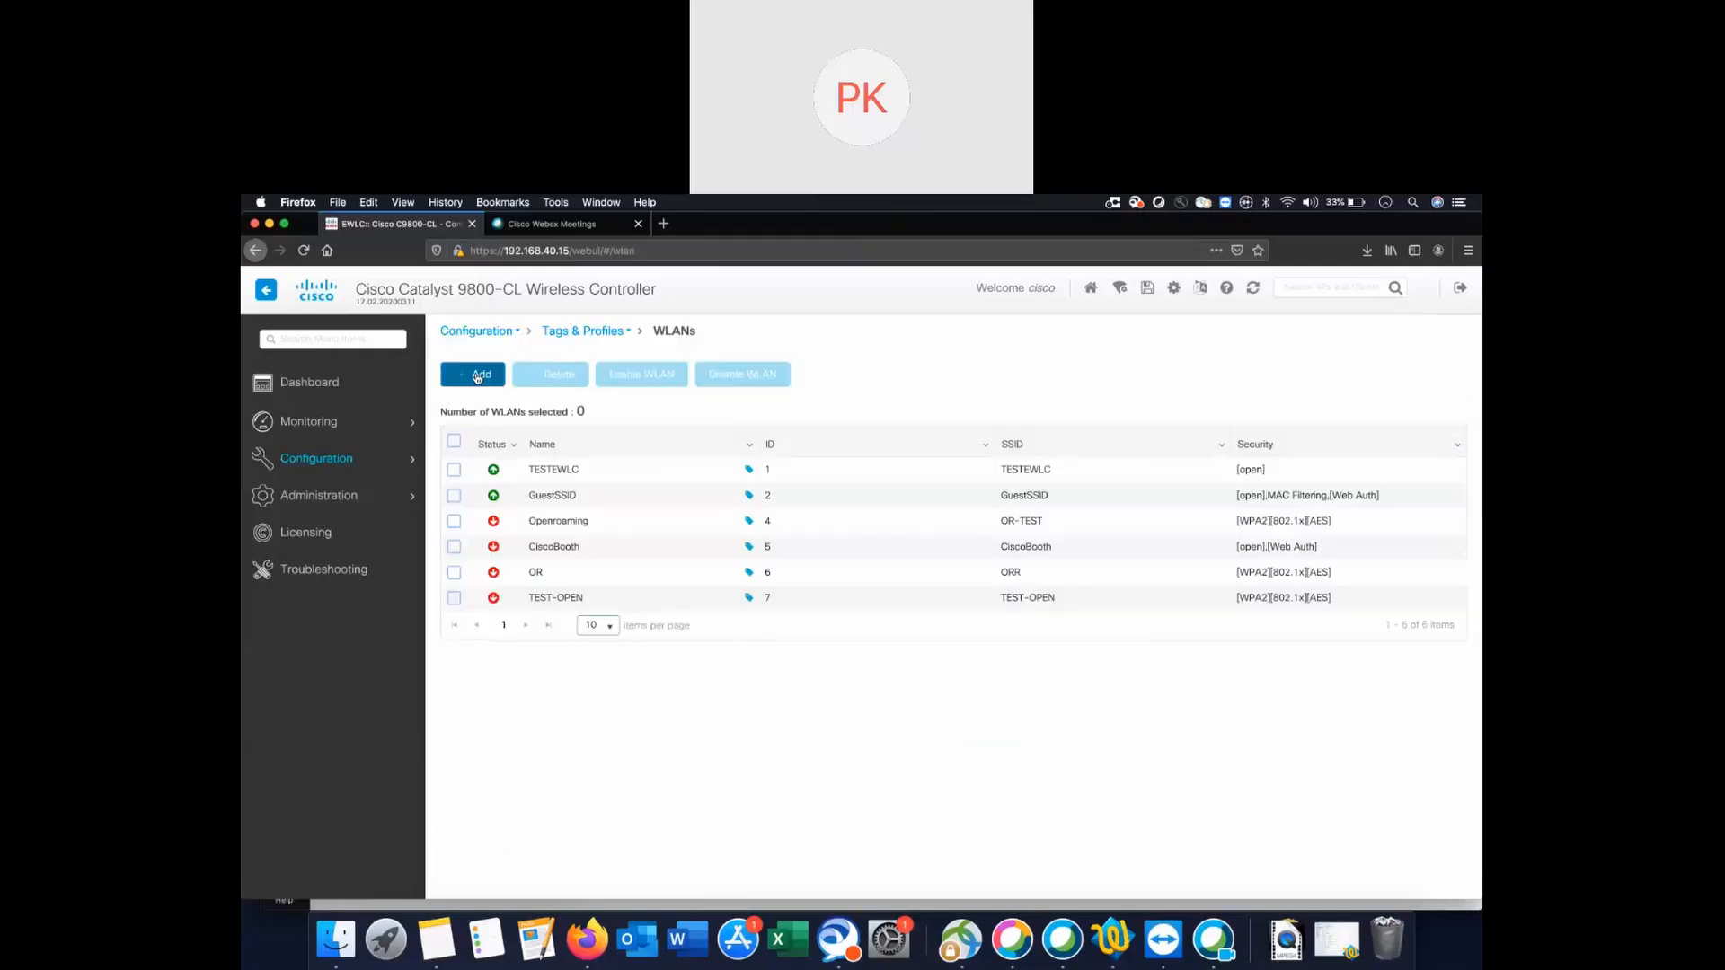
# Add a new enabled WLAN with profile name and SSID DNATEST.
pyautogui.click(480, 376)
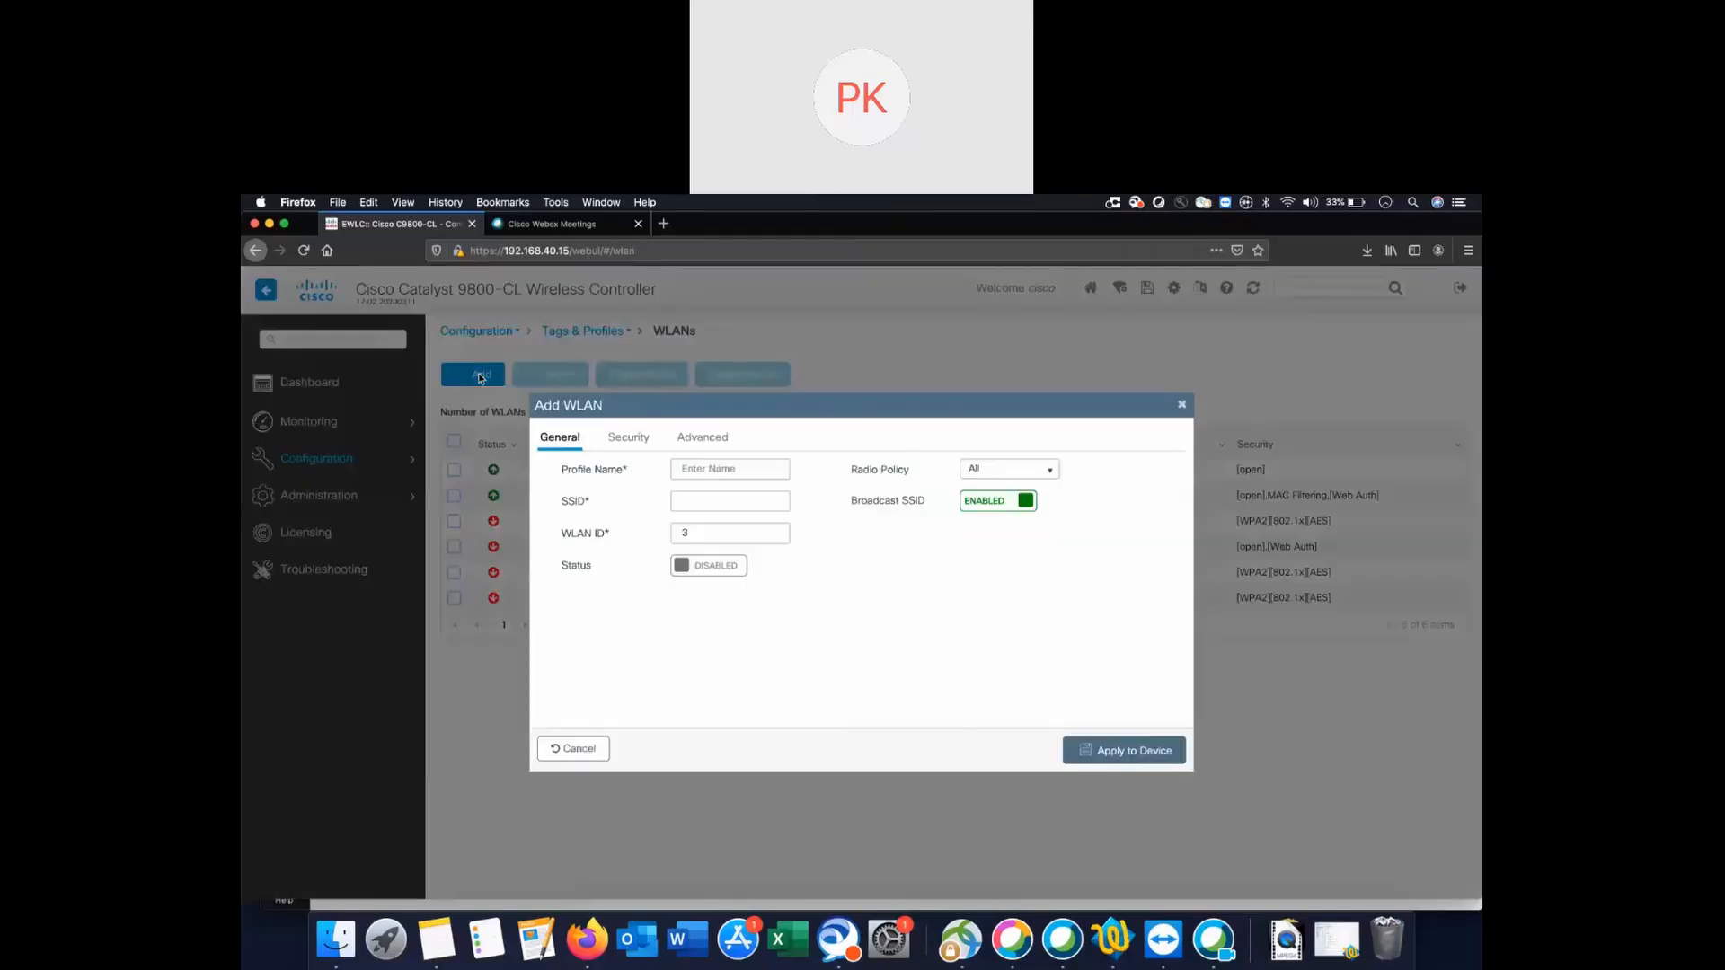
pyautogui.write('DNATEST')
pyautogui.click(699, 497)
pyautogui.click(732, 570)
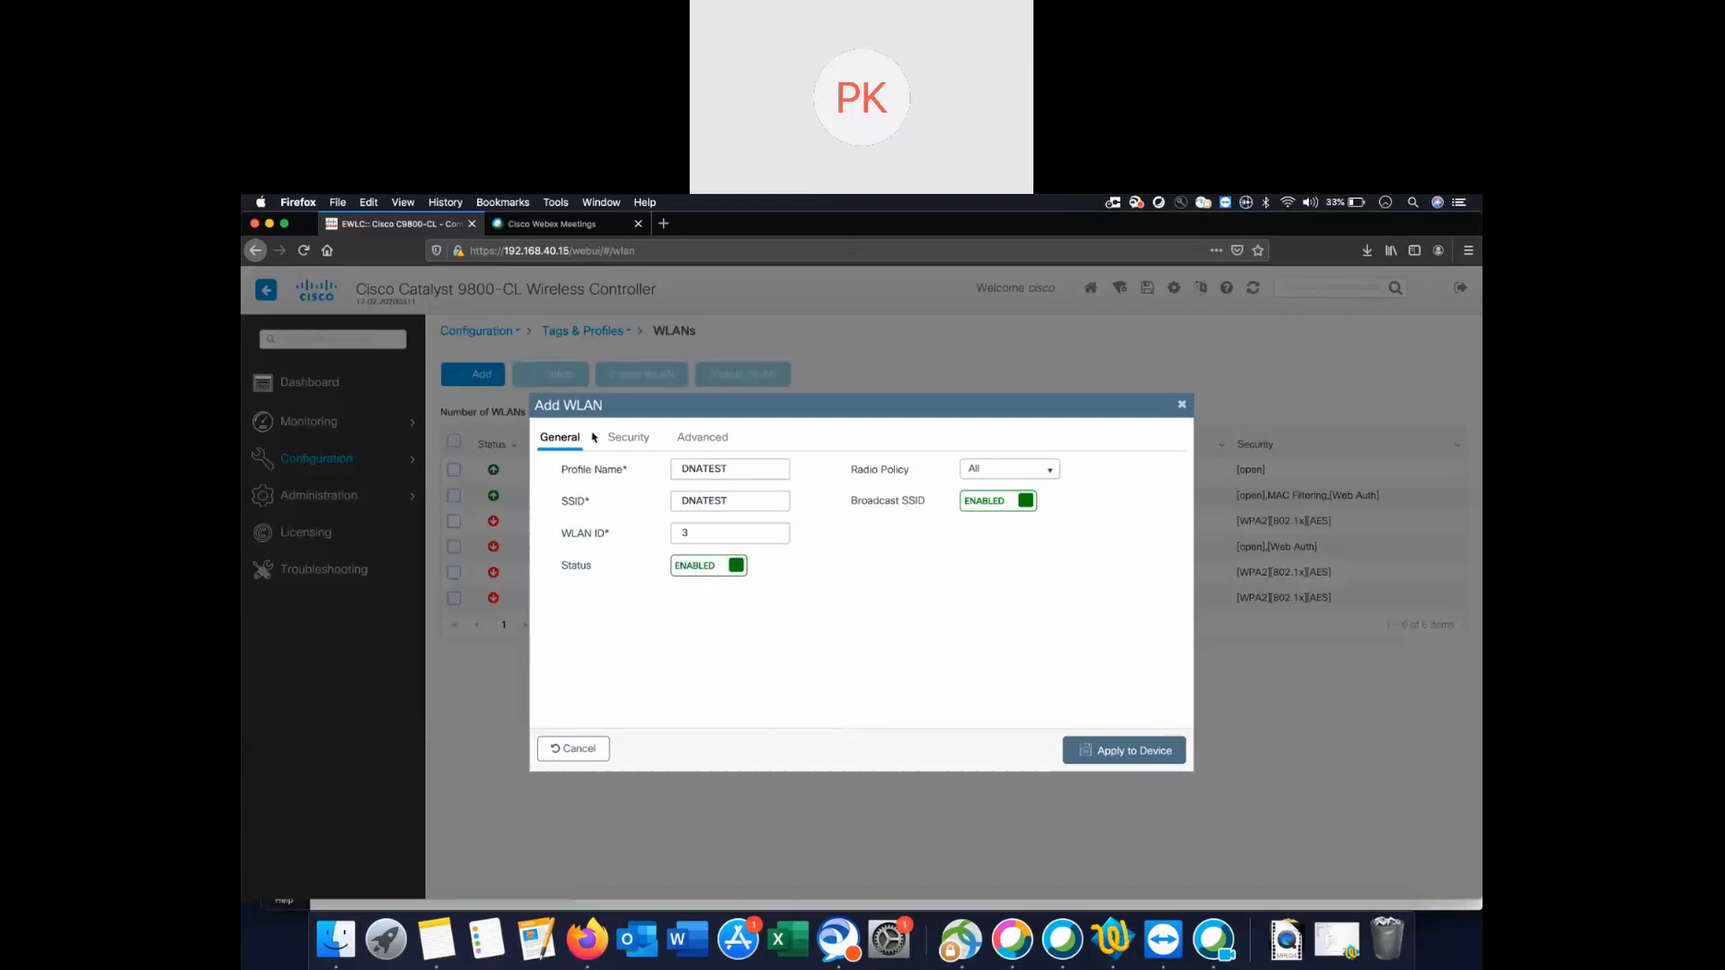
# Set the WLAN's Layer 2 security mode to None.
pyautogui.click(630, 439)
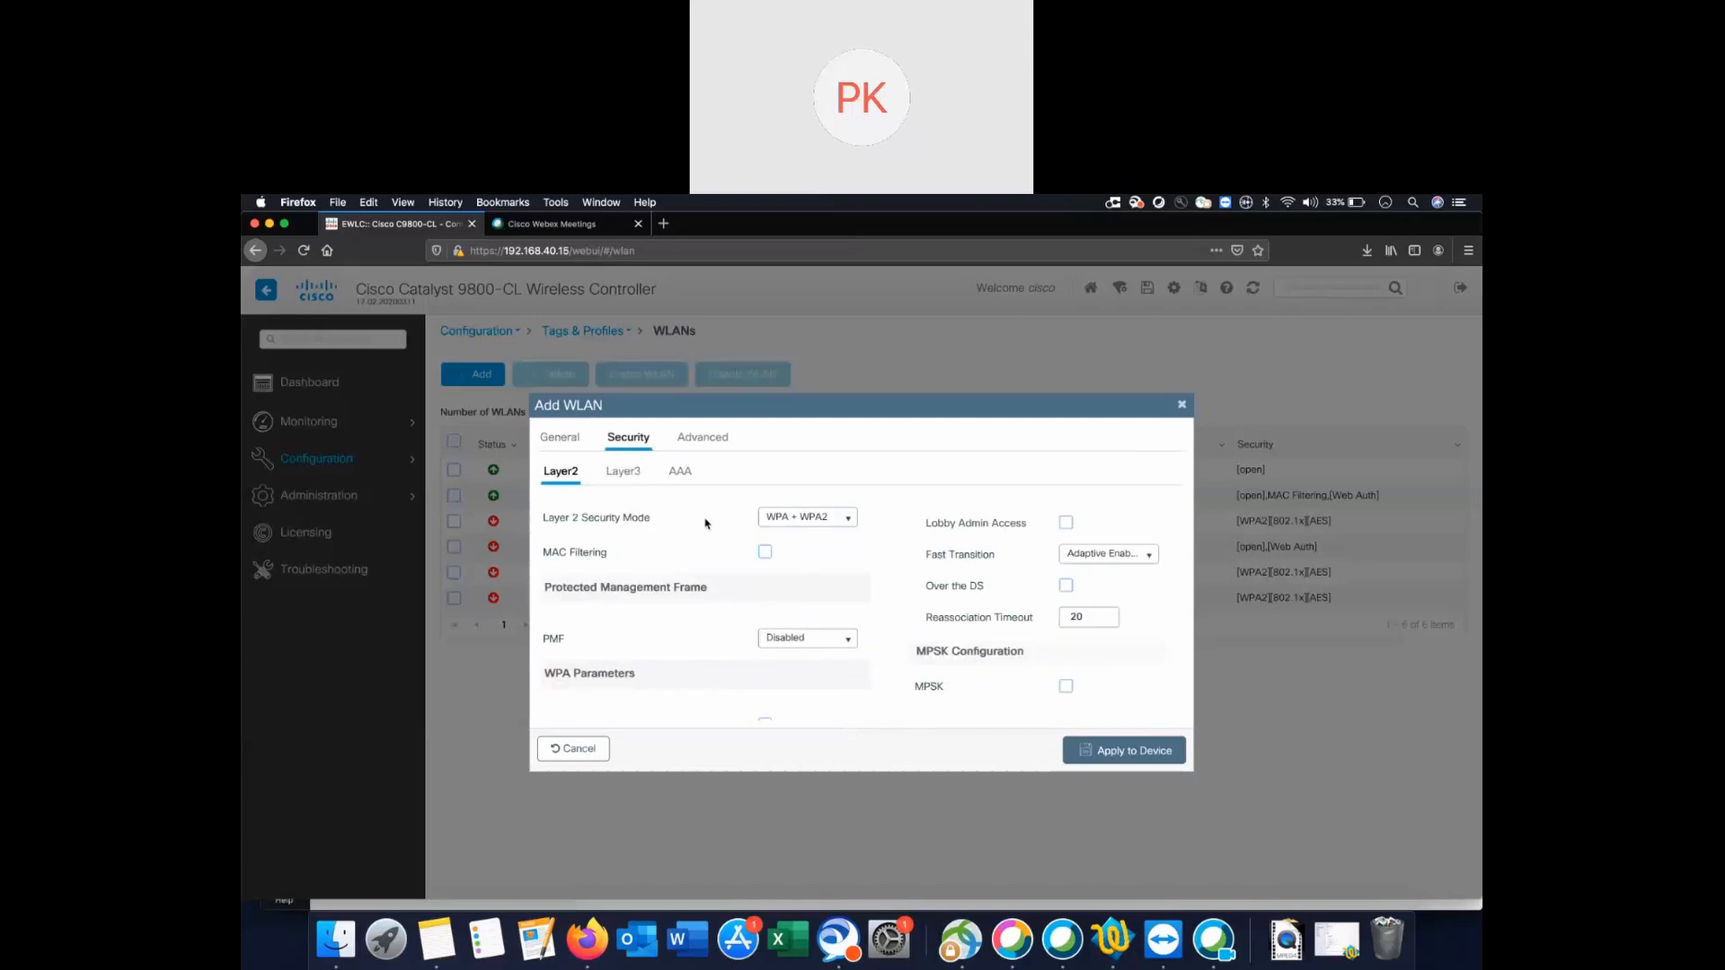
pyautogui.click(850, 522)
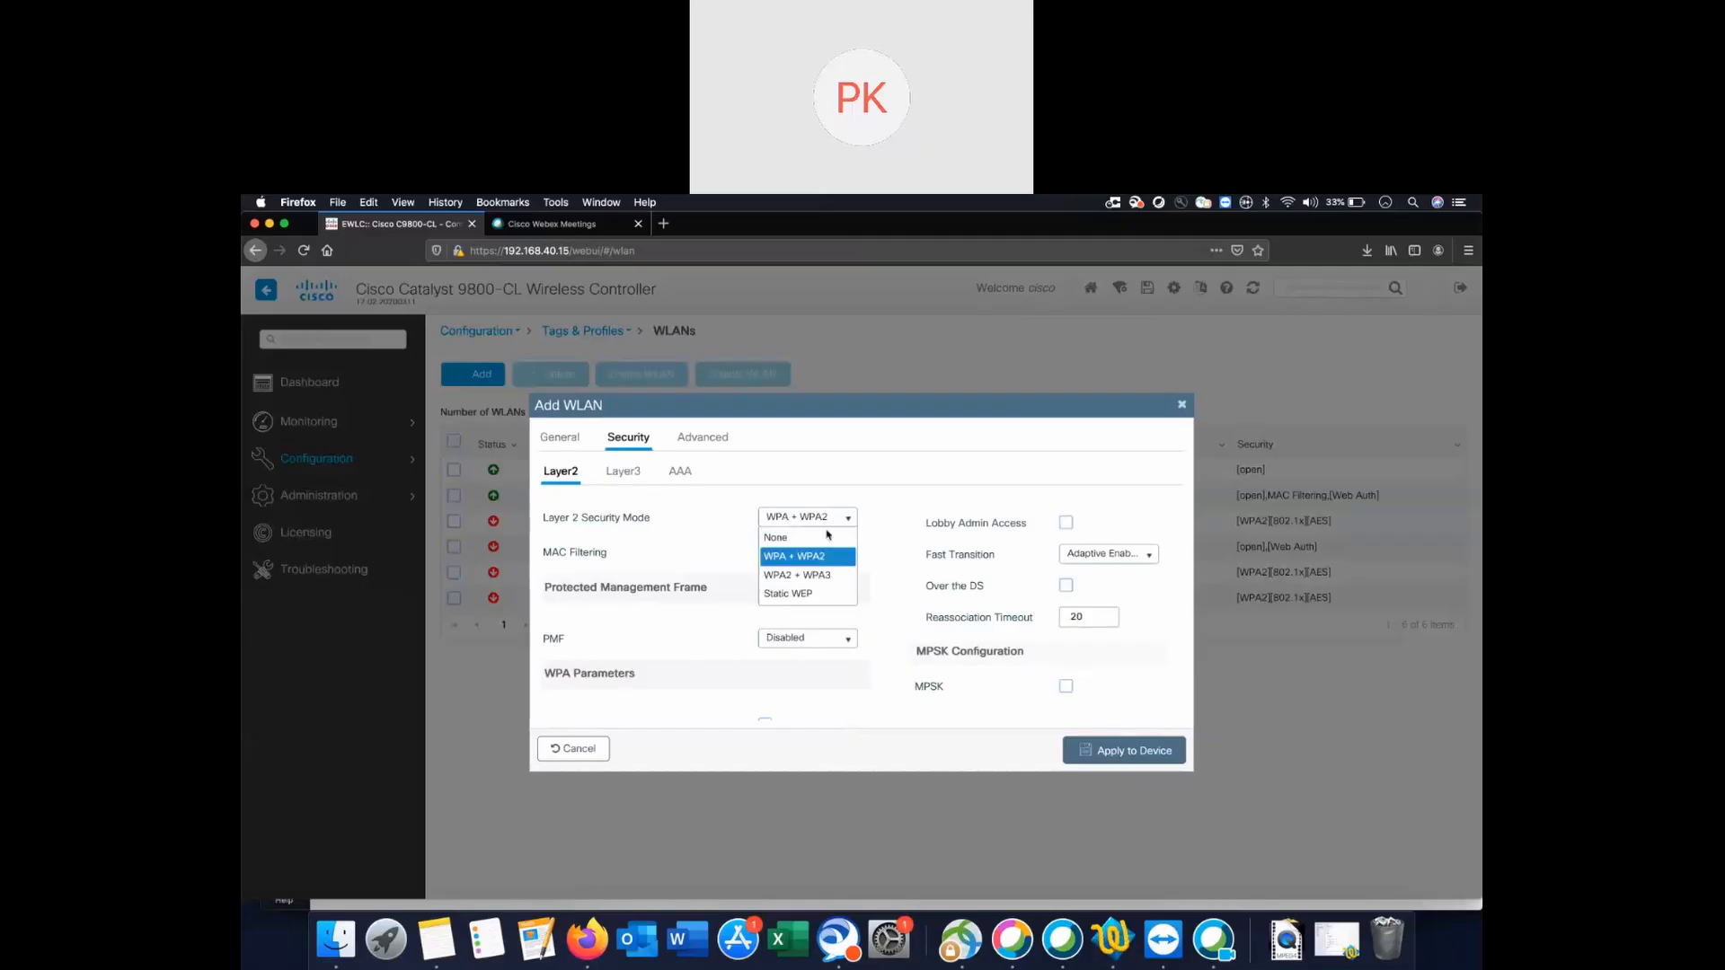
pyautogui.click(791, 540)
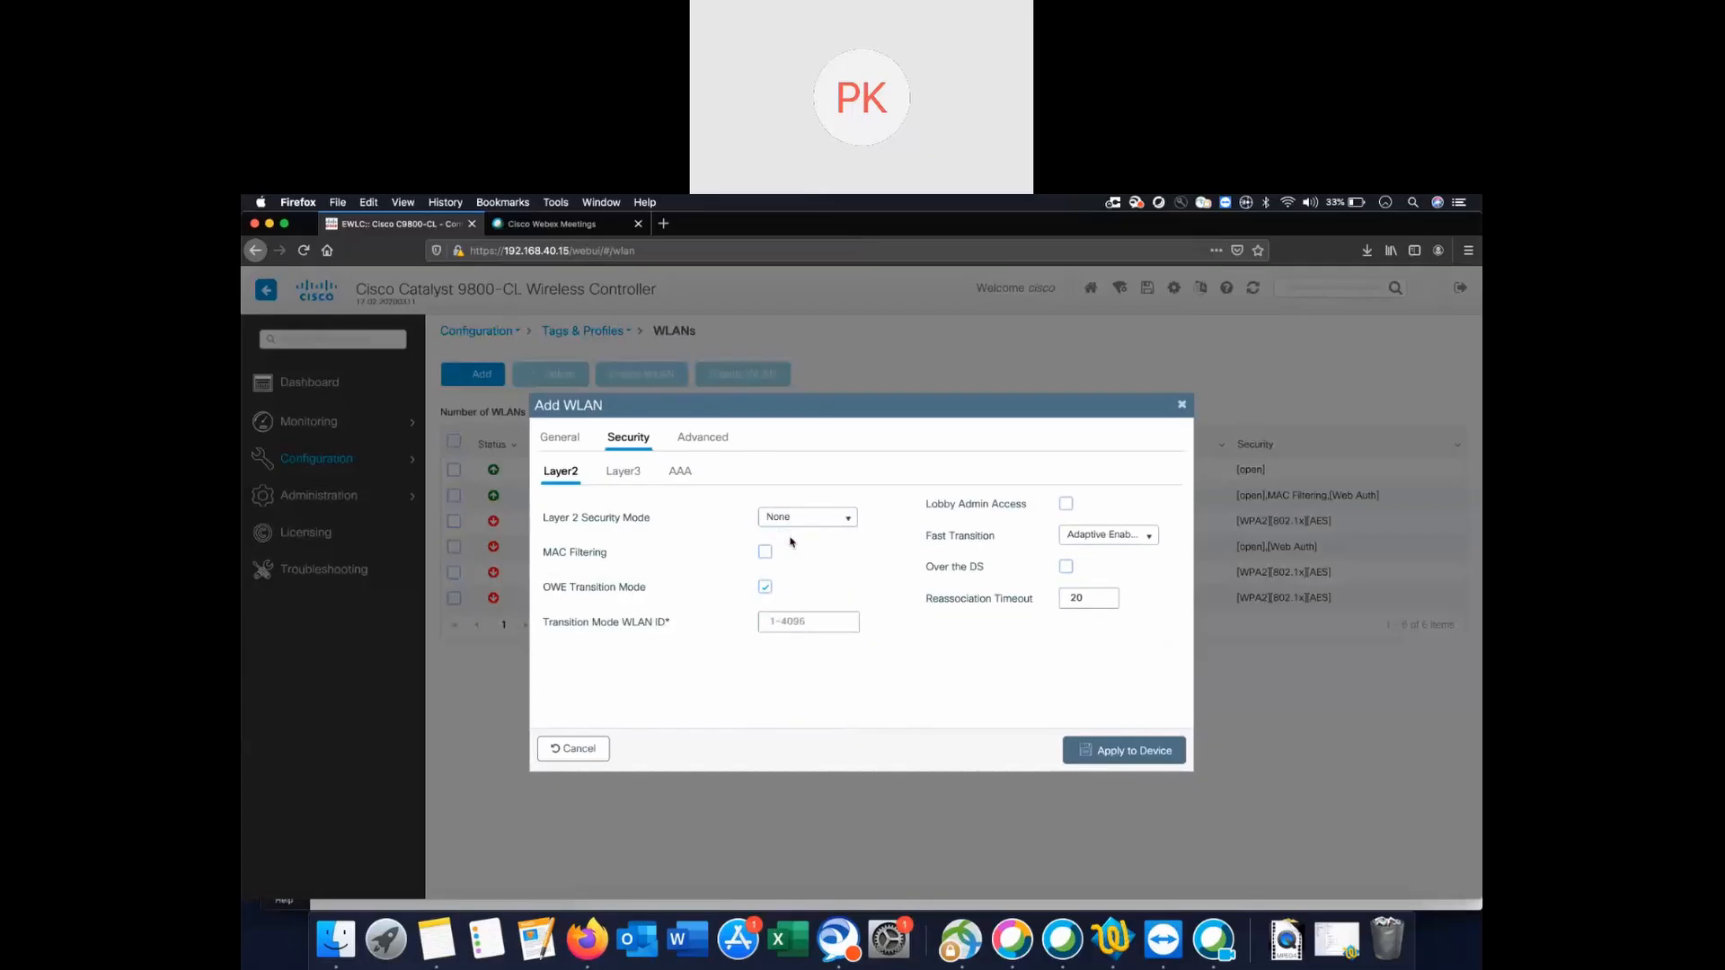
pyautogui.click(632, 473)
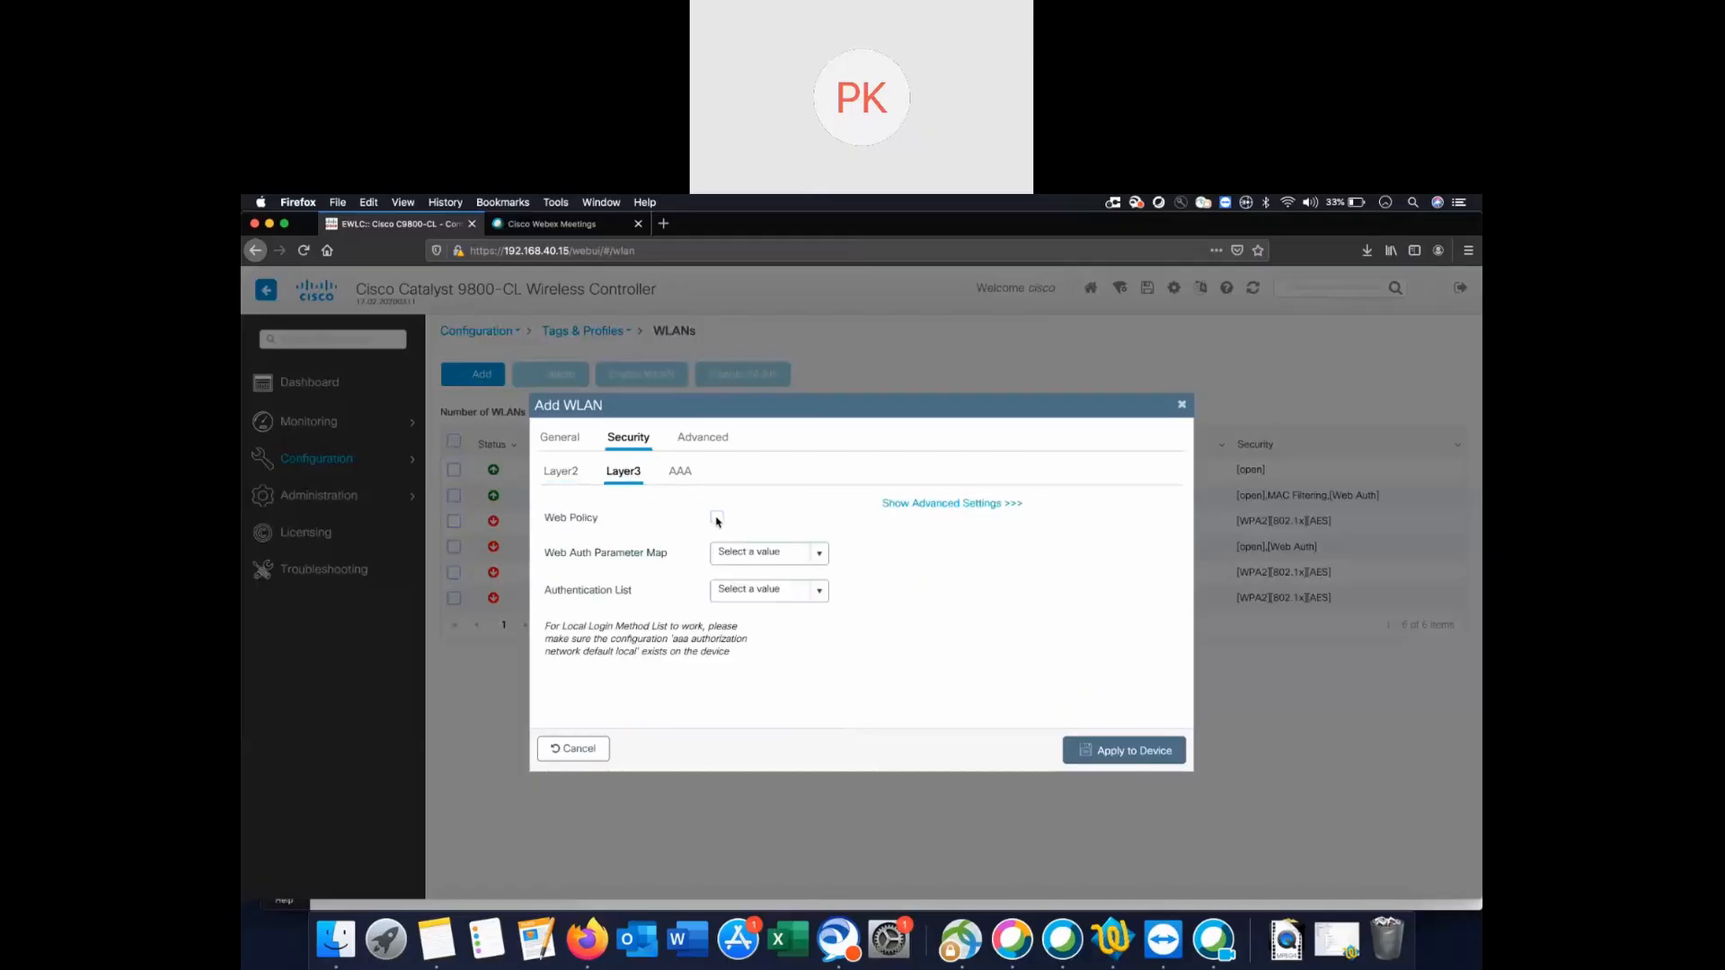
# Enable Web Policy using the Captiveportal parameter map.
pyautogui.click(717, 518)
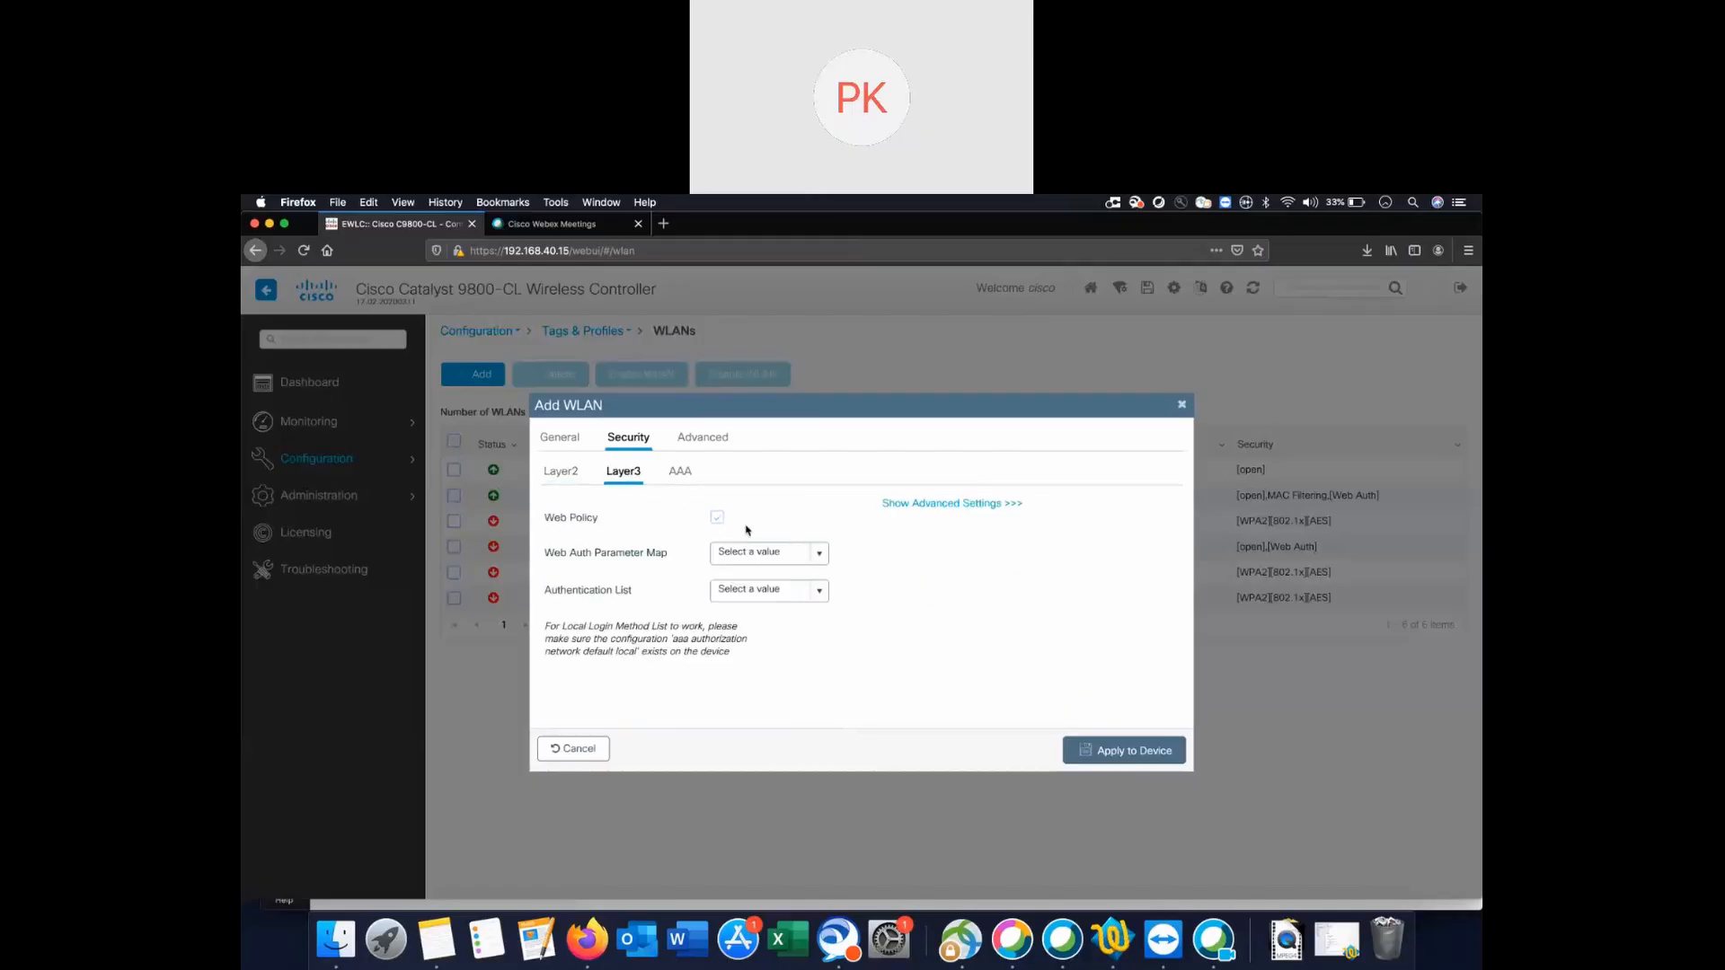
pyautogui.click(820, 555)
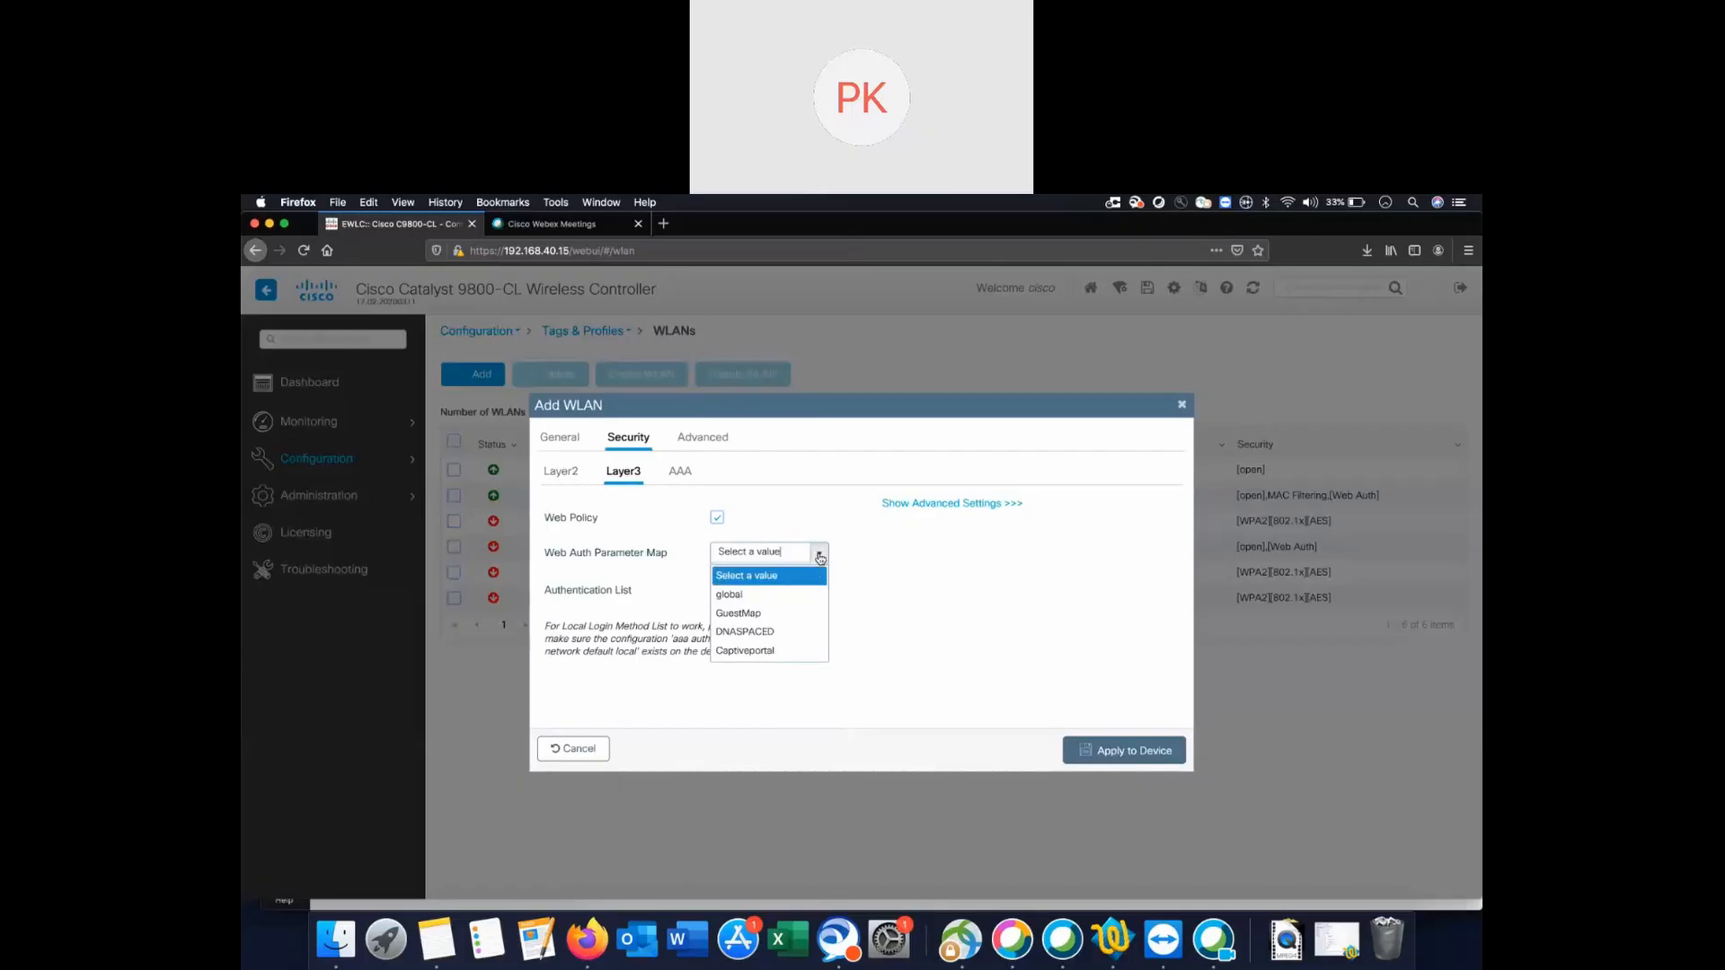
pyautogui.click(742, 650)
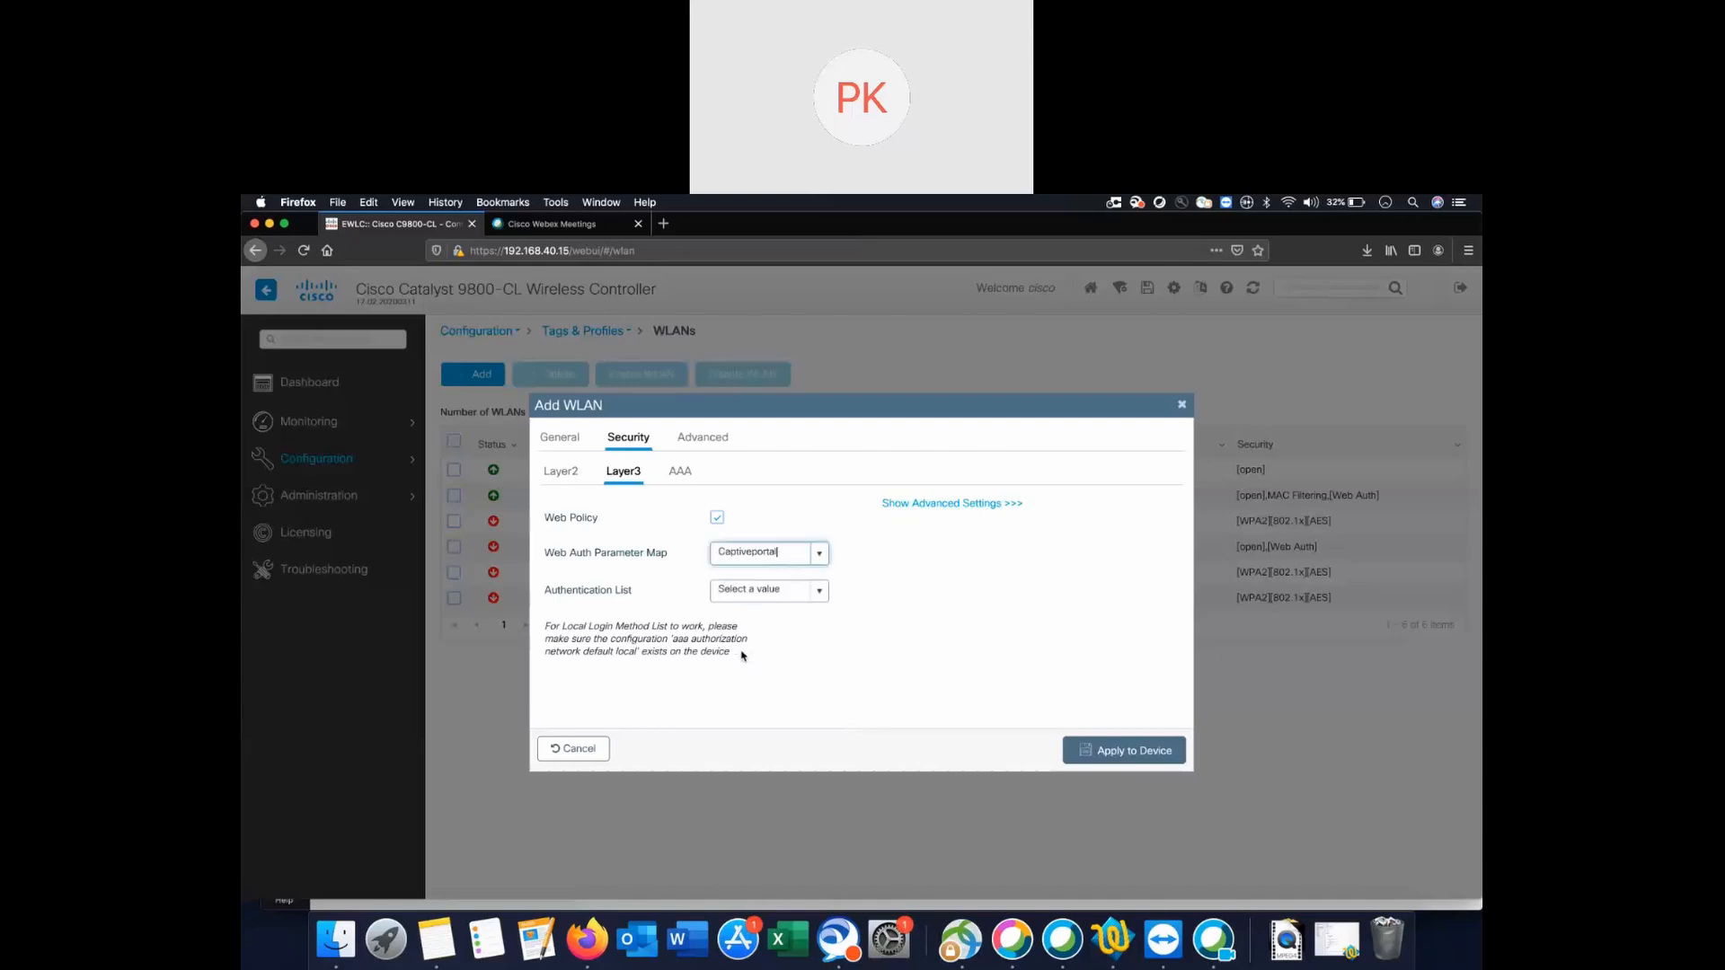
# Set Rishi_ACL as IPv4 pre-auth ACL, turn off OWE Transition Mode, and apply DNATEST.
pyautogui.click(962, 505)
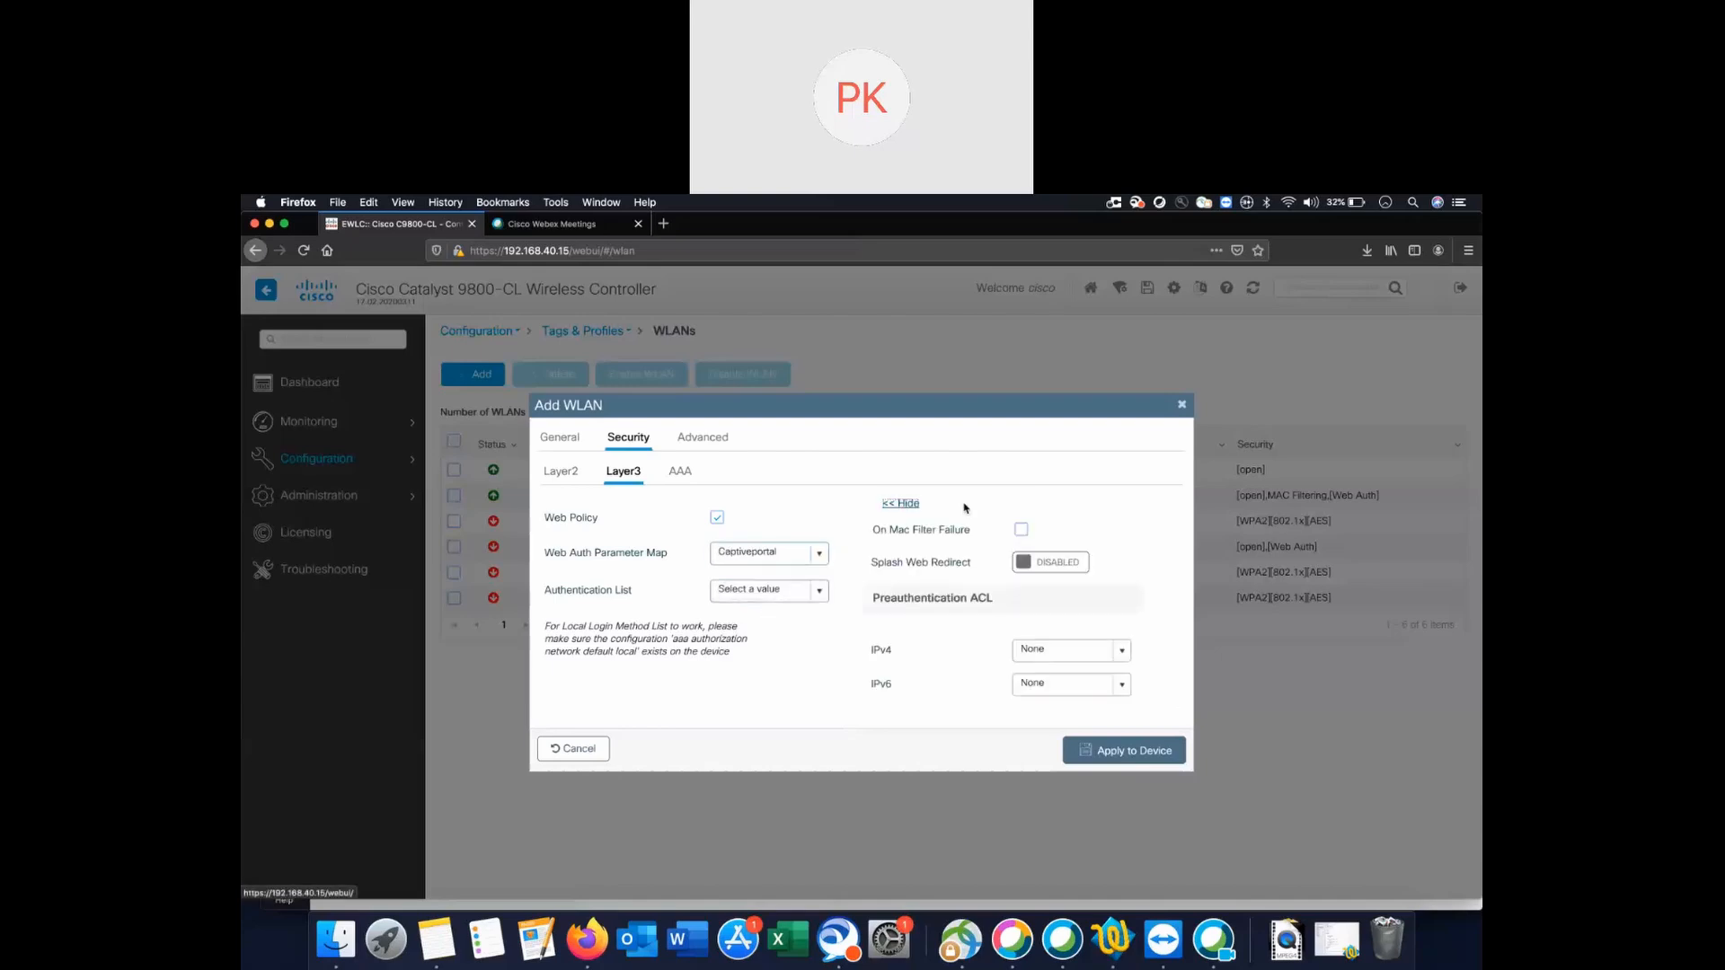
pyautogui.click(1123, 653)
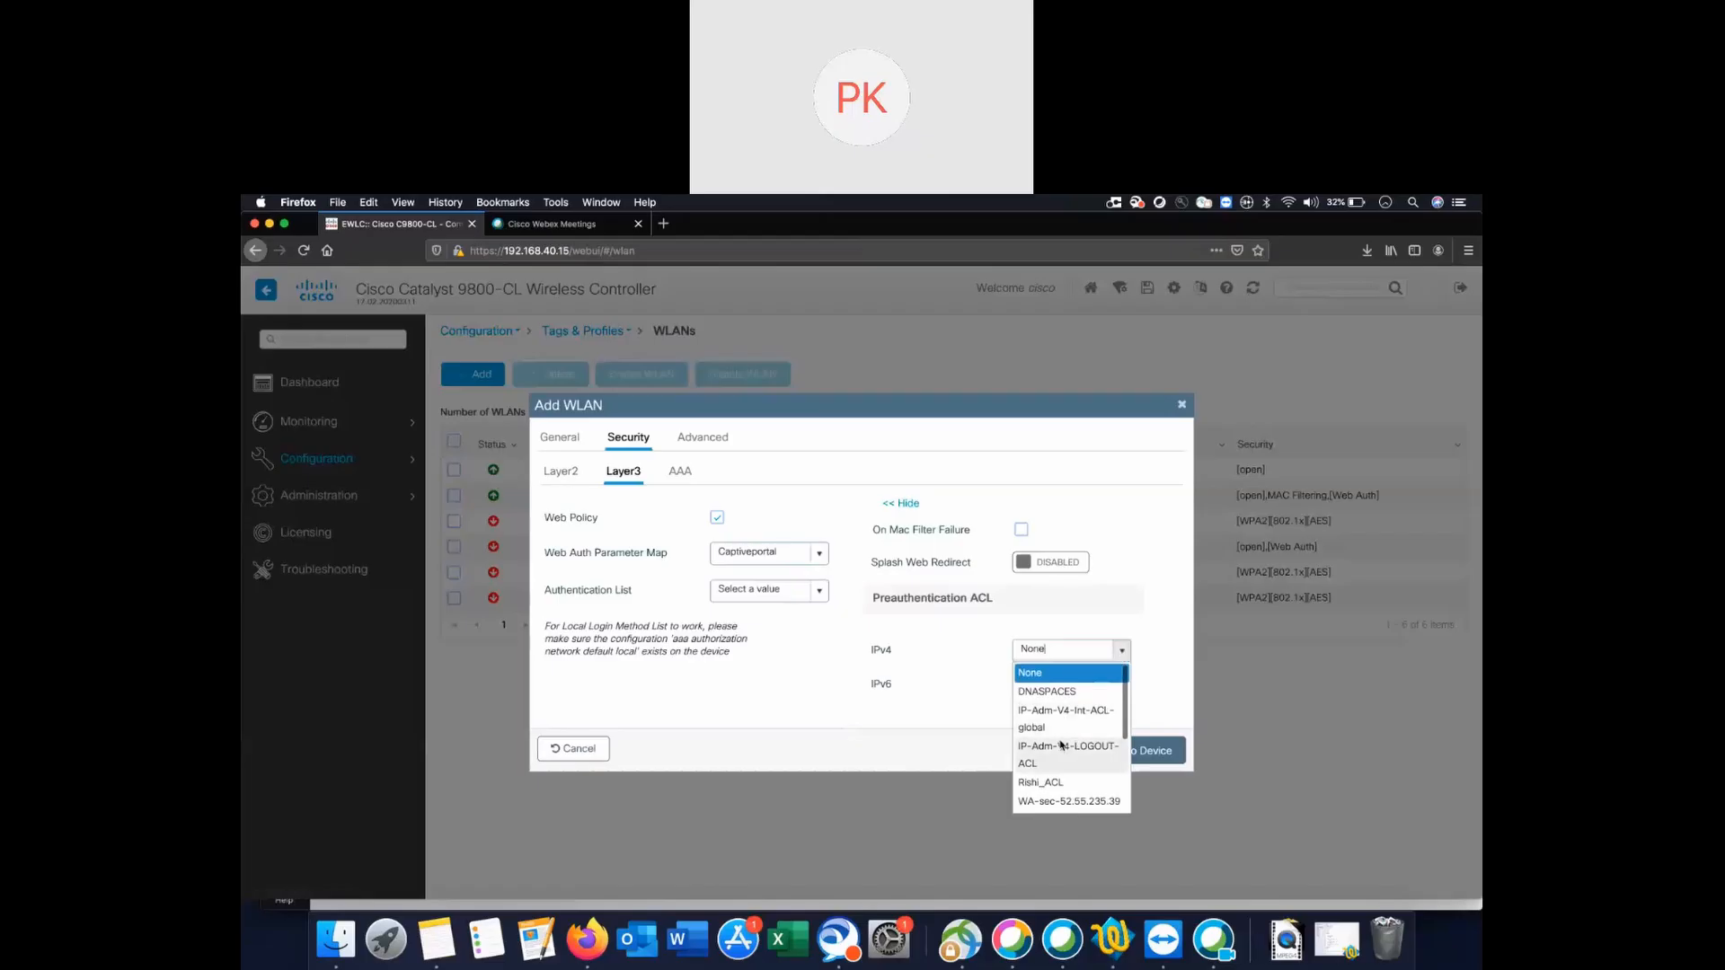
pyautogui.click(1053, 783)
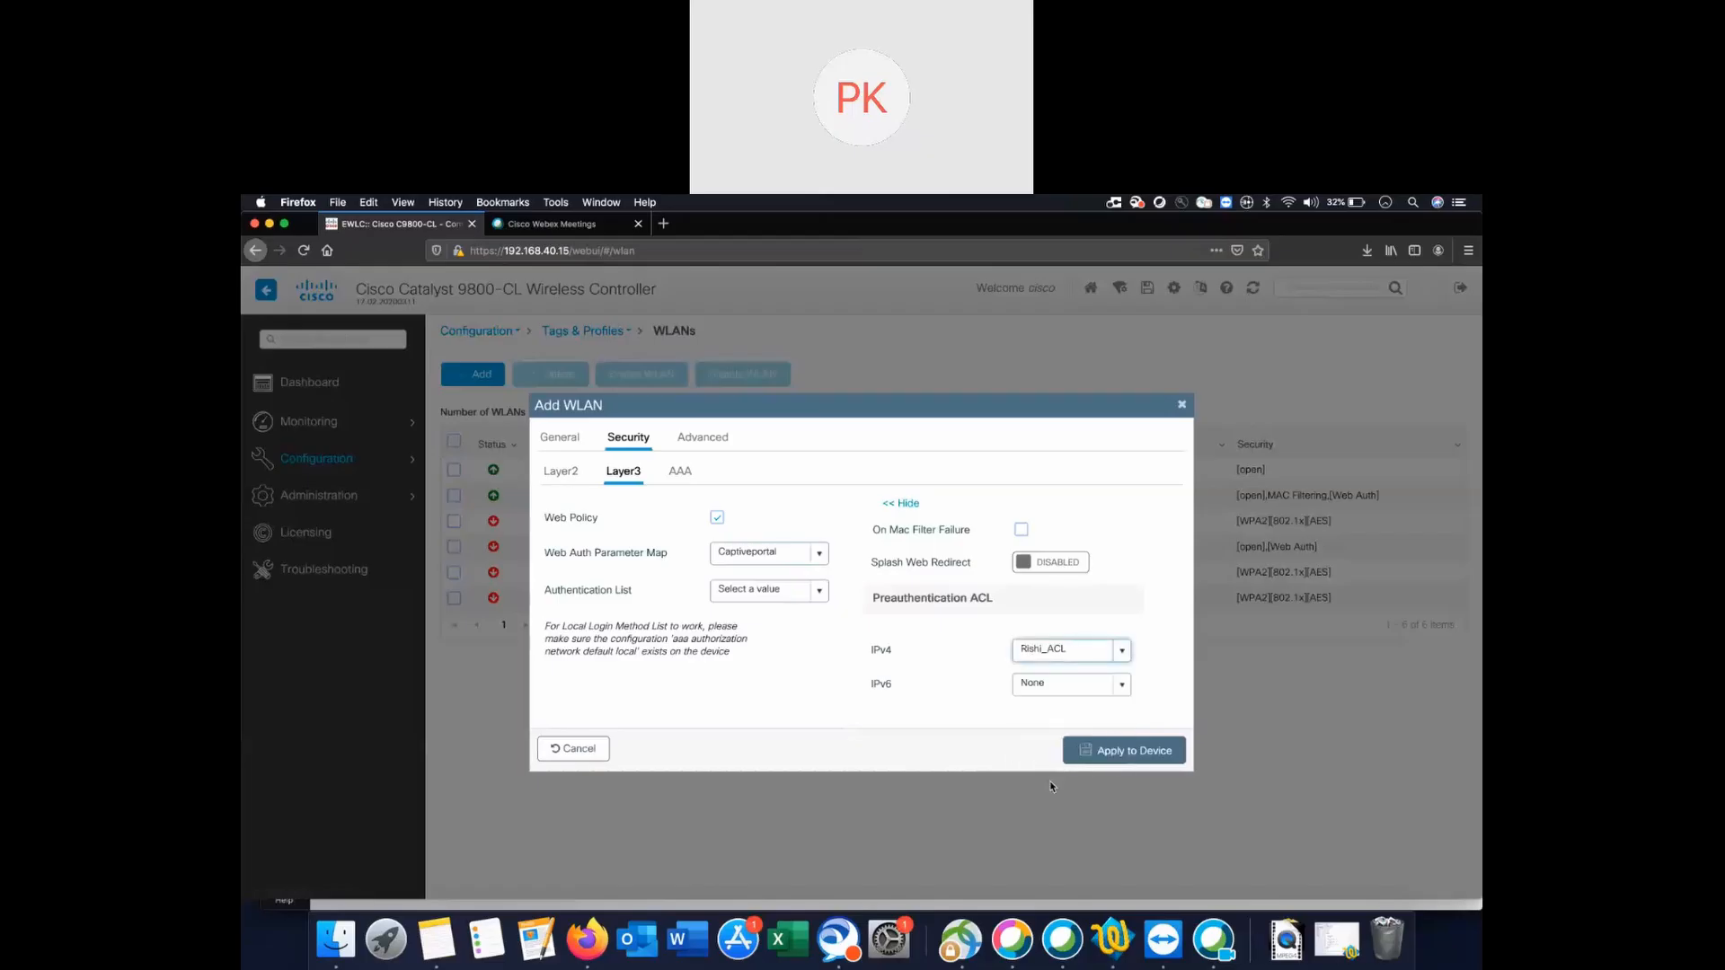
pyautogui.click(1131, 752)
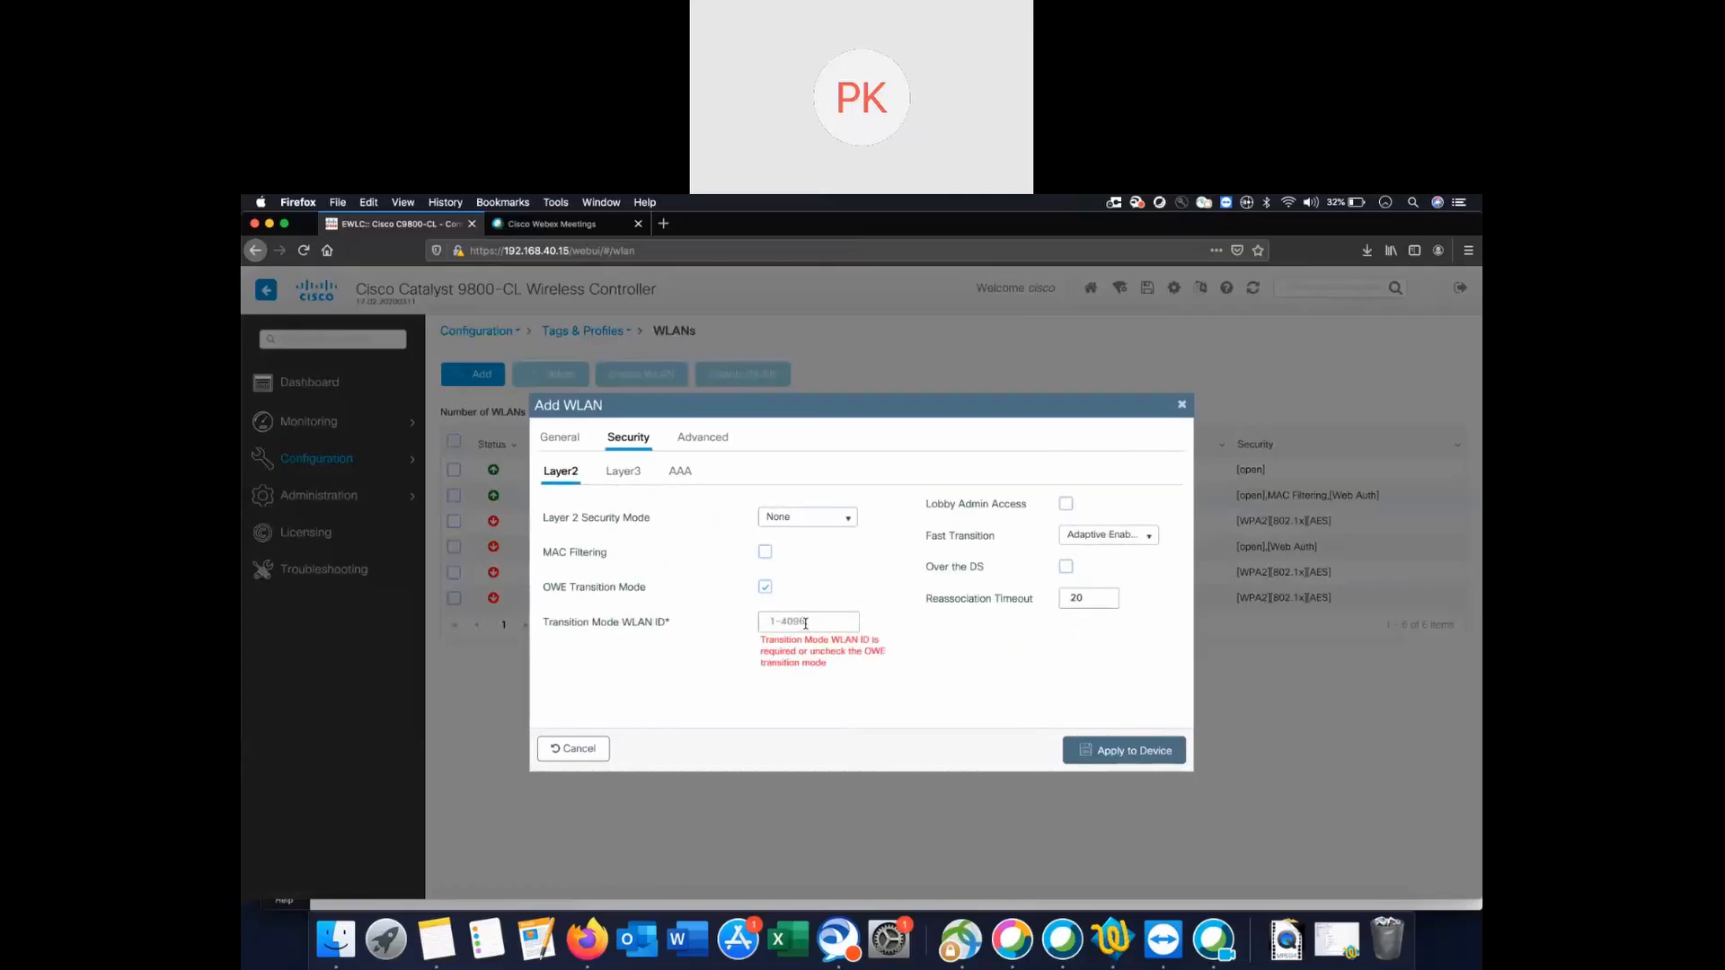
pyautogui.click(765, 586)
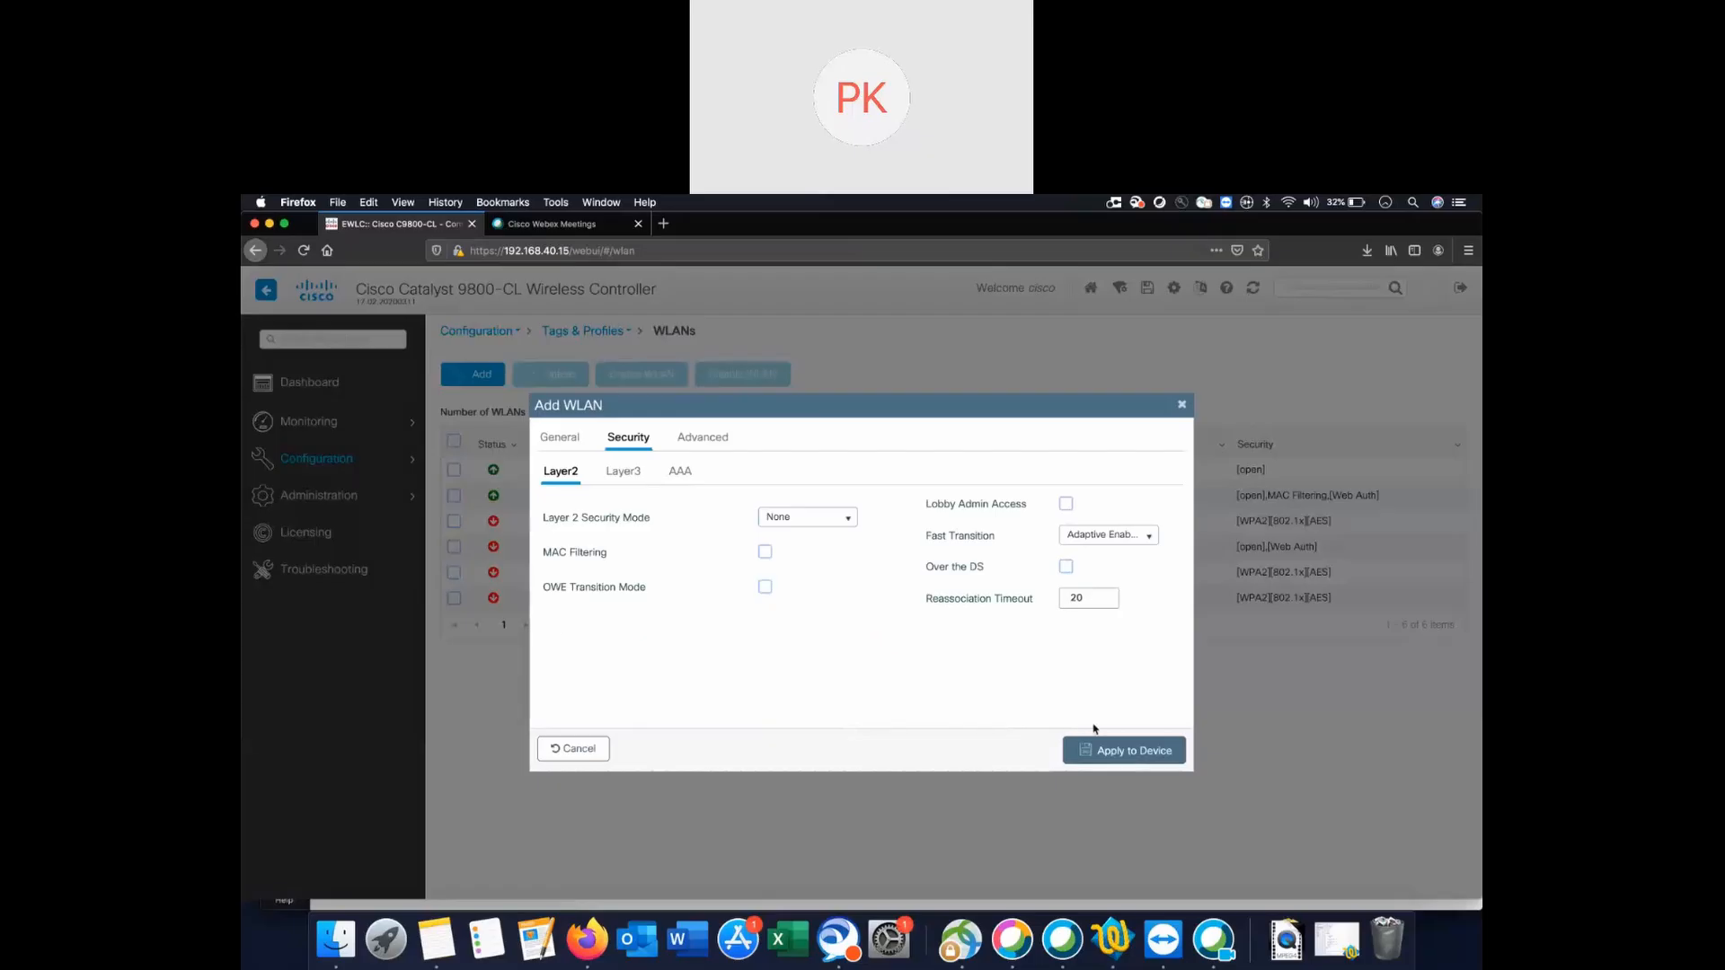
pyautogui.click(1153, 757)
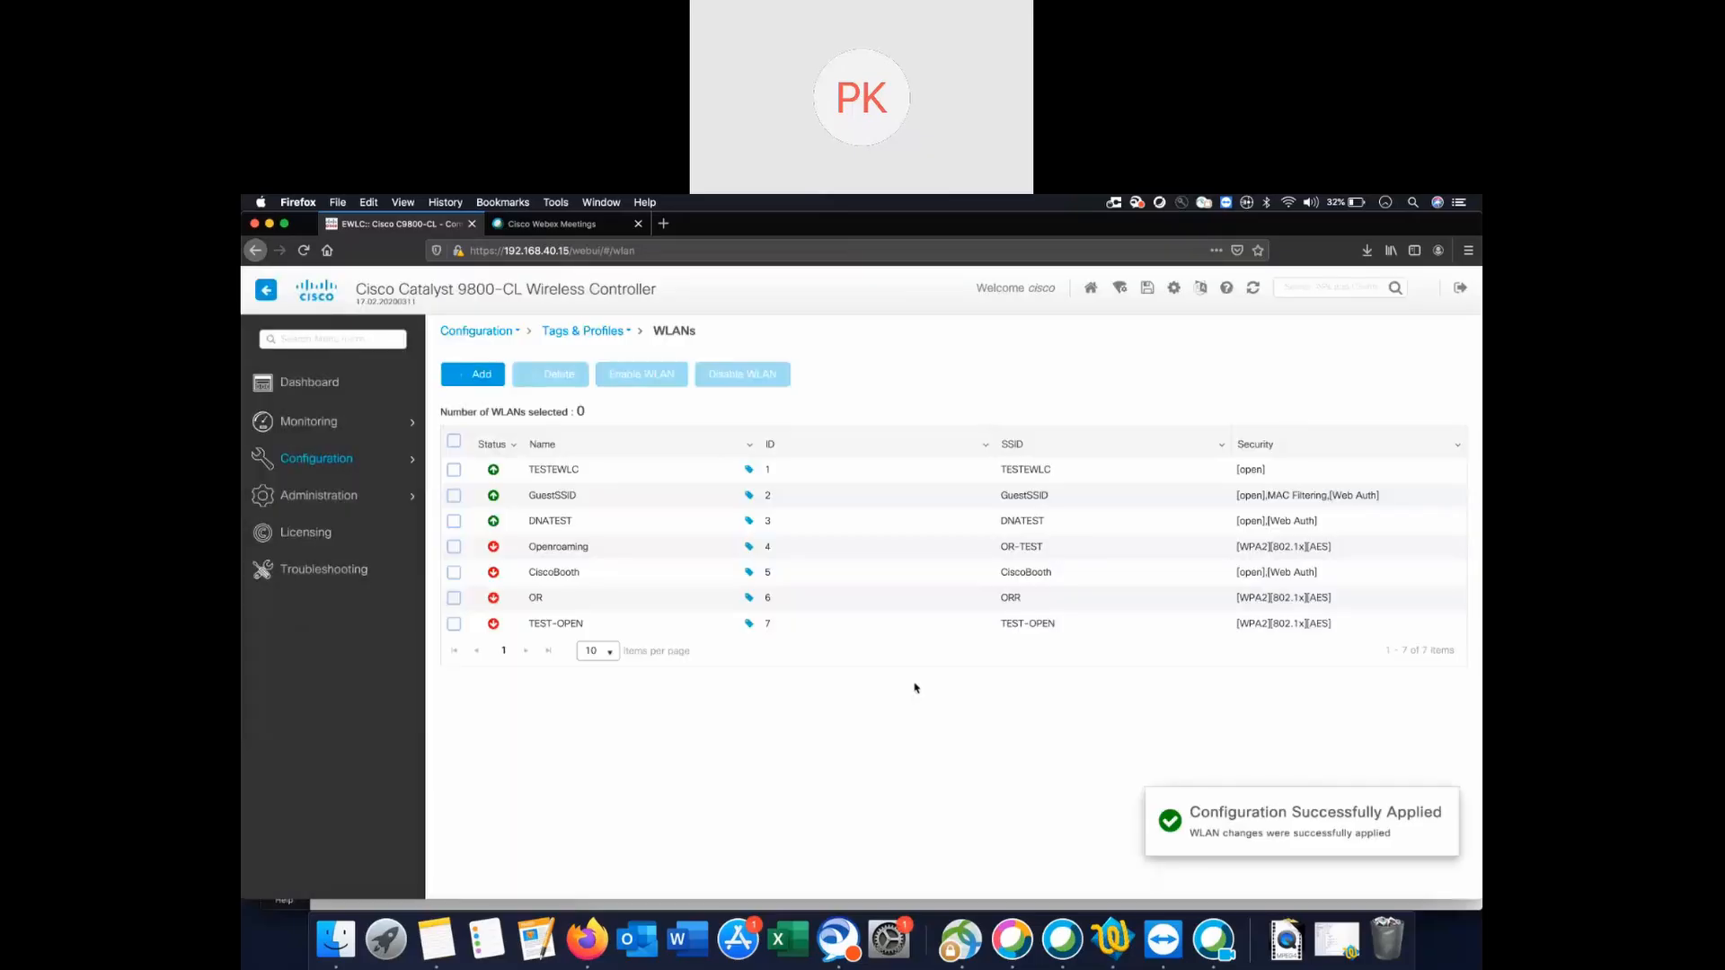
# Go to Security > AAA, listing RadiusGroup at 1.1.1.1, and begin adding a server.
pyautogui.click(373, 466)
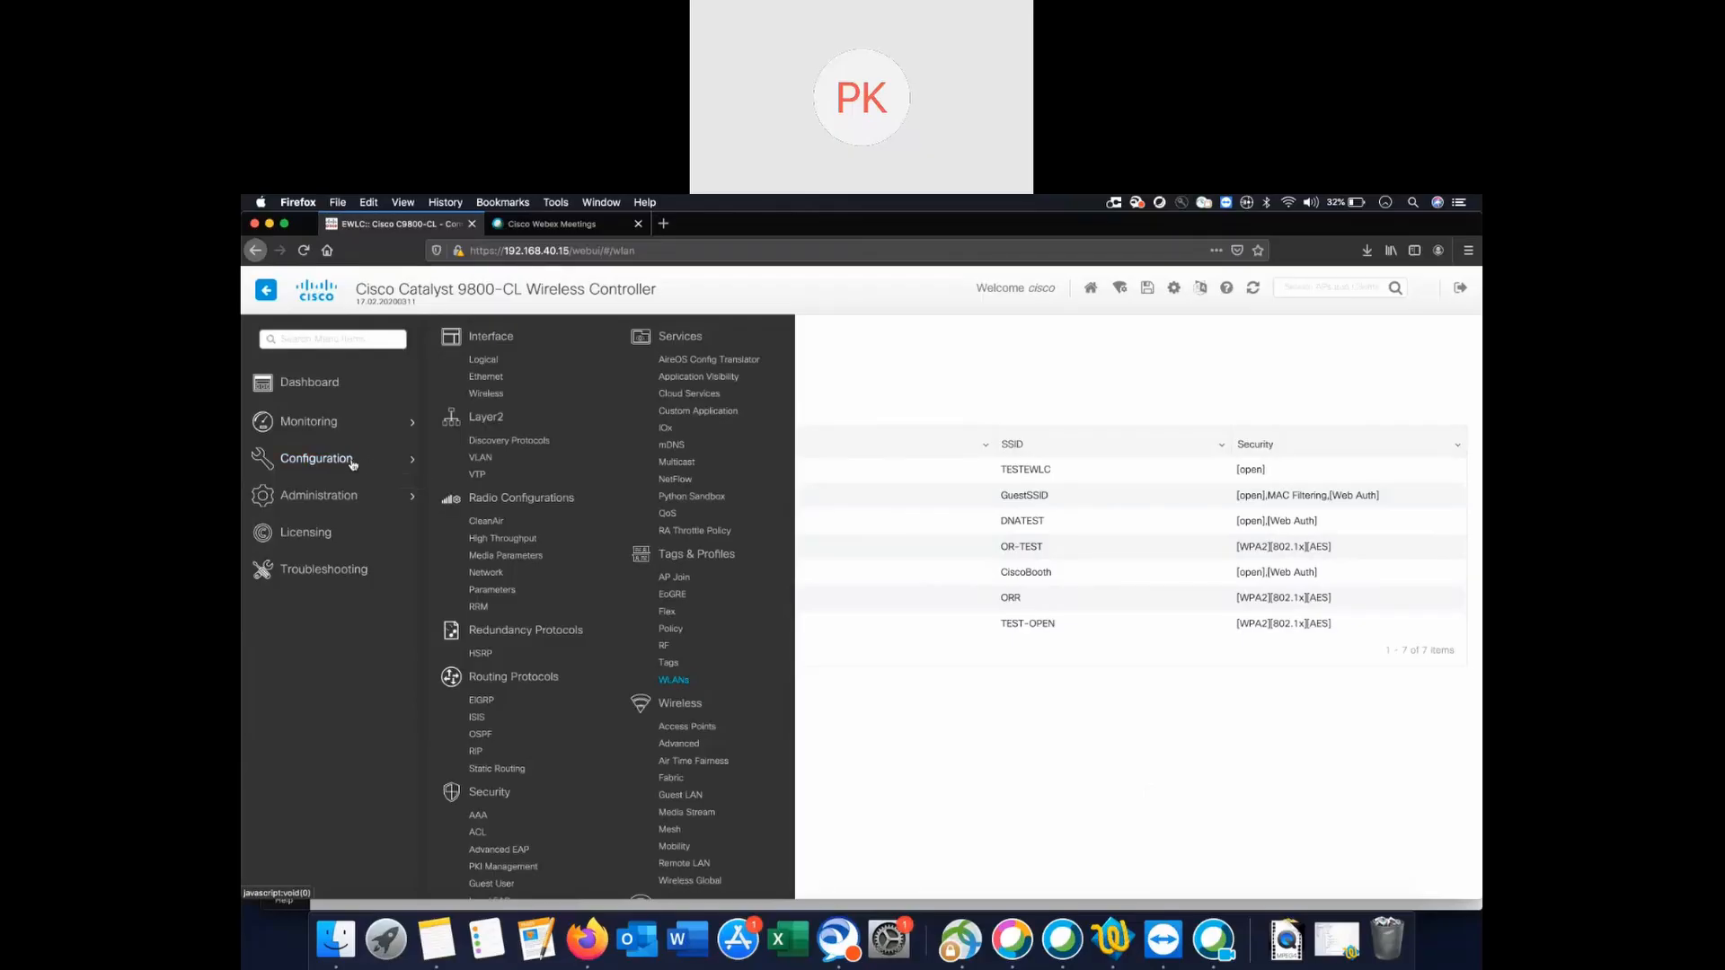
pyautogui.scroll(-3, 499, 705)
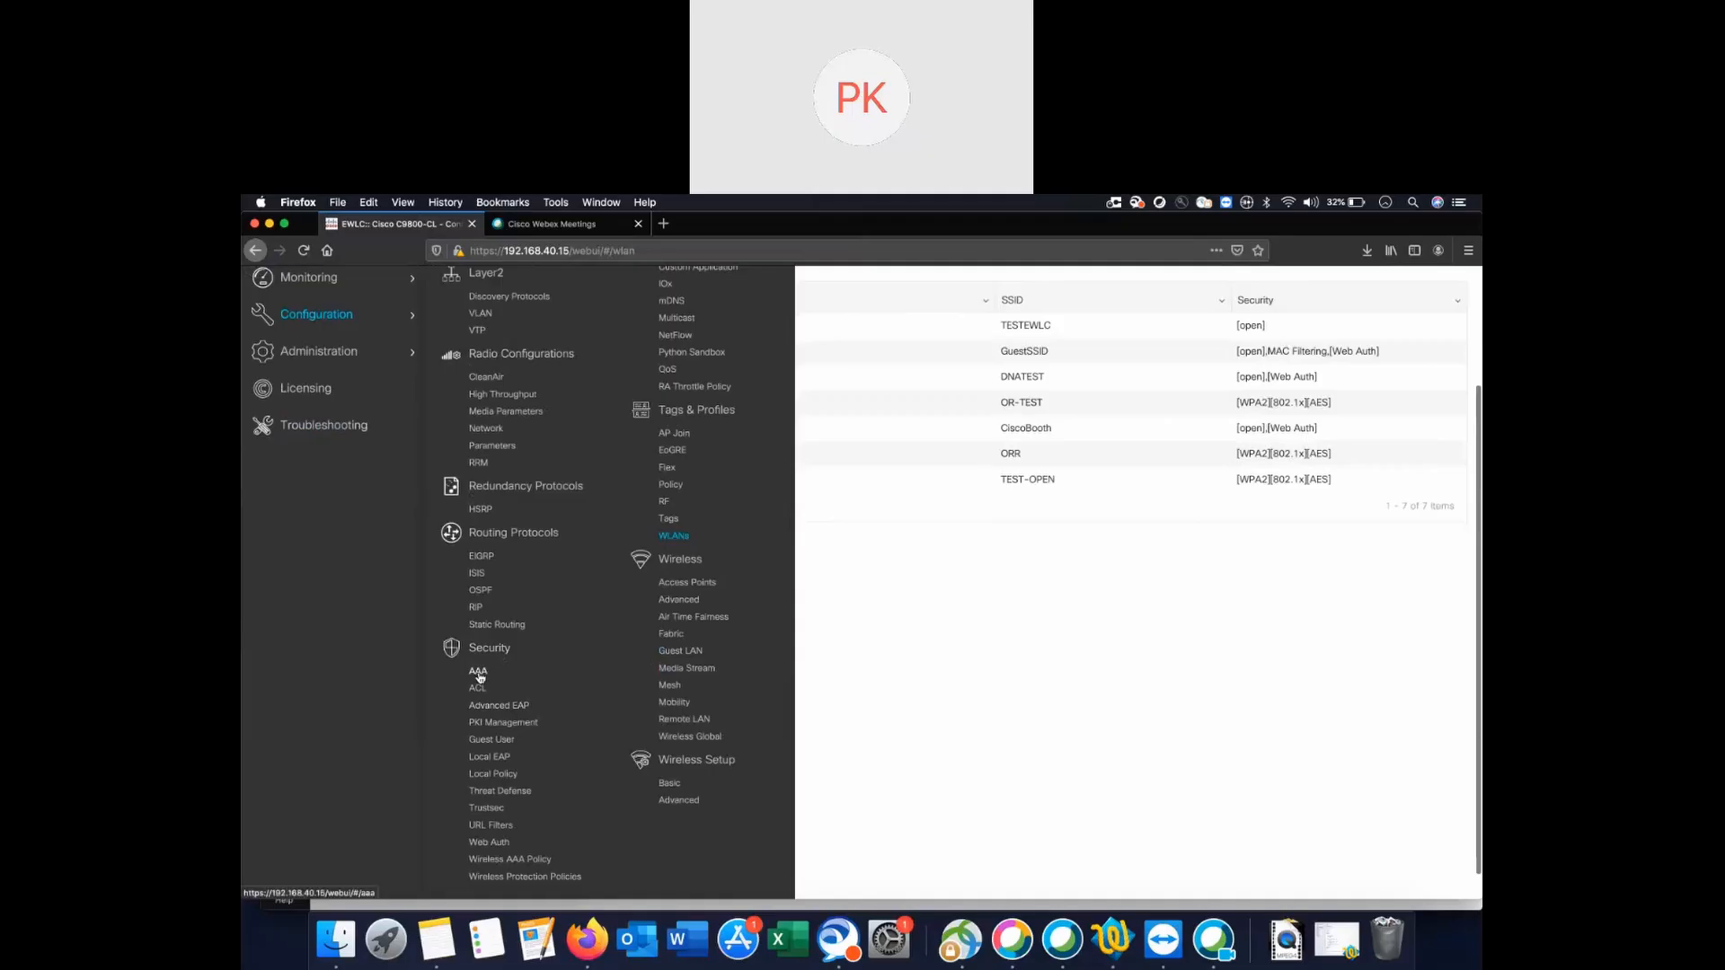
pyautogui.click(477, 672)
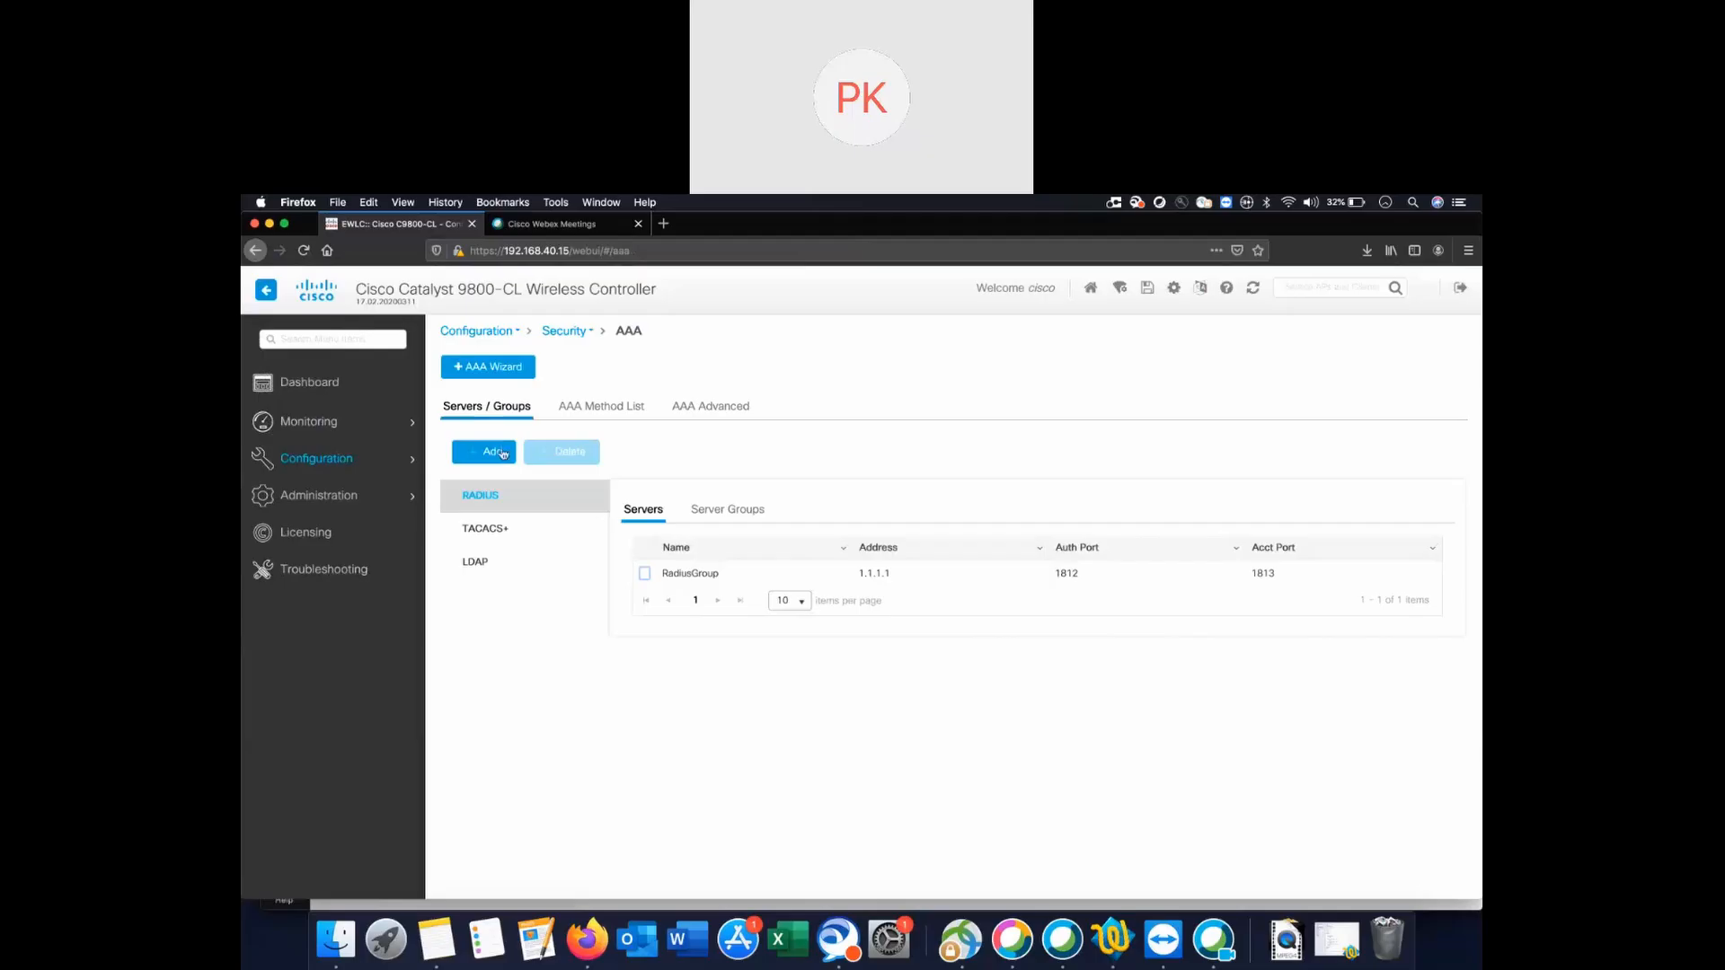
pyautogui.click(492, 456)
# Name the new RADIUS server Radius-Captive and enter a server address.
pyautogui.click(493, 456)
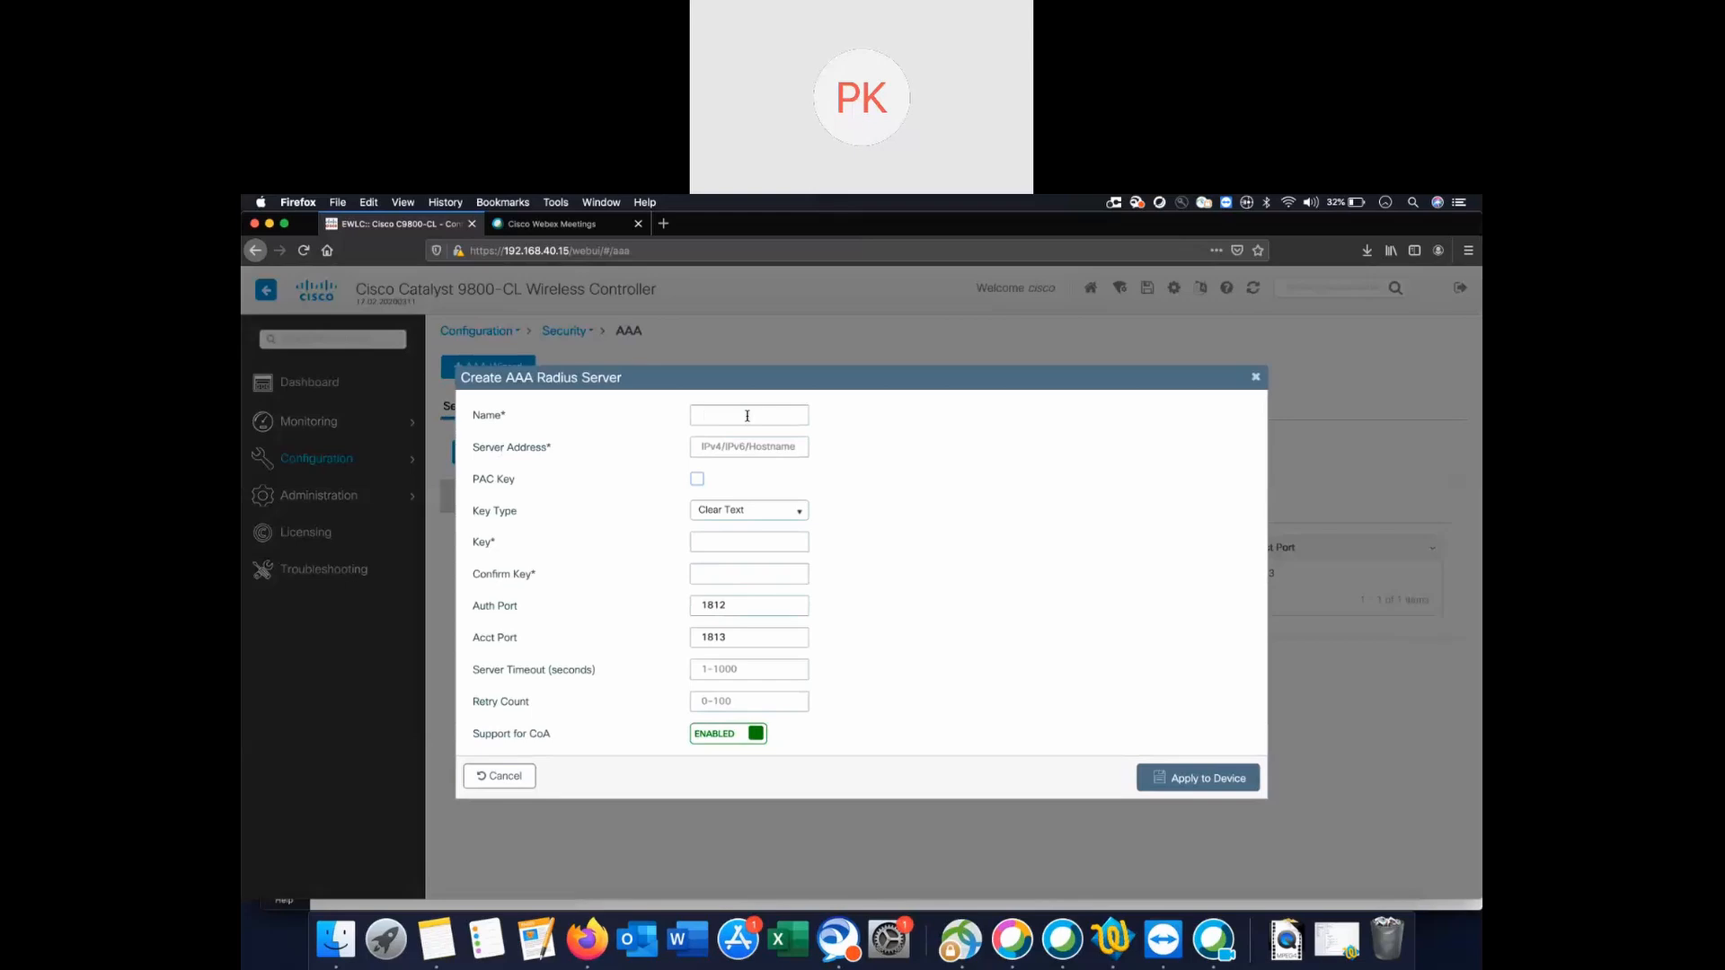
pyautogui.write('dius-Captive')
pyautogui.click(764, 445)
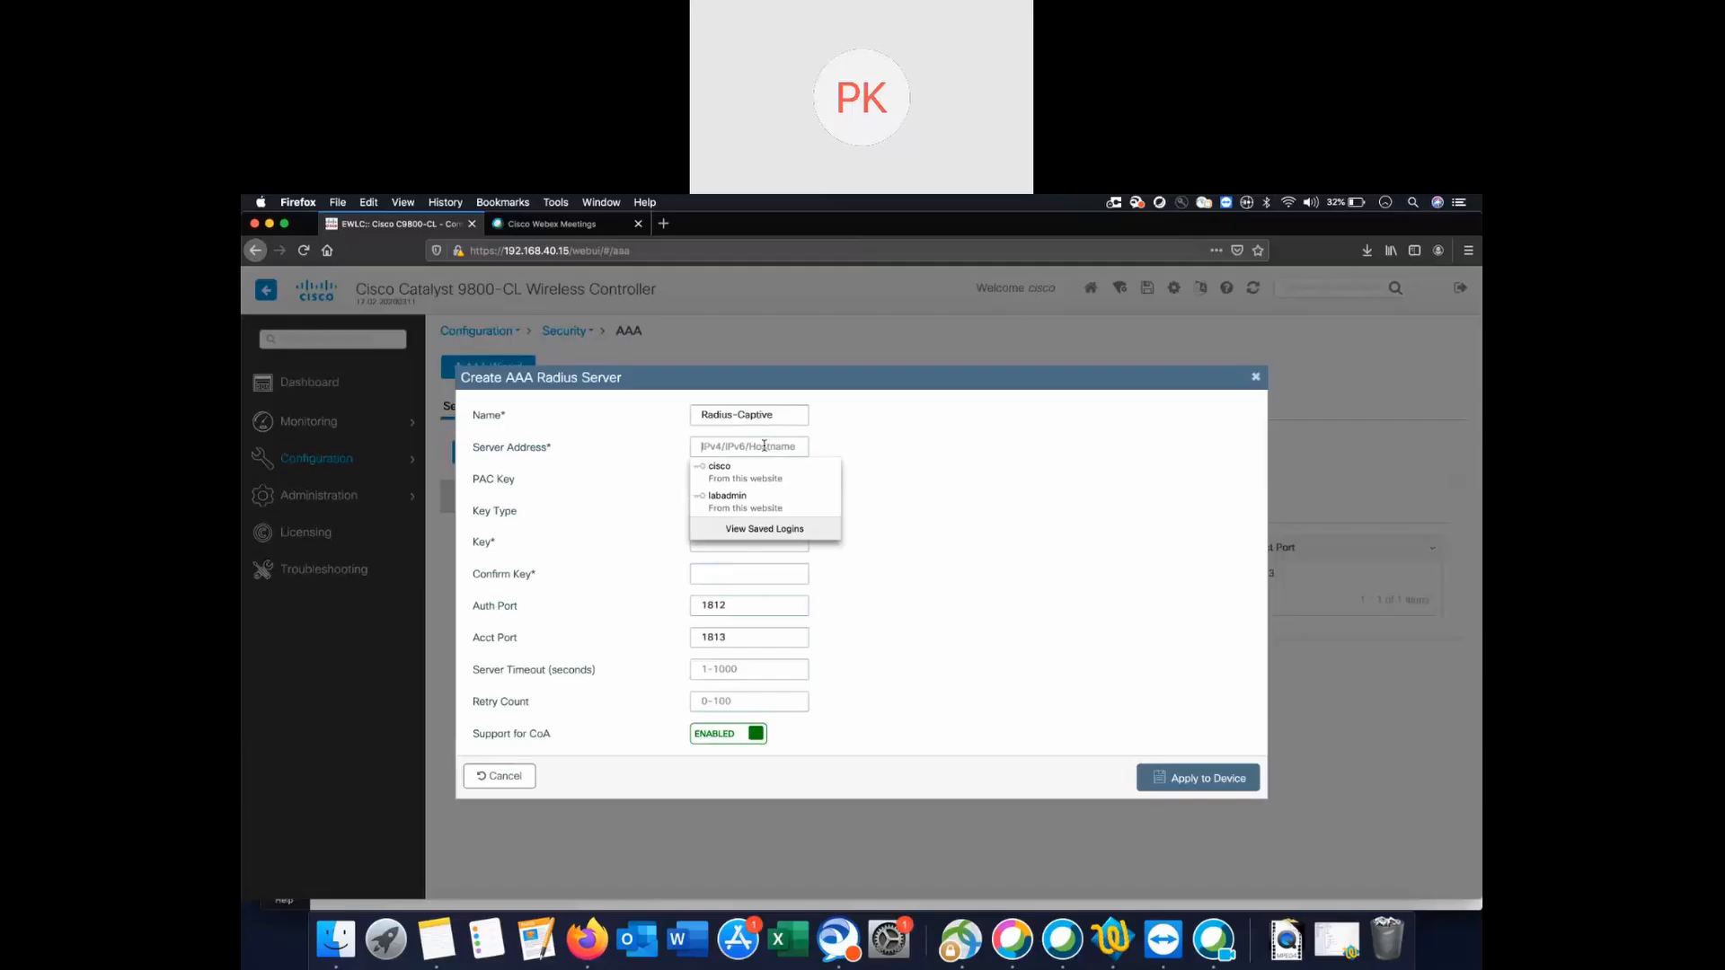
pyautogui.write('1.1.1.1')
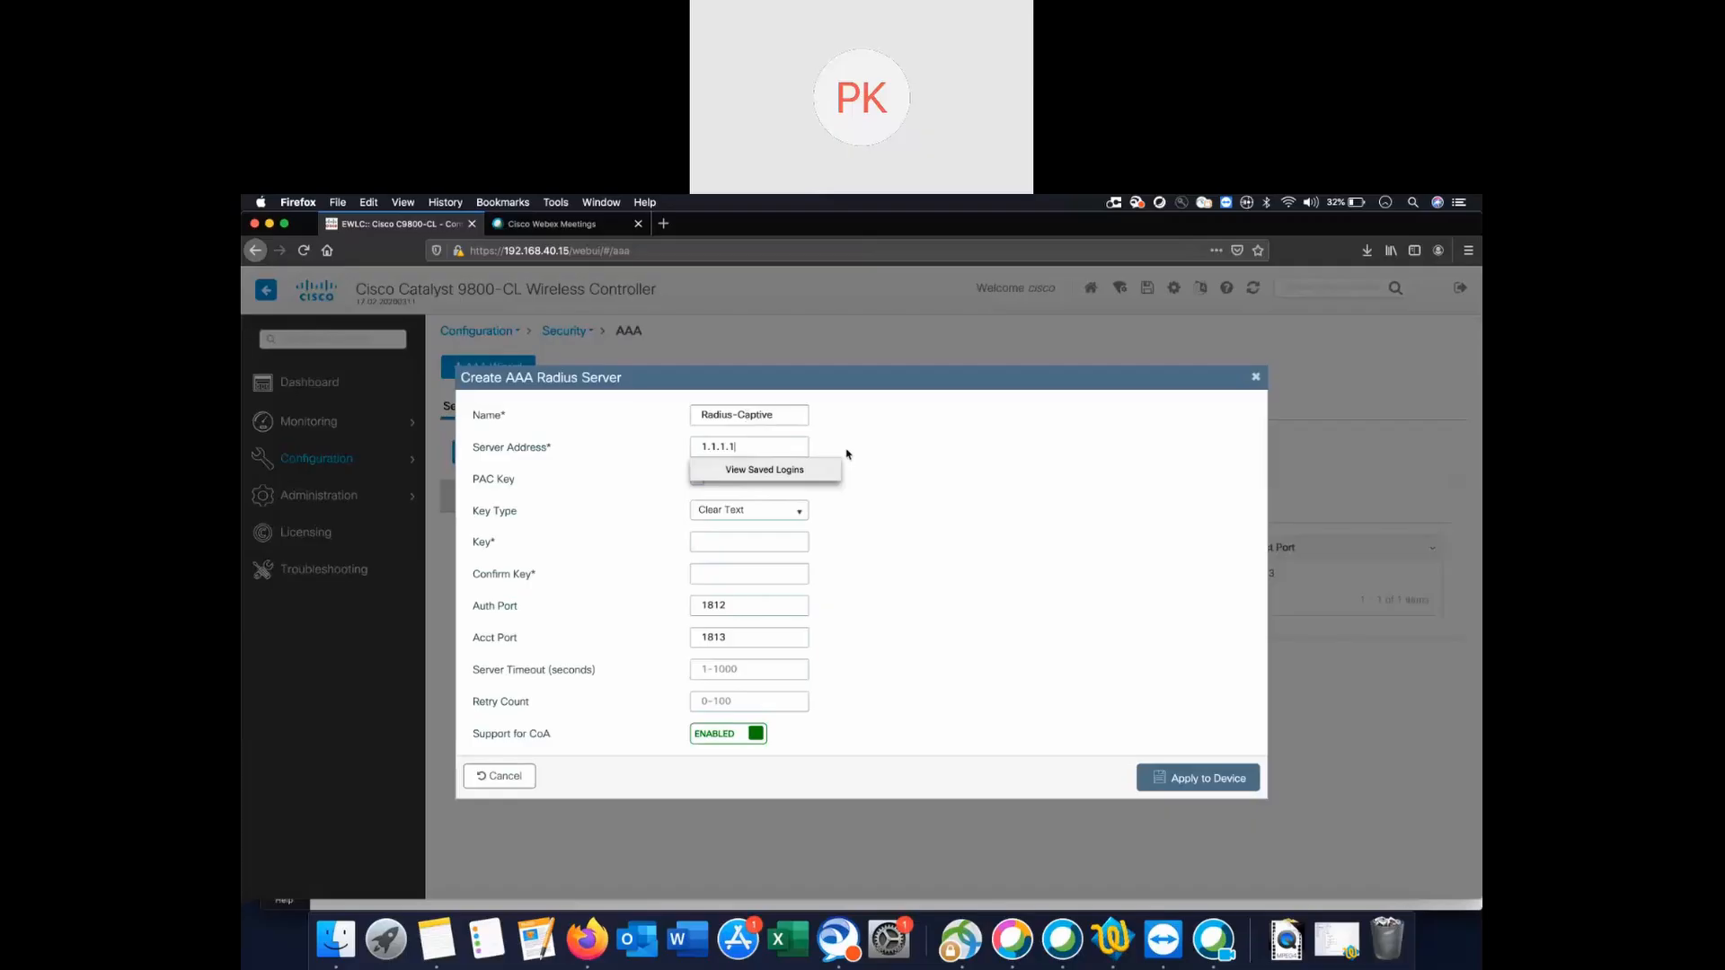
# Enter and confirm the shared key, then attempt to apply the server.
pyautogui.rightClick(847, 448)
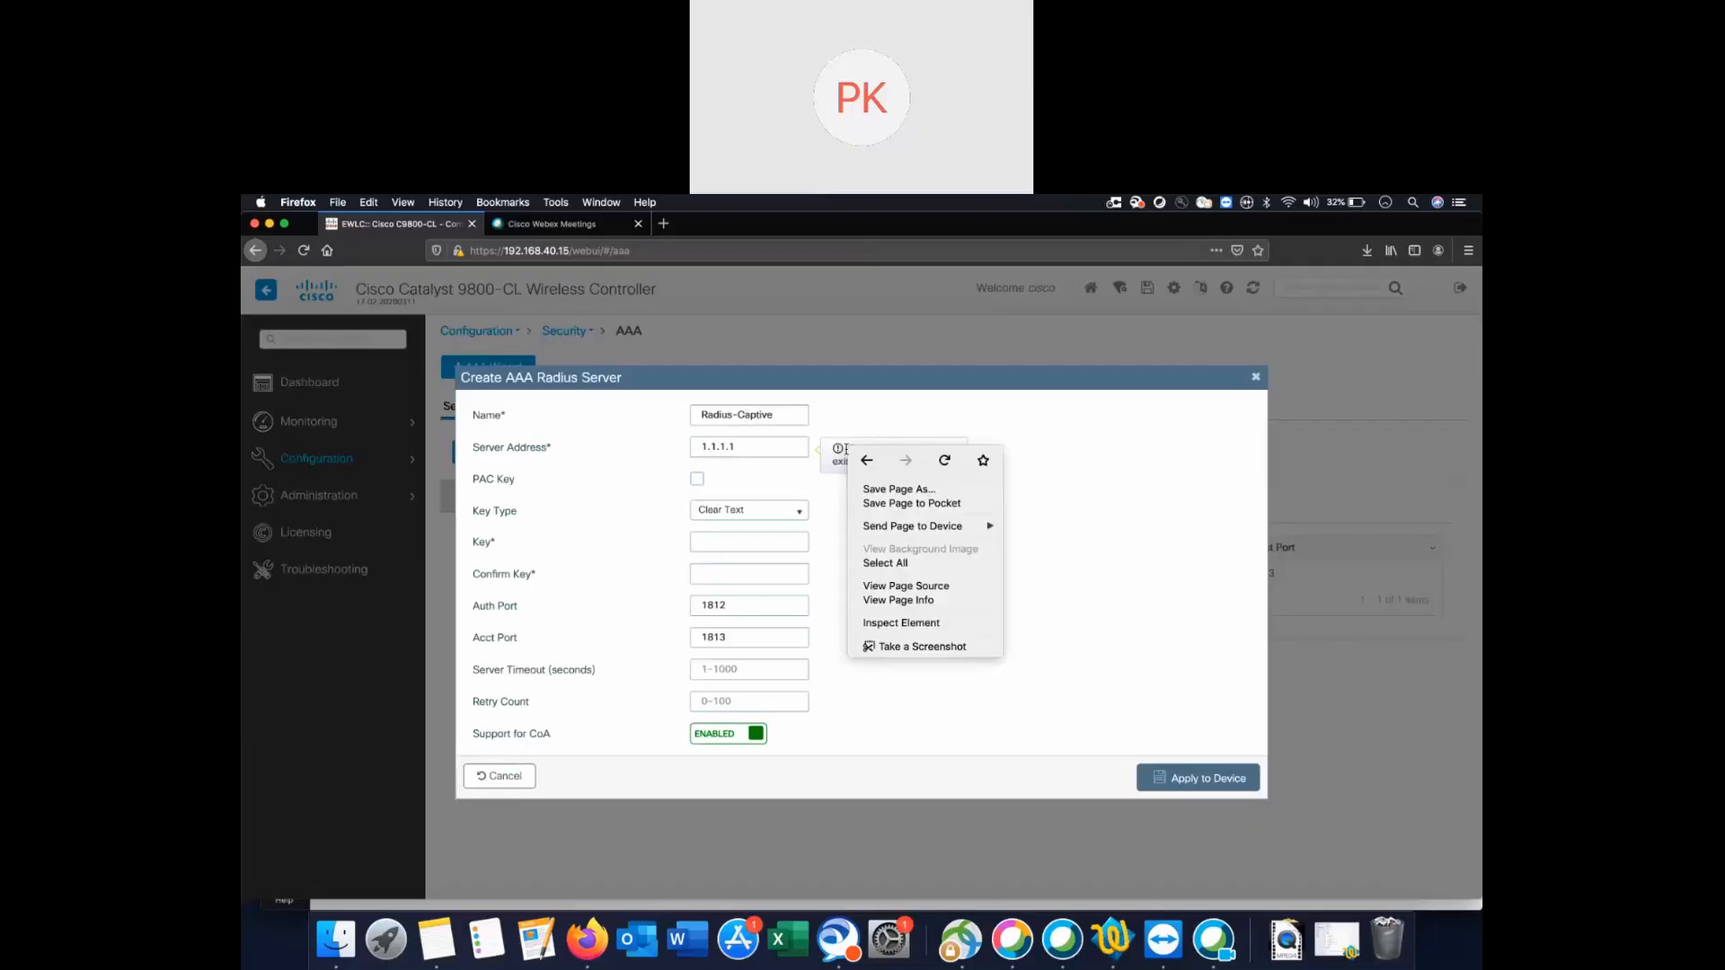
pyautogui.click(799, 474)
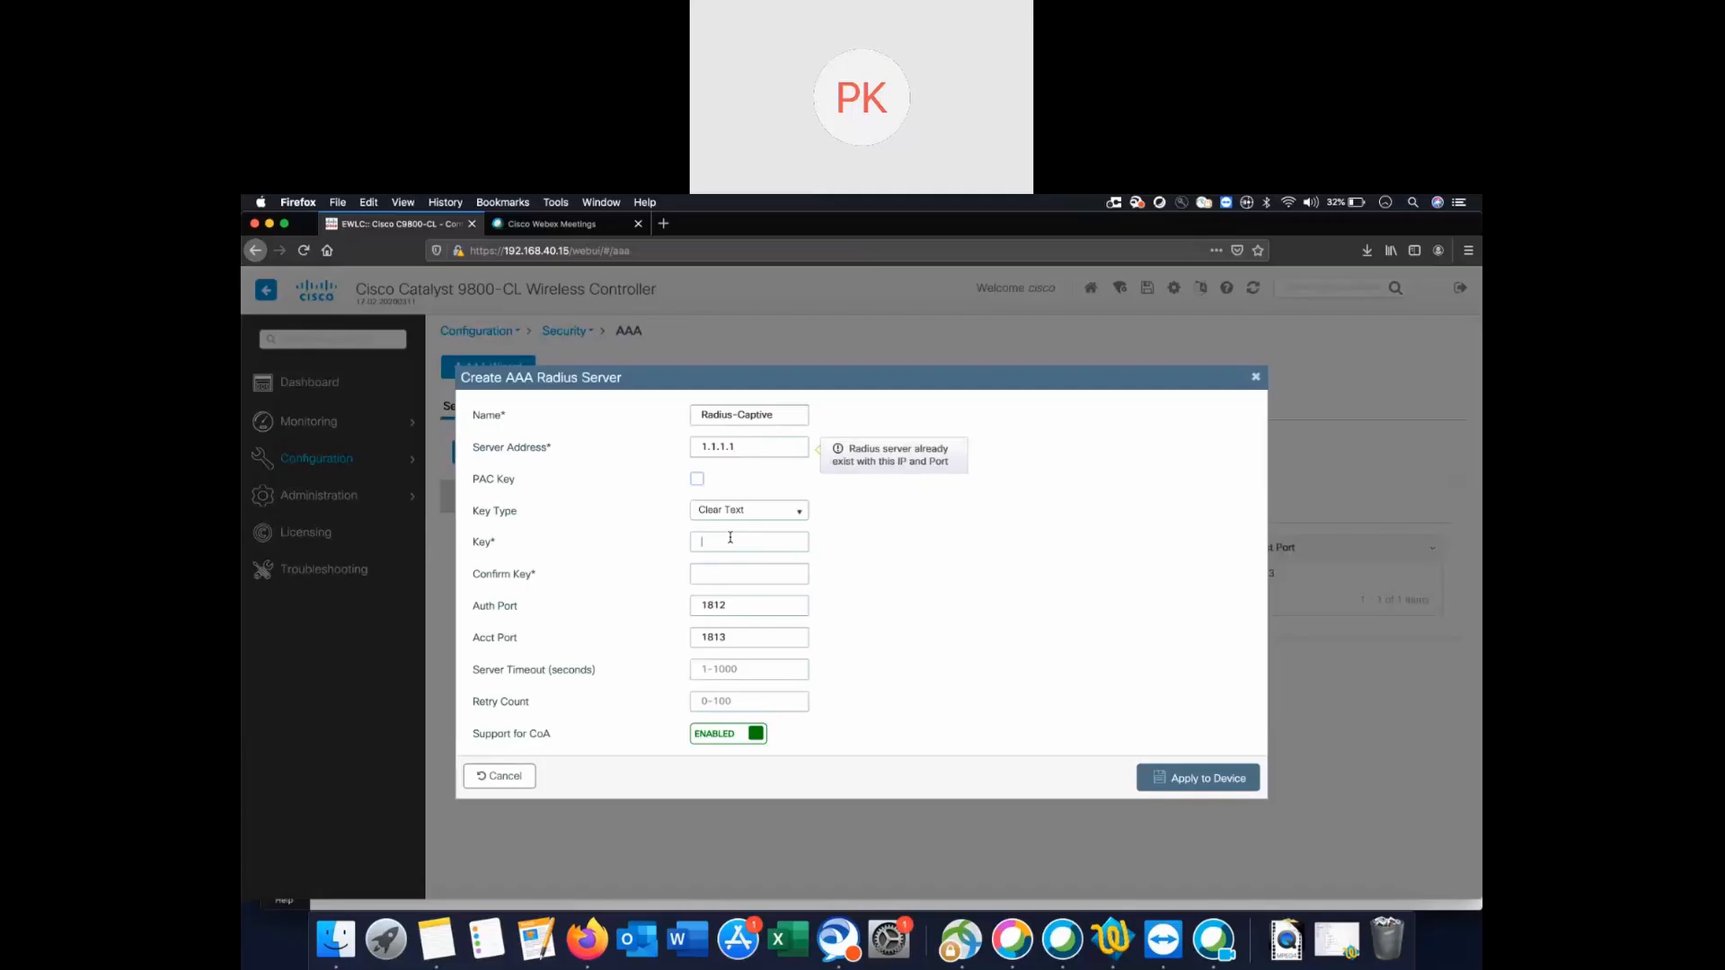
pyautogui.write('sco')
pyautogui.click(731, 567)
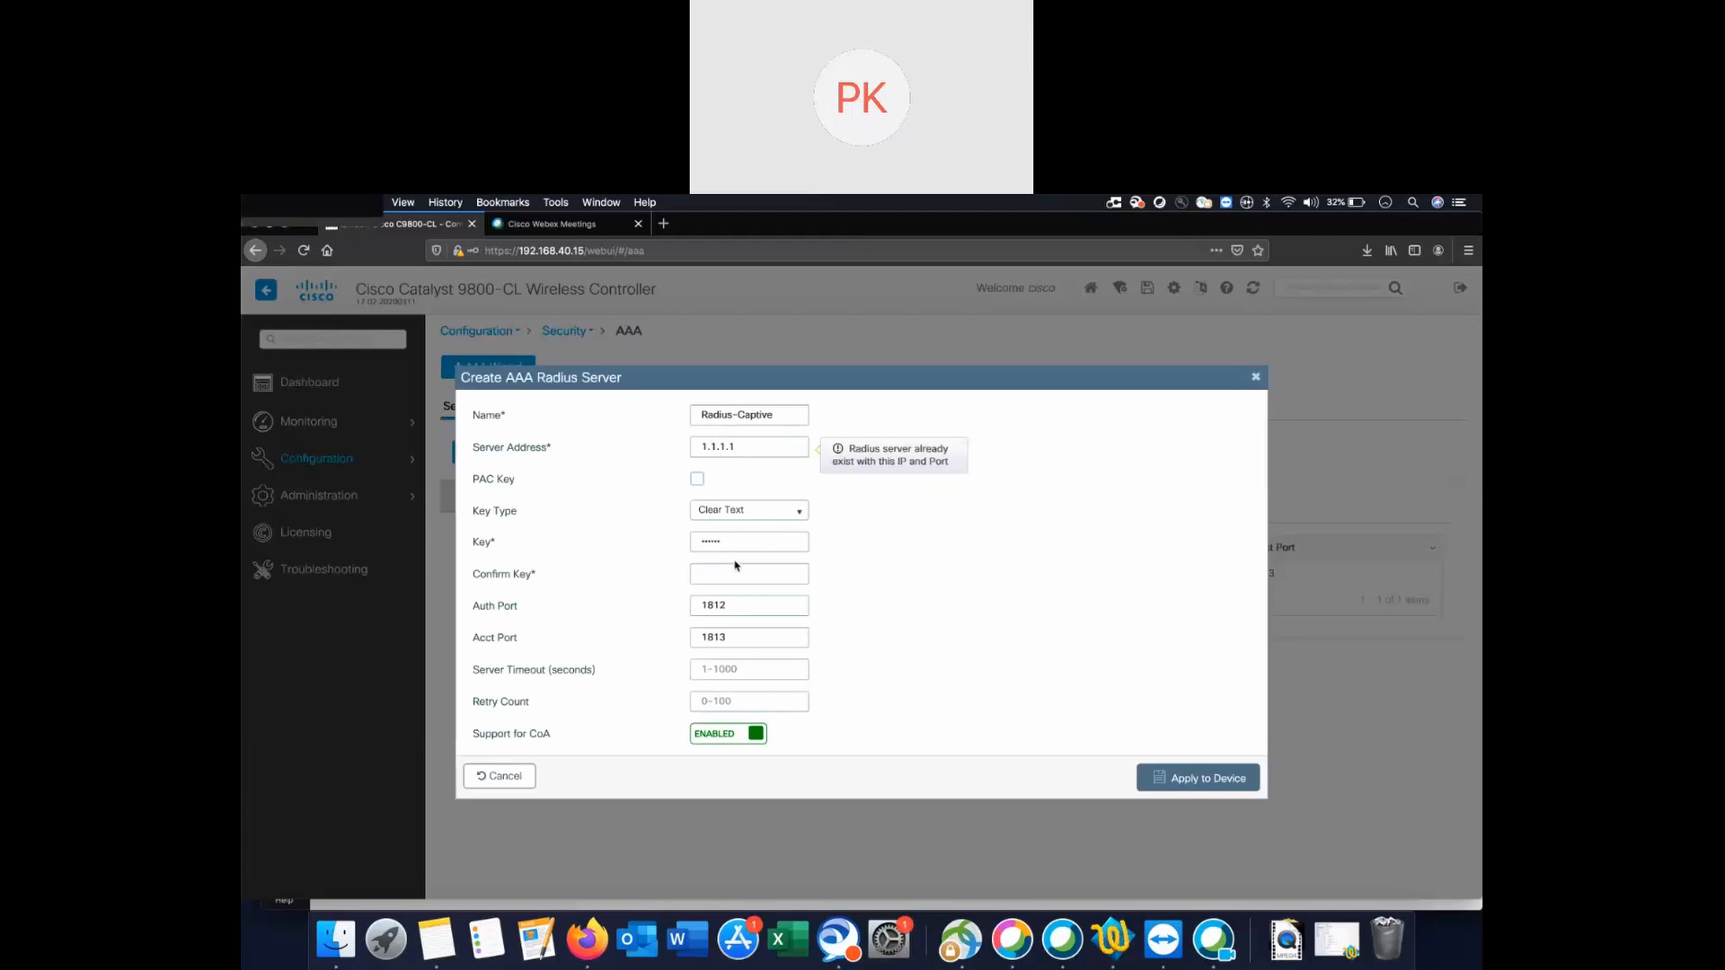
pyautogui.write('cisc')
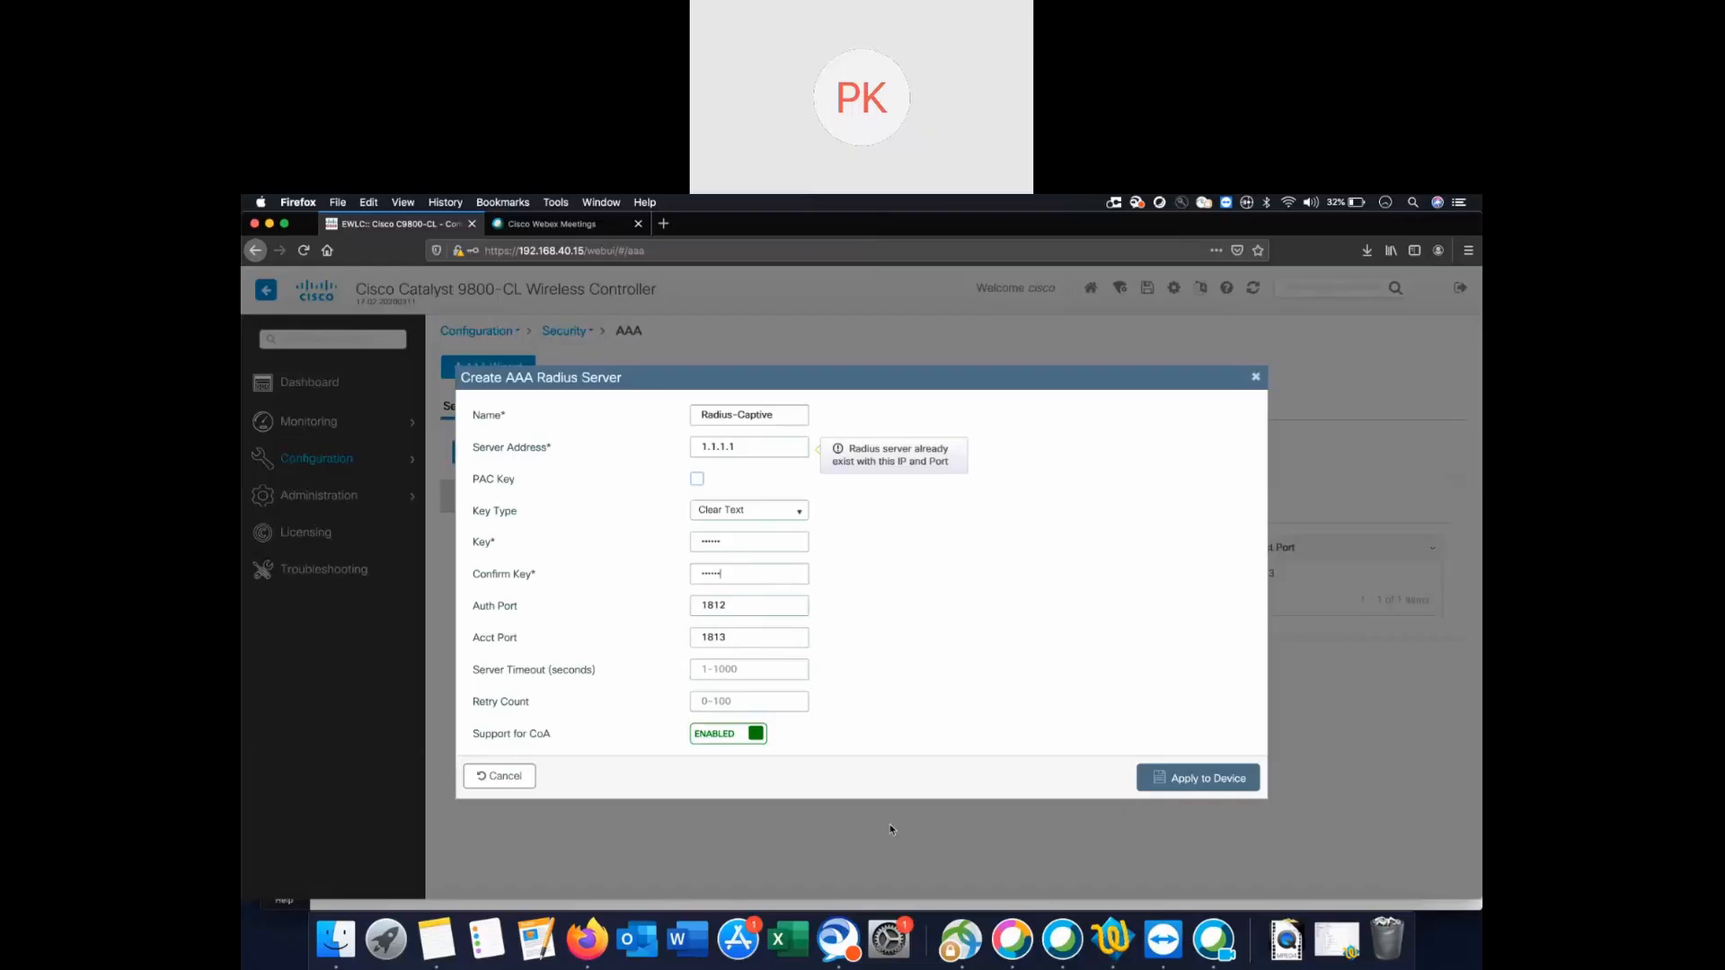
pyautogui.click(1184, 785)
# Replace the duplicate 1.1.1.1 address with 54.184.134.31 and apply Radius-Captive to the device.
pyautogui.moveTo(756, 447); pyautogui.dragTo(684, 449)
pyautogui.press('BackSpace')
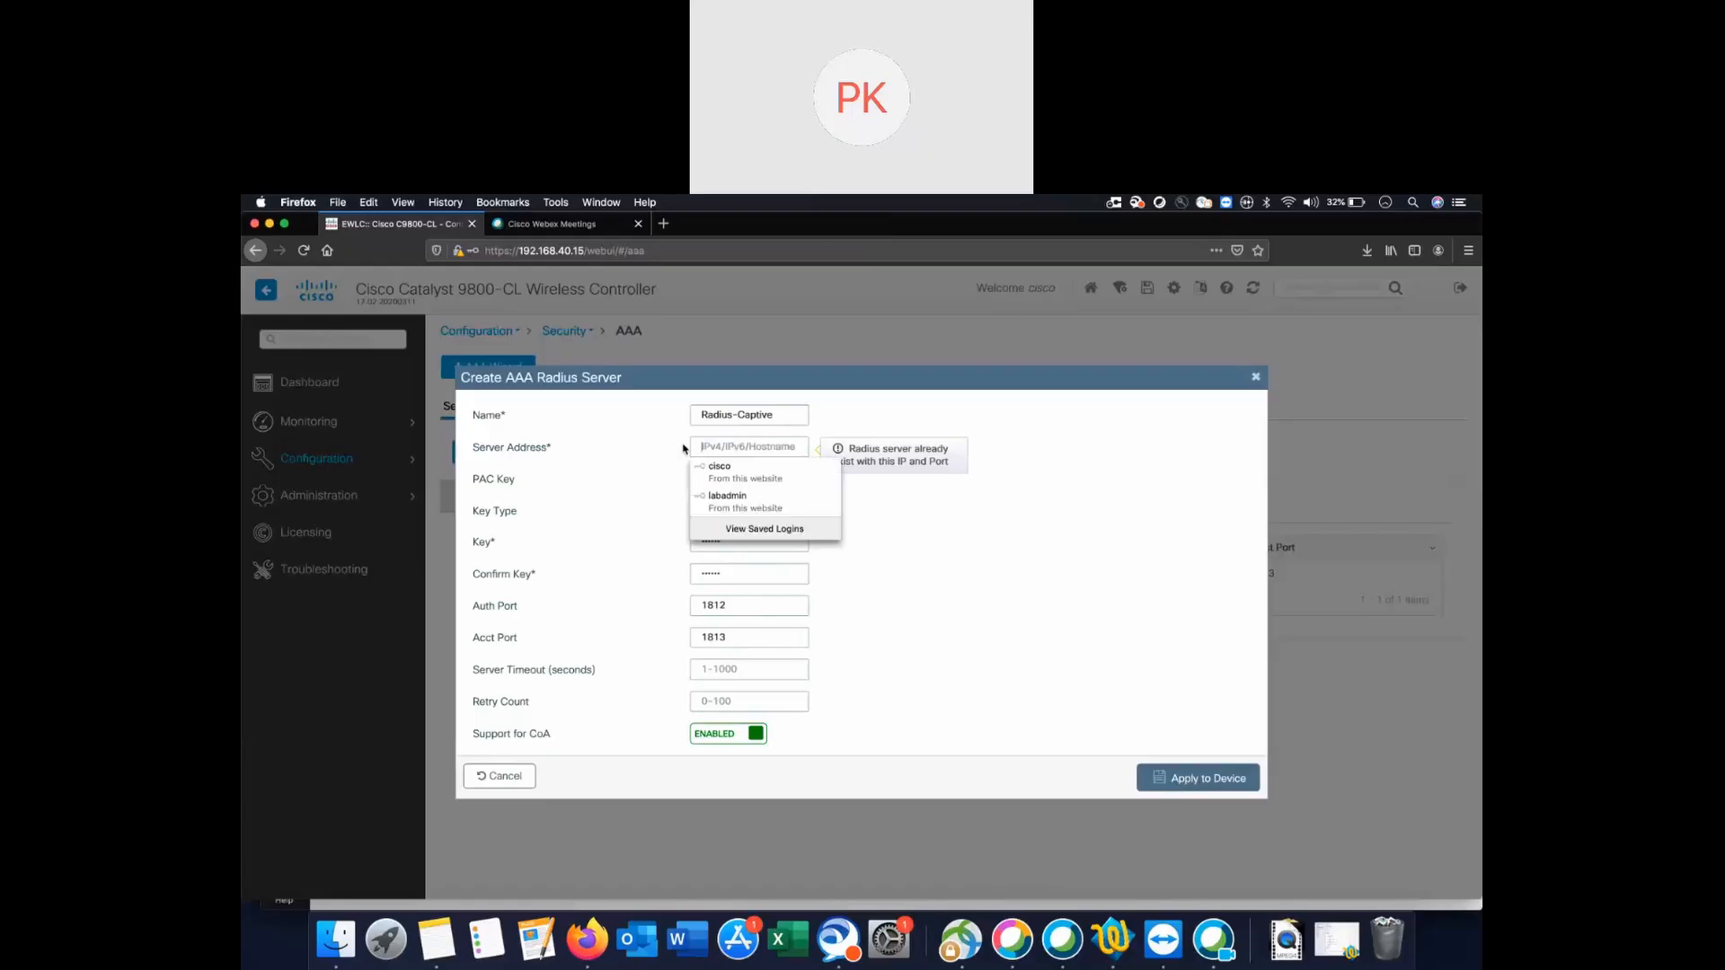
pyautogui.click(638, 460)
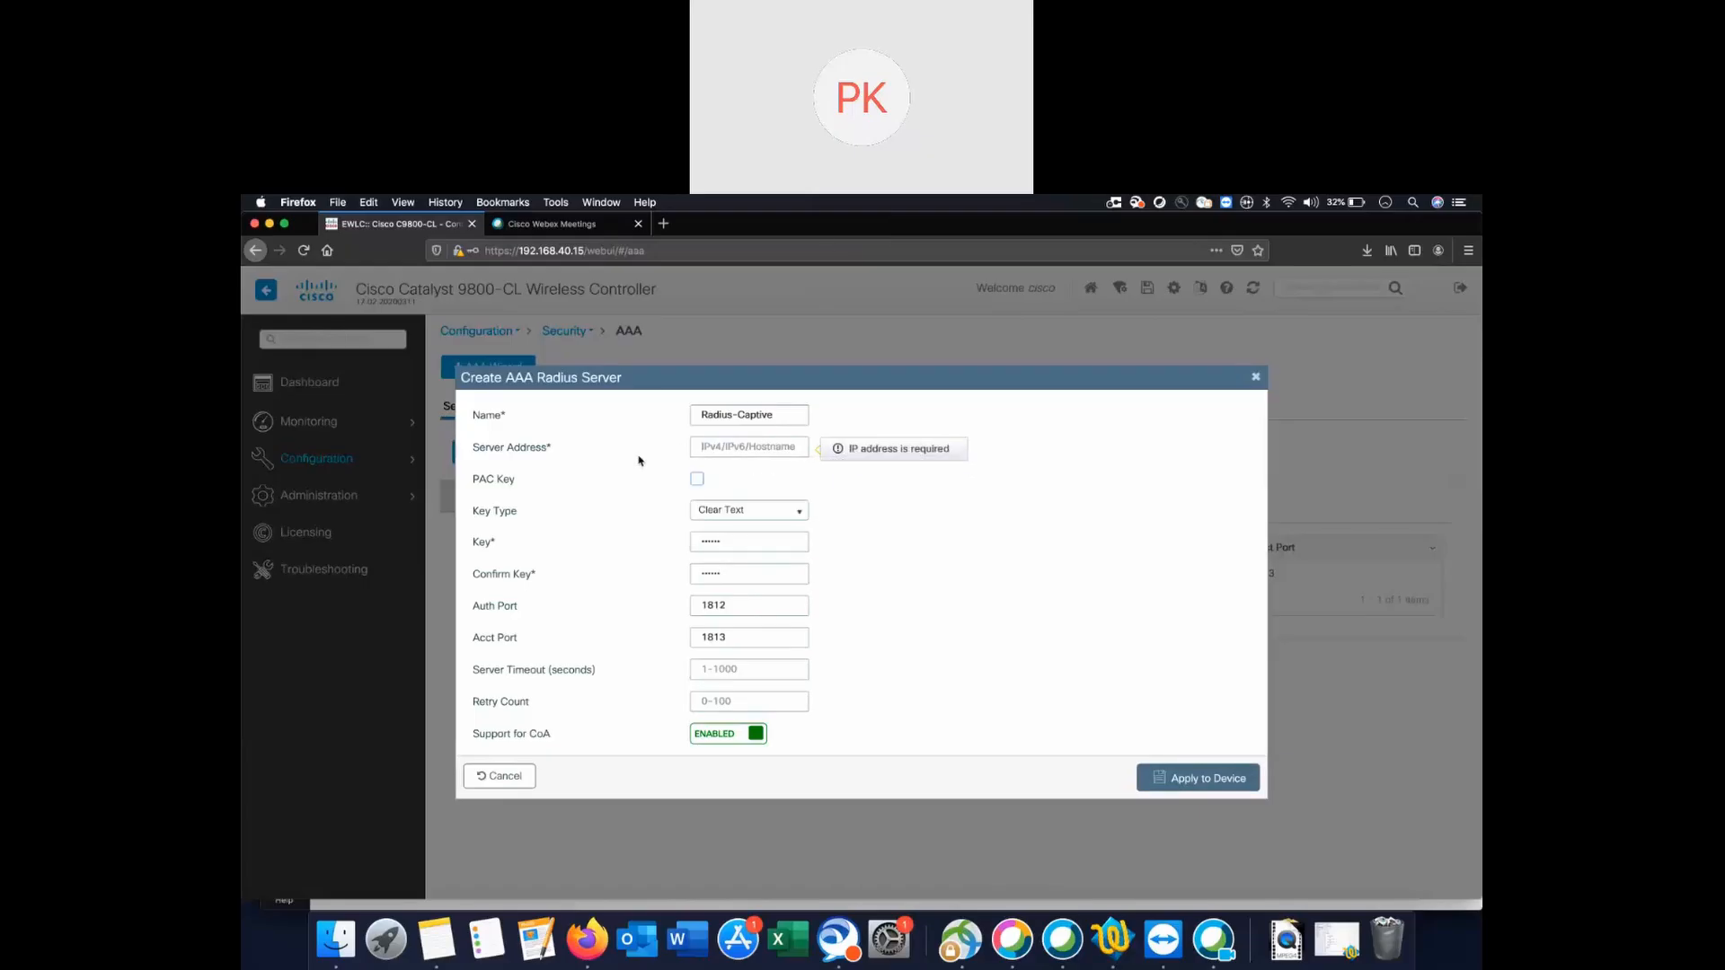
pyautogui.click(755, 444)
pyautogui.write('54.134.')
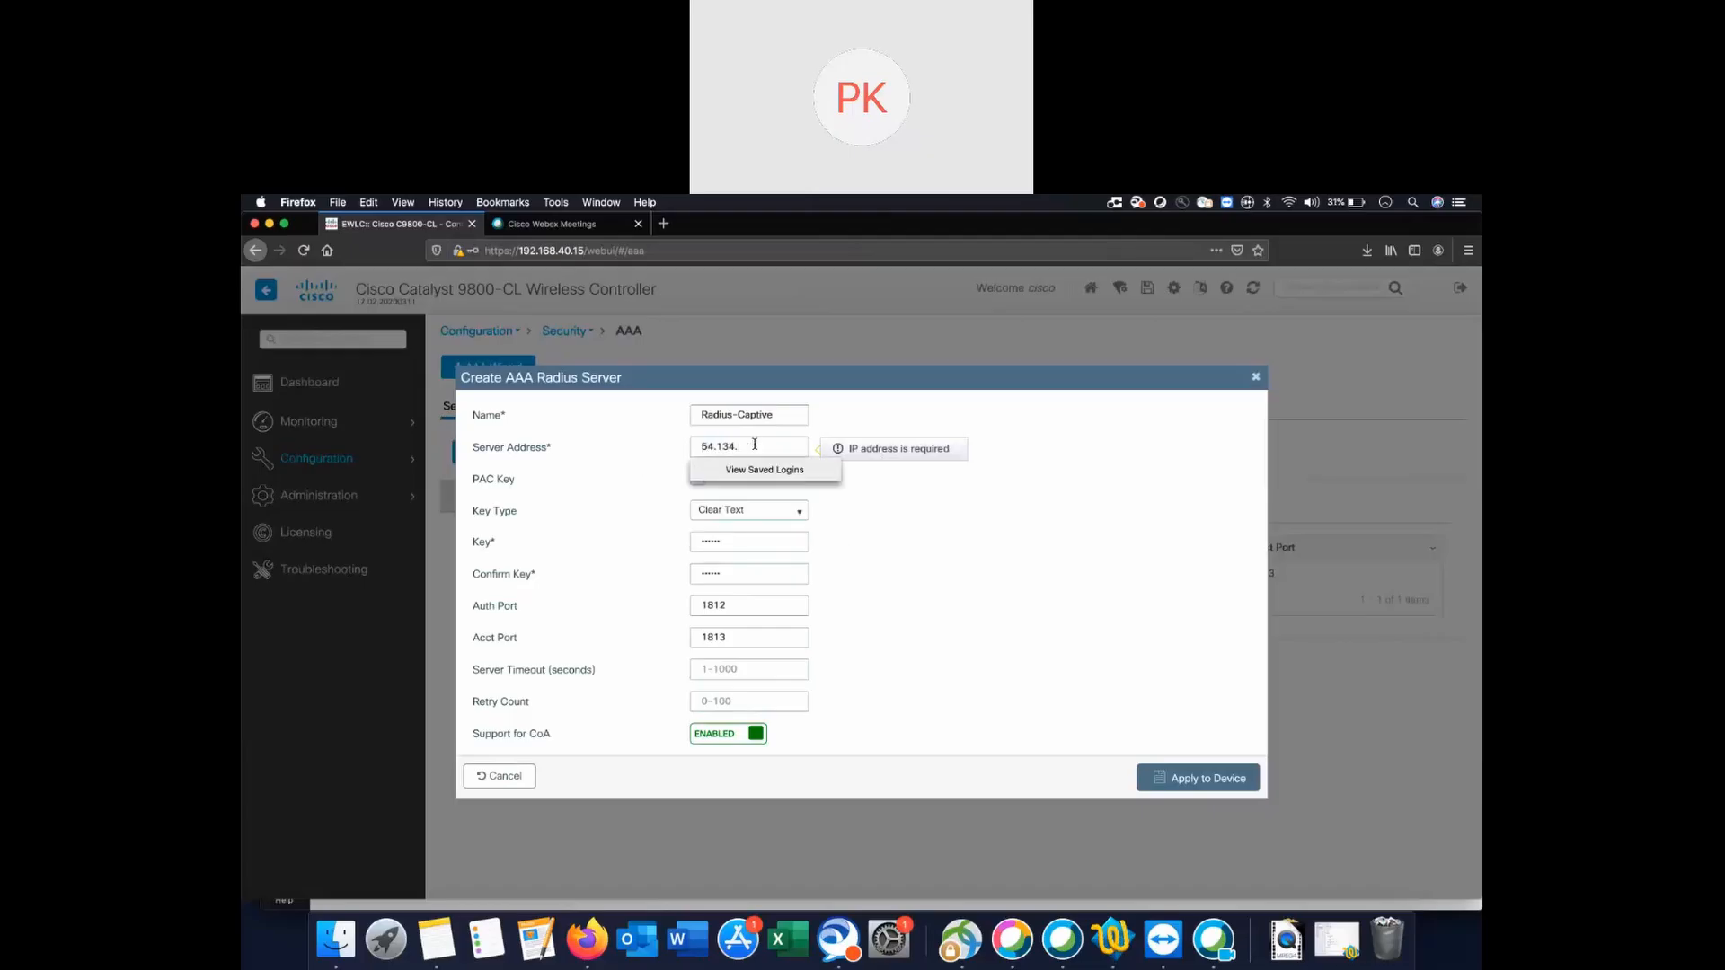
pyautogui.write('64.134.31')
pyautogui.click(1185, 779)
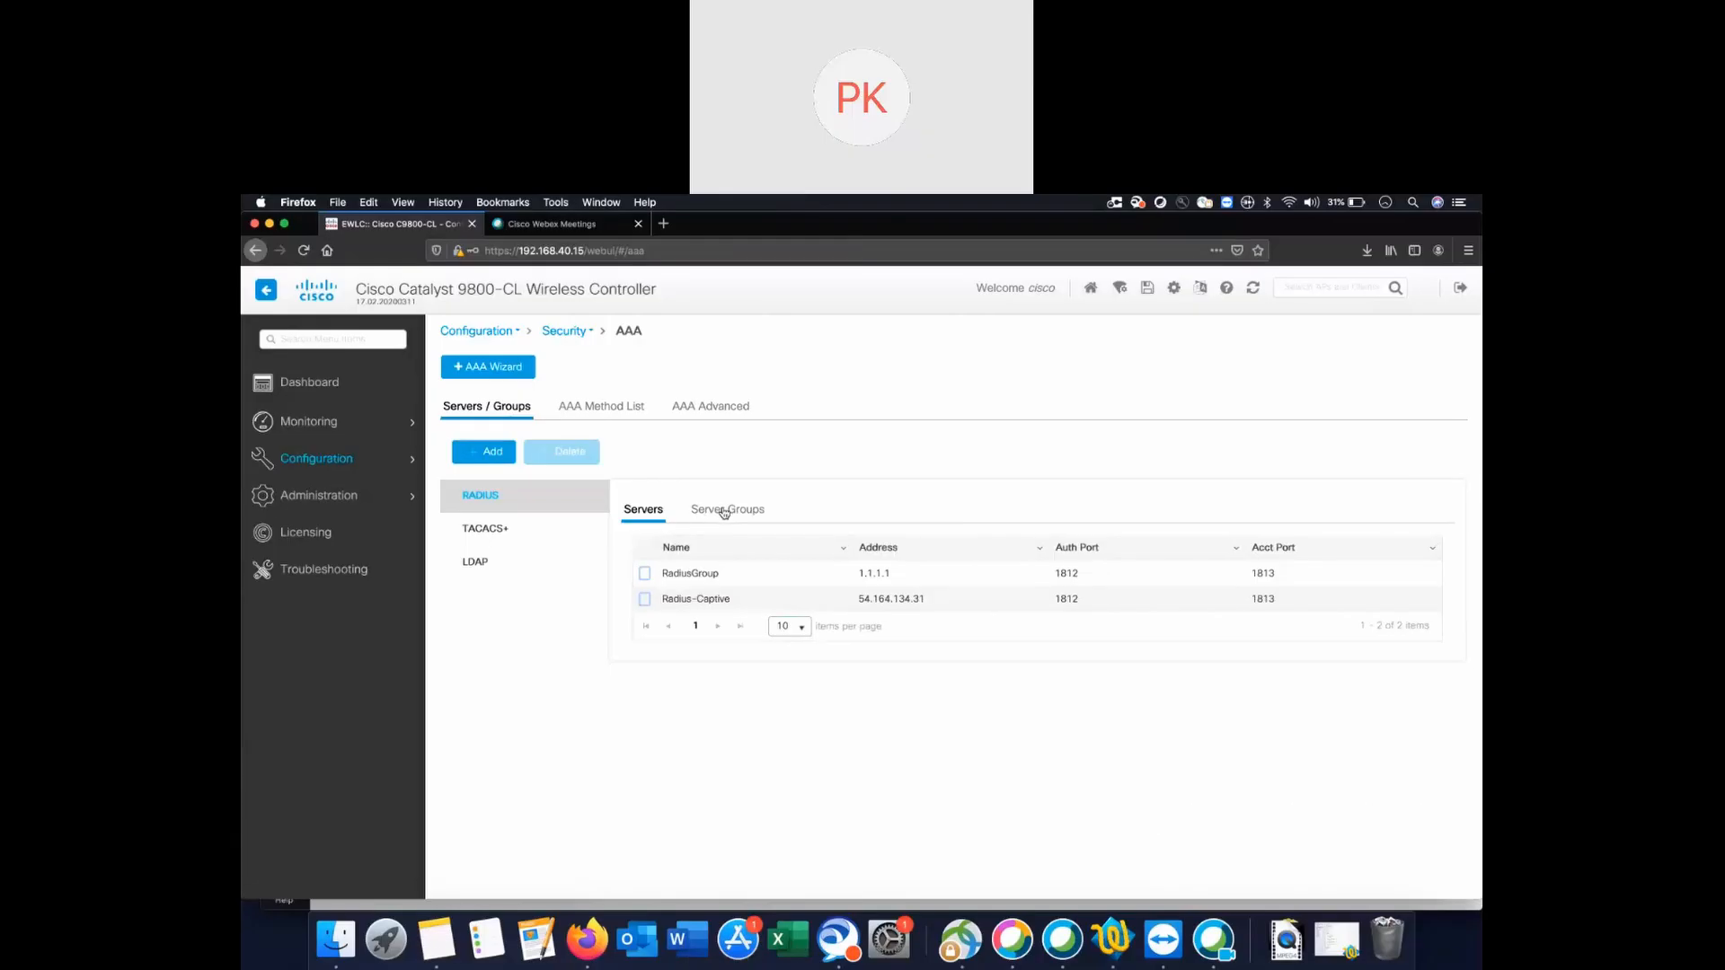
# Start a new RADIUS server group with MAC-Delimiter hyphen and MAC-Filtering mac.
pyautogui.click(724, 511)
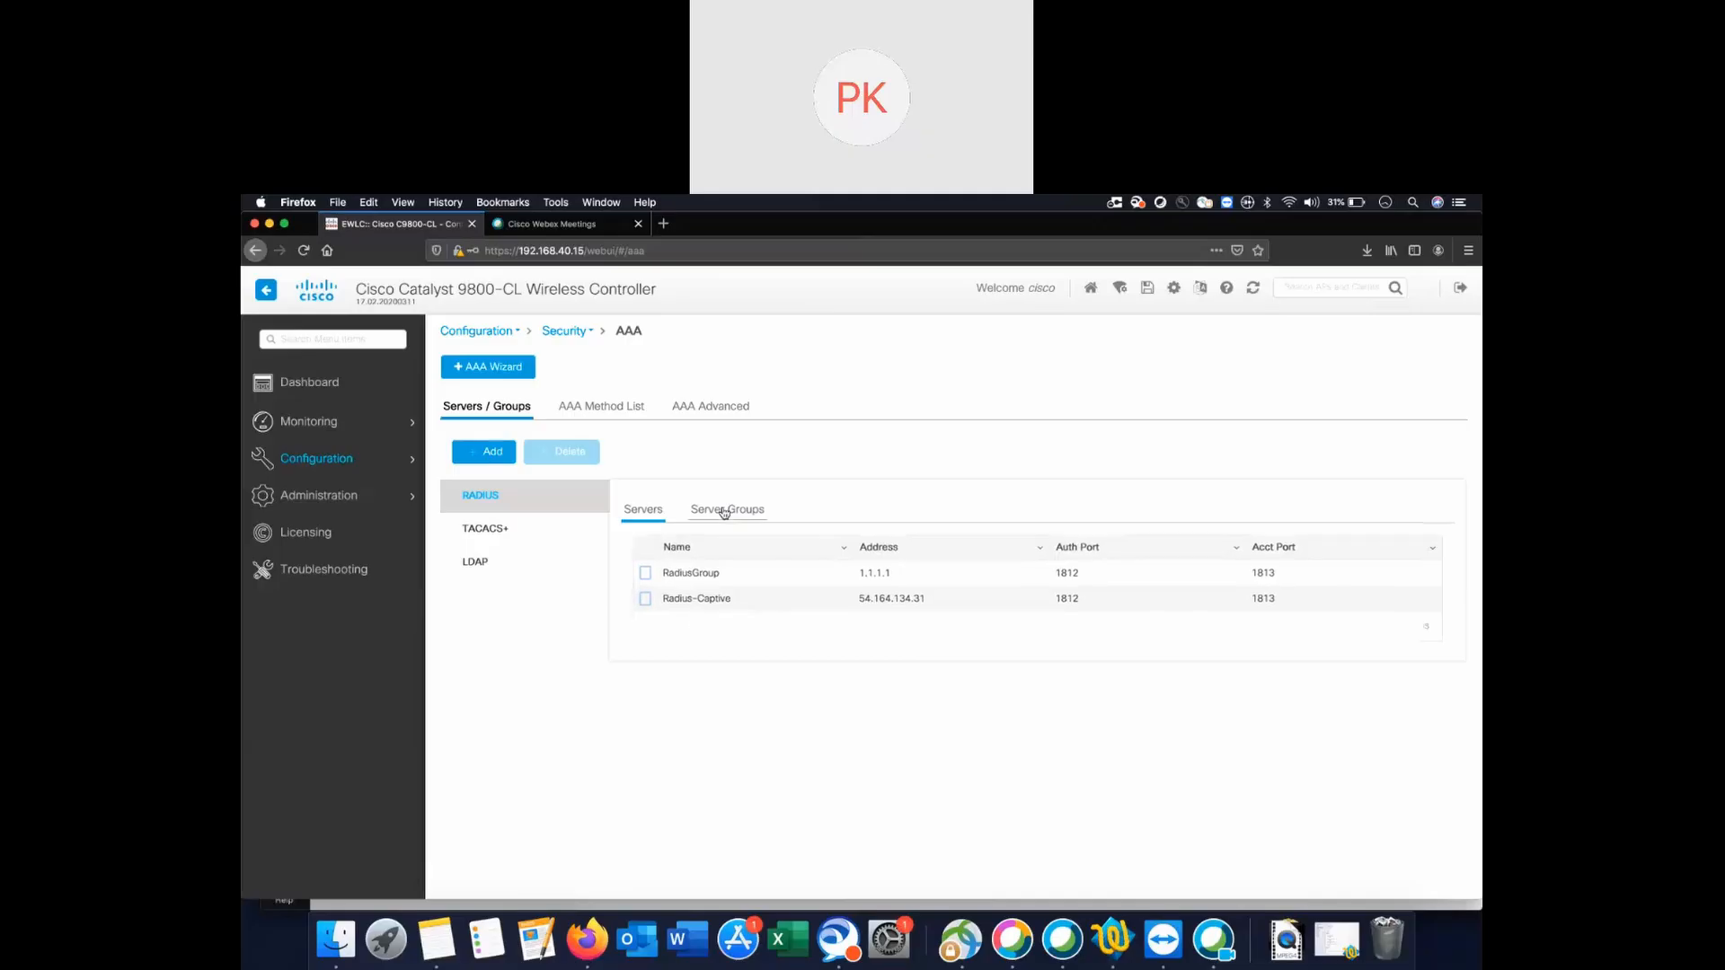
pyautogui.click(486, 452)
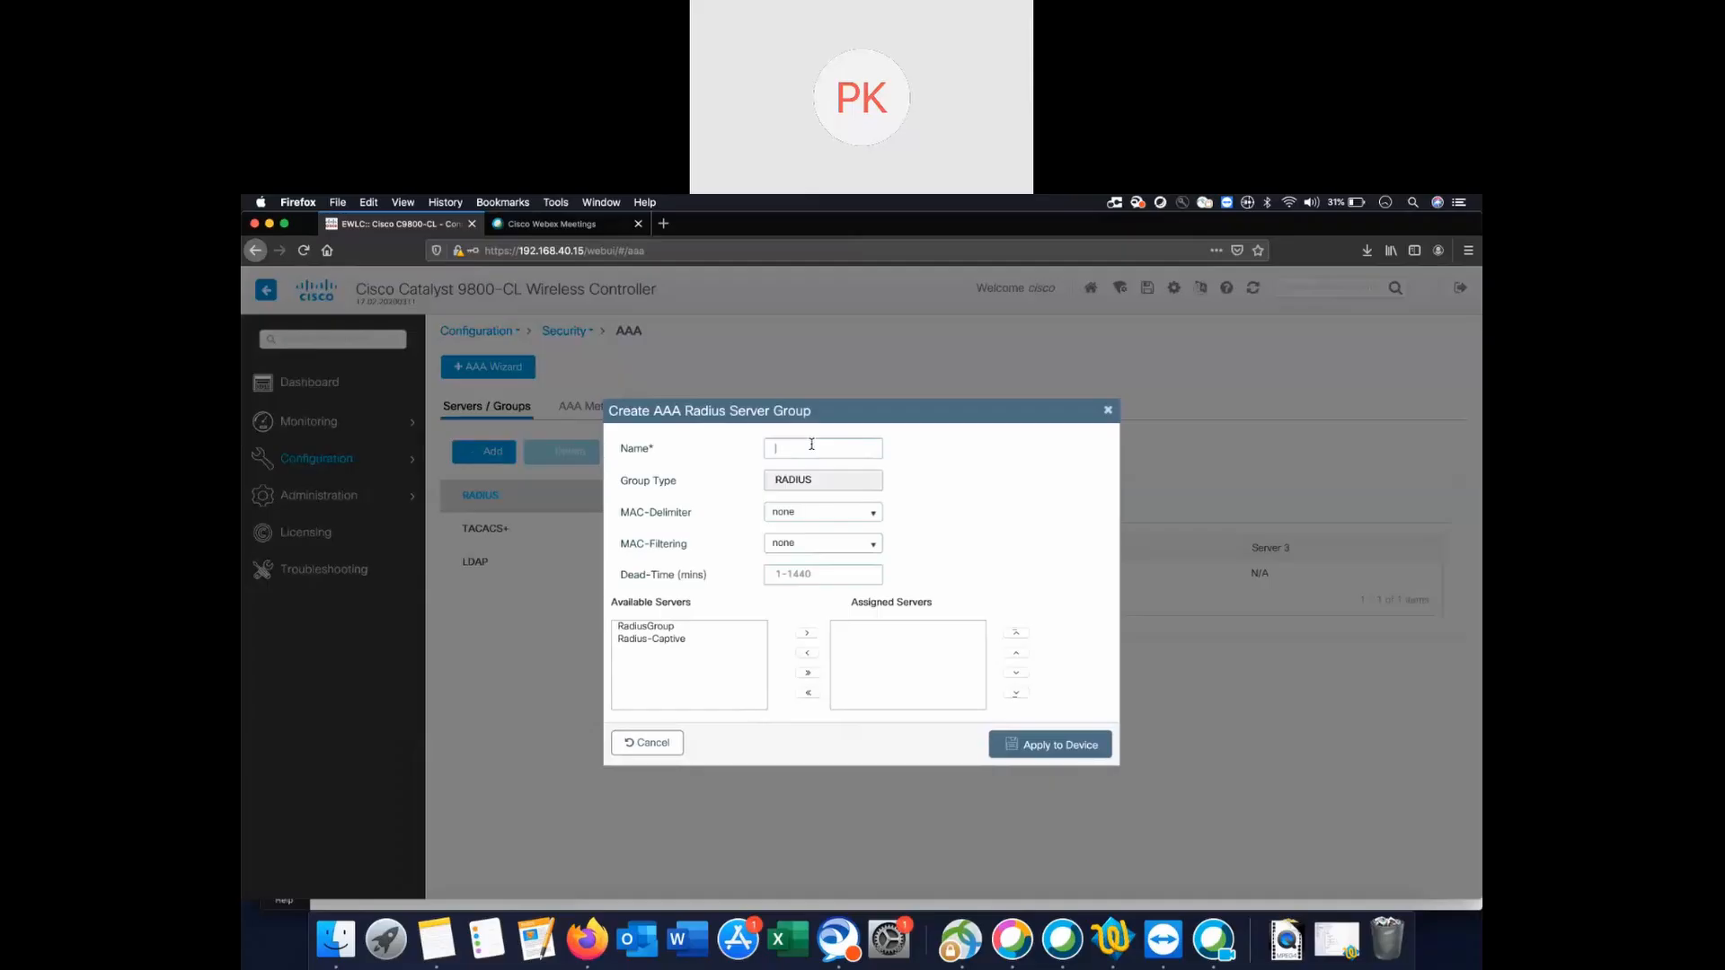
pyautogui.write('Captive server group')
pyautogui.click(811, 517)
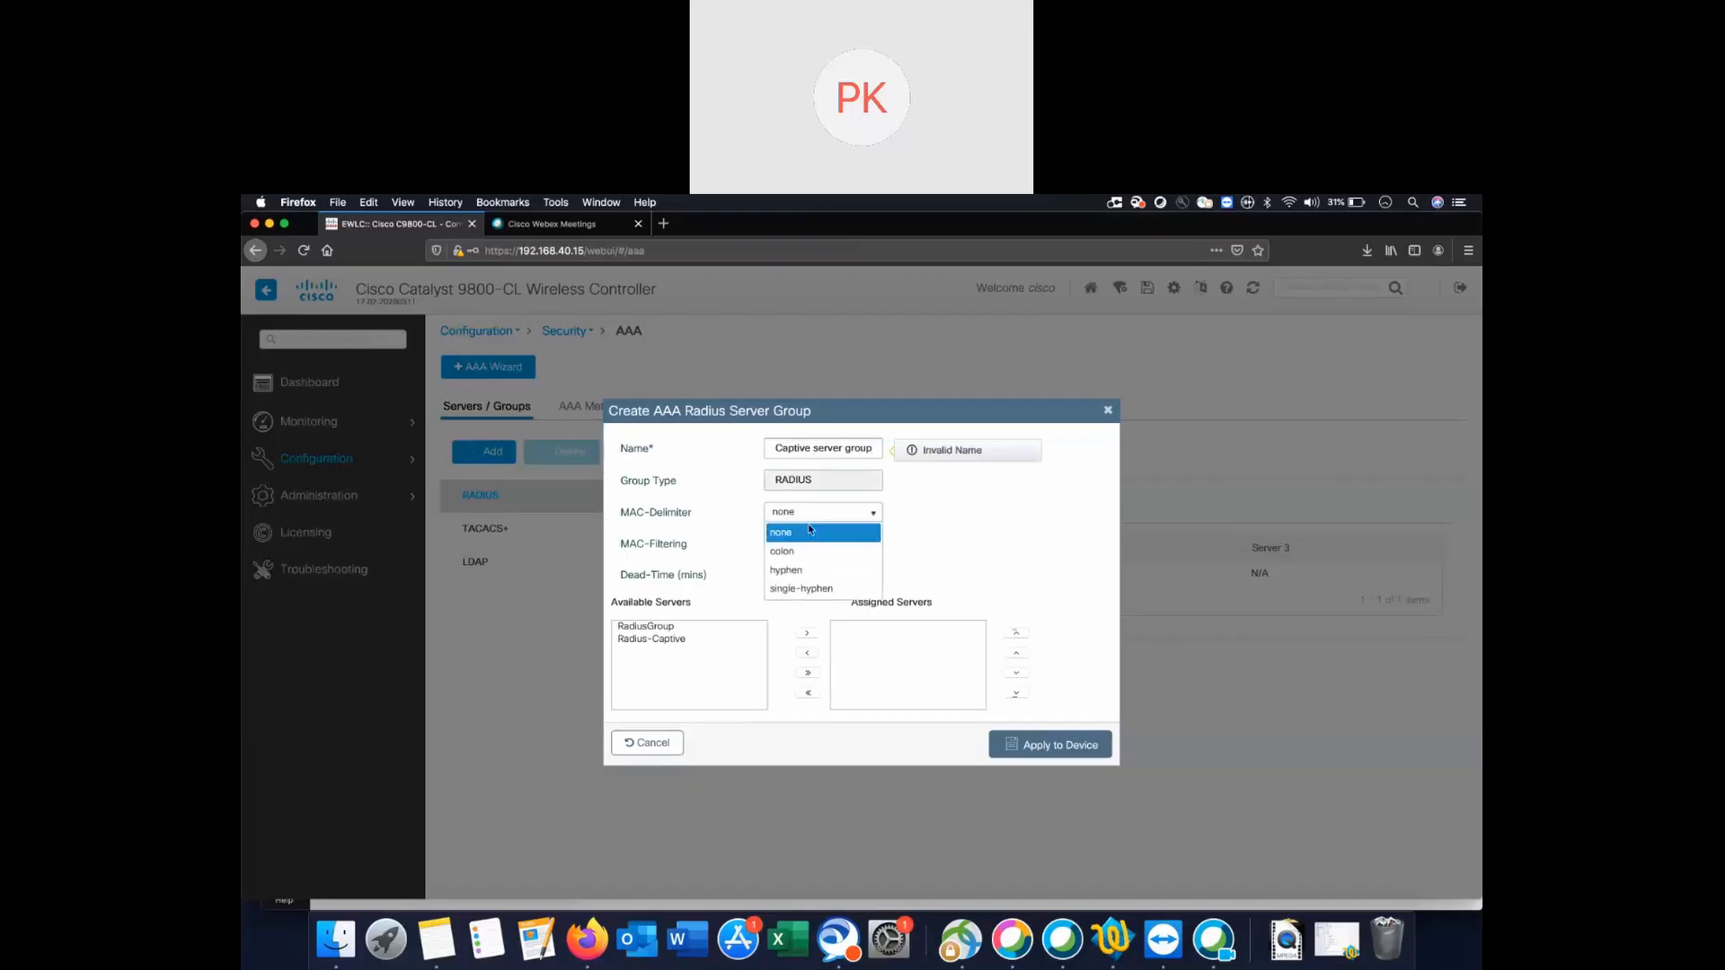
pyautogui.click(804, 572)
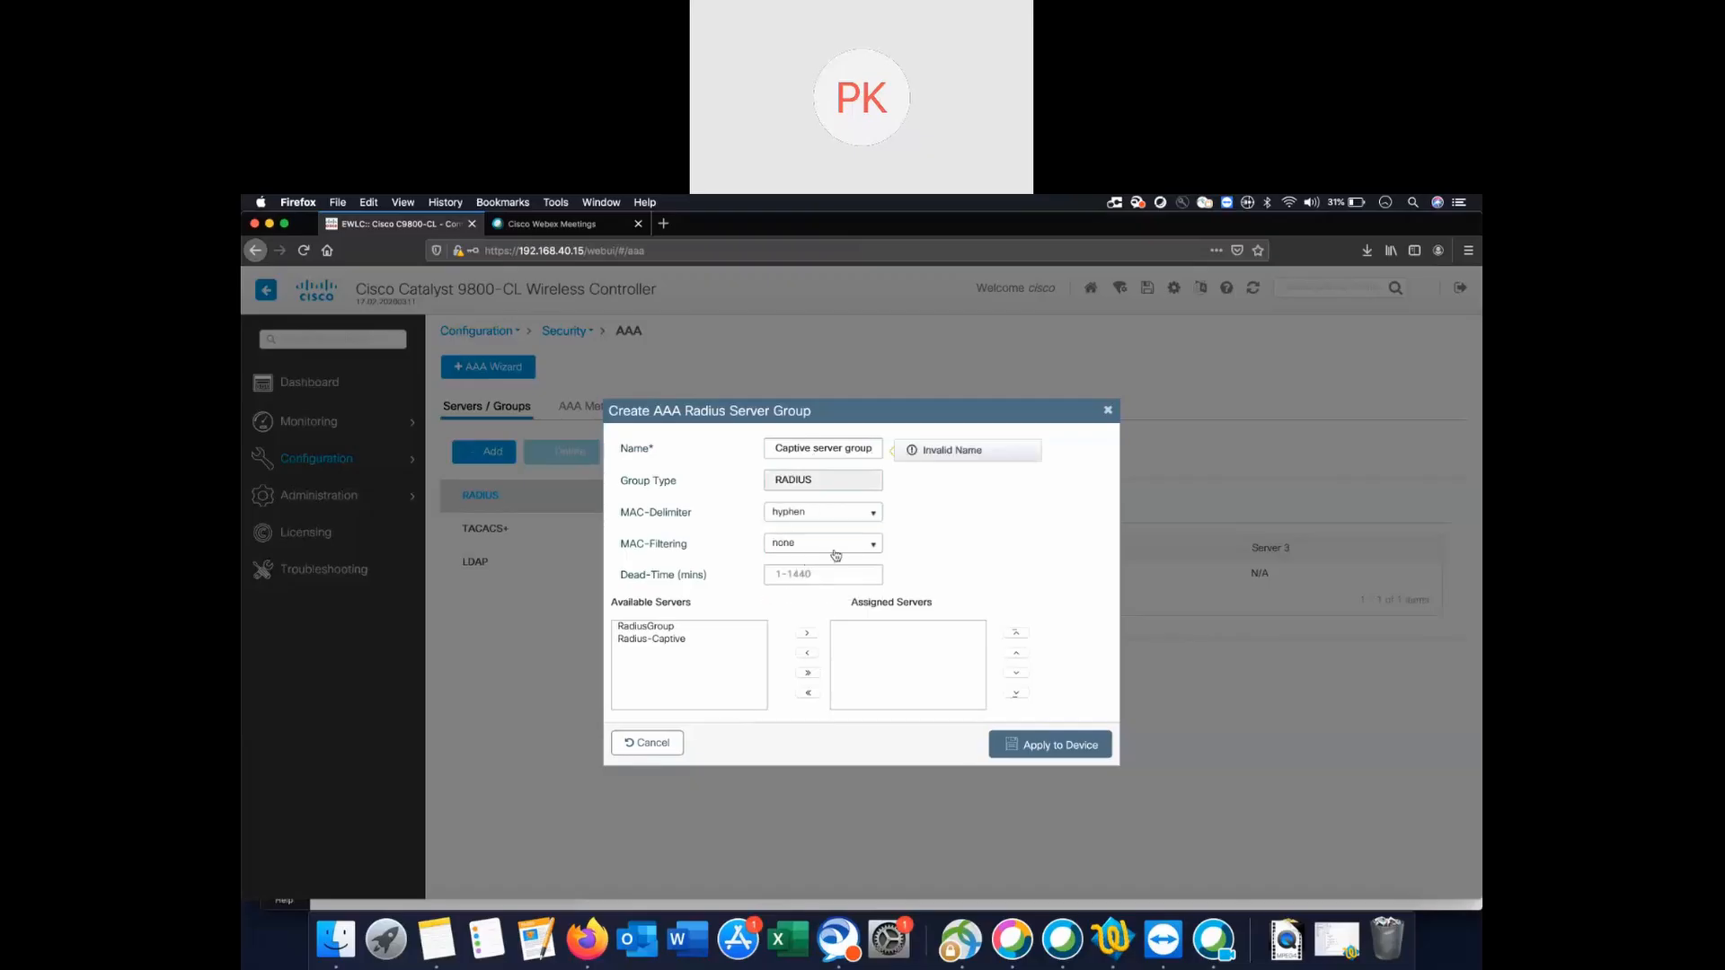
pyautogui.click(845, 550)
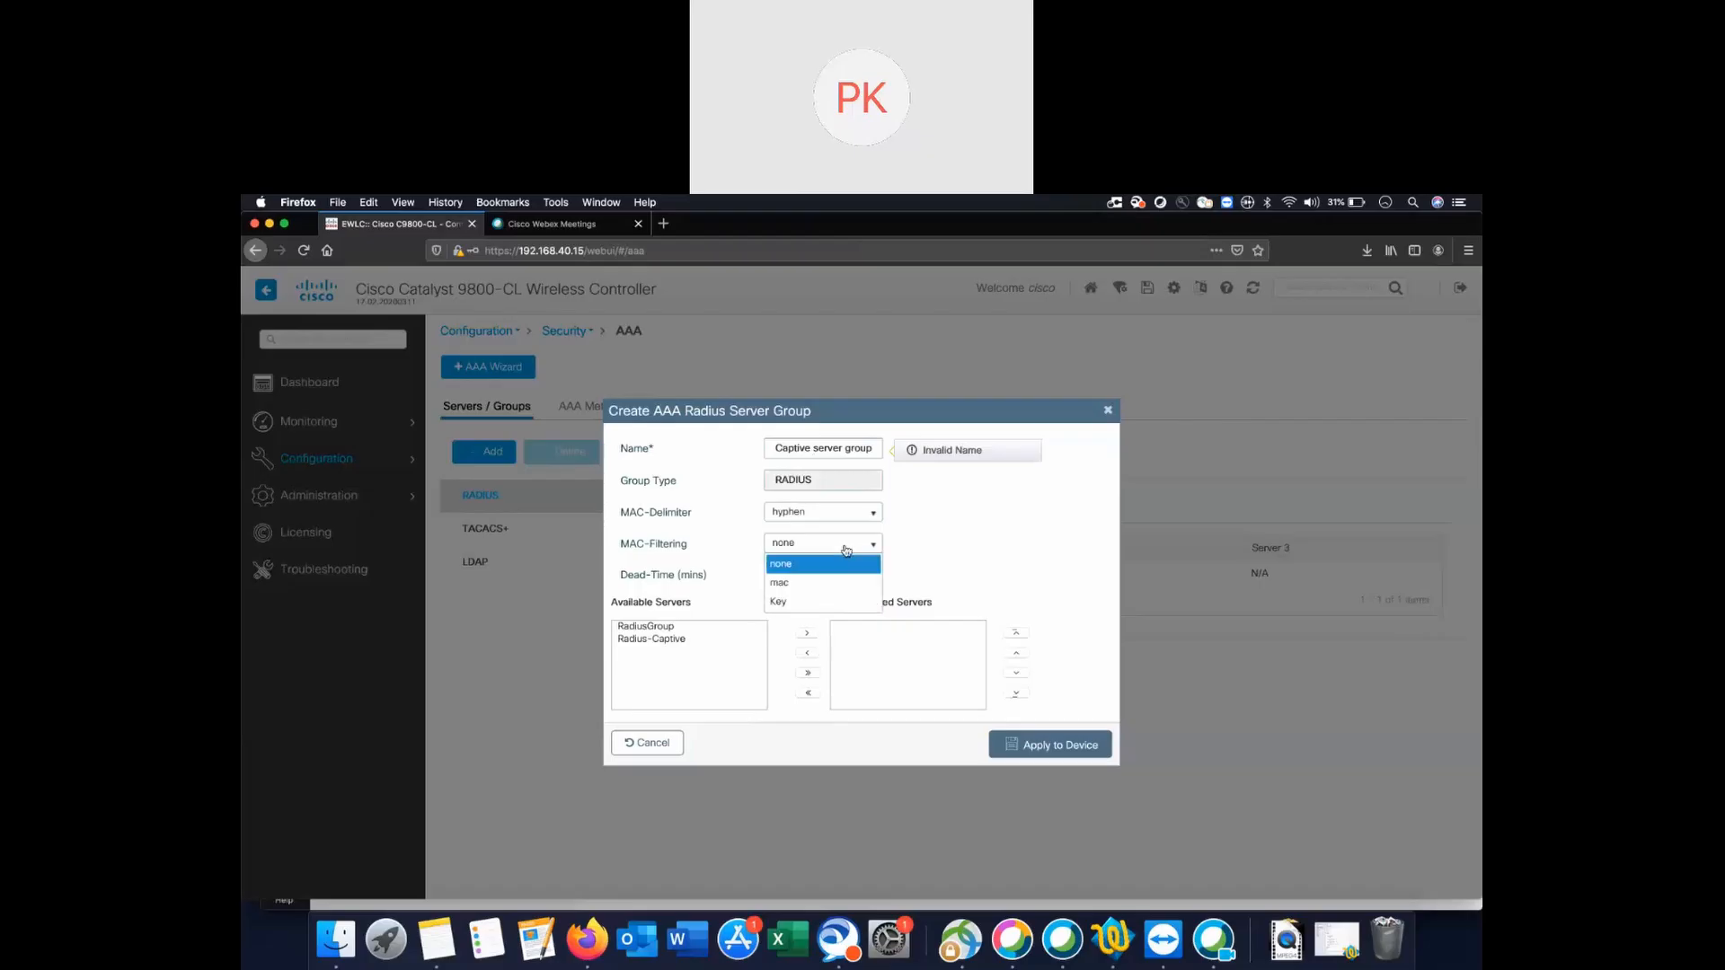
pyautogui.click(811, 582)
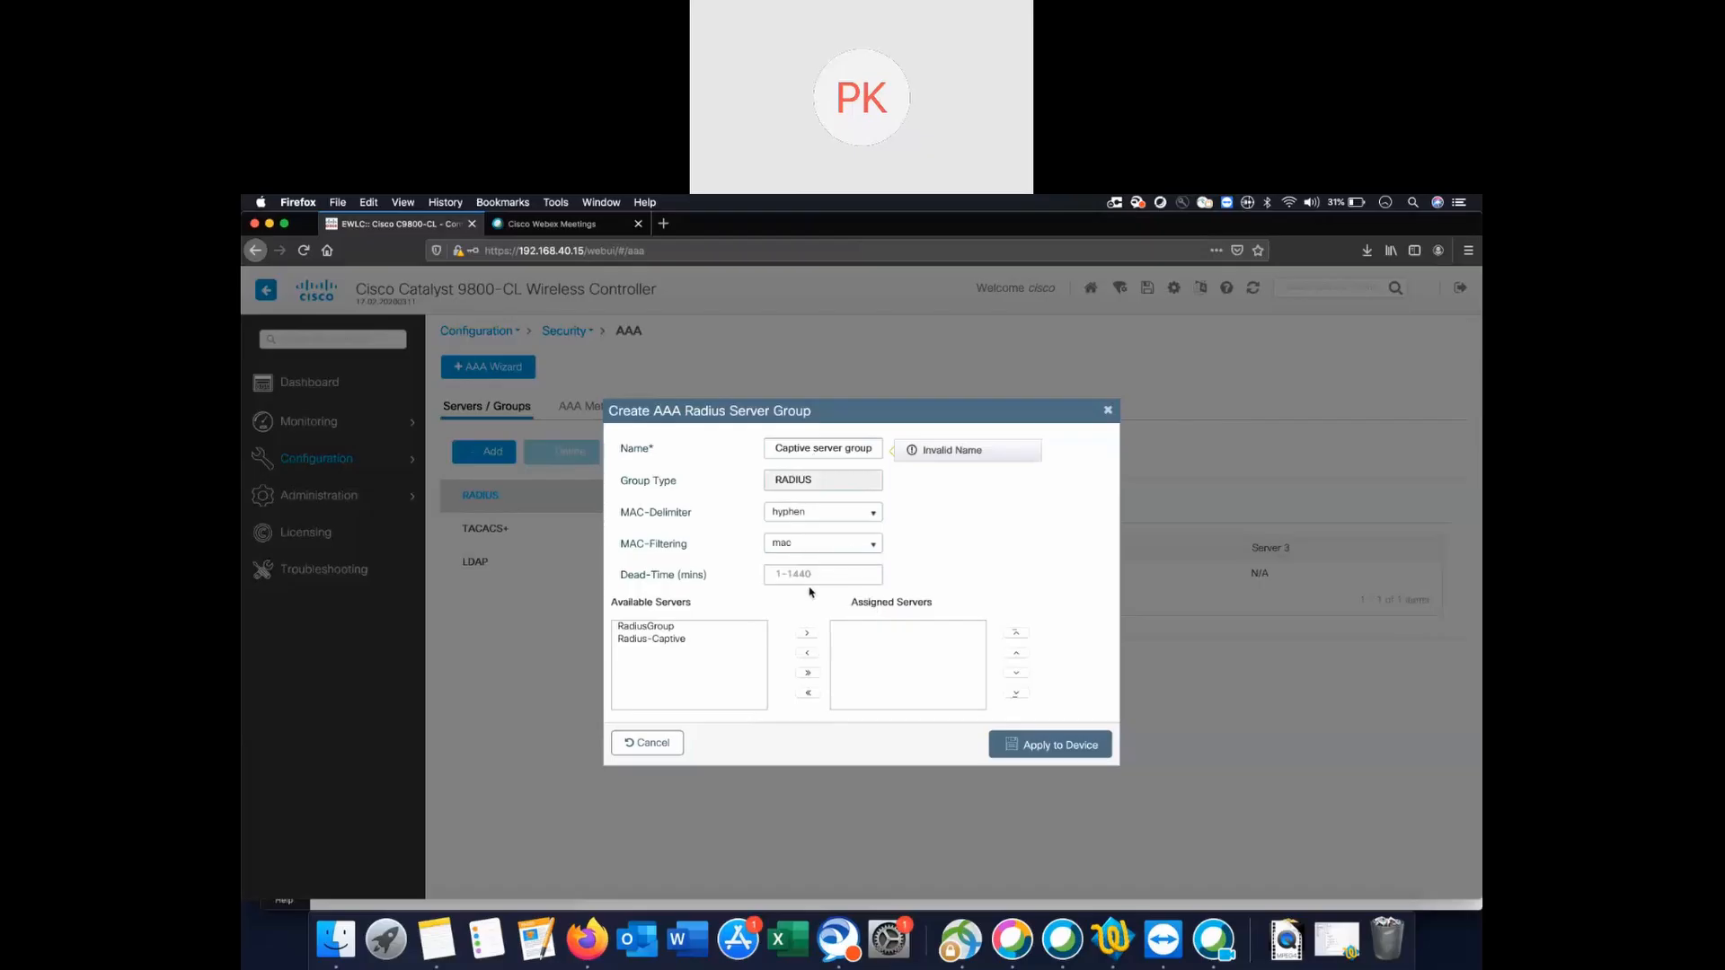
# Assign Radius-Captive to the group, name it Captiveradius, and apply it to the device.
pyautogui.click(655, 639)
pyautogui.click(806, 634)
pyautogui.moveTo(870, 455); pyautogui.dragTo(677, 420)
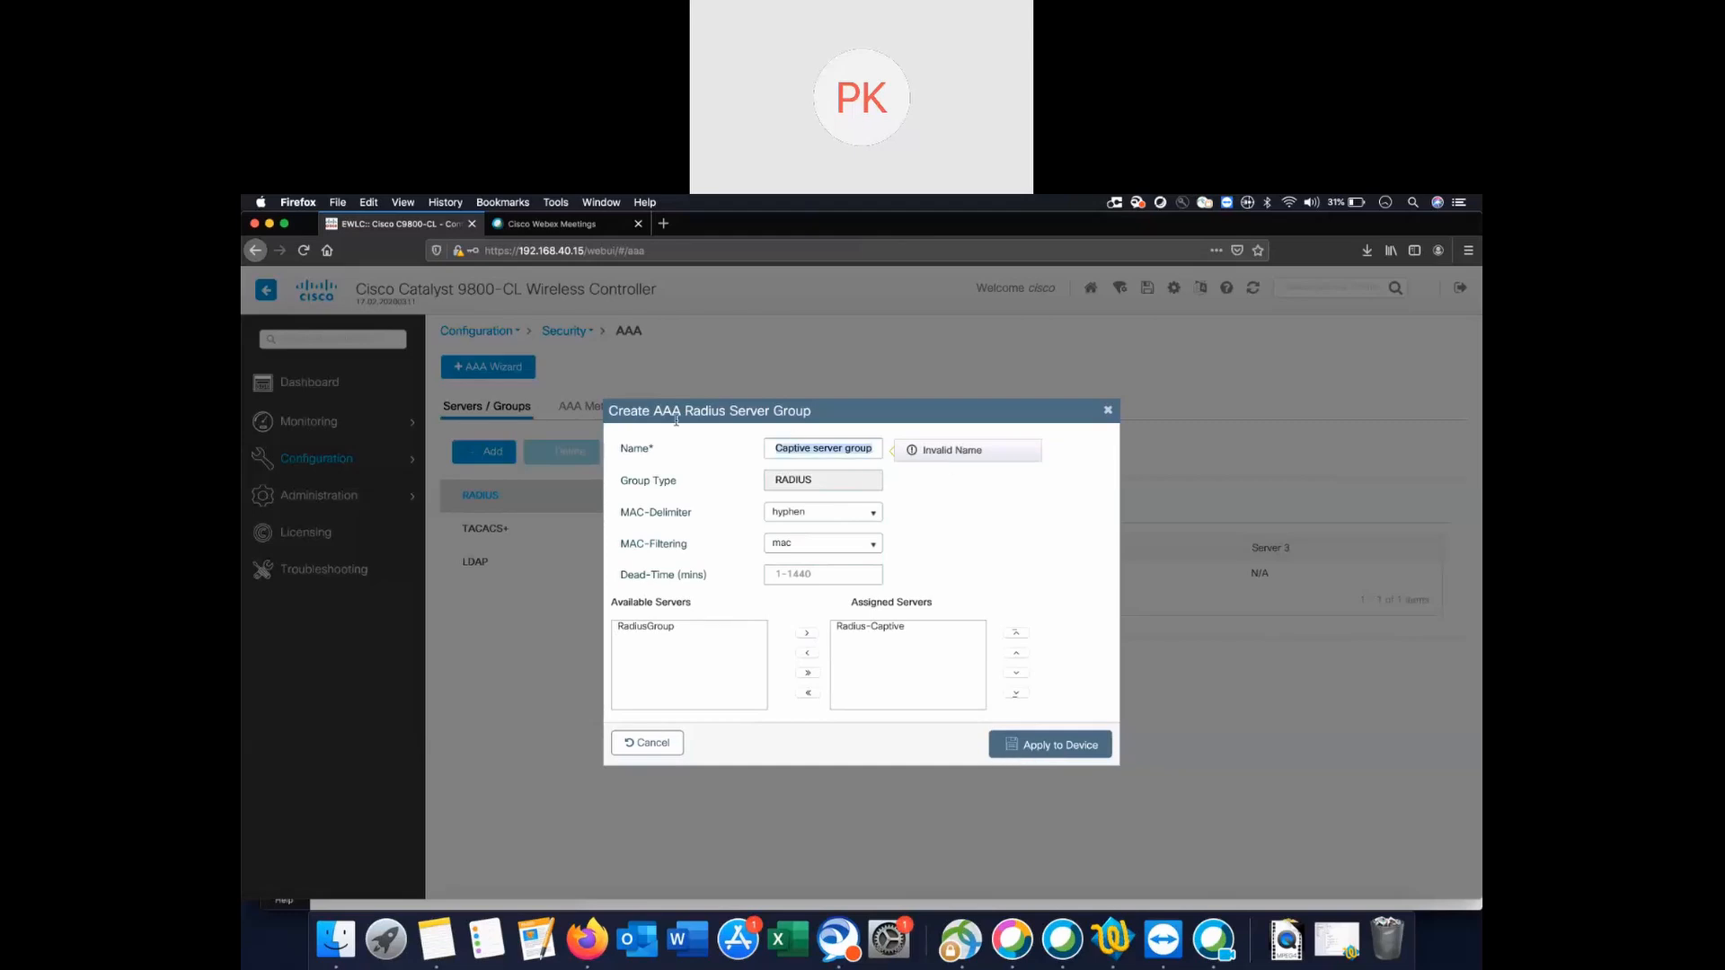
pyautogui.write('Captiveradius')
pyautogui.click(1069, 759)
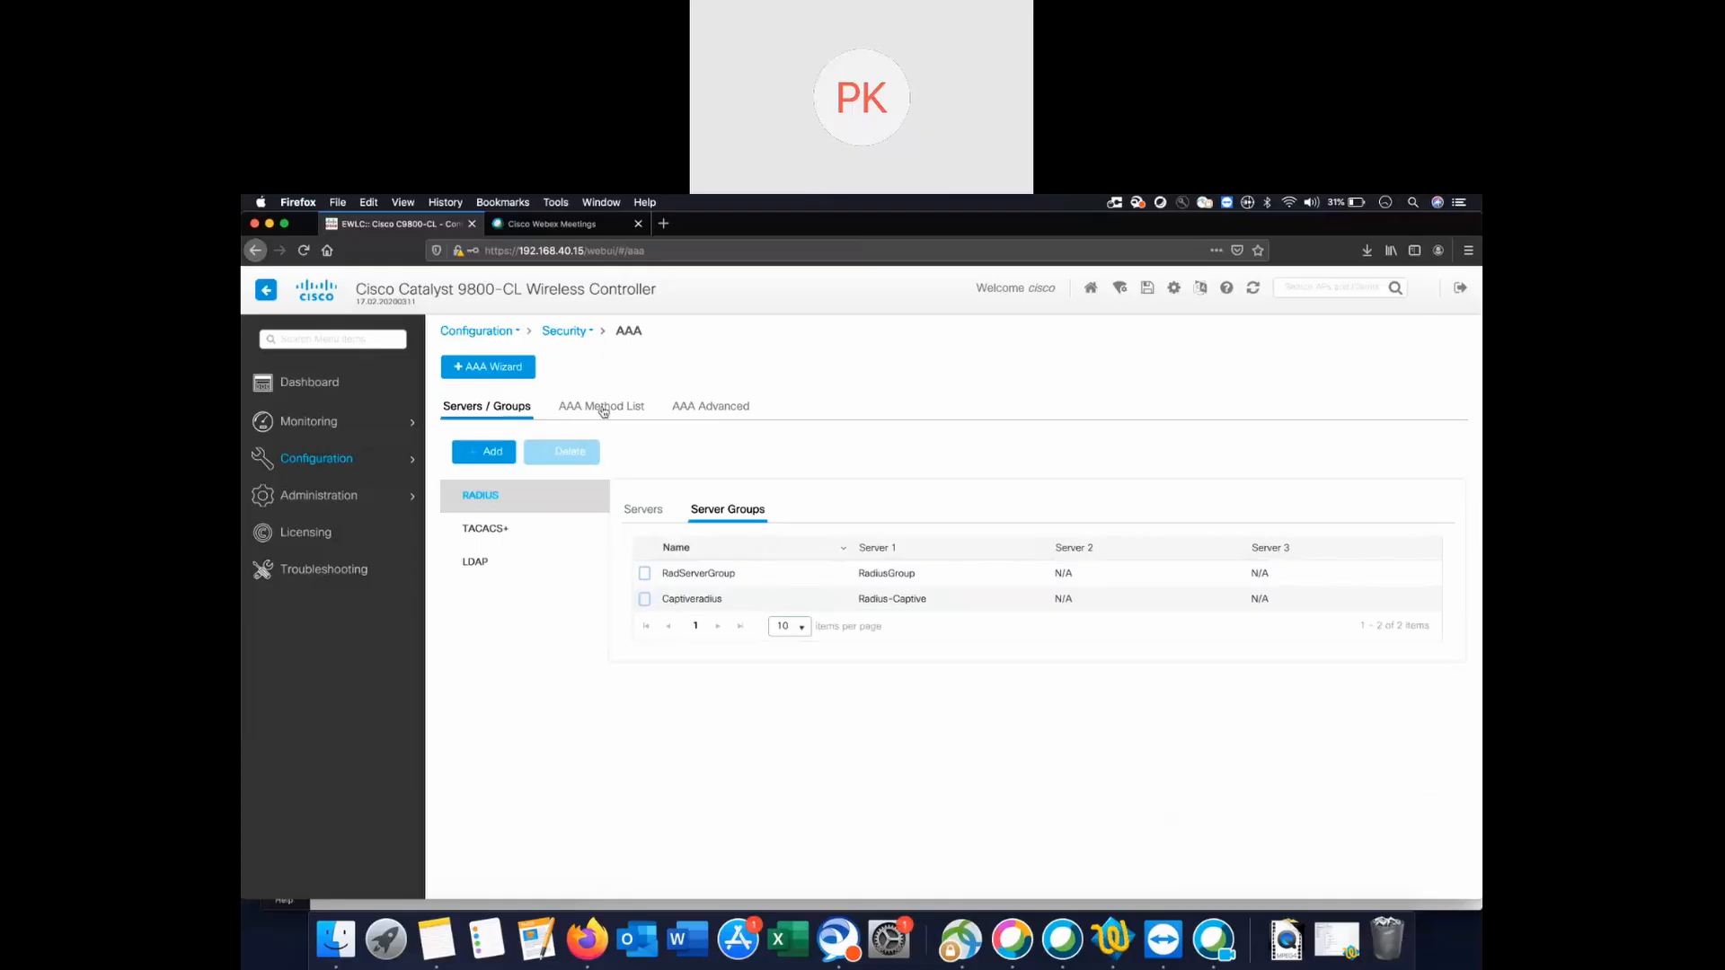
pyautogui.click(604, 409)
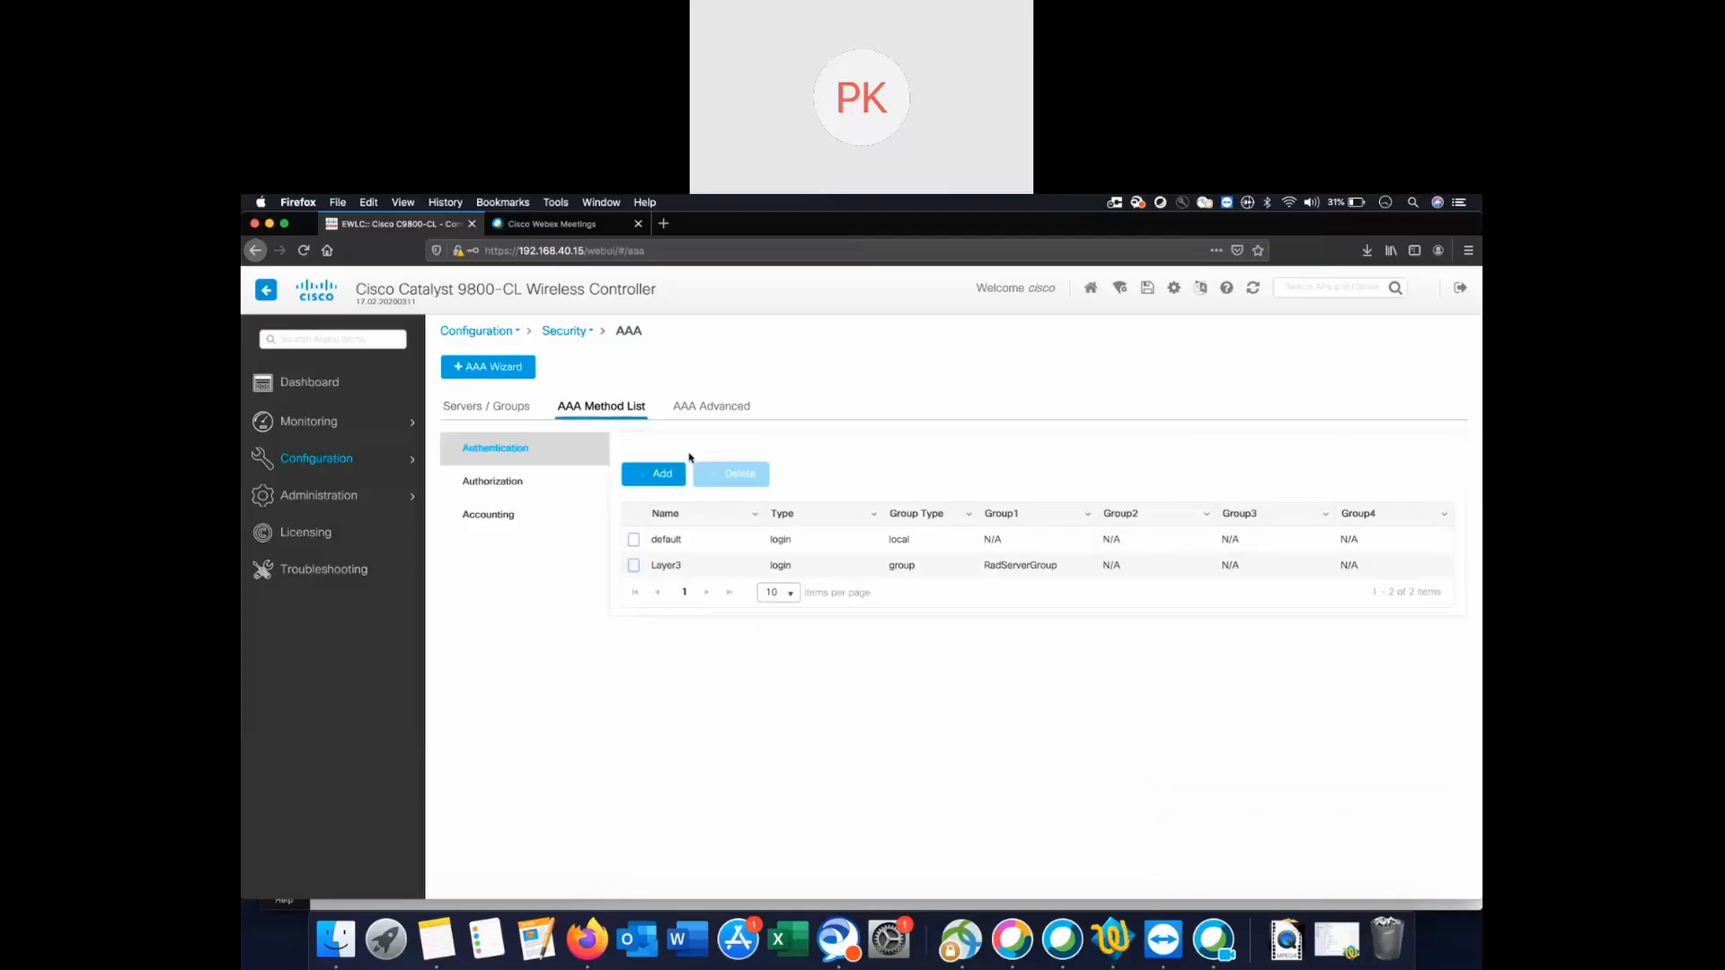
# Add authentication method list CaptiveMethod of type login with Captiveradius assigned, and apply it.
pyautogui.click(662, 476)
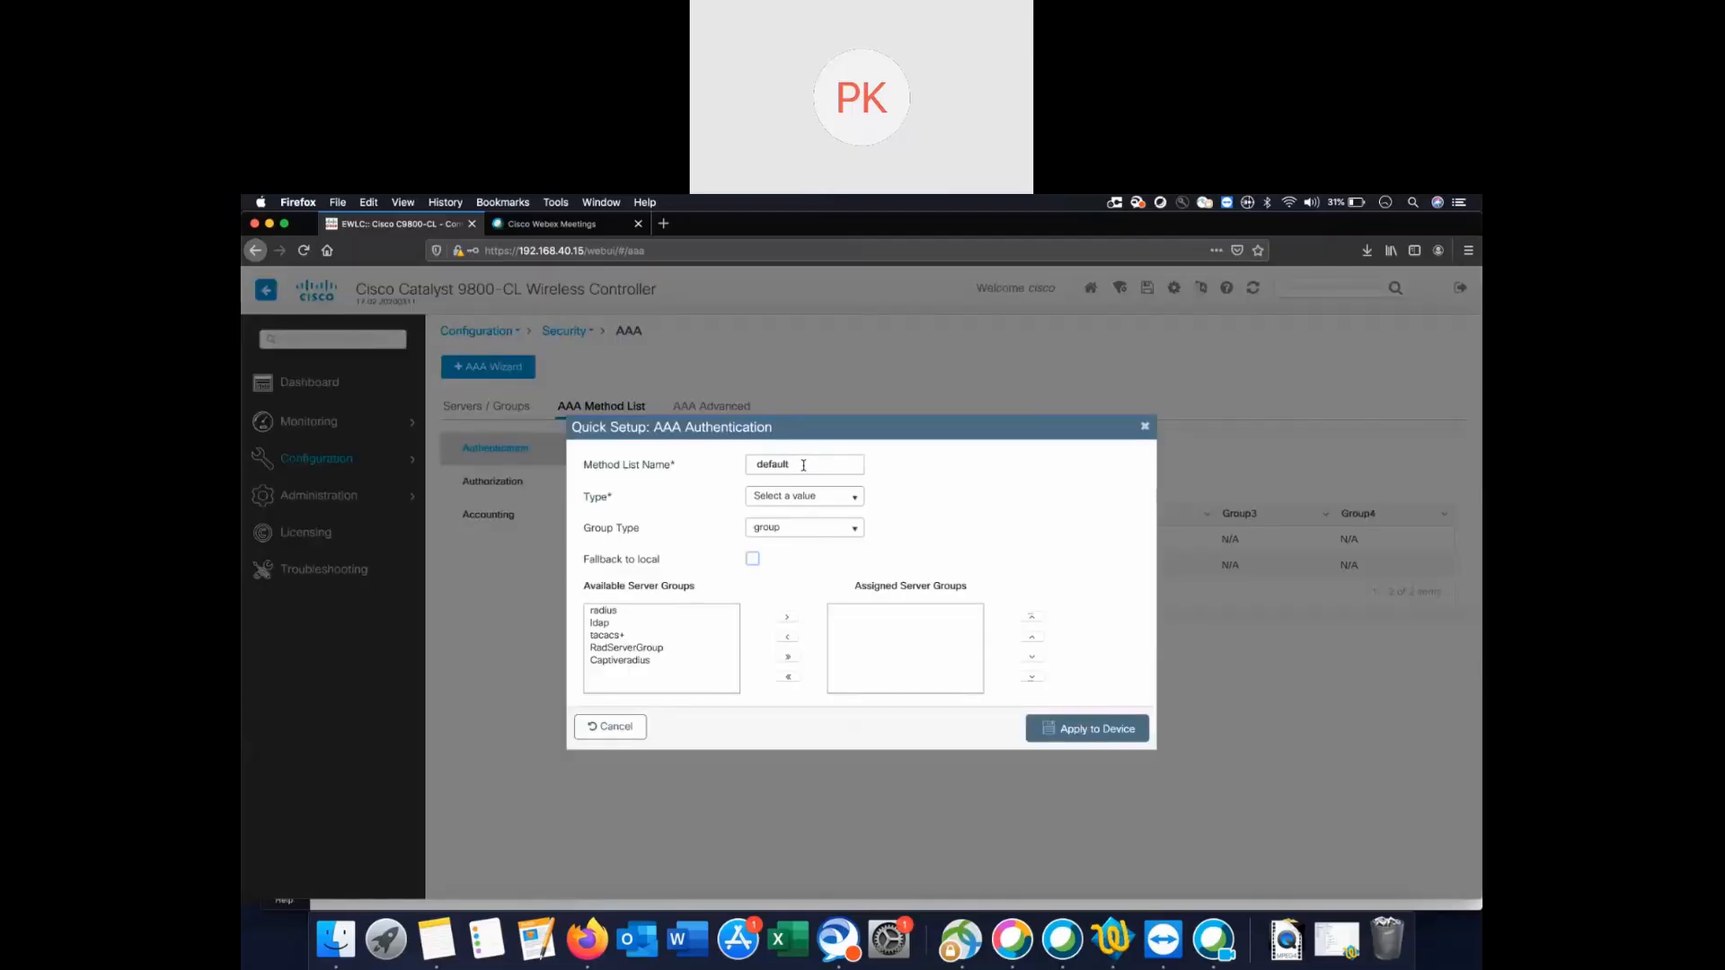
pyautogui.moveTo(803, 465); pyautogui.dragTo(697, 454)
pyautogui.write('CaptiveMethod')
pyautogui.click(830, 498)
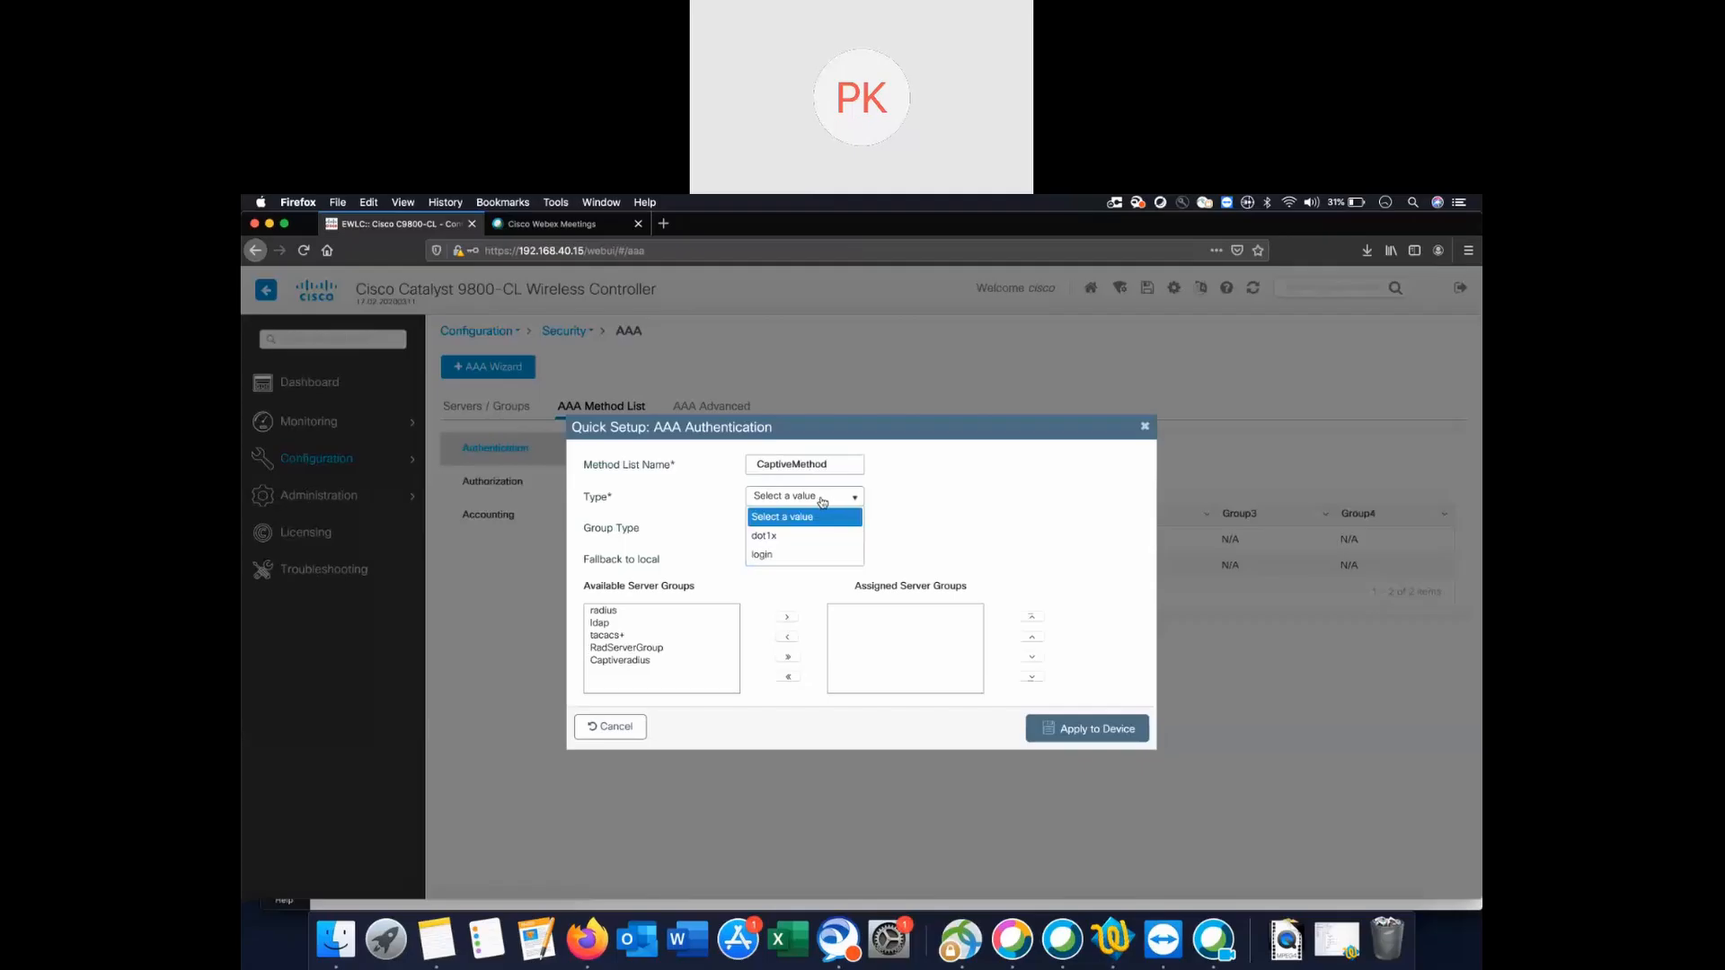
pyautogui.click(789, 557)
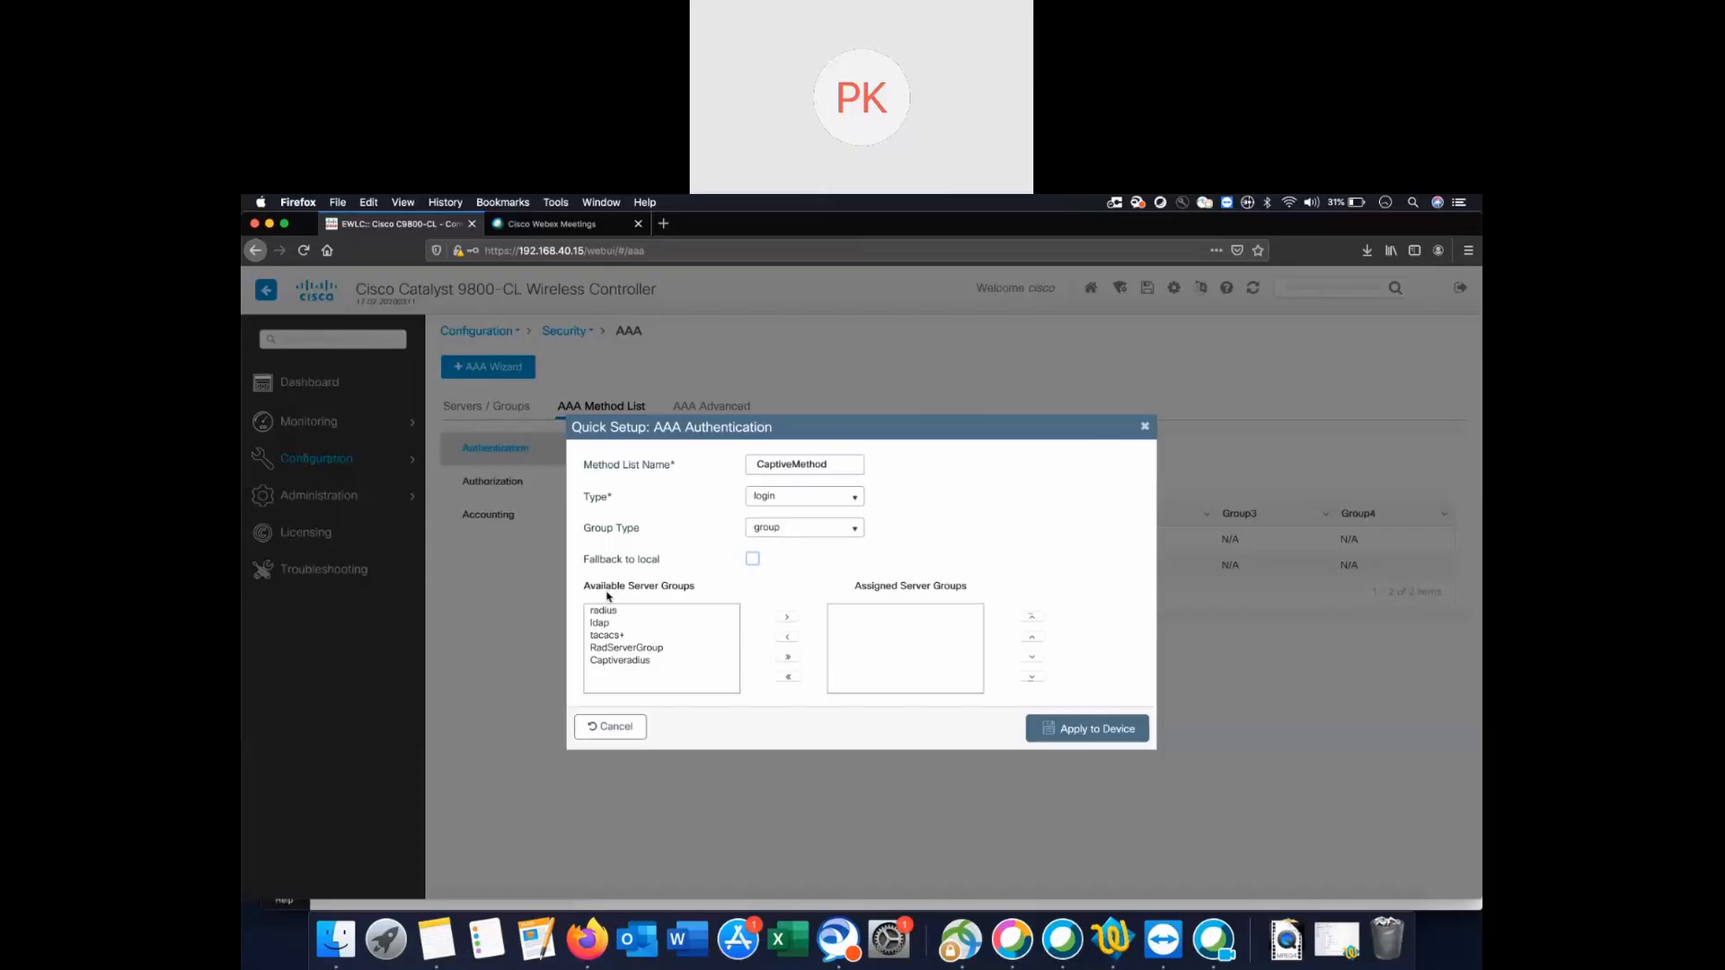
pyautogui.click(618, 663)
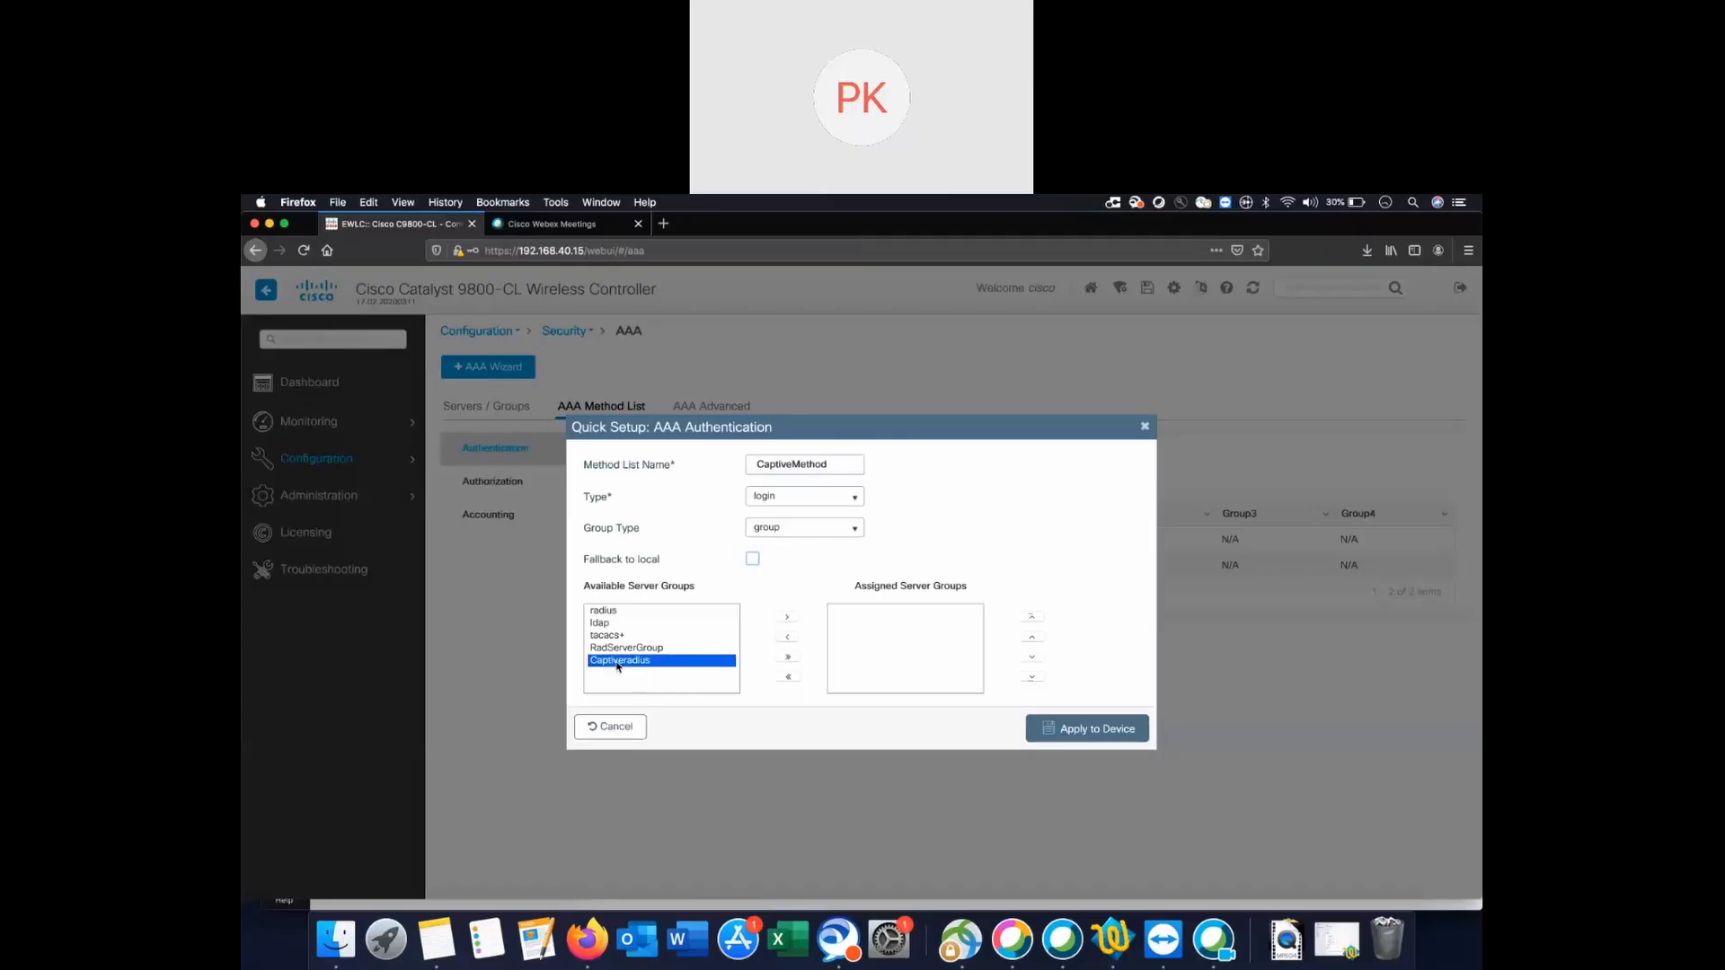
pyautogui.click(789, 622)
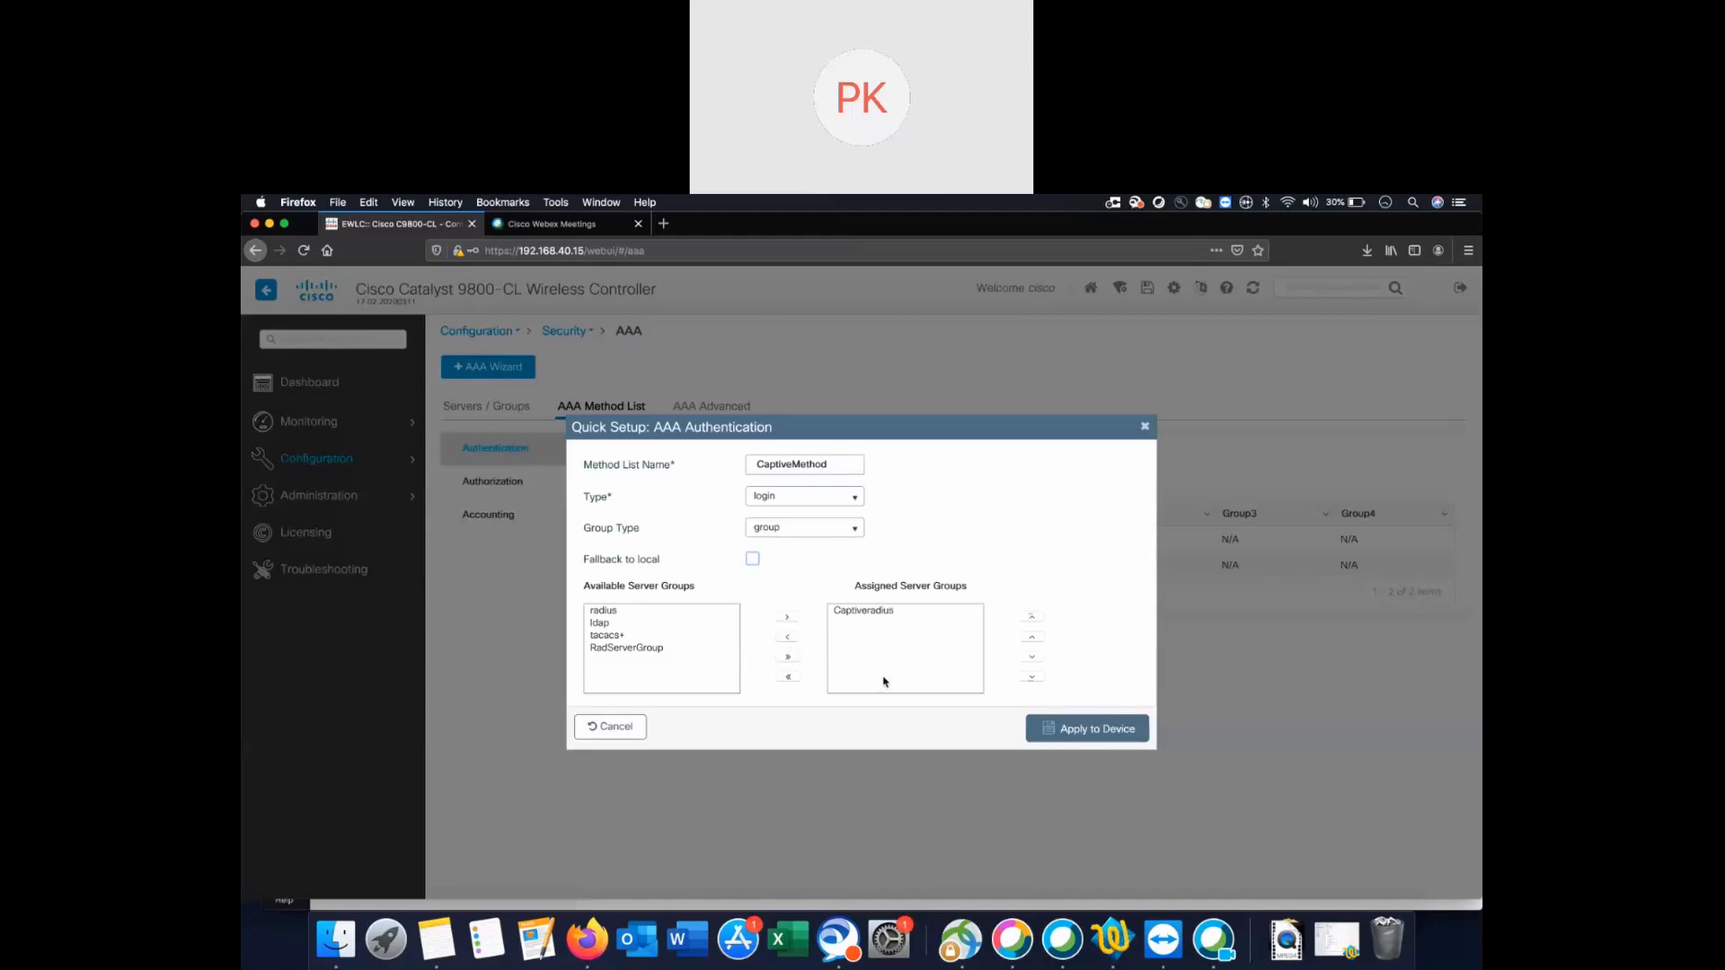
pyautogui.click(1102, 734)
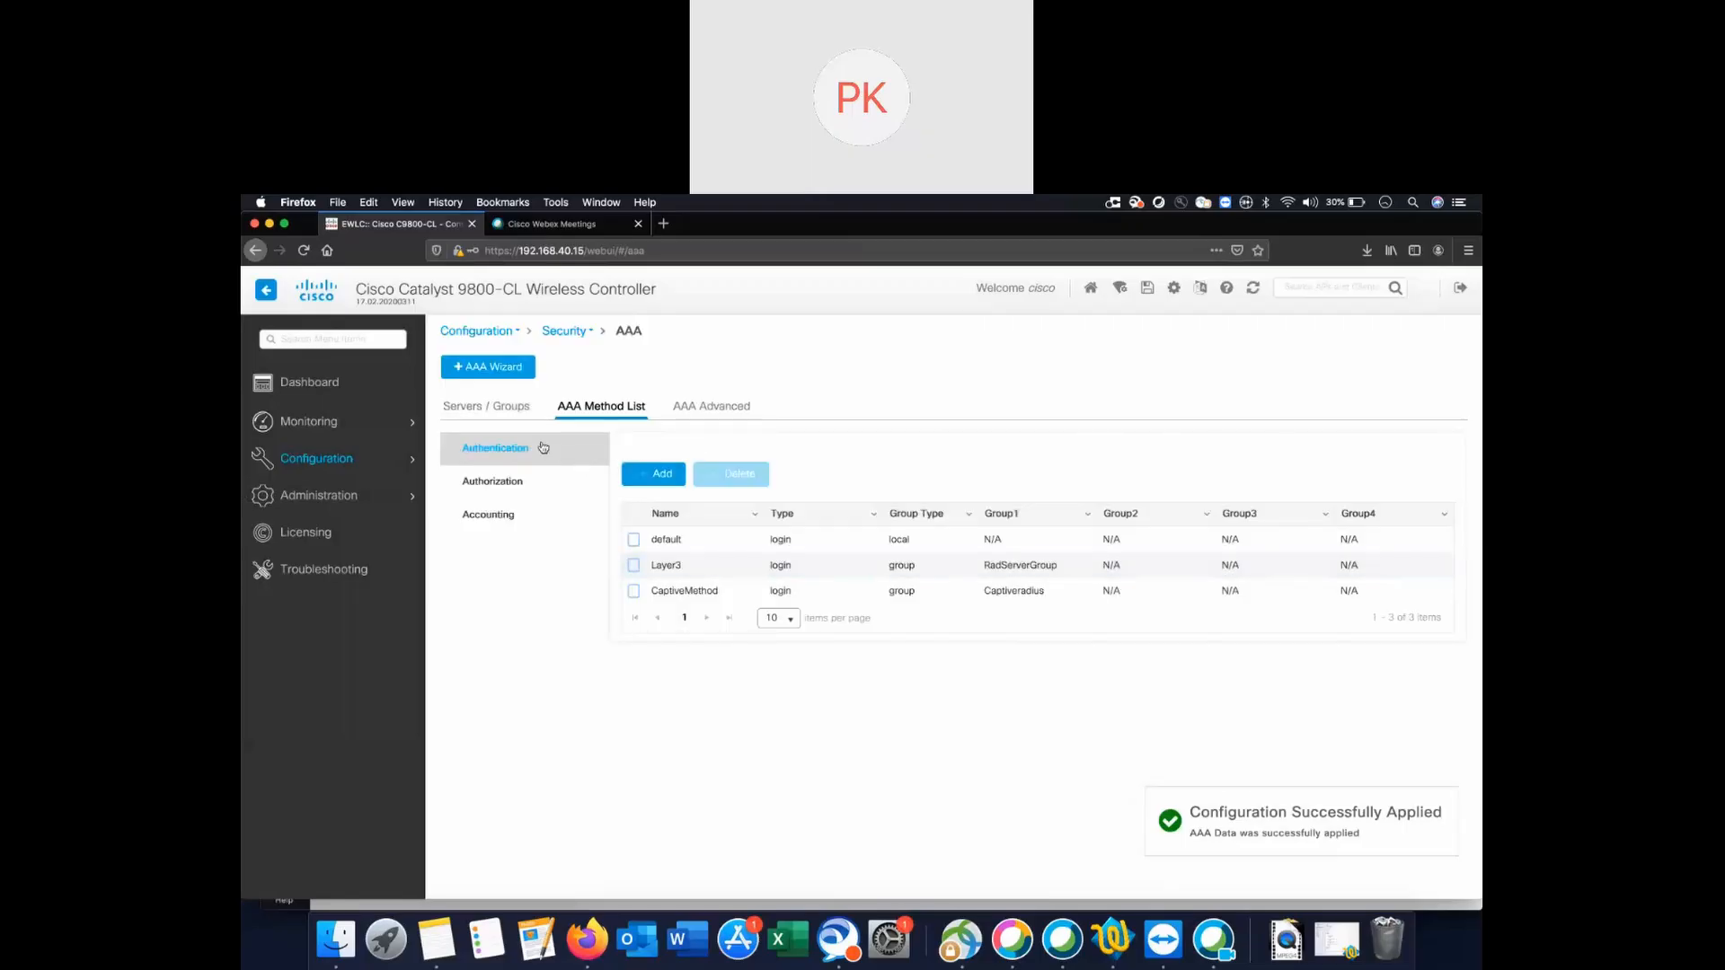
# Add a new authorization method list and replace its default name with 'captive Auth'.
pyautogui.click(508, 485)
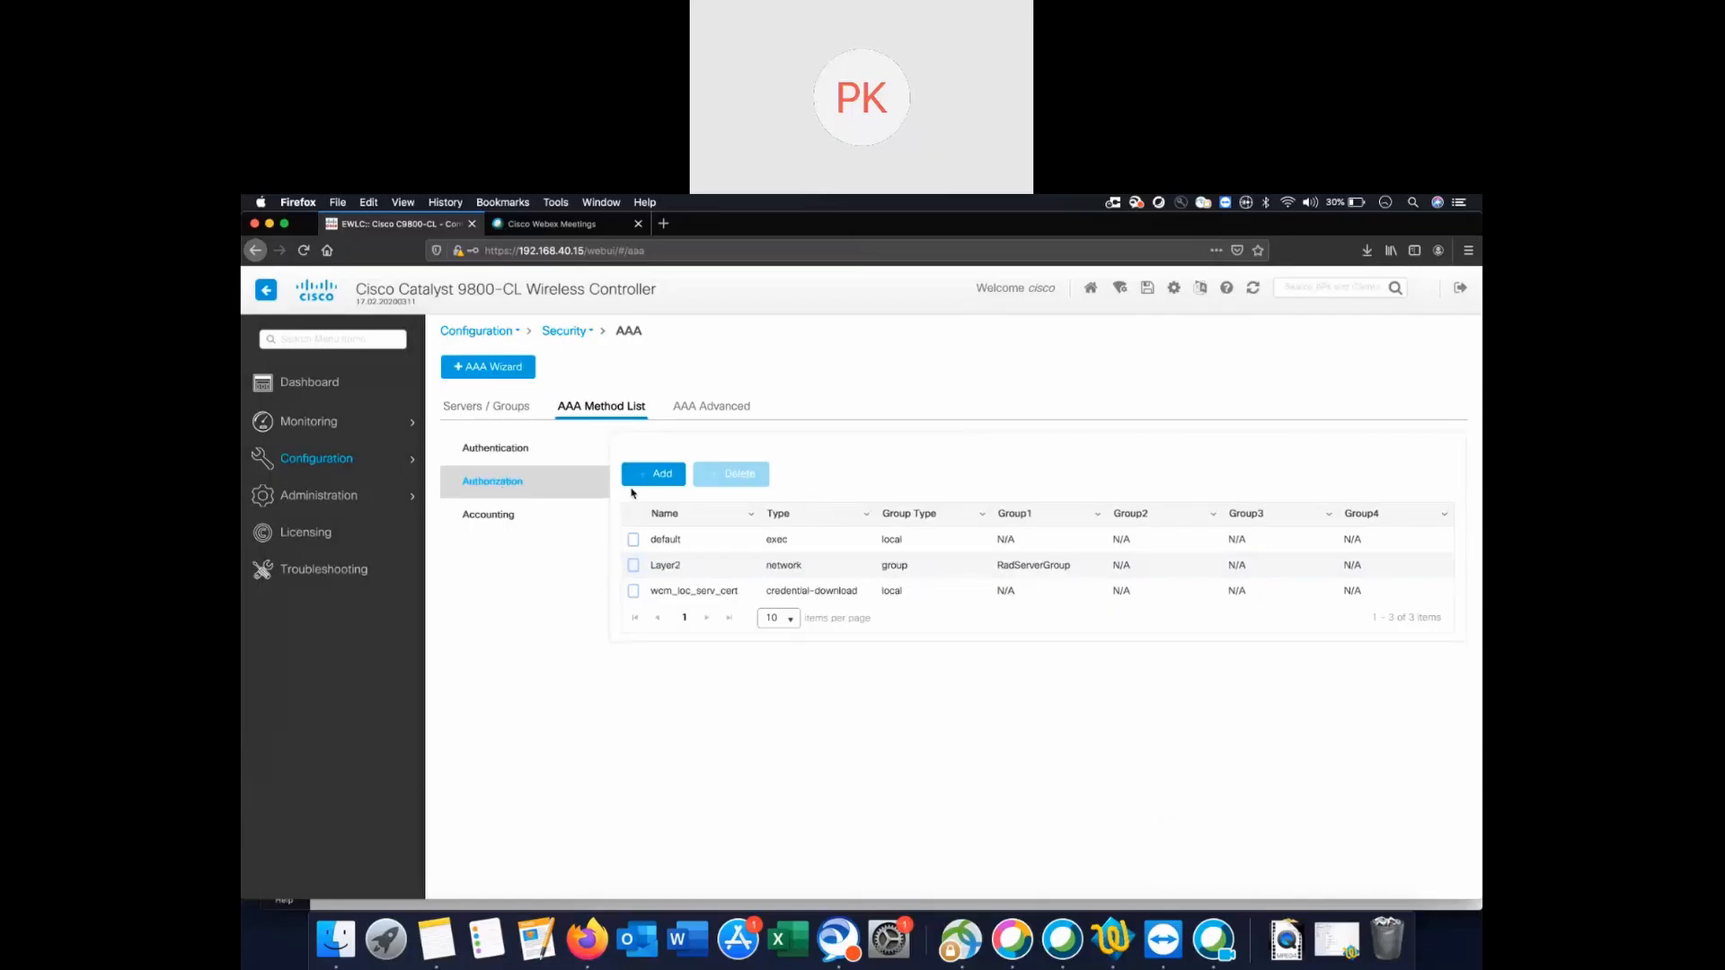
pyautogui.click(663, 478)
pyautogui.moveTo(733, 449); pyautogui.dragTo(729, 449)
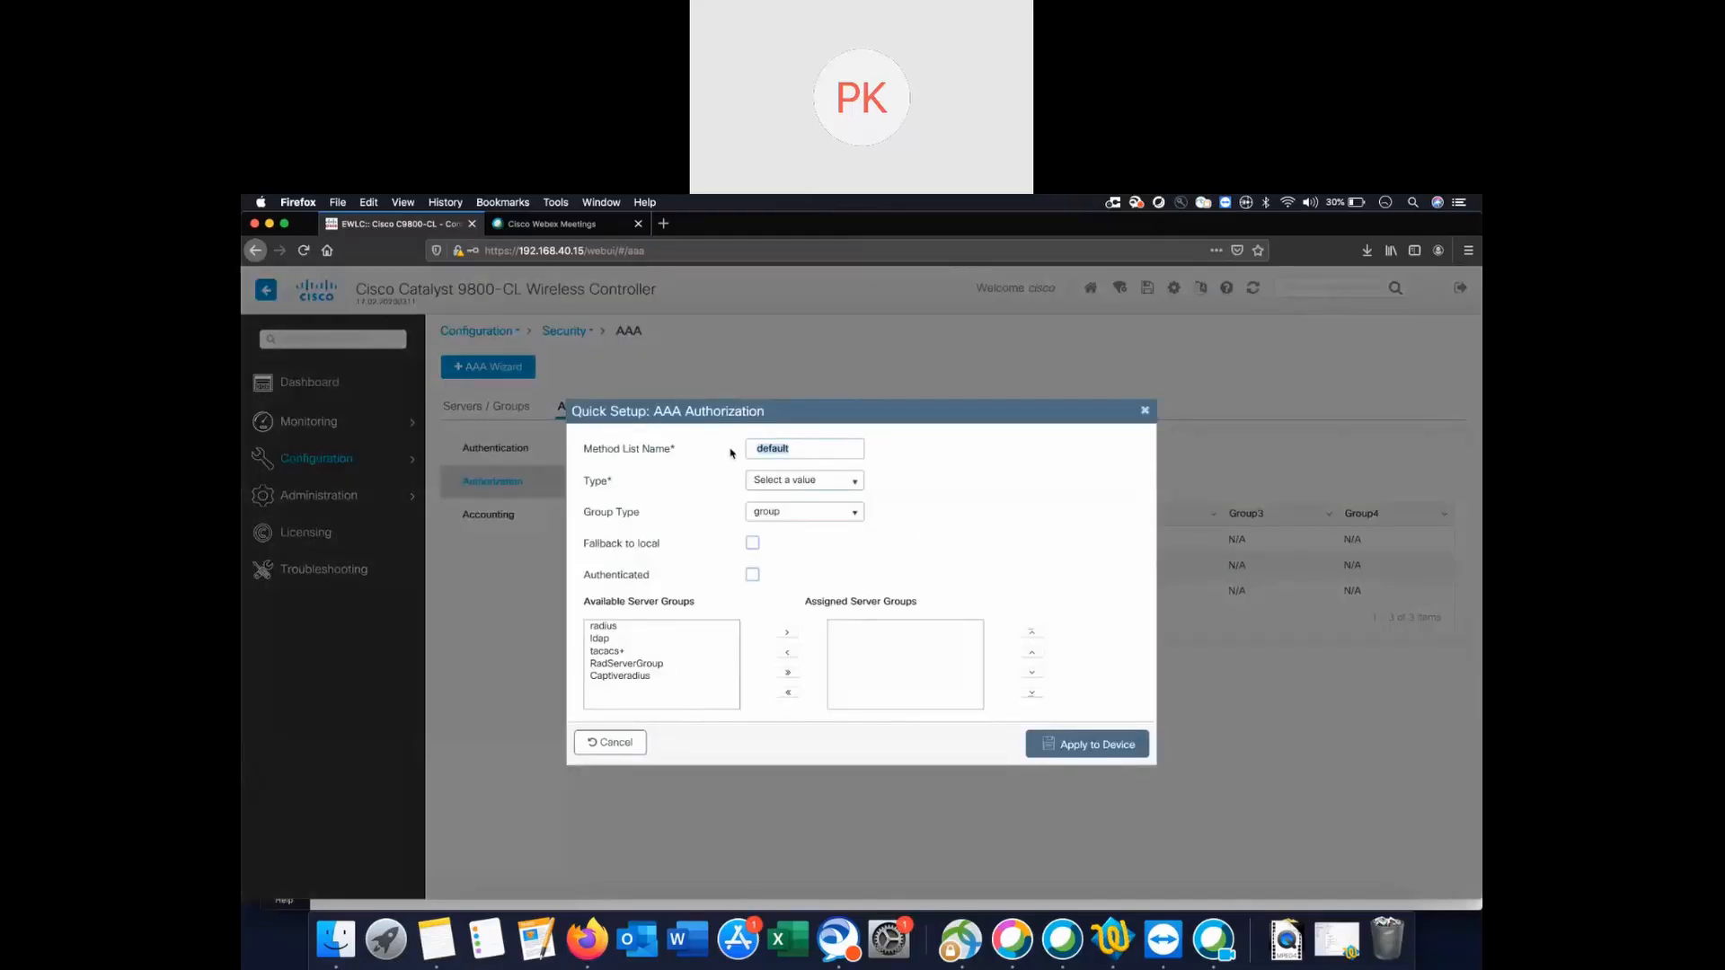
pyautogui.write('captive Auth')
pyautogui.click(799, 485)
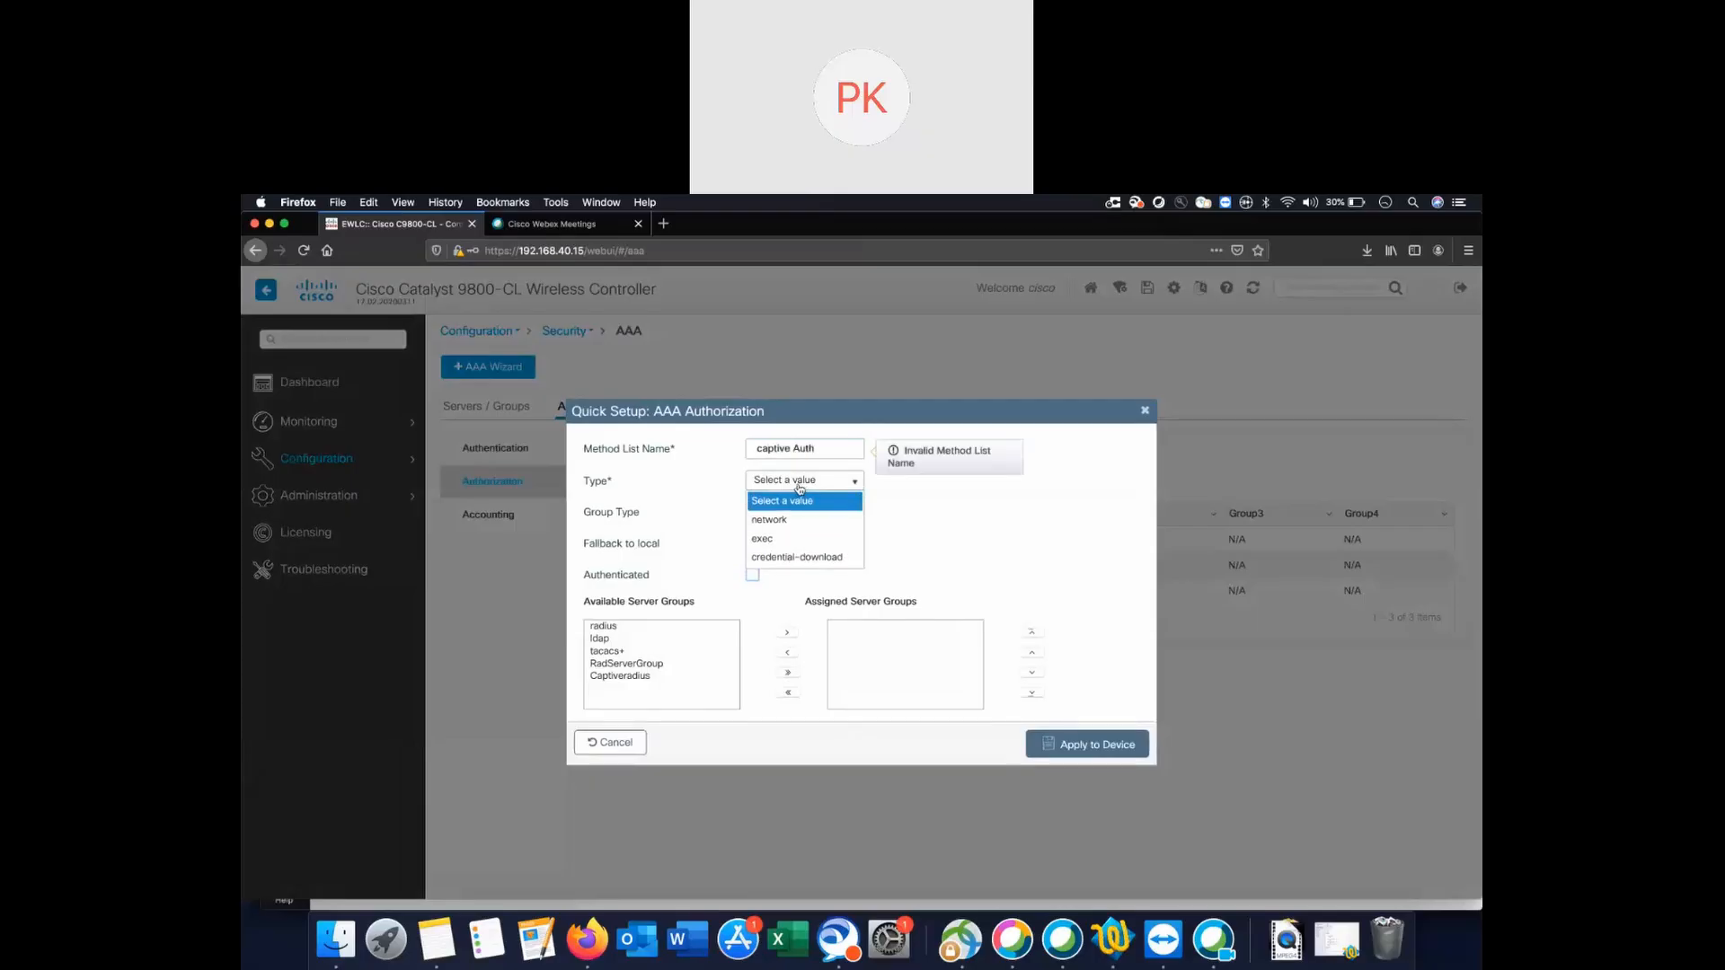